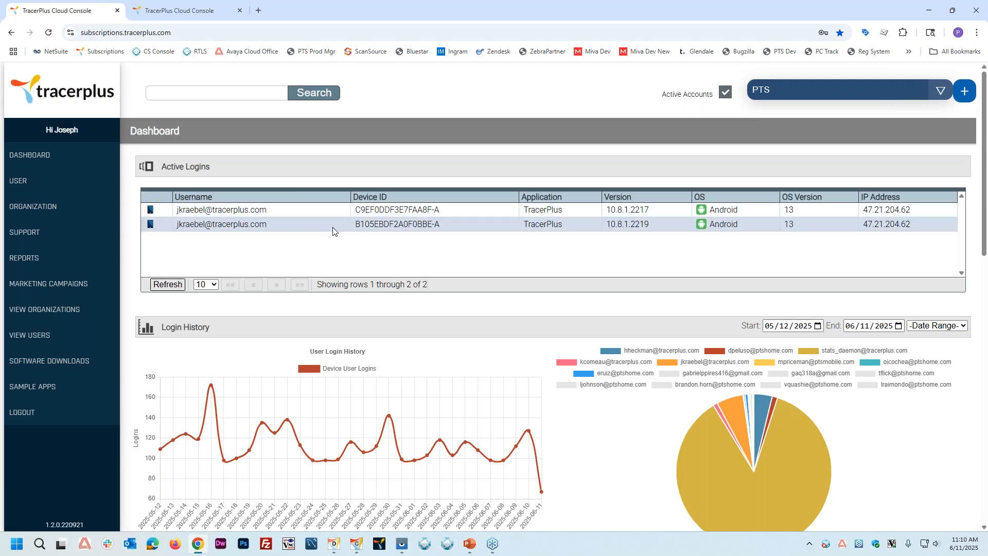
Step: Review the subscription dashboard from active logins and login history through user counts to the support and services options
{"action": "scroll", "coordinate": [381, 253], "scroll_direction": "down", "scroll_amount": 3}
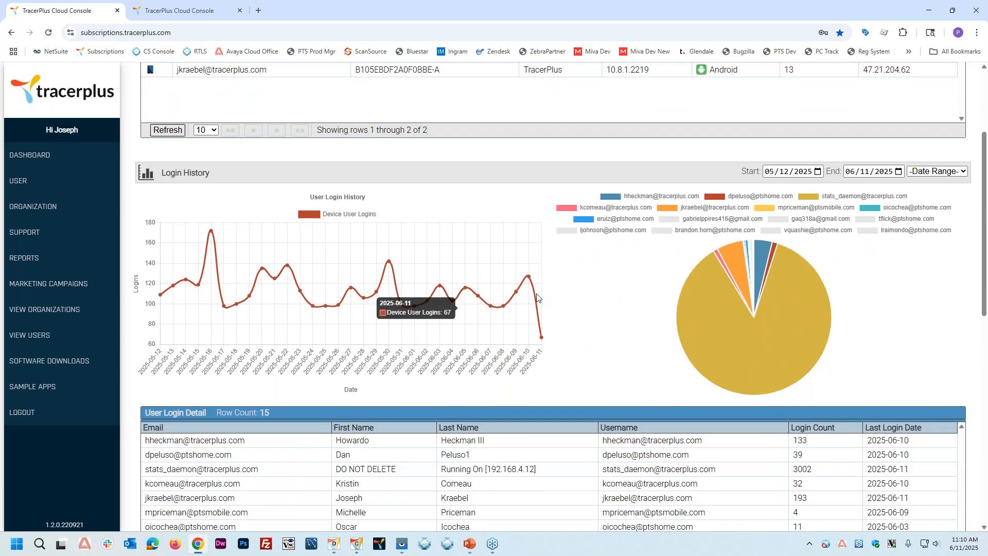
{"action": "scroll", "coordinate": [492, 266], "scroll_direction": "down", "scroll_amount": 4}
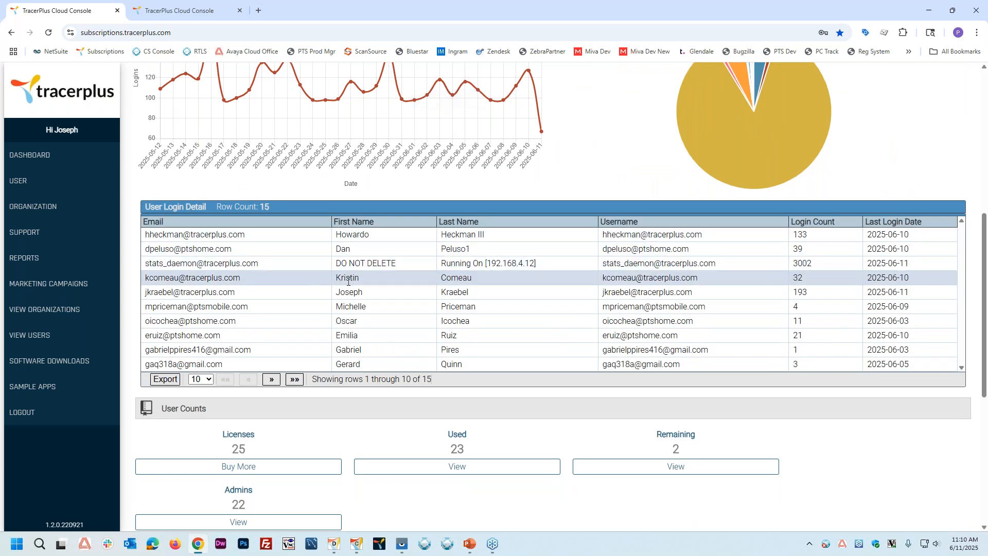
{"action": "scroll", "coordinate": [401, 291], "scroll_direction": "down", "scroll_amount": 2}
{"action": "scroll", "coordinate": [165, 384], "scroll_direction": "down", "scroll_amount": 2}
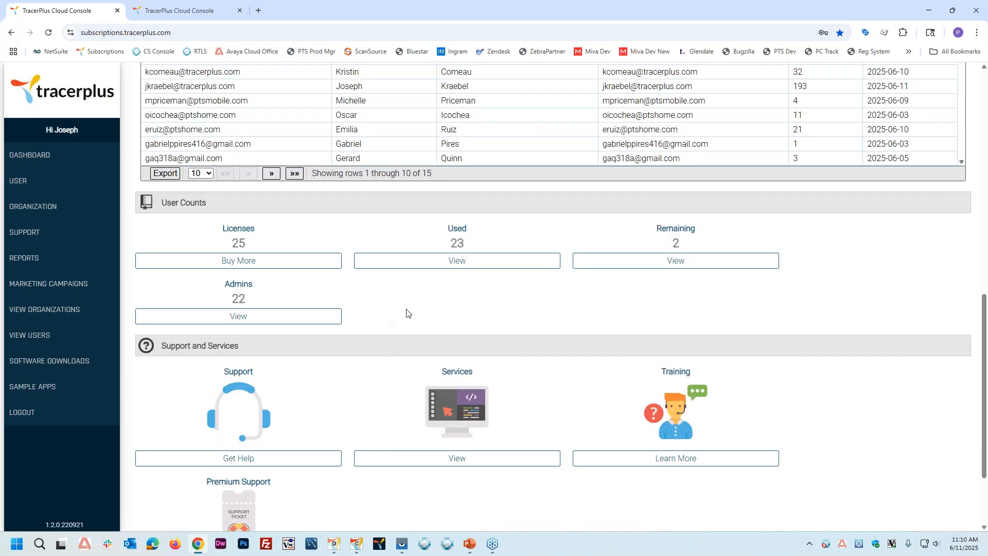
{"action": "scroll", "coordinate": [279, 282], "scroll_direction": "up", "scroll_amount": 7}
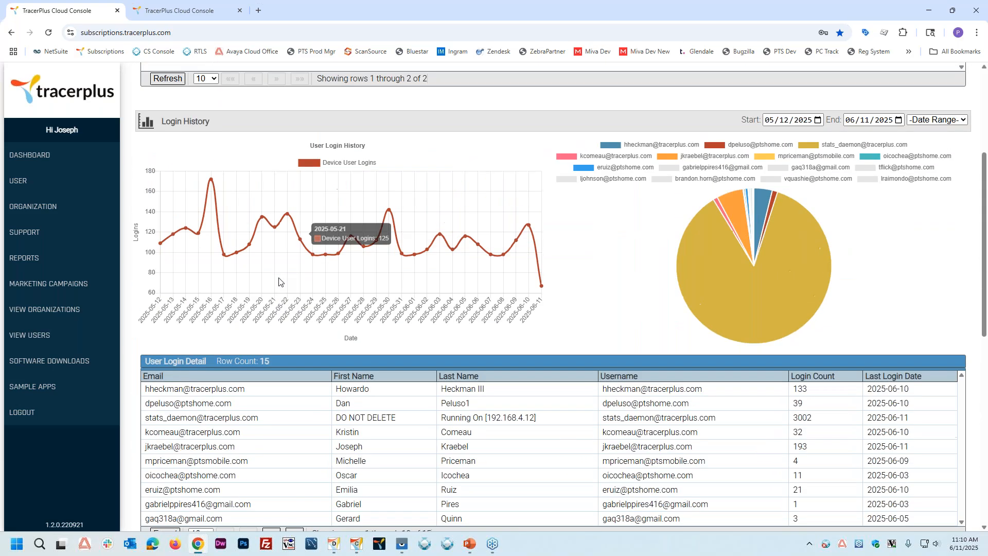
{"action": "scroll", "coordinate": [278, 282], "scroll_direction": "up", "scroll_amount": 2}
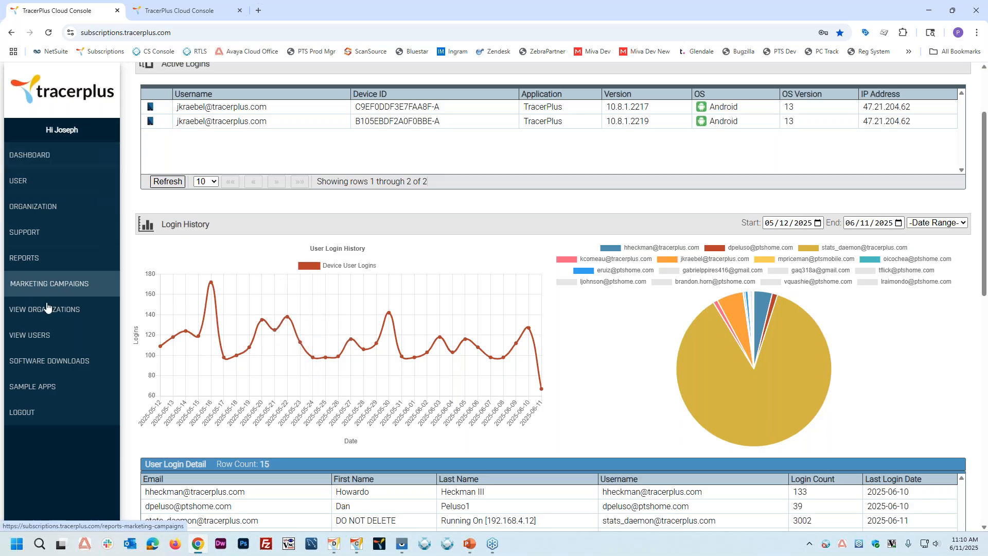
Step: Open the software downloads page and examine the TracerPlus 10.8 desktop tools, mobile app download and software releases list
{"action": "left_click", "coordinate": [34, 365]}
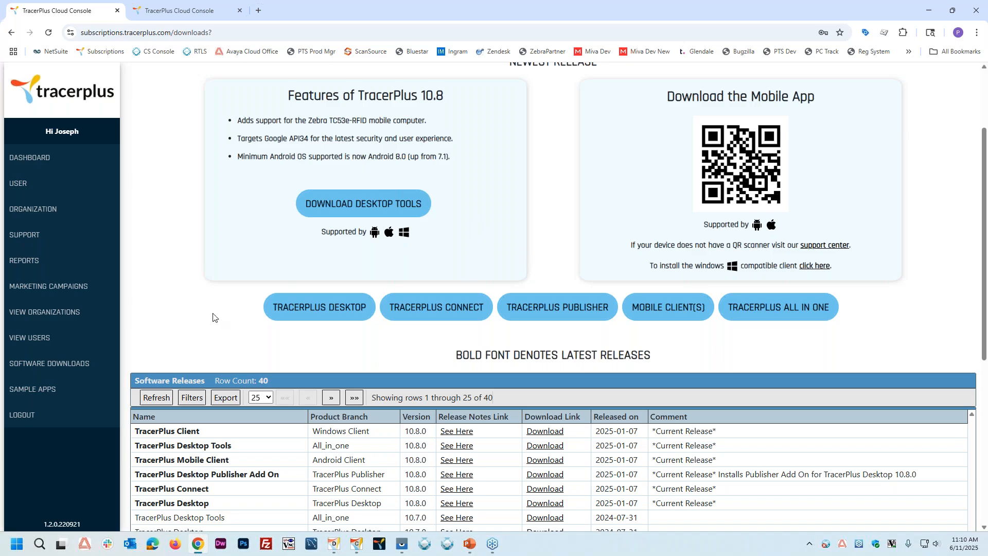
{"action": "scroll", "coordinate": [213, 317], "scroll_direction": "down", "scroll_amount": 2}
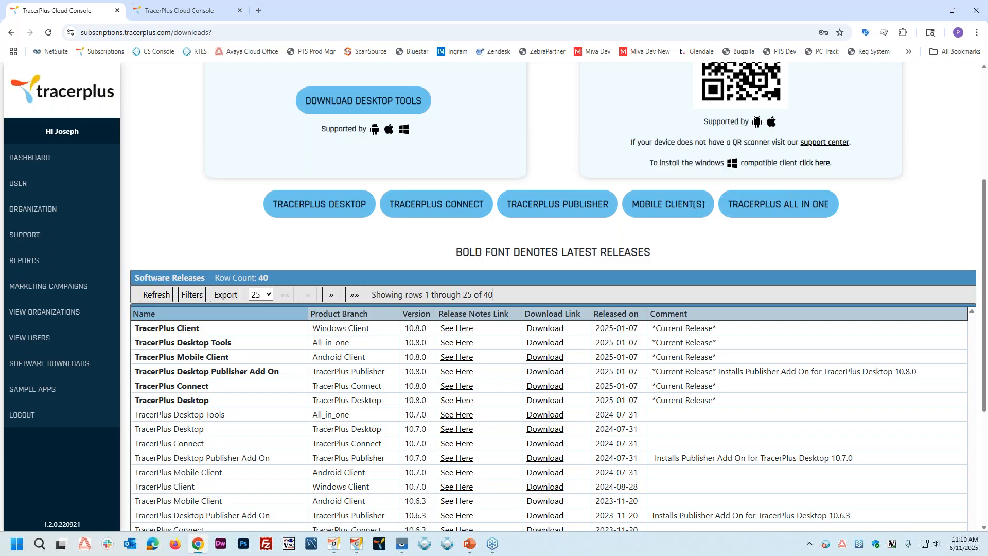
{"action": "scroll", "coordinate": [198, 239], "scroll_direction": "up", "scroll_amount": 2}
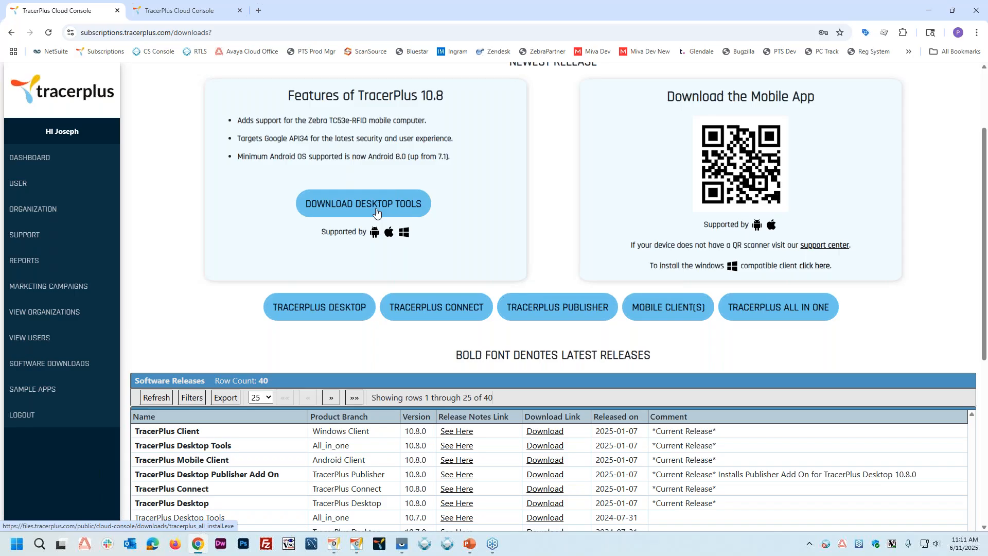
{"action": "scroll", "coordinate": [376, 212], "scroll_direction": "down", "scroll_amount": 2}
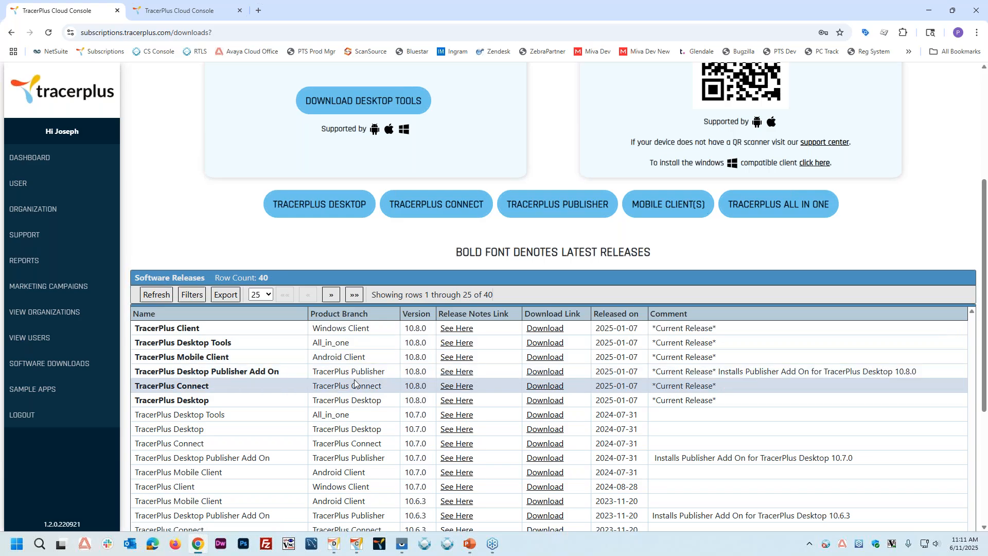
Step: Switch to the mirrored XR2 device, place its window mid-screen and launch the TracerPlus app
{"action": "mouse_move", "coordinate": [400, 546]}
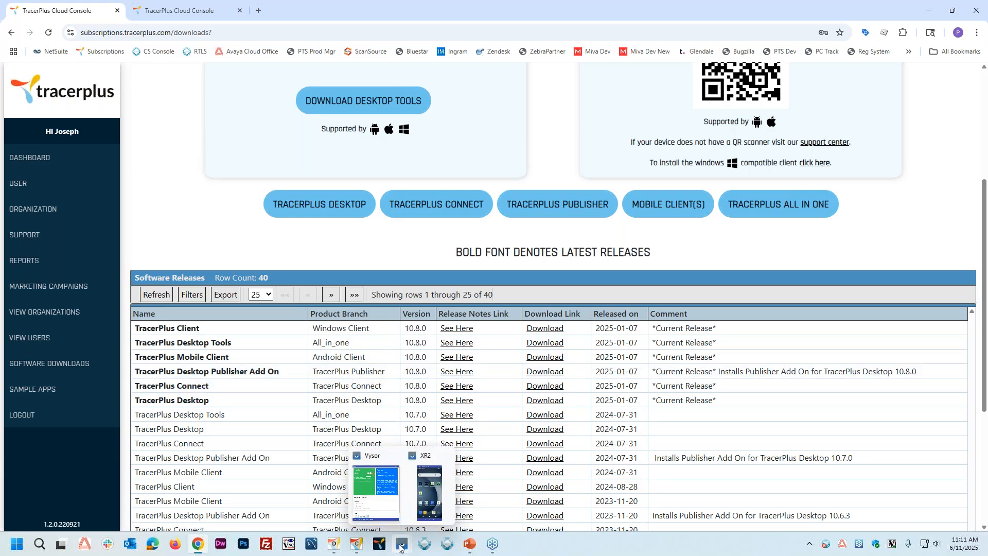
{"action": "left_click", "coordinate": [435, 501]}
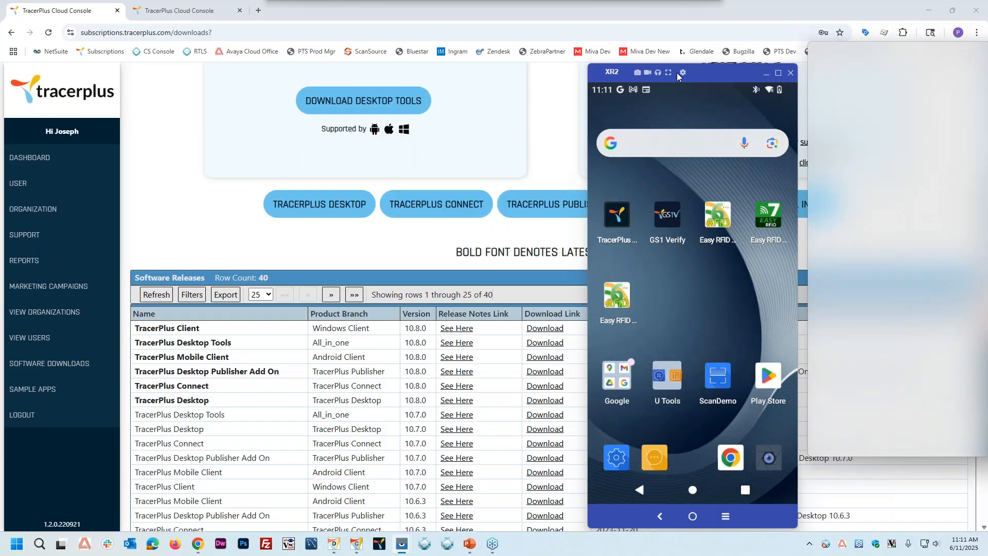
{"action": "left_click_drag", "start_coordinate": [677, 73], "coordinate": [472, 61]}
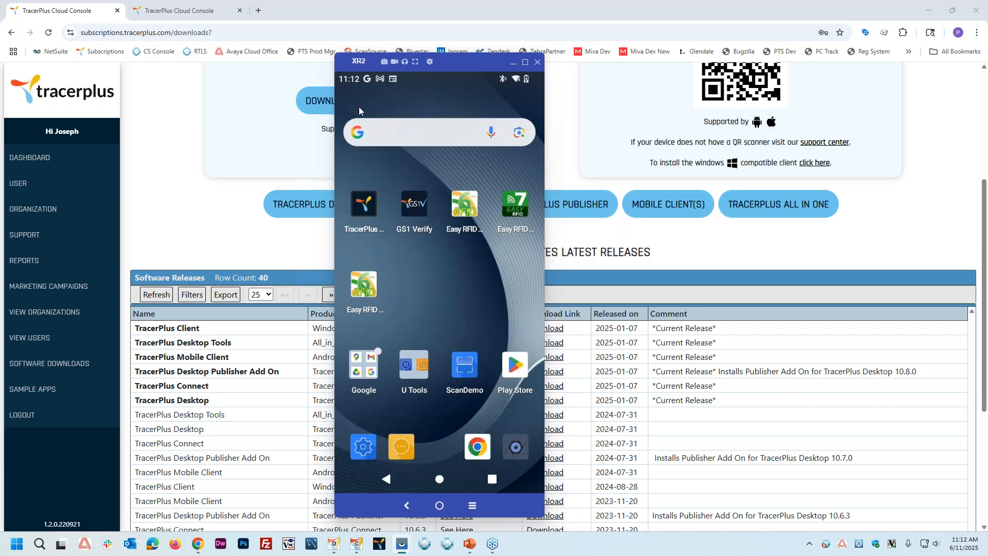
{"action": "left_click", "coordinate": [365, 205]}
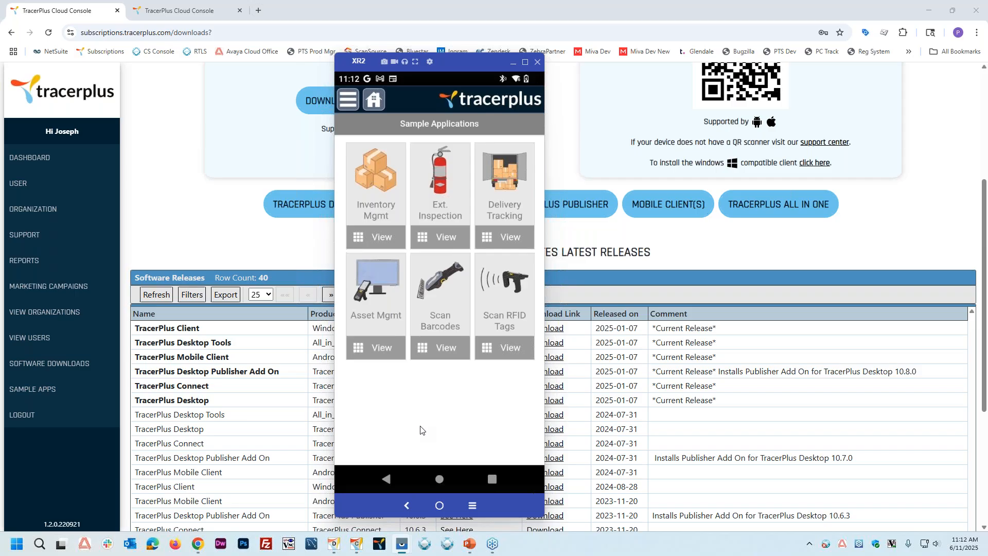
Step: Switch to the PTS Cloud Demo Center and look through its demo dashboard and Demo Apps Library
{"action": "left_click", "coordinate": [186, 7]}
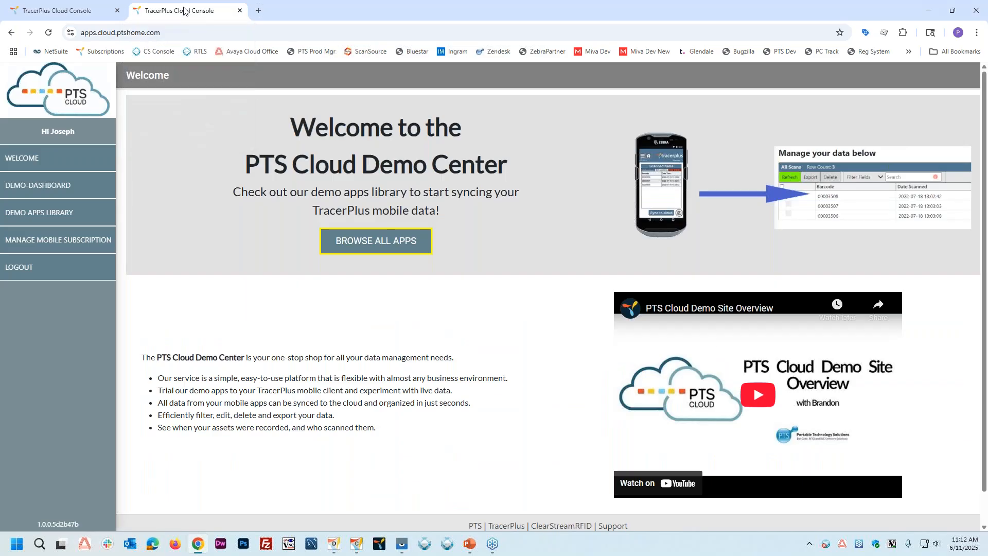
{"action": "mouse_move", "coordinate": [120, 20]}
{"action": "left_click", "coordinate": [32, 190]}
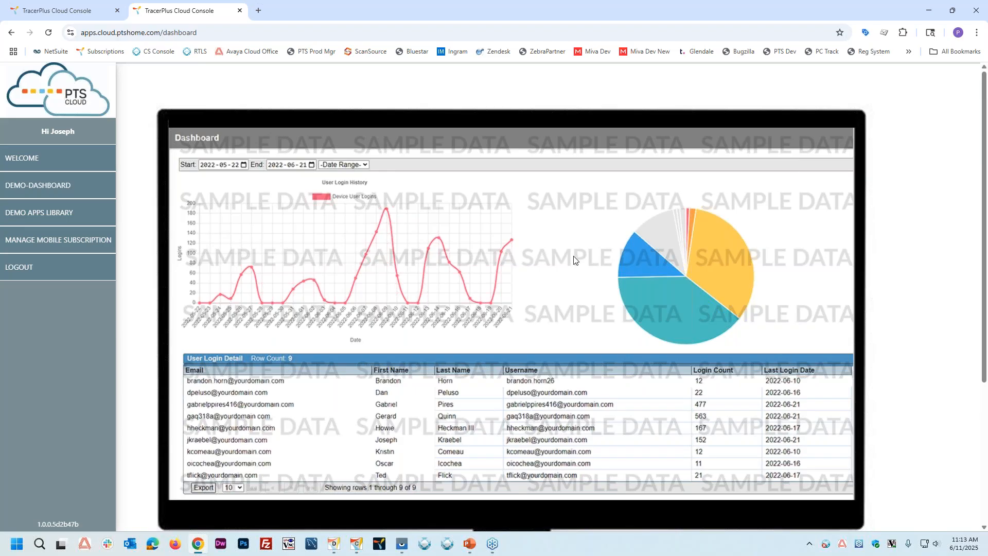
{"action": "left_click", "coordinate": [35, 220]}
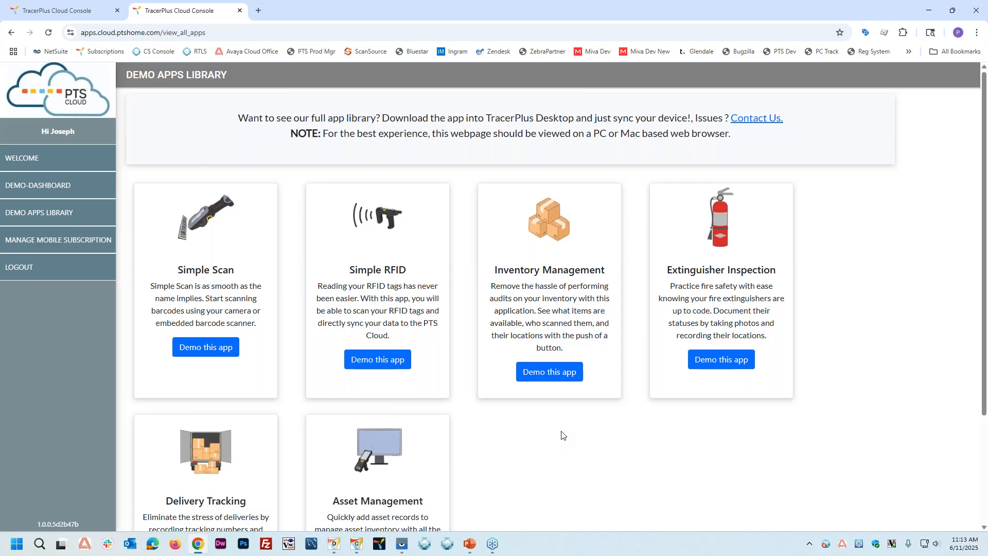
{"action": "scroll", "coordinate": [561, 436], "scroll_direction": "down", "scroll_amount": 1}
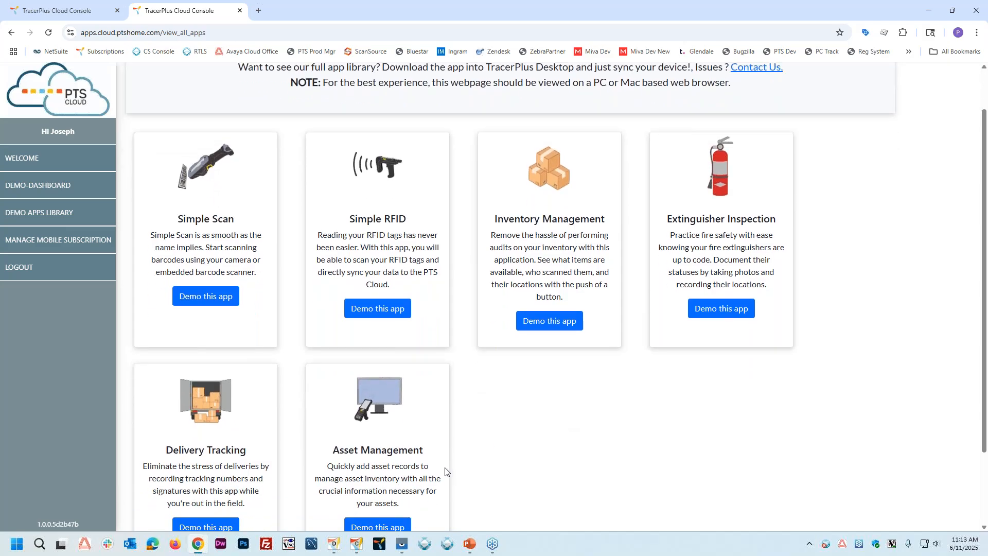
Step: Bring the XR2 device window beside the demo library and create a new Ext. Inspection record for extinguisher ID 20003
{"action": "left_click", "coordinate": [429, 511]}
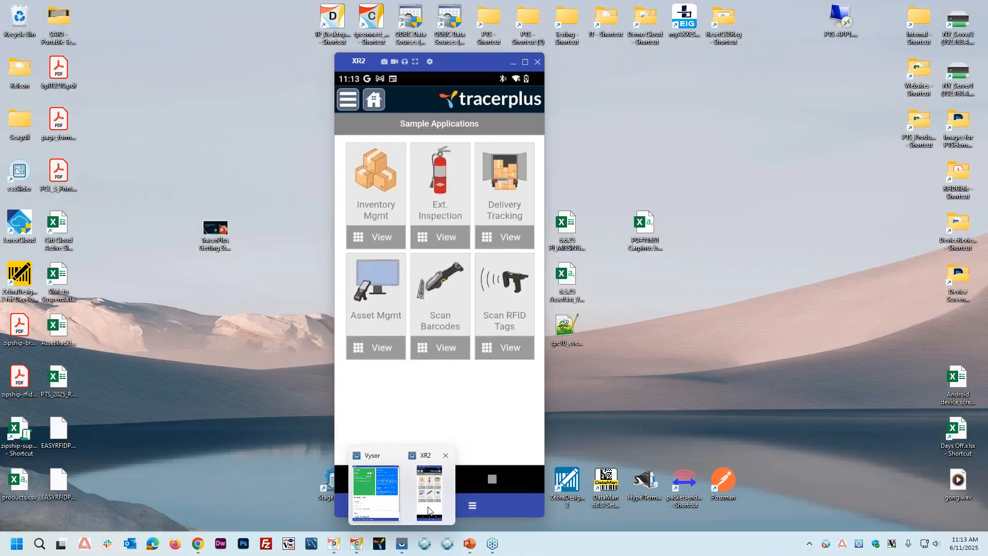
{"action": "left_click_drag", "start_coordinate": [449, 72], "coordinate": [872, 93]}
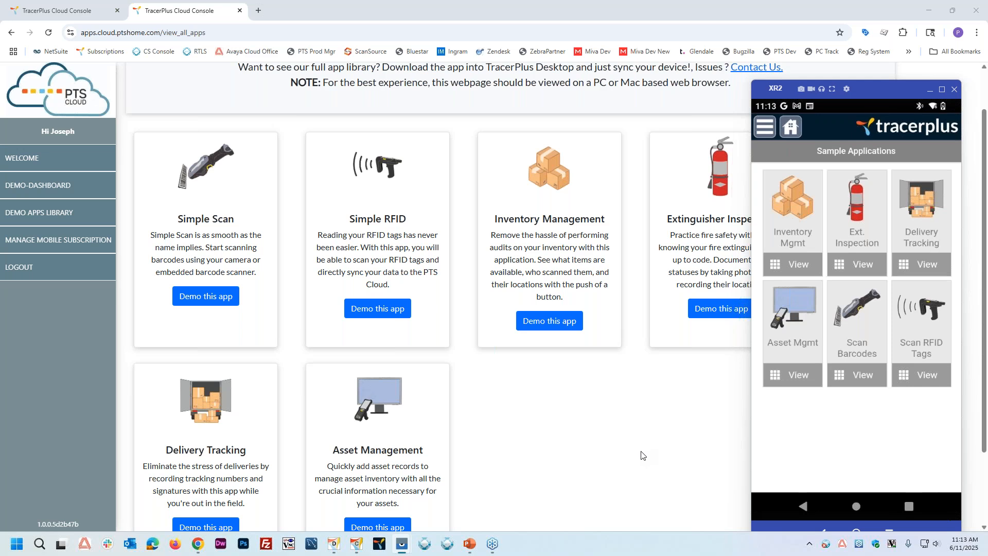
{"action": "left_click", "coordinate": [861, 219]}
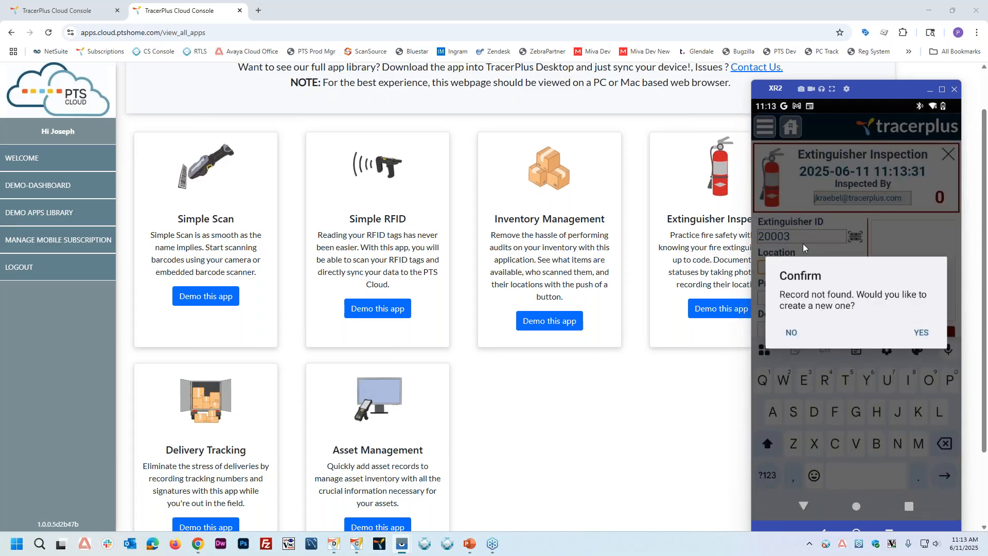
{"action": "left_click", "coordinate": [920, 332]}
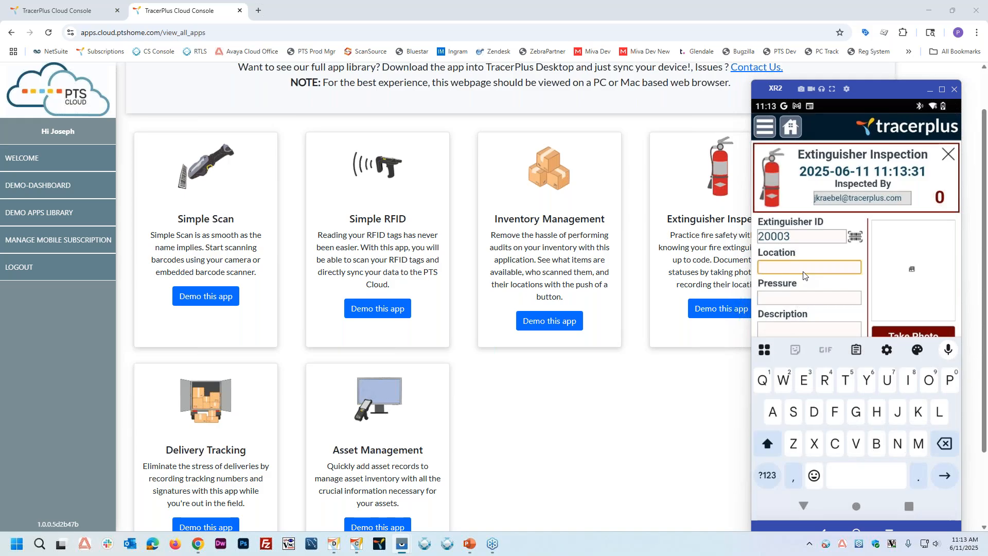
Step: Fill in the inspection with location Room 117, pressure 35 and description Large Ext
{"action": "type", "text": "Room 117"}
{"action": "key", "text": "Tab"}
{"action": "type", "text": "35"}
{"action": "key", "text": "Tab"}
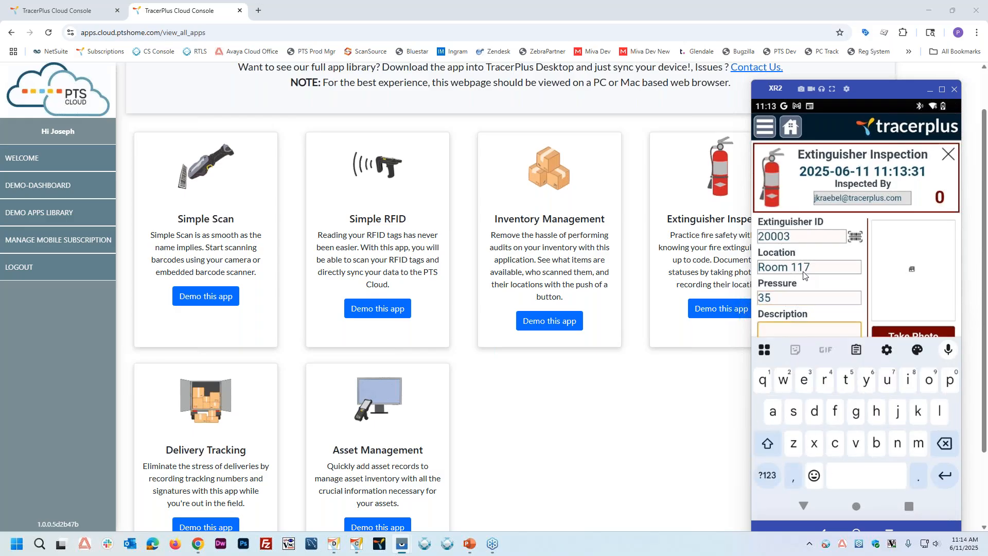
{"action": "type", "text": "Larh"}
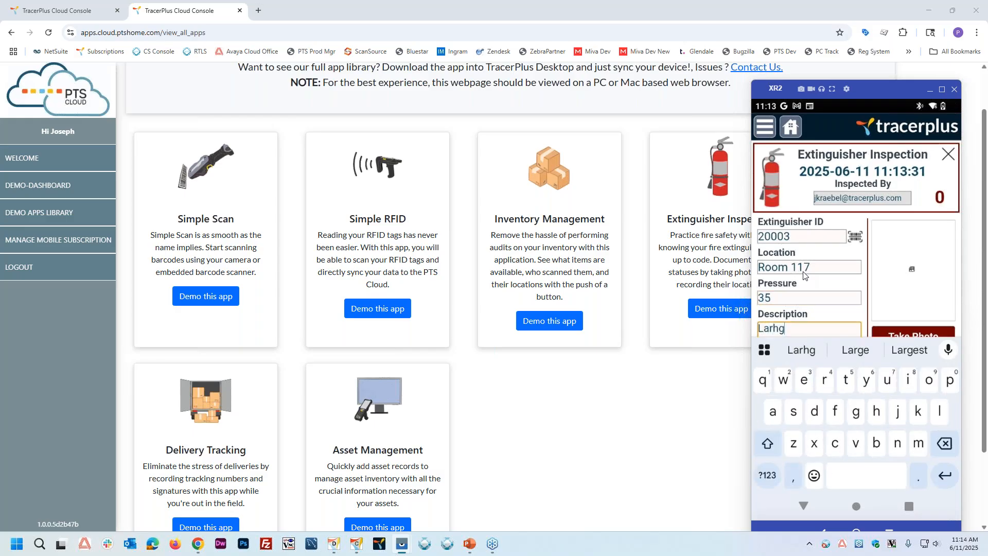
{"action": "key", "text": "BackSpace"}
{"action": "type", "text": "ge Ext"}
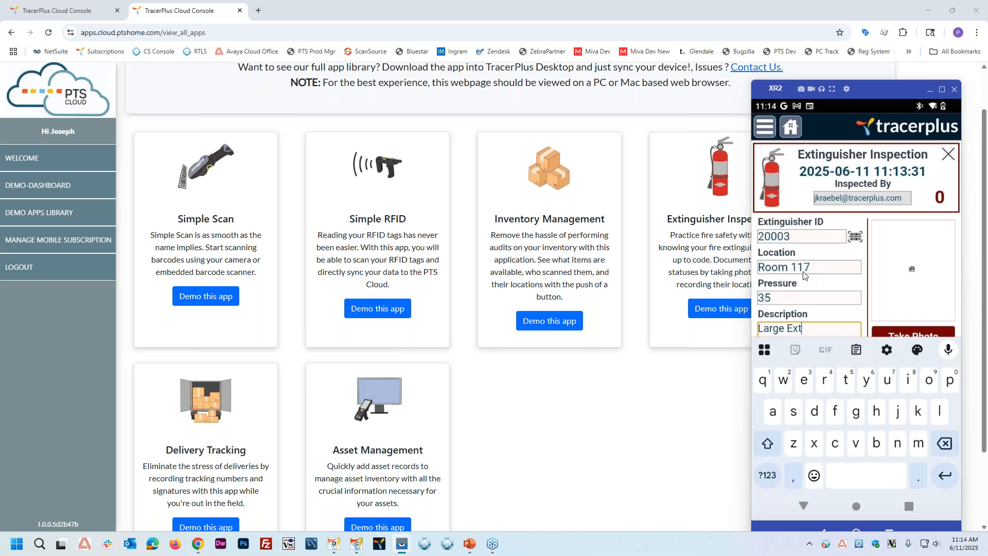
{"action": "left_click", "coordinate": [827, 284]}
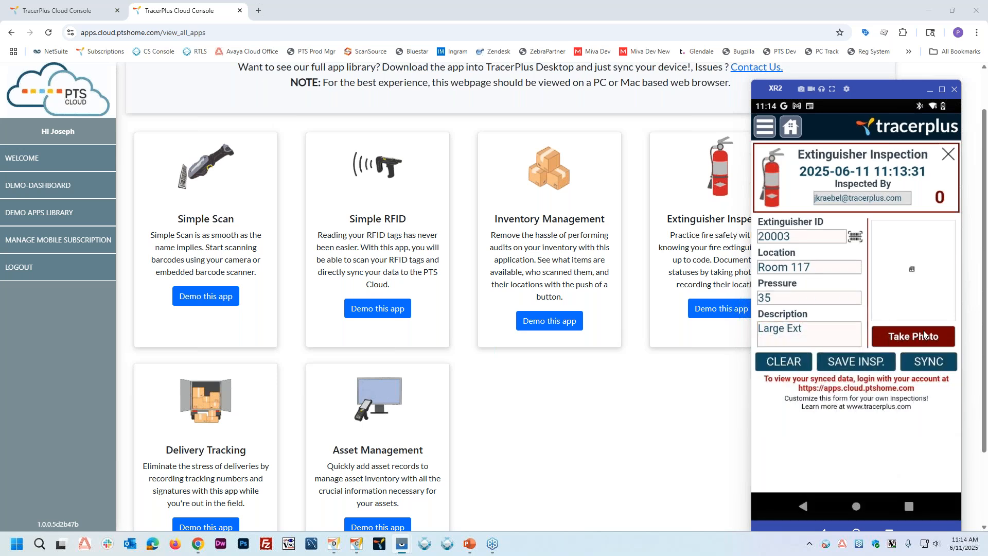
Step: Take a photo for extinguisher 20003 and save the inspection
{"action": "left_click", "coordinate": [923, 337]}
{"action": "left_click", "coordinate": [874, 307]}
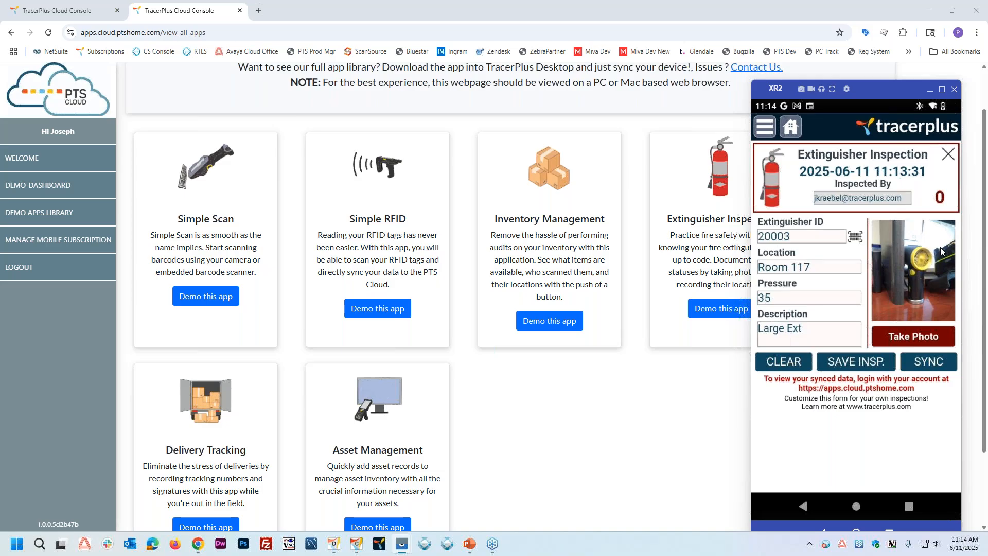
{"action": "left_click", "coordinate": [855, 368]}
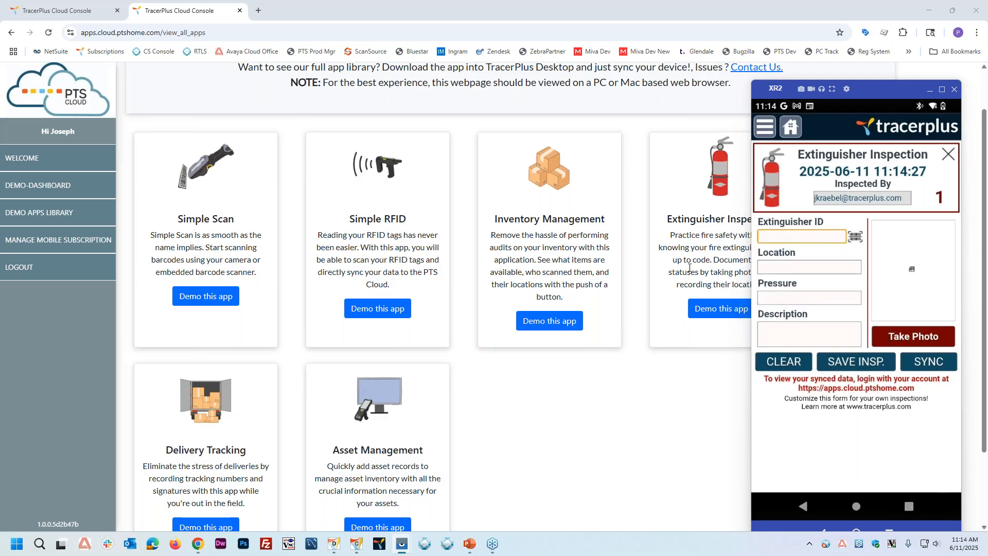
Step: Open the Extinguisher Inspection demo page in the cloud library and sync the saved inspection from the XR2 device
{"action": "left_click", "coordinate": [675, 255]}
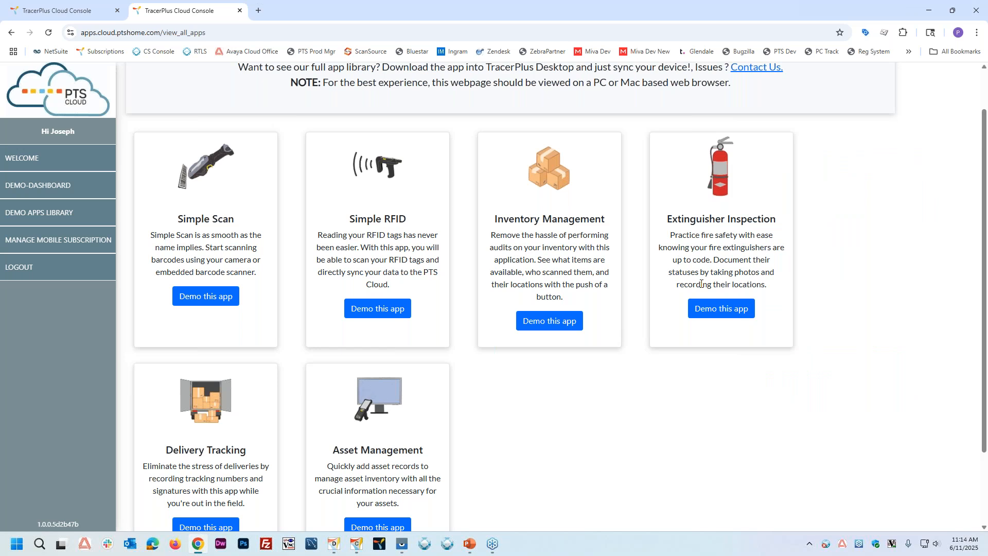
{"action": "left_click", "coordinate": [703, 311]}
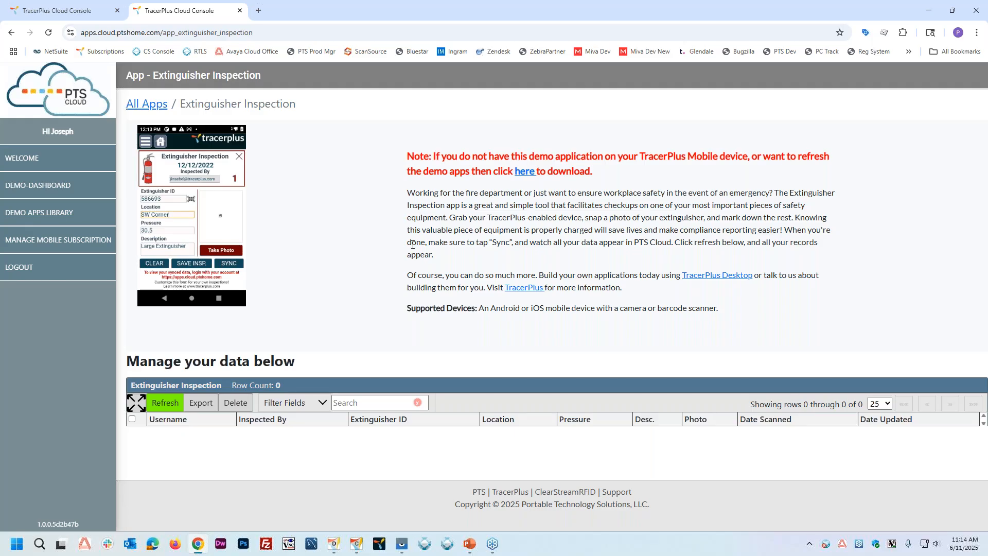
{"action": "mouse_move", "coordinate": [411, 544]}
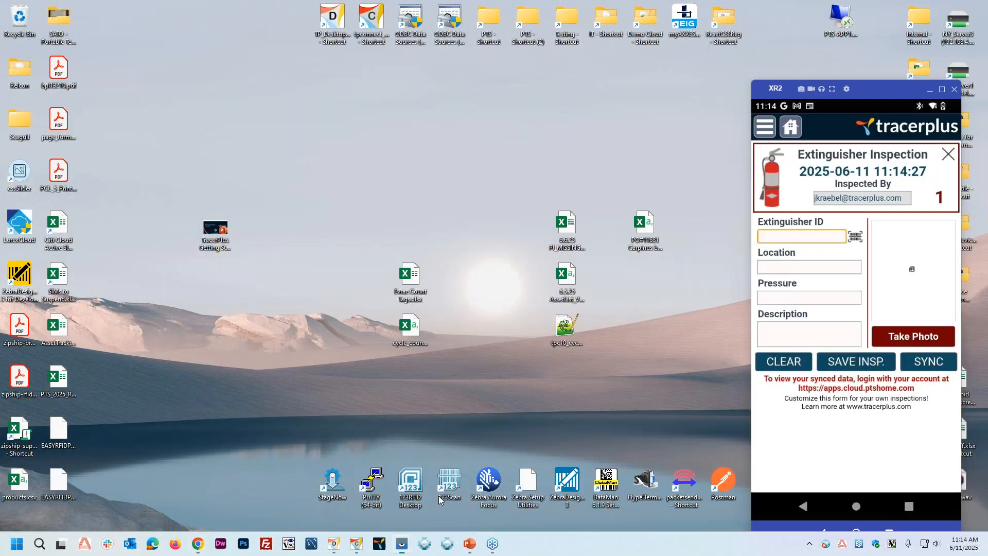
{"action": "left_click", "coordinate": [429, 492]}
{"action": "left_click", "coordinate": [939, 366]}
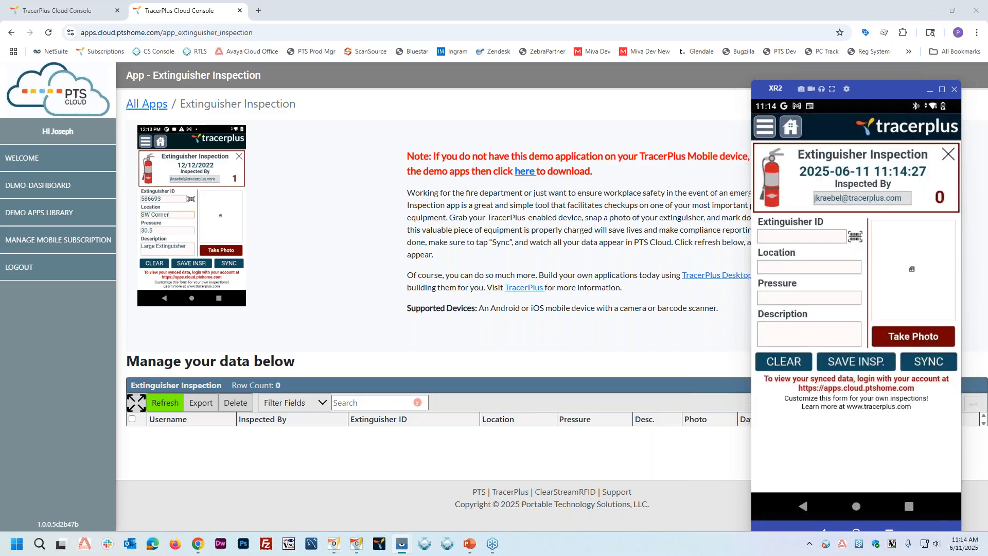
Step: Refresh the Extinguisher Inspection records in the cloud and view the photo of the synced inspection
{"action": "left_click", "coordinate": [362, 316]}
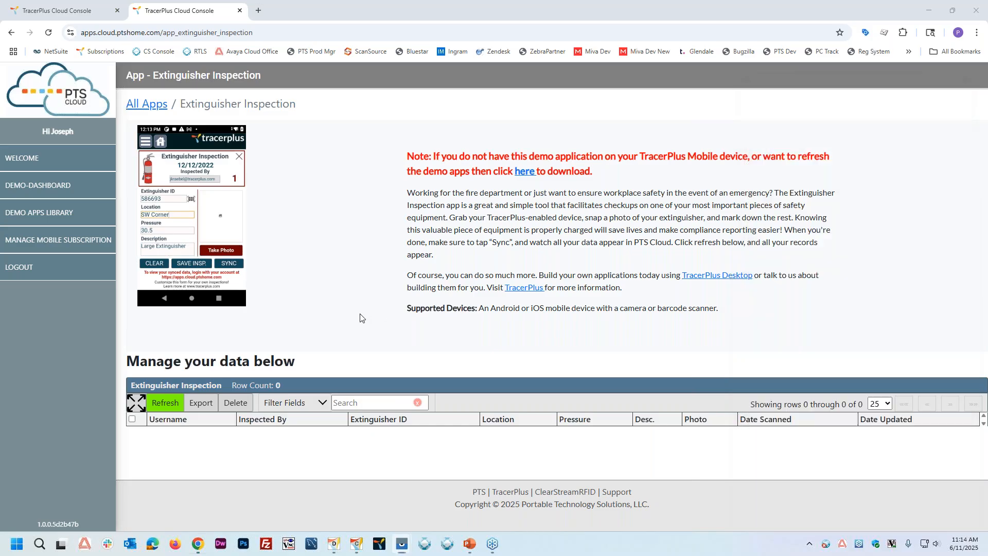
{"action": "left_click", "coordinate": [163, 404]}
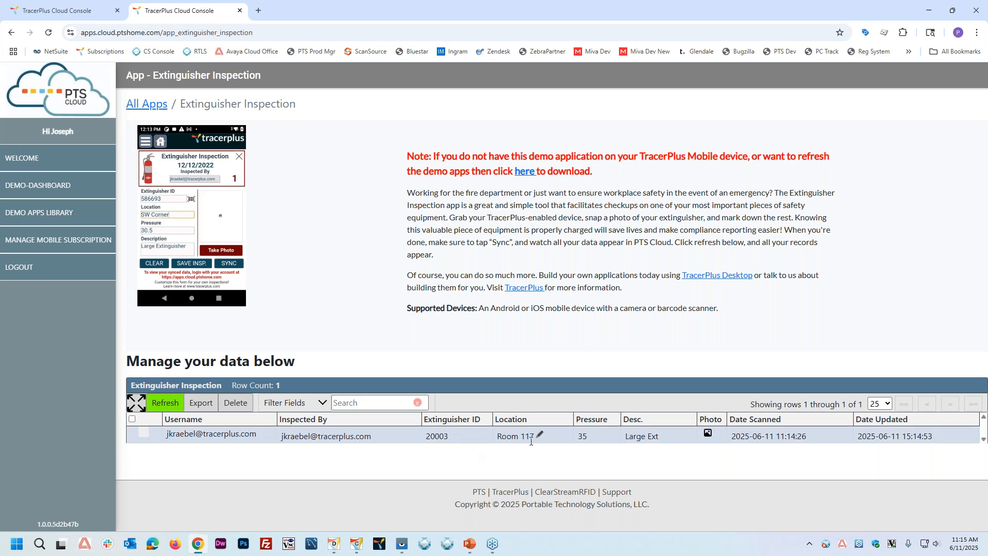
{"action": "left_click", "coordinate": [708, 435]}
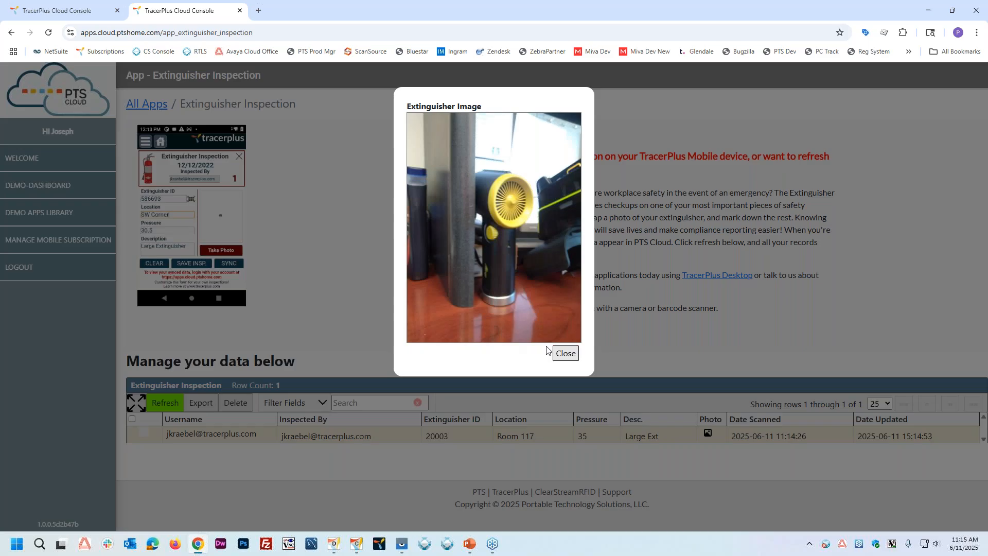
{"action": "left_click", "coordinate": [564, 355]}
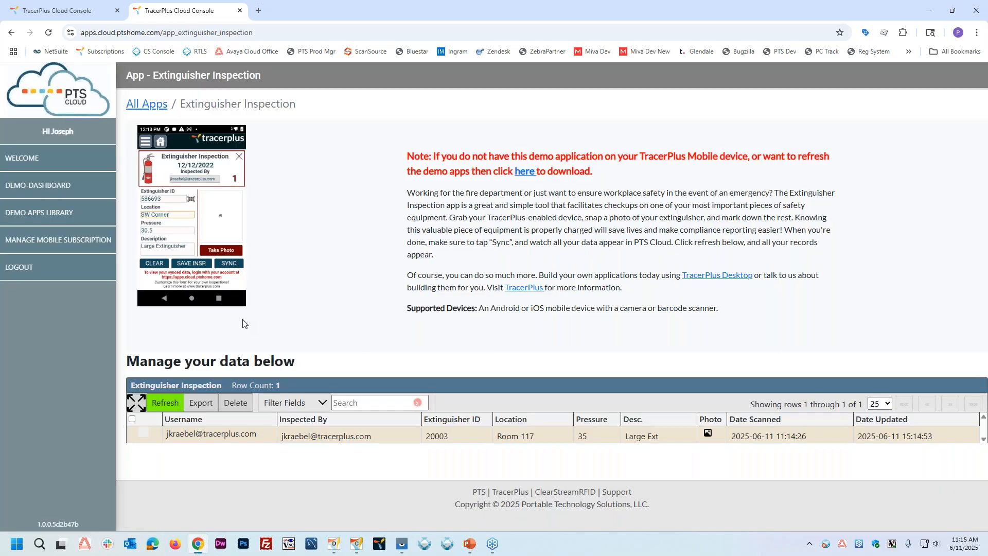
Step: View the Extinguisher Inspection table in expanded view, restore its size, and export the records to a CSV file
{"action": "left_click", "coordinate": [136, 403]}
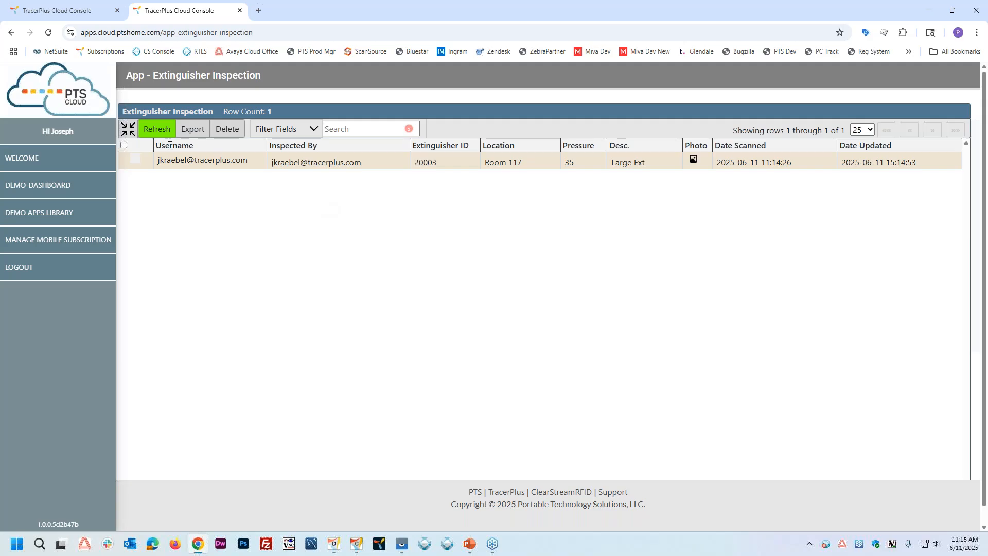
{"action": "left_click", "coordinate": [129, 129]}
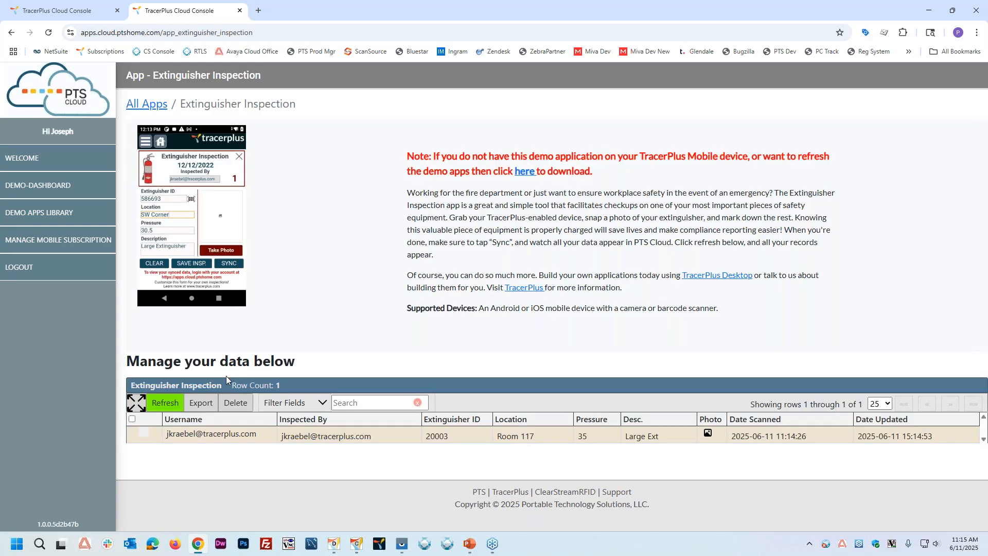
{"action": "left_click", "coordinate": [206, 403]}
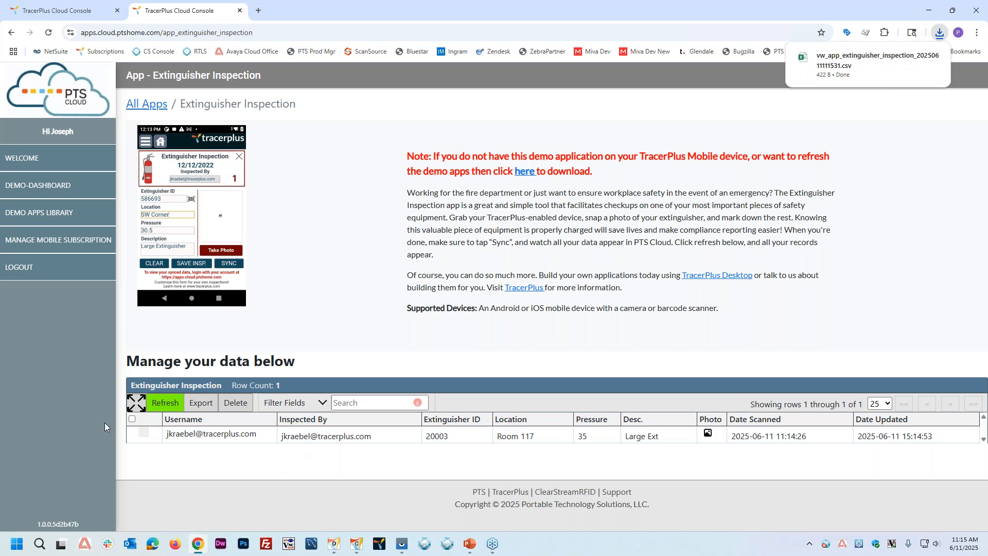
{"action": "left_click", "coordinate": [145, 434]}
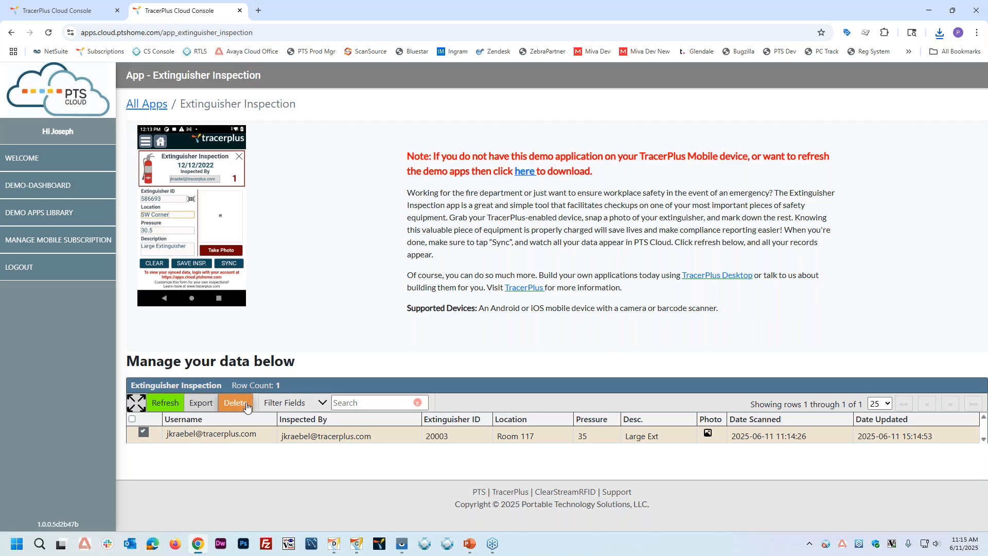
{"action": "left_click", "coordinate": [246, 407]}
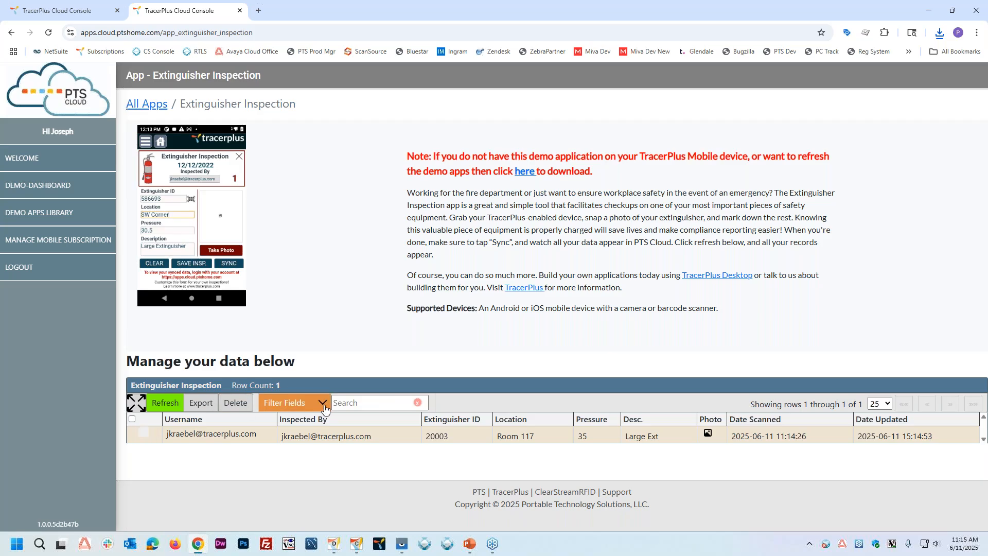
{"action": "left_click", "coordinate": [349, 403]}
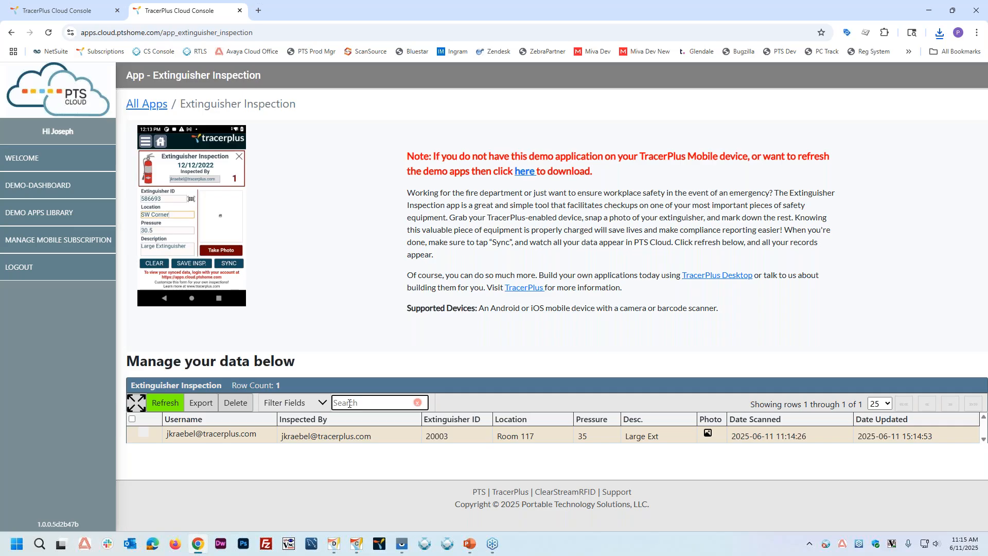
{"action": "left_click", "coordinate": [367, 289]}
Step: Open the Simple RFID demo page in the cloud apps library and switch the XR2 device to its Scan RFID Tags app
{"action": "left_click", "coordinate": [59, 215]}
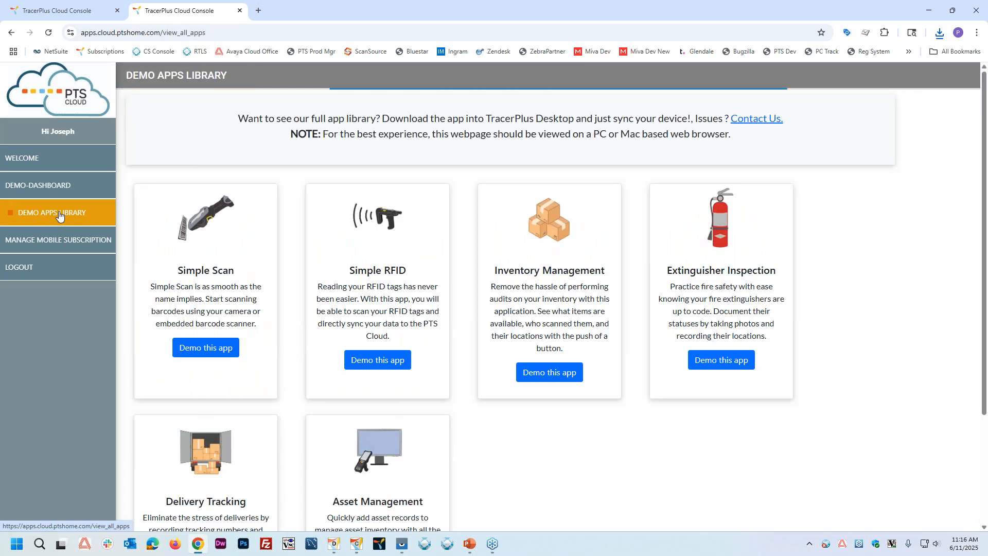
{"action": "left_click", "coordinate": [376, 364]}
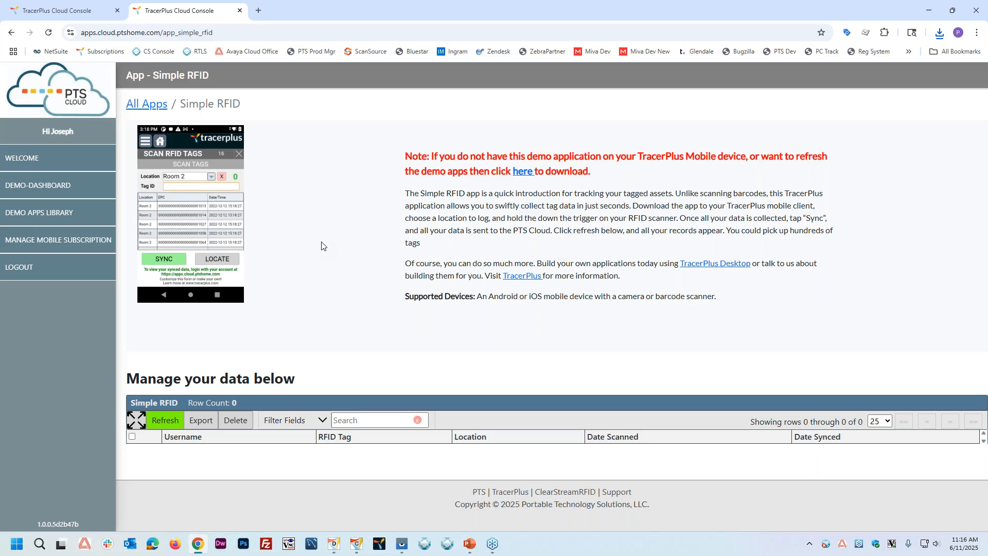
{"action": "mouse_move", "coordinate": [333, 554]}
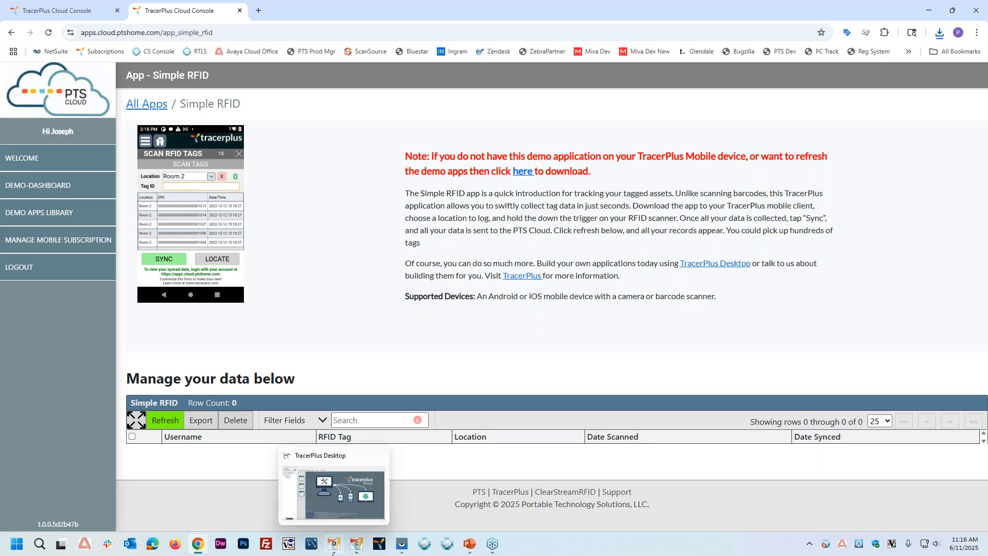
{"action": "left_click", "coordinate": [443, 492]}
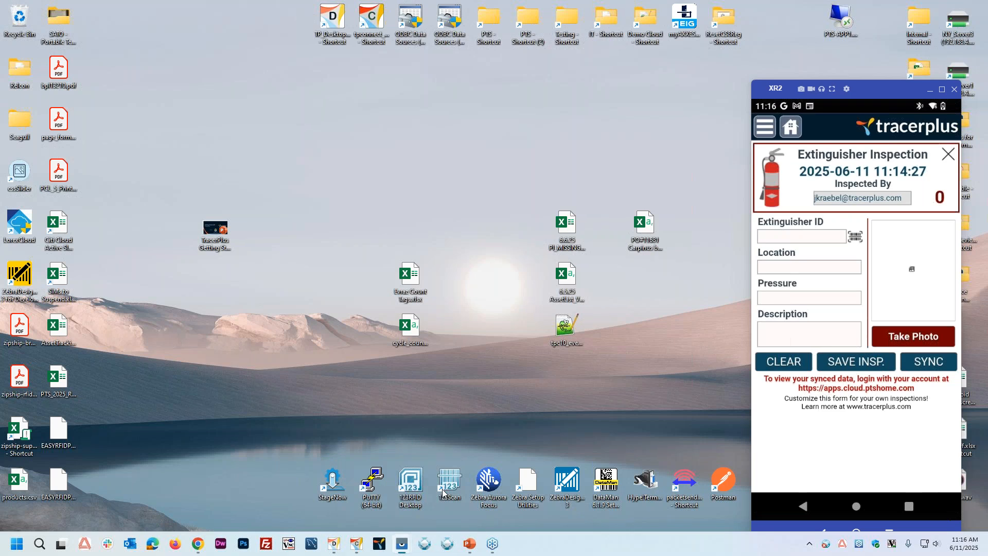
{"action": "left_click", "coordinate": [950, 156]}
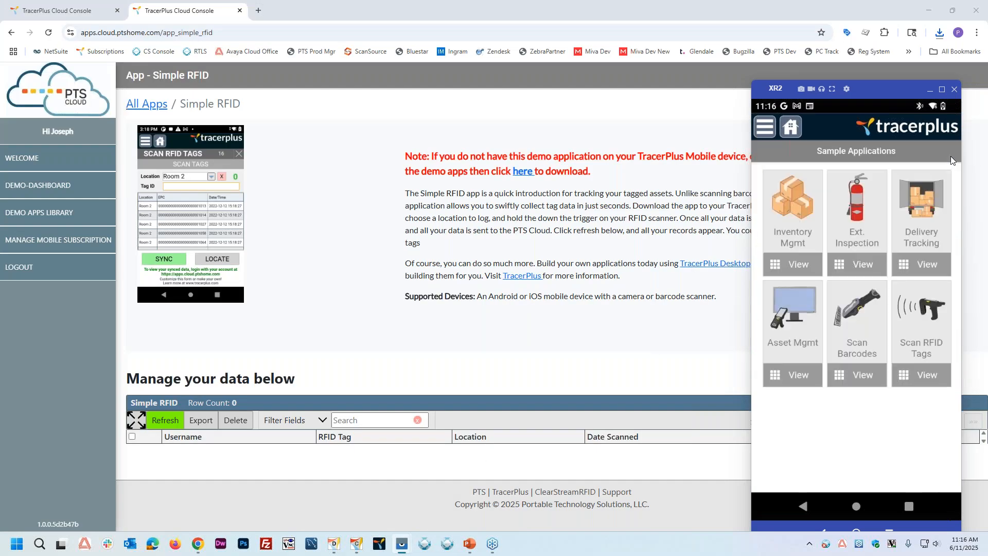
{"action": "left_click", "coordinate": [930, 310]}
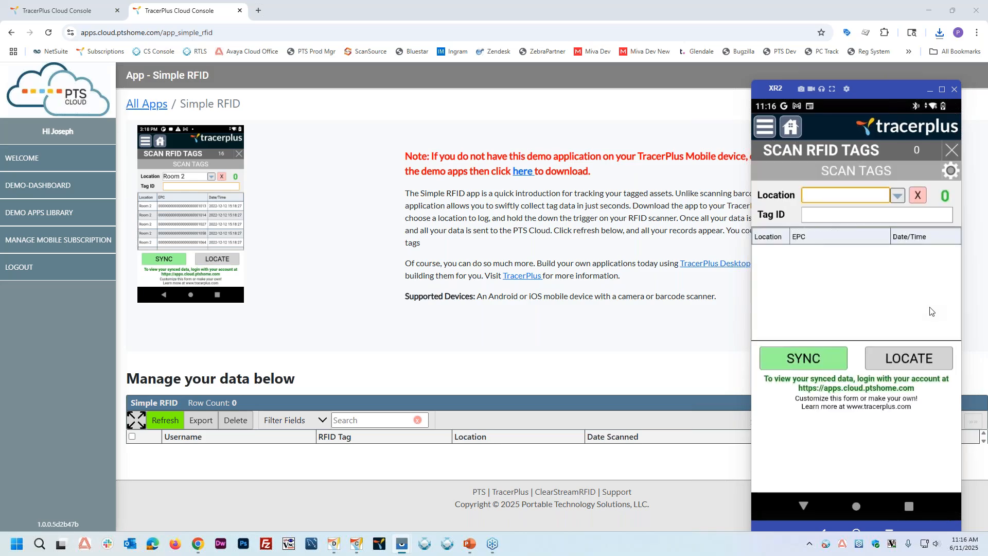
Step: Examine the RFID device choices in the Scan RFID Tags settings and leave without setting a device
{"action": "left_click", "coordinate": [951, 172]}
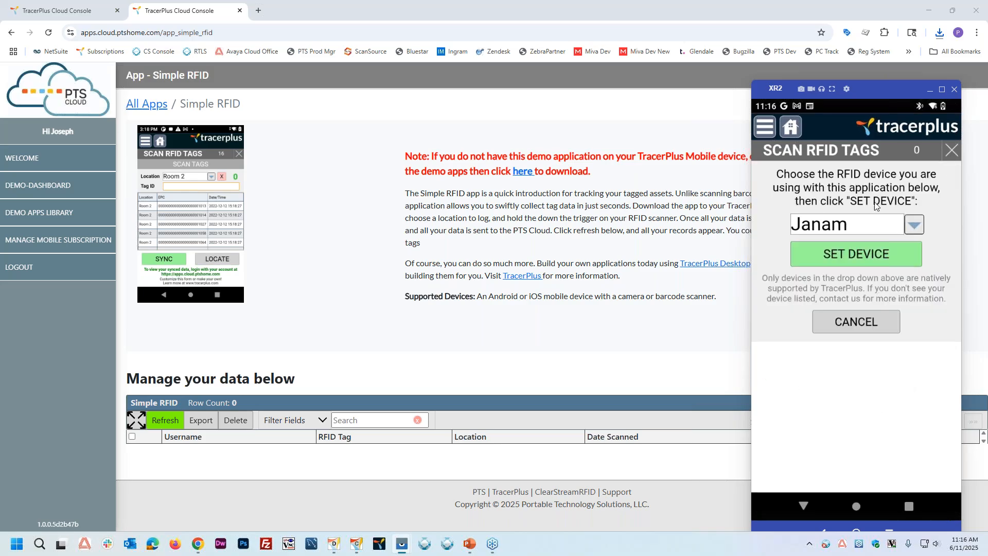
{"action": "left_click", "coordinate": [915, 227]}
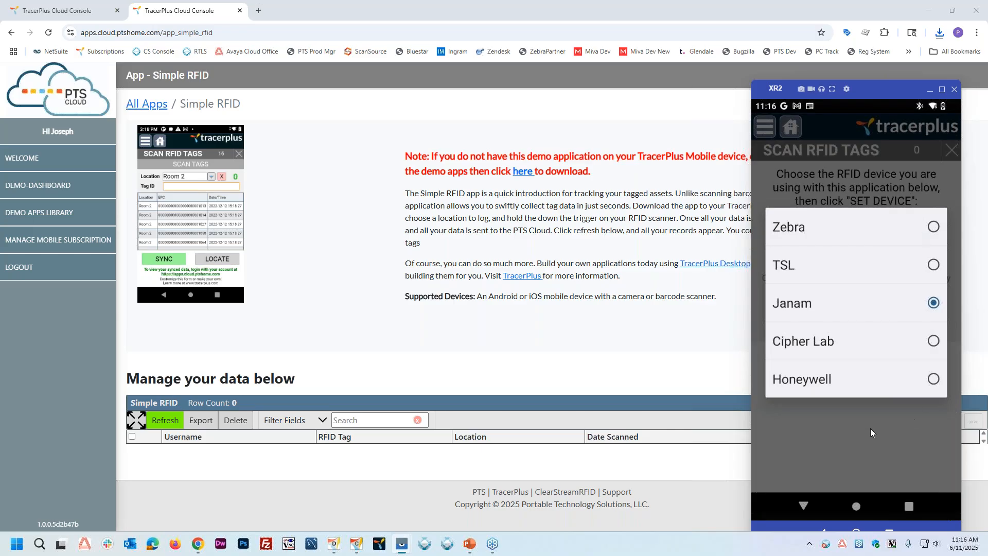
{"action": "left_click", "coordinate": [829, 441]}
{"action": "left_click", "coordinate": [865, 327]}
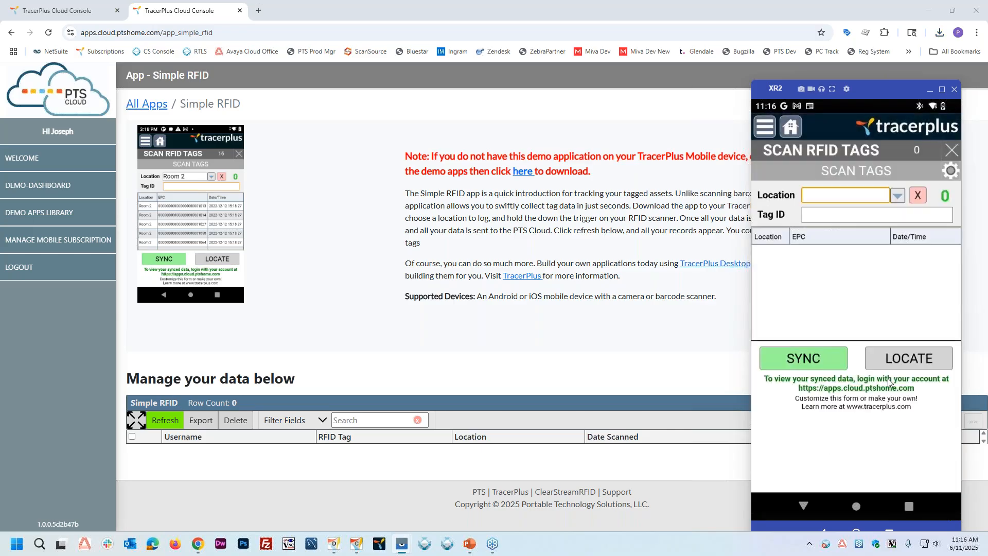
Step: Set the scan location to Room 1 and read the surrounding RFID tags
{"action": "left_click", "coordinate": [897, 196]}
{"action": "left_click", "coordinate": [820, 247]}
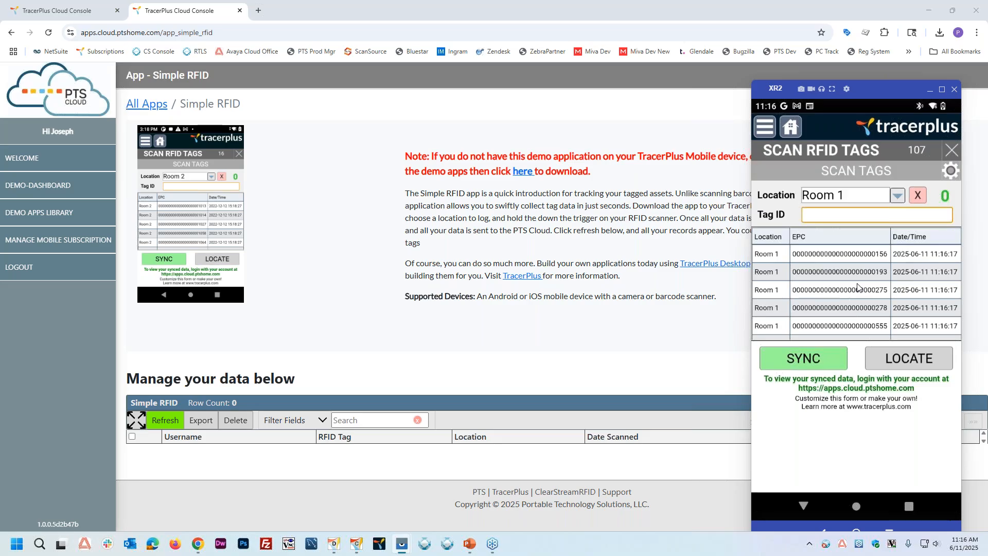
Step: Locate the scanned tag ending in 2B5E with the Tag Locator and return to the scan screen
{"action": "left_click", "coordinate": [900, 369]}
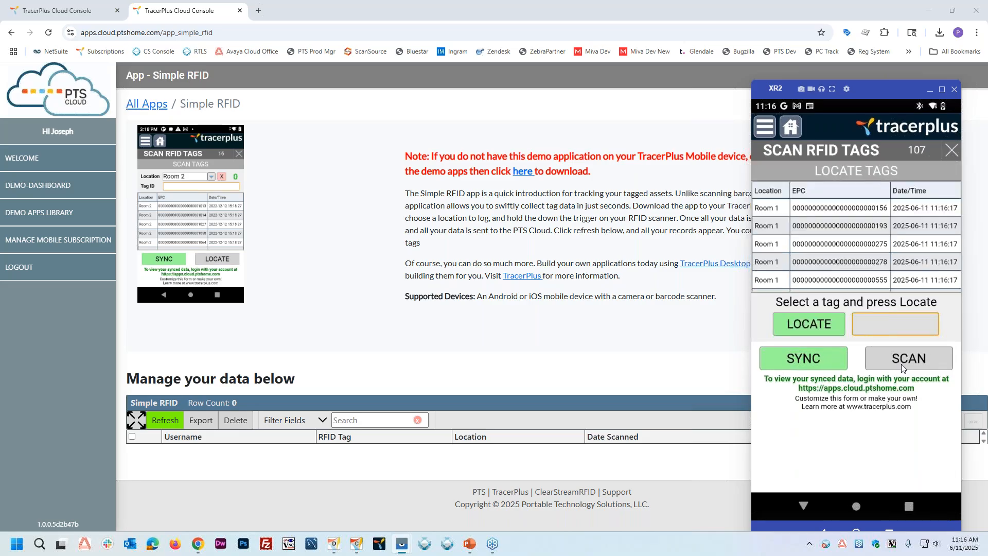
{"action": "scroll", "coordinate": [881, 247], "scroll_direction": "down", "scroll_amount": 5}
{"action": "scroll", "coordinate": [875, 242], "scroll_direction": "down", "scroll_amount": 10}
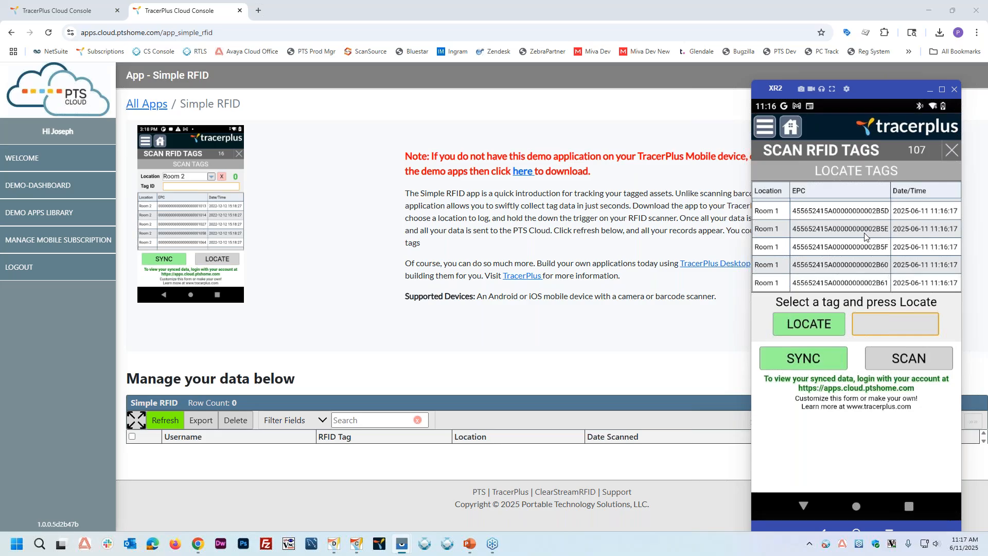
{"action": "left_click", "coordinate": [853, 229]}
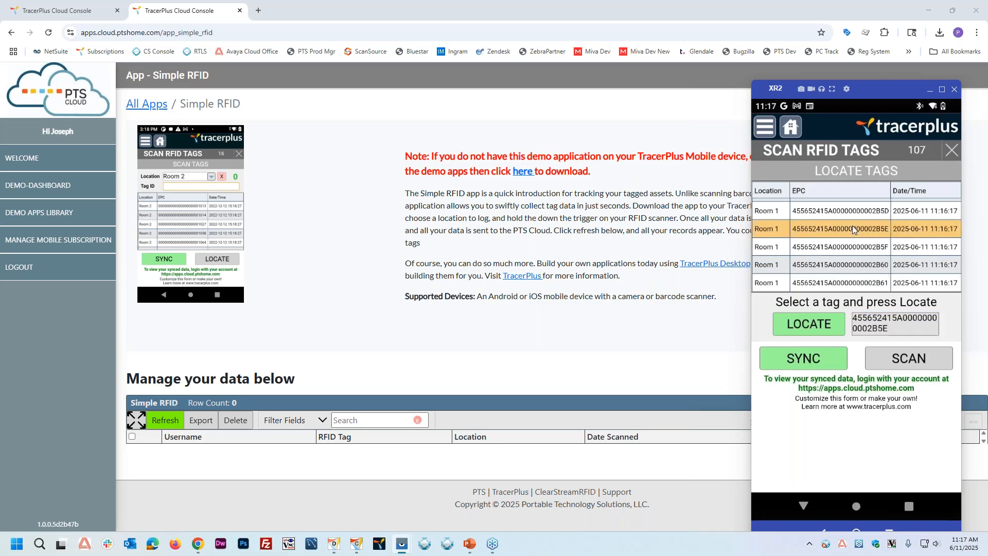
{"action": "left_click", "coordinate": [808, 326]}
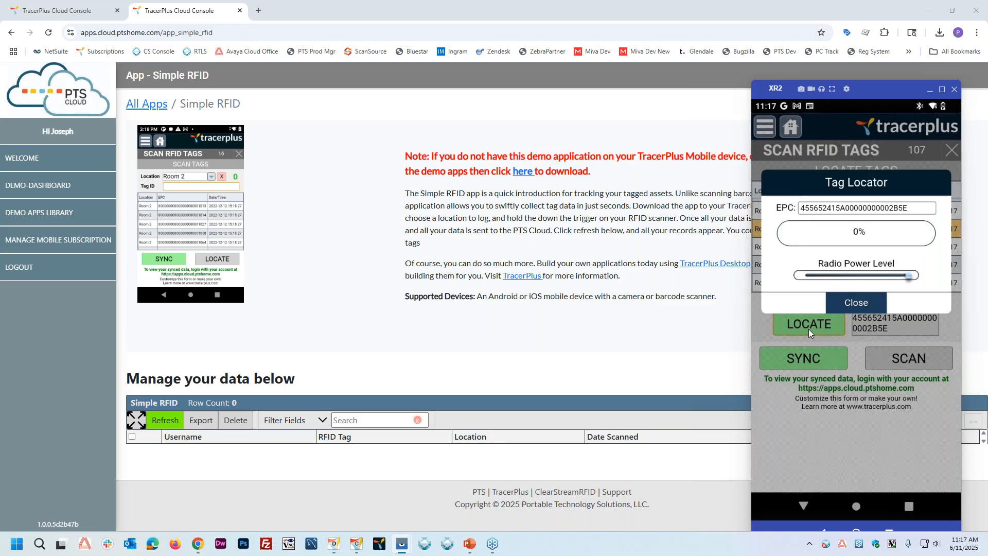
{"action": "left_click", "coordinate": [855, 306]}
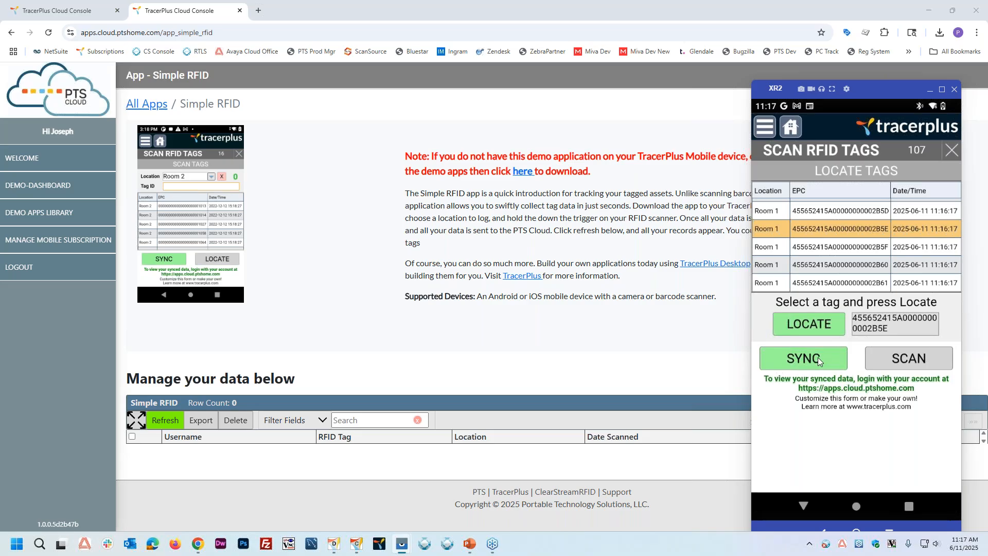
{"action": "left_click", "coordinate": [907, 366]}
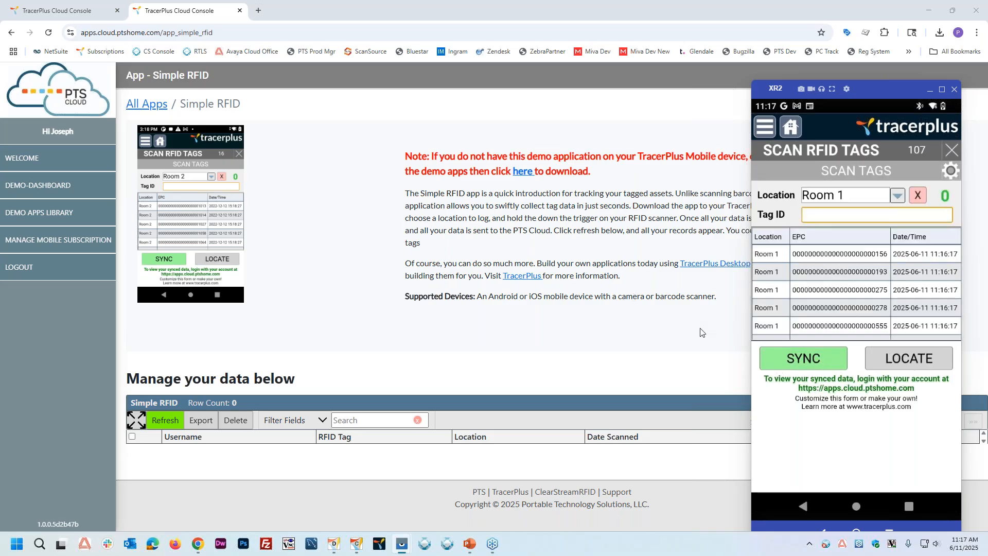
Step: Sync the scanned RFID tags from the device and refresh the Simple RFID records in the cloud to review them
{"action": "left_click", "coordinate": [805, 359]}
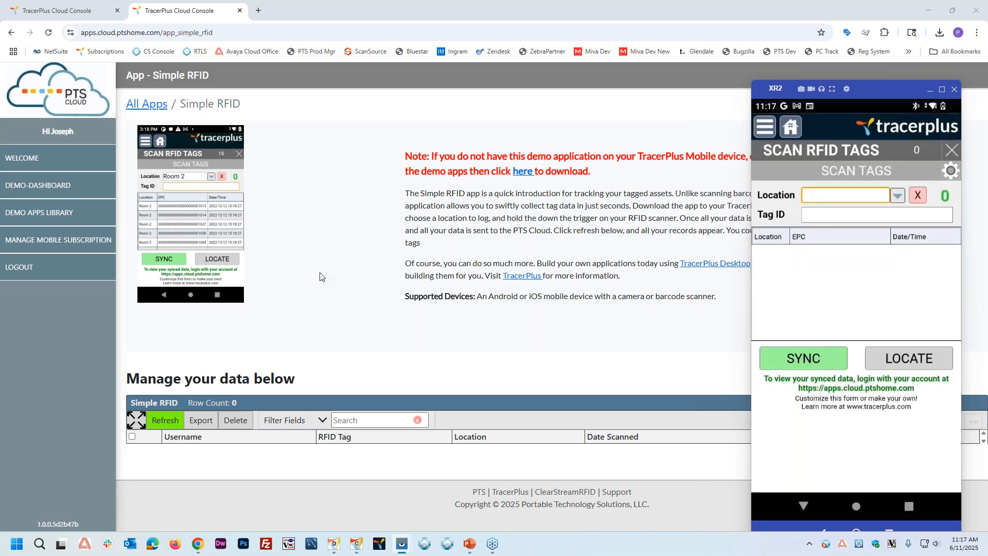
{"action": "left_click", "coordinate": [319, 276]}
{"action": "left_click", "coordinate": [154, 420]}
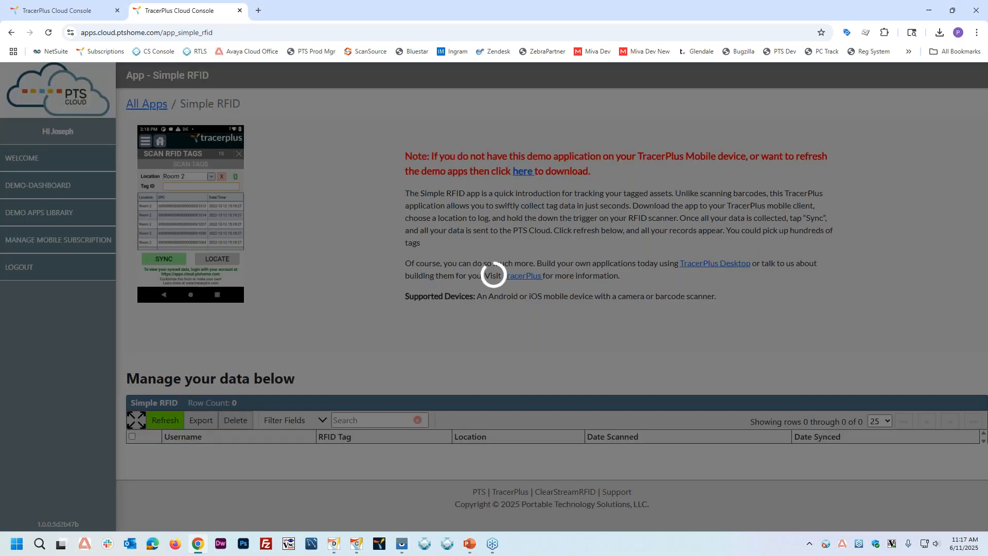
{"action": "scroll", "coordinate": [346, 265], "scroll_direction": "down", "scroll_amount": 5}
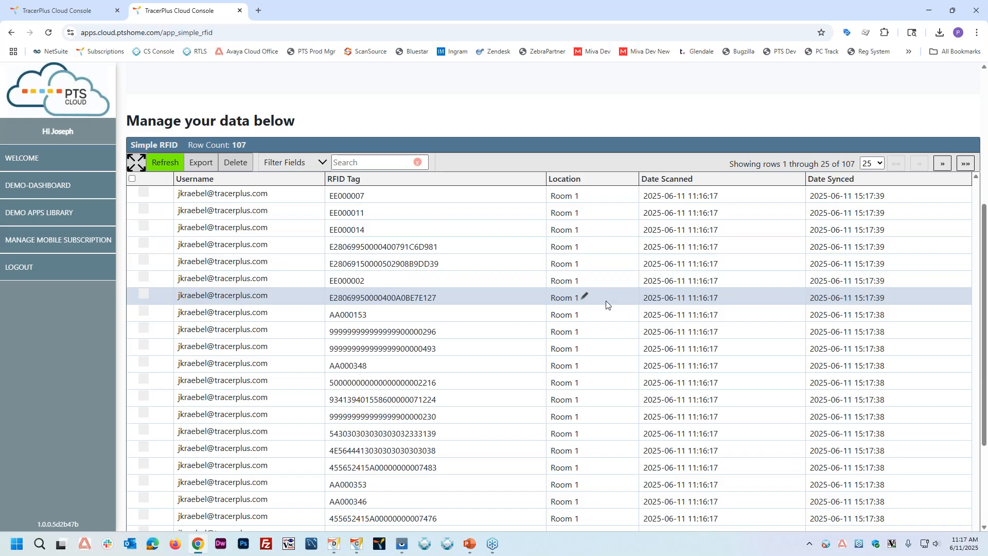
{"action": "scroll", "coordinate": [612, 309], "scroll_direction": "down", "scroll_amount": 3}
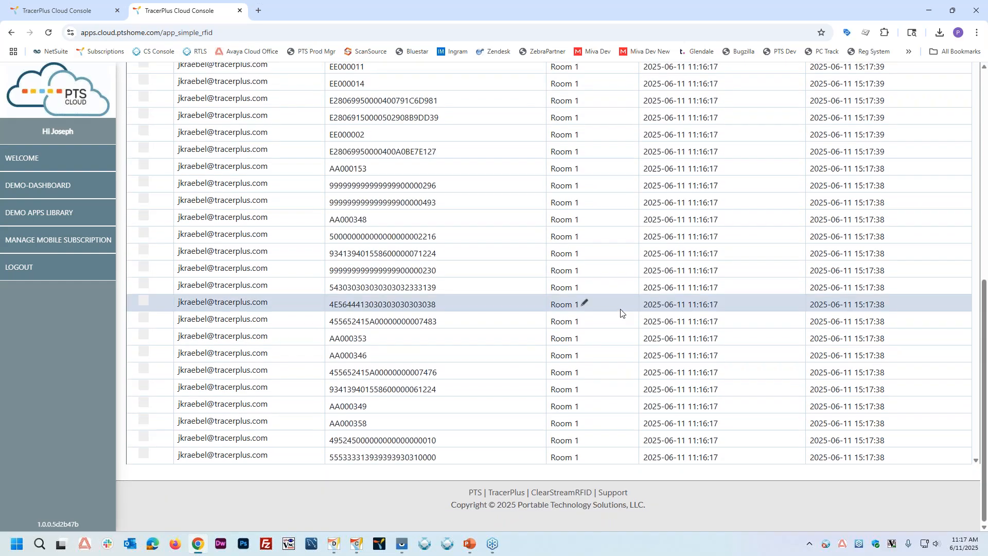
{"action": "scroll", "coordinate": [617, 314], "scroll_direction": "up", "scroll_amount": 6}
Step: Switch back to the XR2 device and look over the Inventory Mgmt sample app's form, then return to the sample applications
{"action": "mouse_move", "coordinate": [348, 549]}
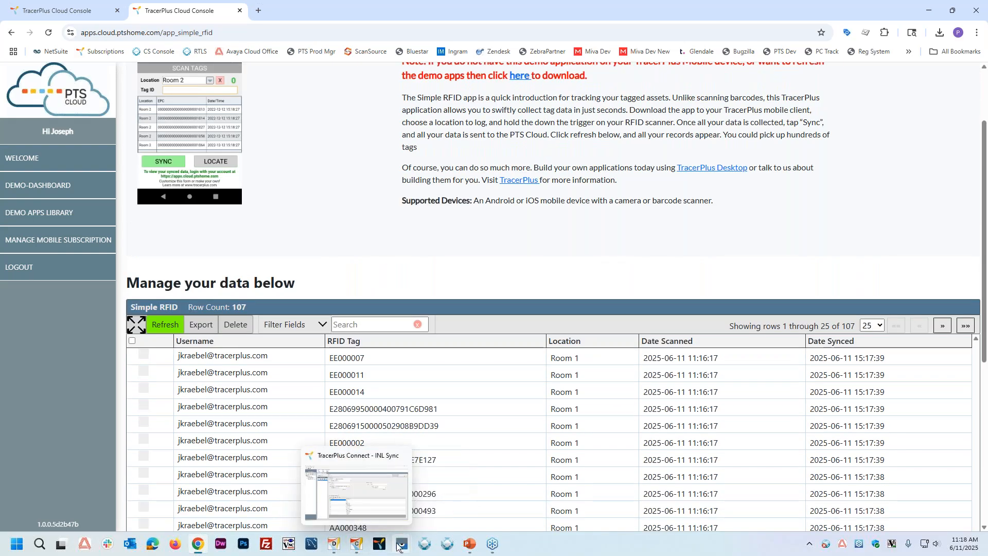
{"action": "left_click", "coordinate": [430, 493]}
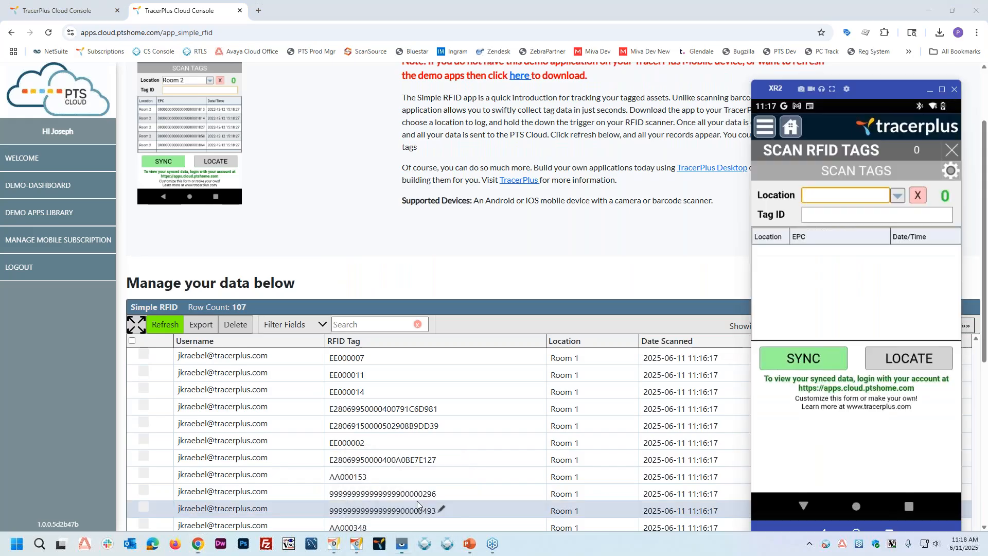
{"action": "left_click", "coordinate": [952, 151]}
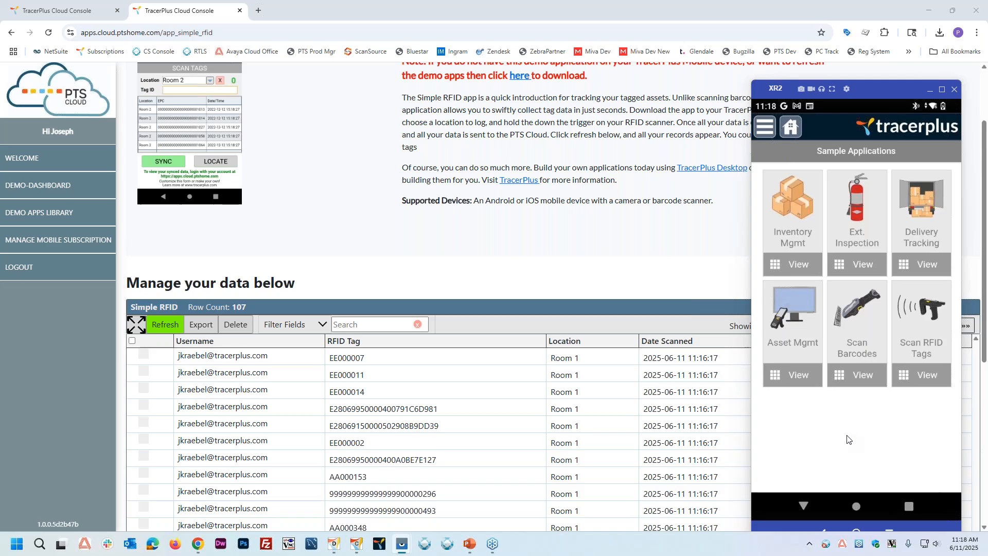
{"action": "left_click", "coordinate": [793, 199]}
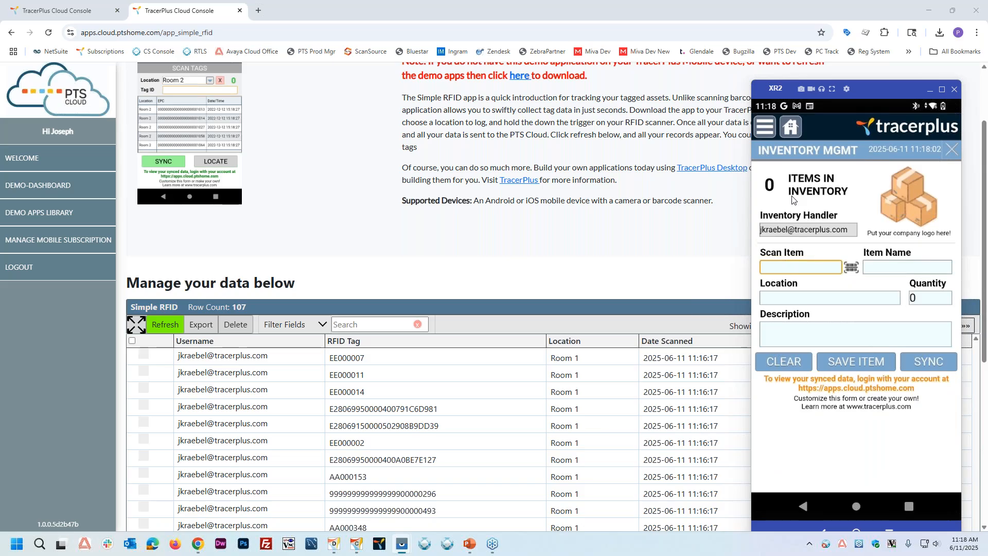
{"action": "left_click", "coordinate": [951, 148]}
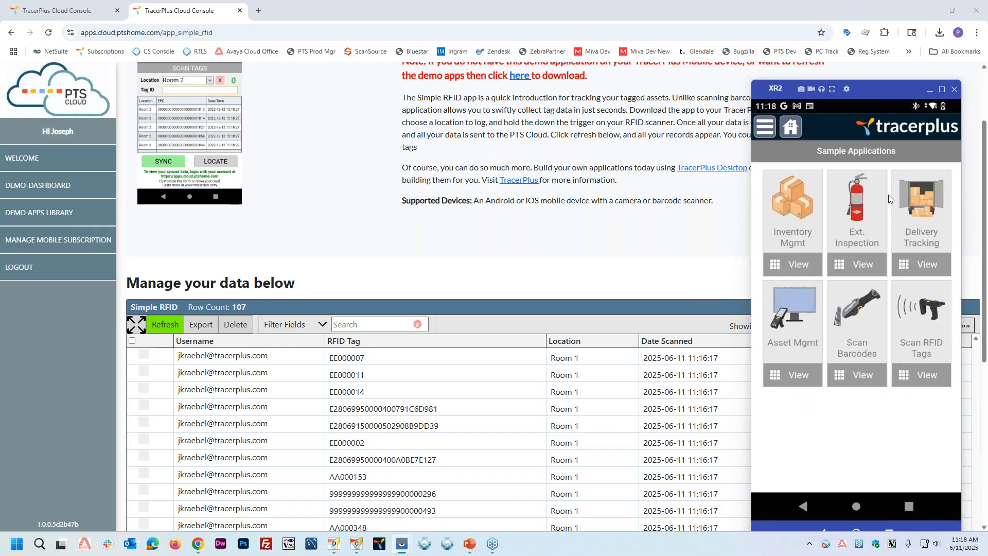
Step: Open the Delivery Tracking sample app, allow location access while using the app, and close its form after viewing it
{"action": "left_click", "coordinate": [920, 206]}
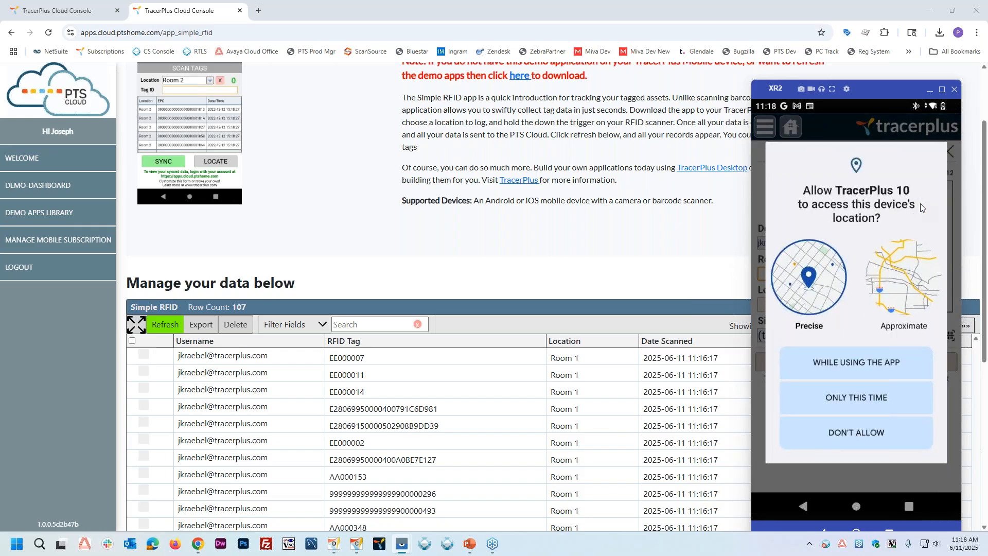
{"action": "left_click", "coordinate": [847, 360]}
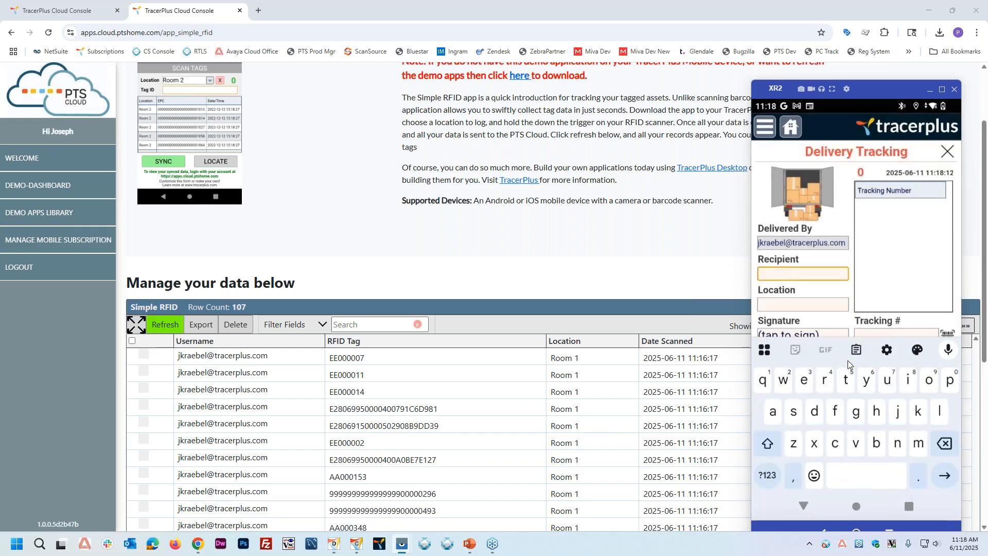
{"action": "left_click", "coordinate": [842, 211]}
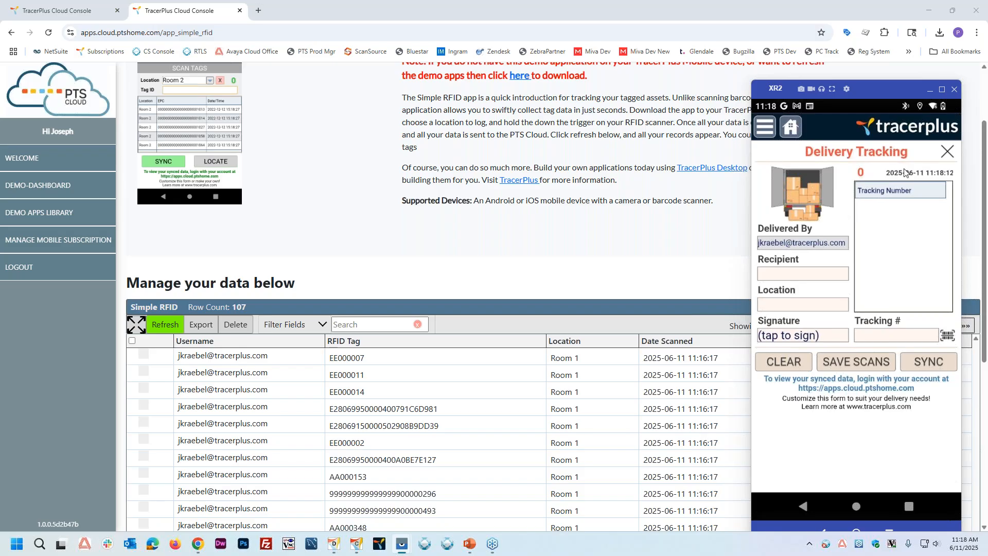
{"action": "left_click", "coordinate": [947, 150]}
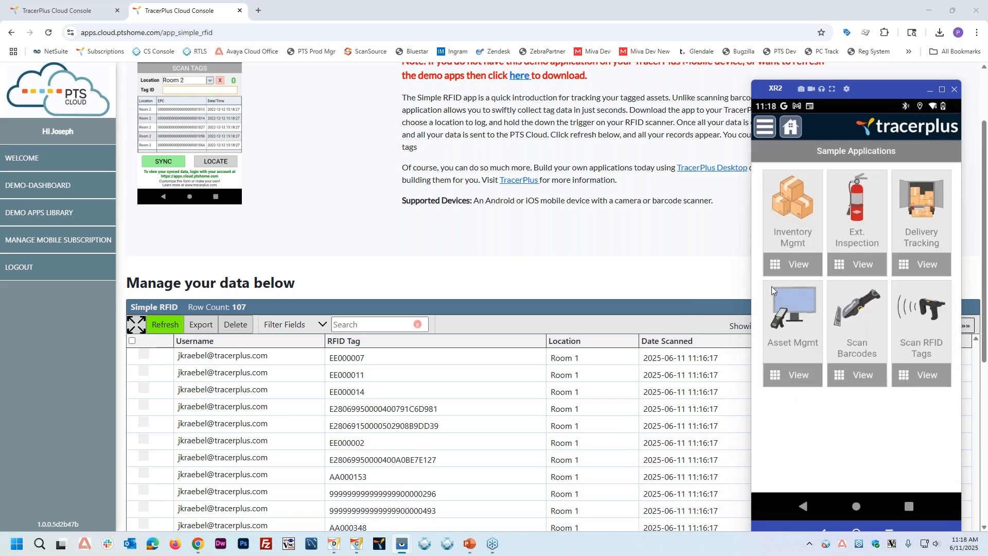
Step: Open the Asset Mgmt sample app to view its form, and return to the sample applications
{"action": "left_click", "coordinate": [795, 308]}
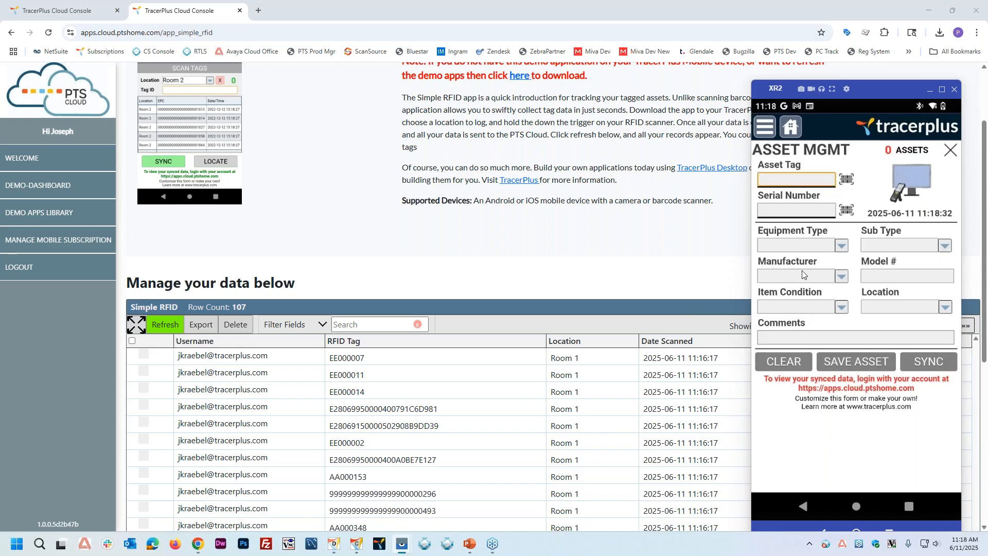
{"action": "left_click", "coordinate": [951, 150]}
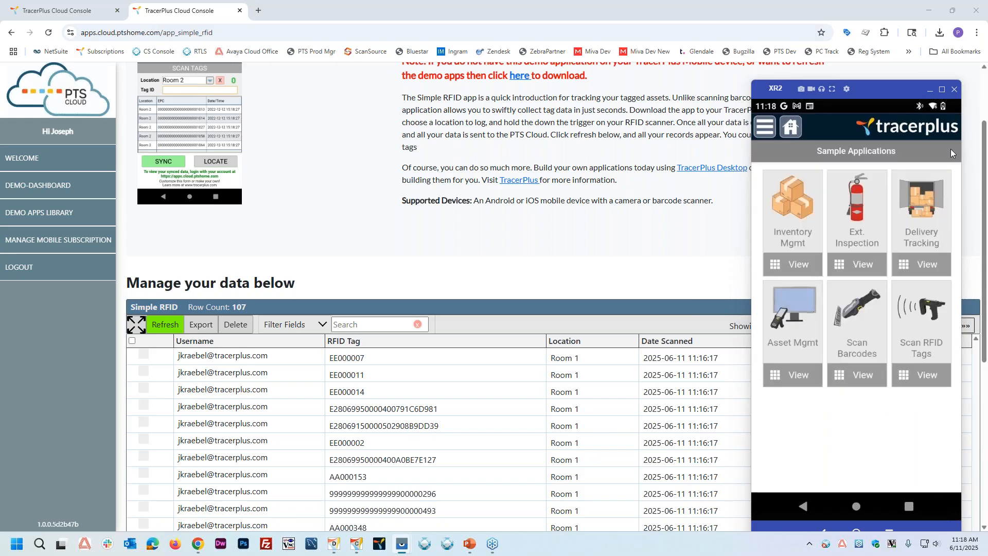
Step: Open the Scan Barcodes sample app, scan several barcodes, and sync the scanned items to the cloud
{"action": "left_click", "coordinate": [846, 312]}
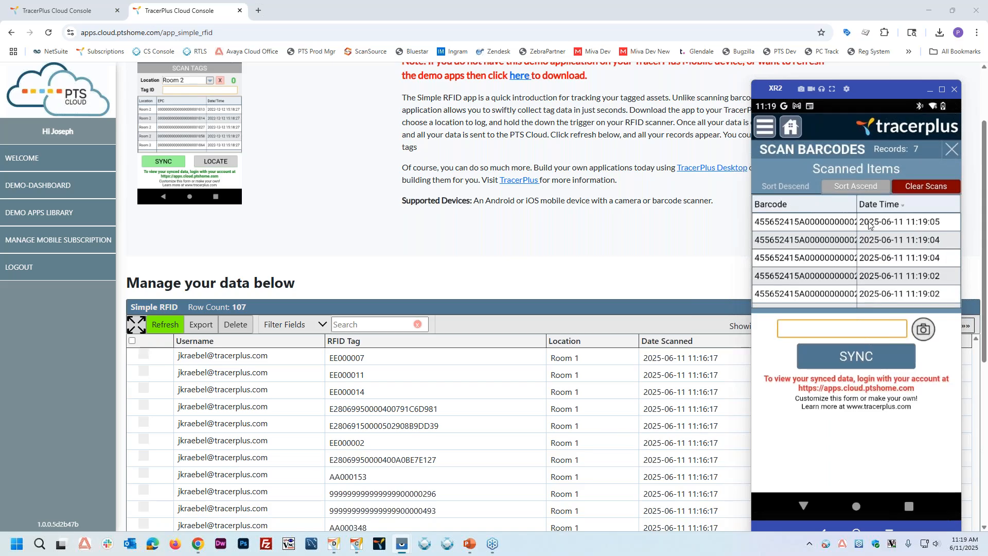
{"action": "left_click", "coordinate": [861, 356]}
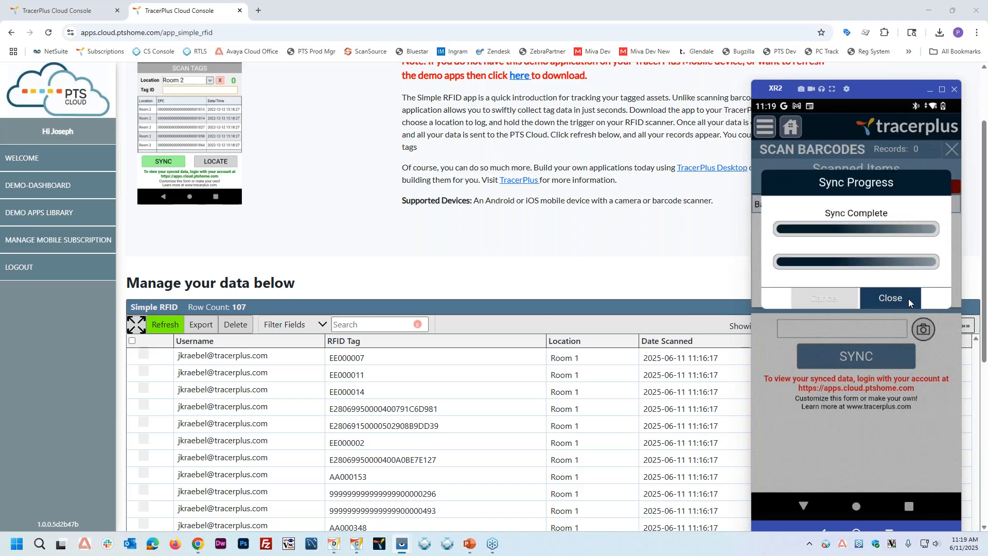
{"action": "left_click", "coordinate": [884, 300]}
Step: Open the Simple Scan app from the cloud's demo apps library and review the synced barcode records
{"action": "left_click", "coordinate": [62, 212]}
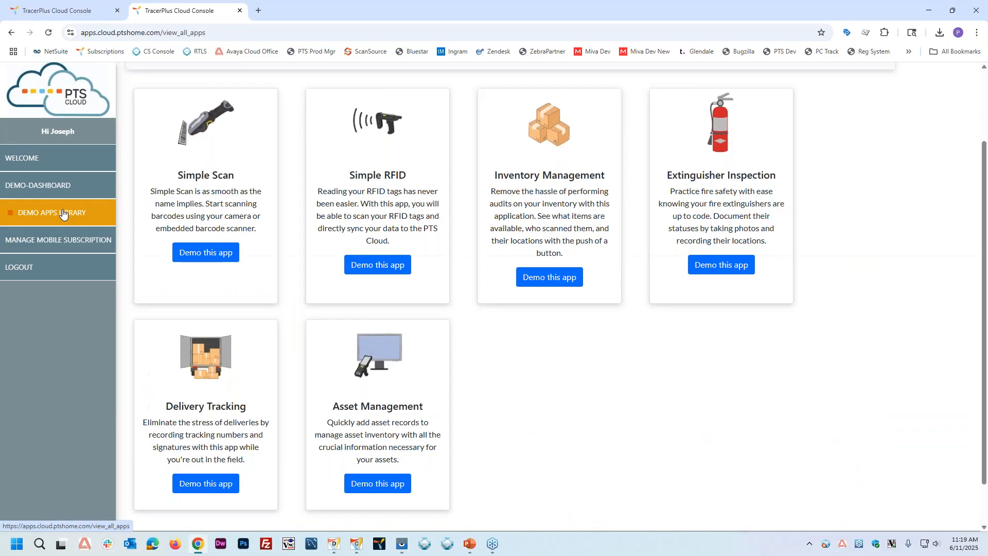
{"action": "left_click", "coordinate": [205, 253]}
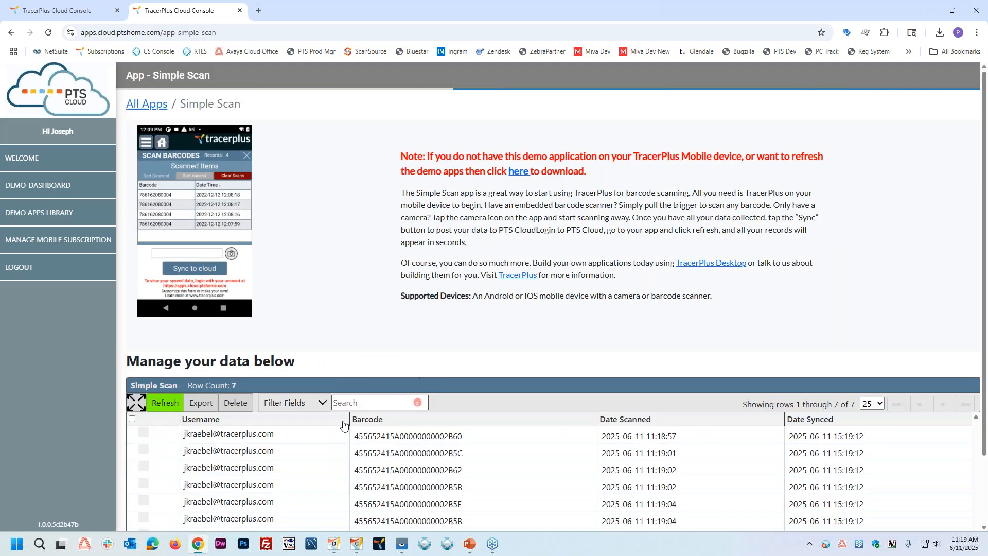
{"action": "scroll", "coordinate": [510, 401], "scroll_direction": "down", "scroll_amount": 2}
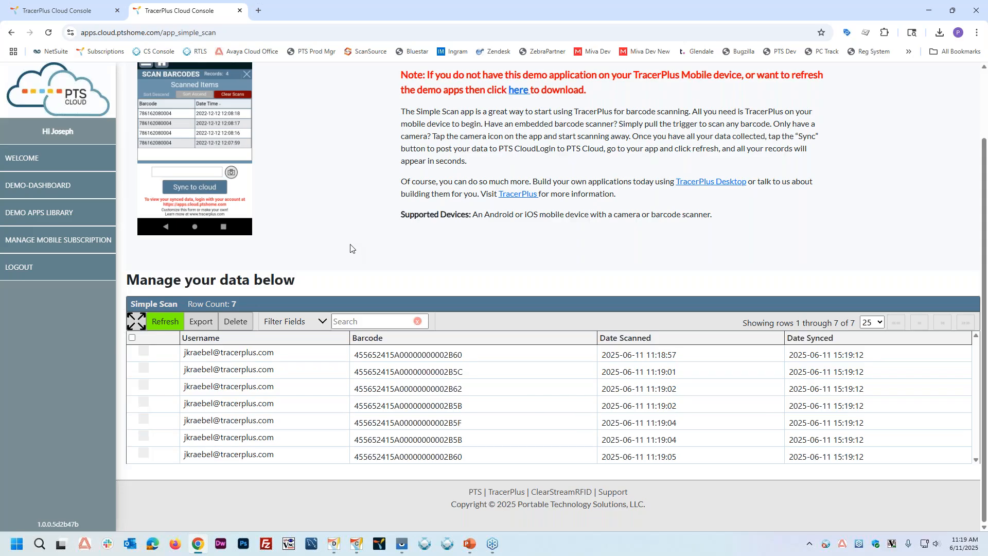
Step: Open the TracerPlus subscriptions console in a new tab and look over the active logins and login history on its dashboard
{"action": "scroll", "coordinate": [350, 247], "scroll_direction": "up", "scroll_amount": 2}
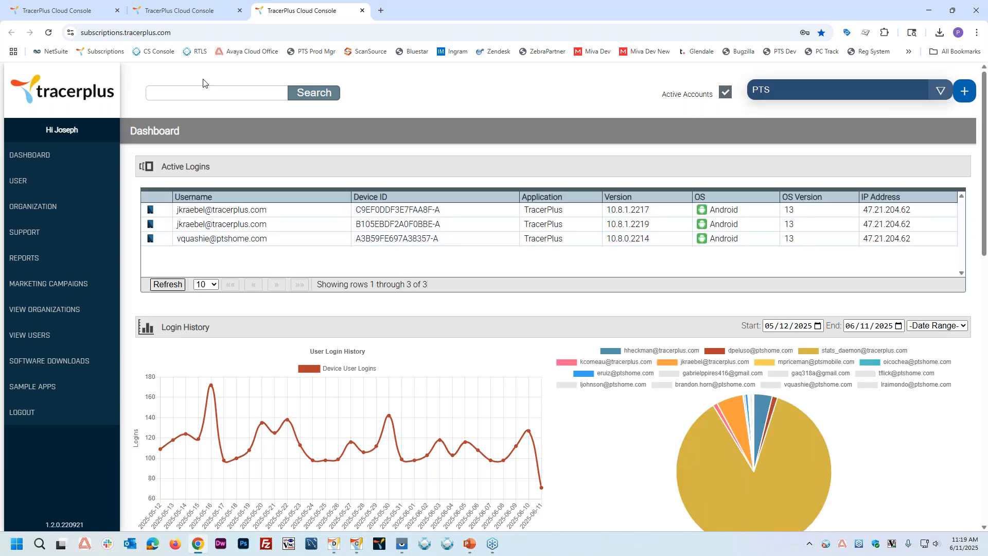
{"action": "scroll", "coordinate": [371, 302], "scroll_direction": "down", "scroll_amount": 3}
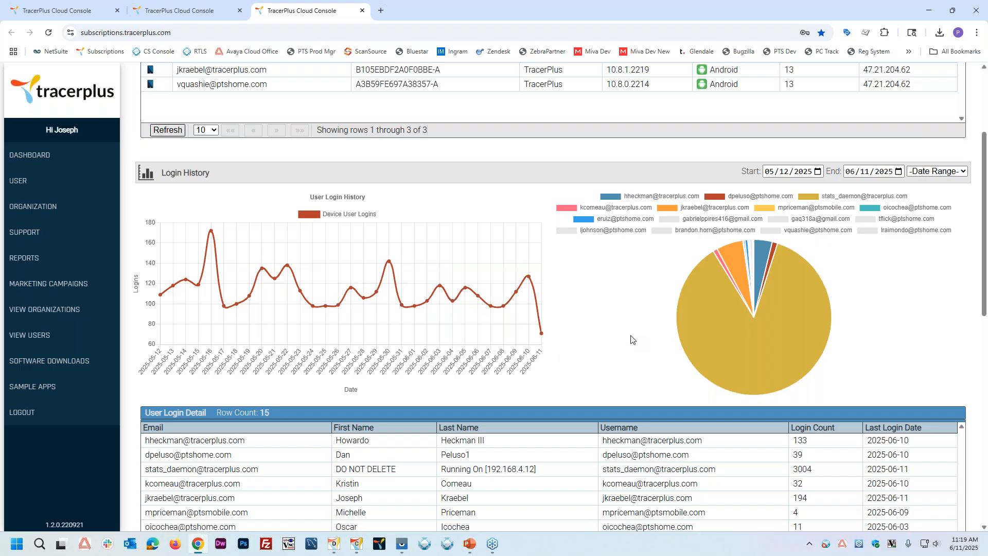
{"action": "scroll", "coordinate": [631, 339], "scroll_direction": "up", "scroll_amount": 3}
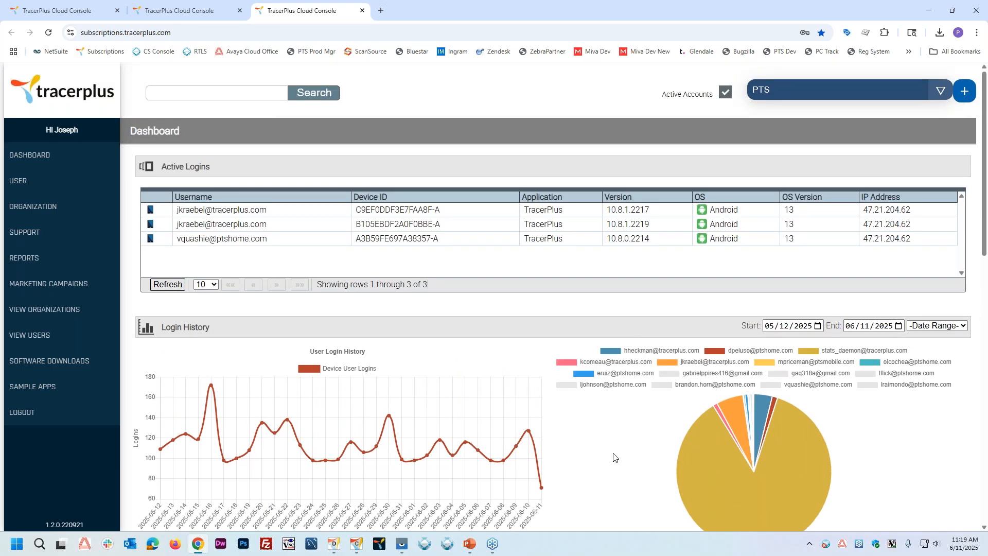
Step: Go to tracerplus.com in a new browser tab
{"action": "left_click", "coordinate": [380, 12]}
{"action": "left_click", "coordinate": [187, 37]}
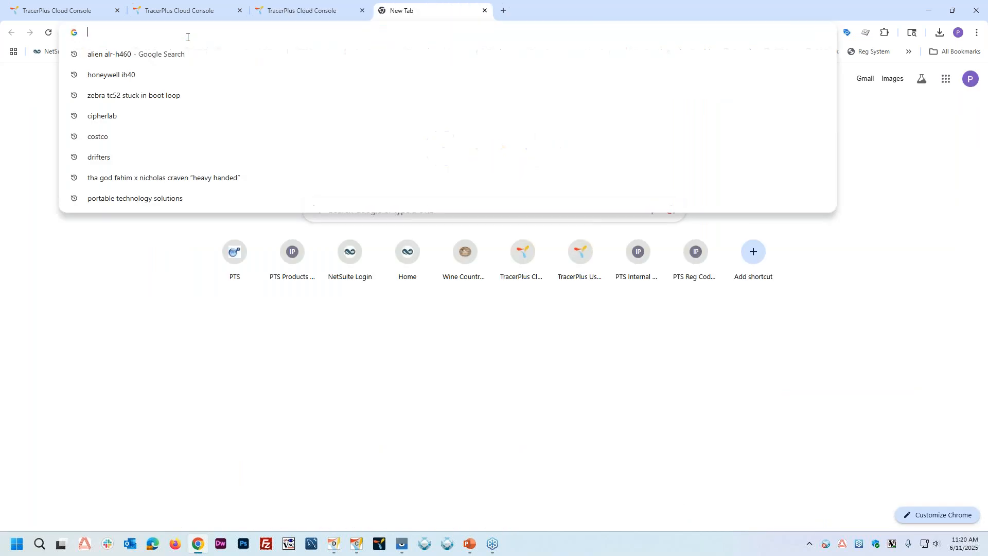
{"action": "type", "text": "tracerplus"}
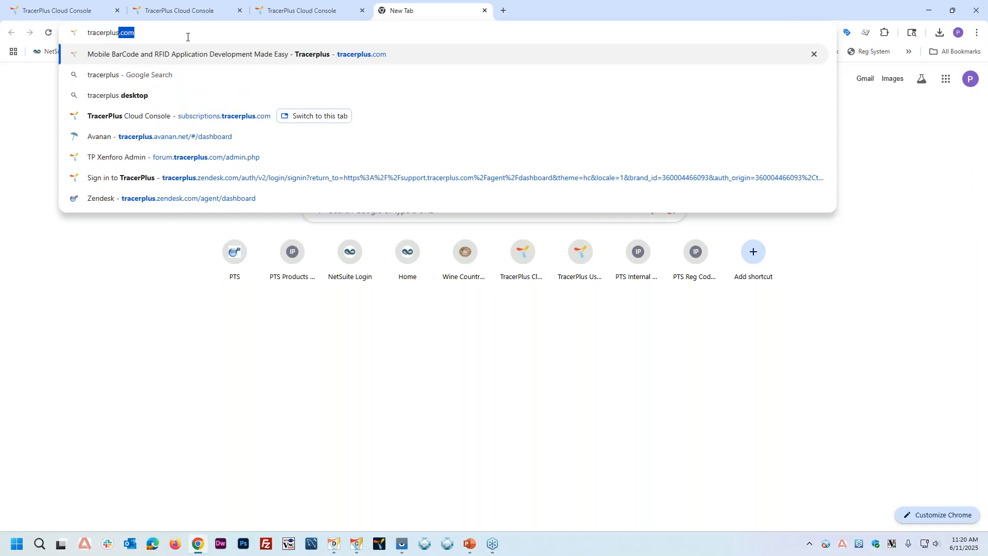
{"action": "key", "text": "Return"}
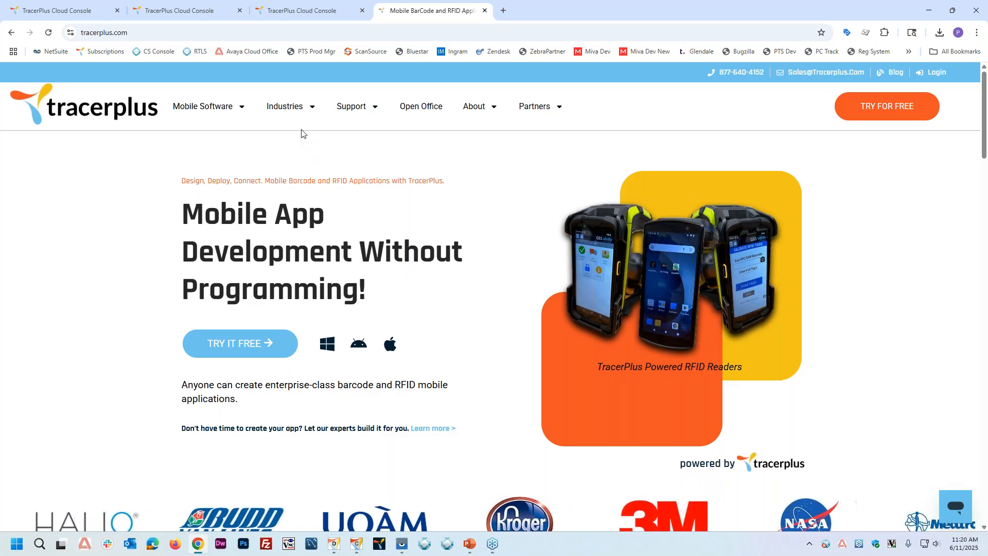
Step: Open the Chemical Tracking industry page, look through its content, and show its starter apps
{"action": "mouse_move", "coordinate": [279, 107]}
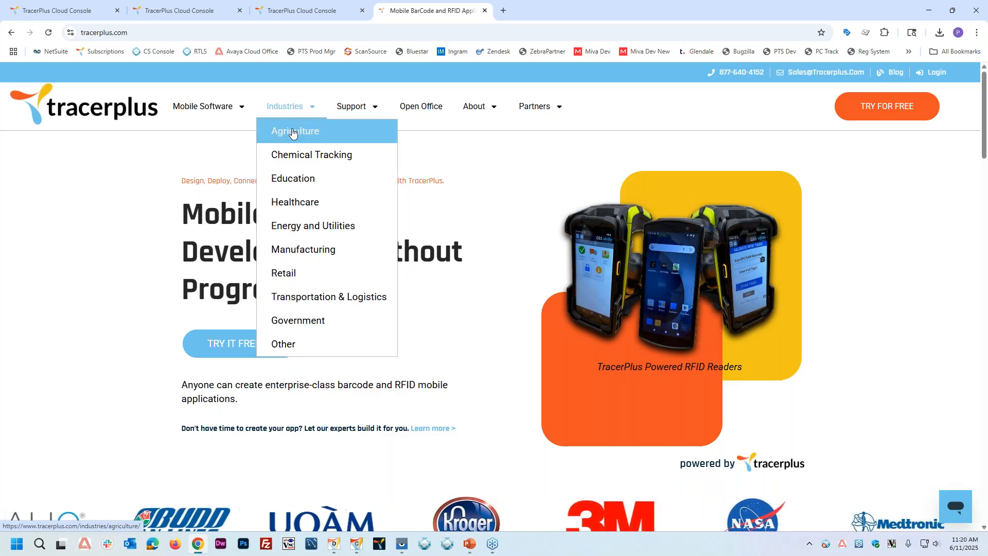
{"action": "left_click", "coordinate": [279, 155]}
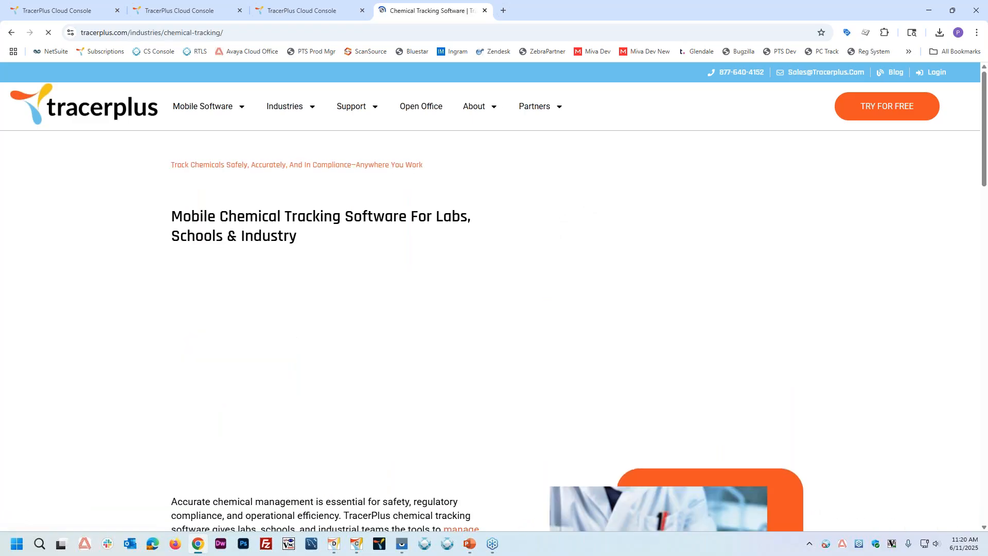
{"action": "scroll", "coordinate": [501, 278], "scroll_direction": "down", "scroll_amount": 20}
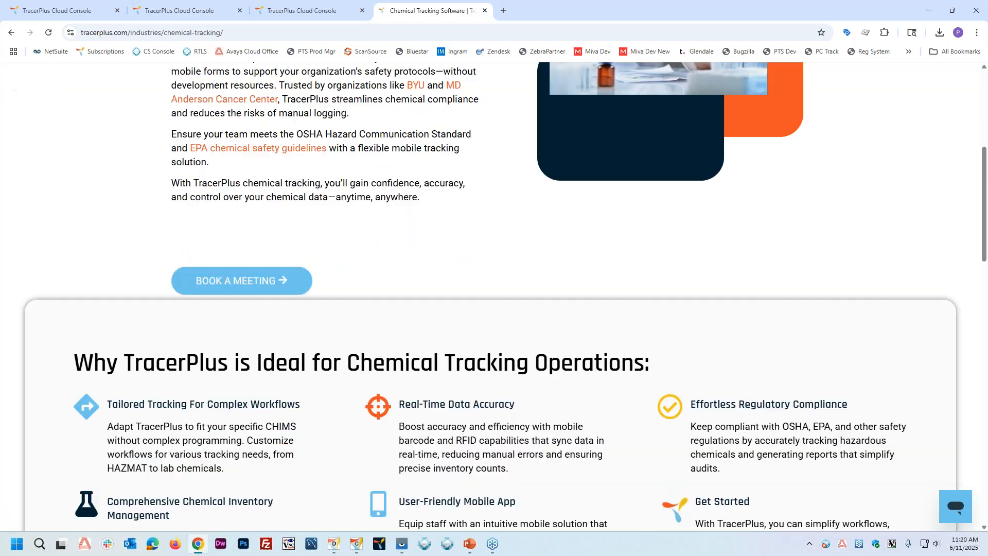
{"action": "scroll", "coordinate": [498, 280], "scroll_direction": "down", "scroll_amount": 3}
{"action": "scroll", "coordinate": [497, 281], "scroll_direction": "up", "scroll_amount": 13}
{"action": "scroll", "coordinate": [489, 309], "scroll_direction": "up", "scroll_amount": 1}
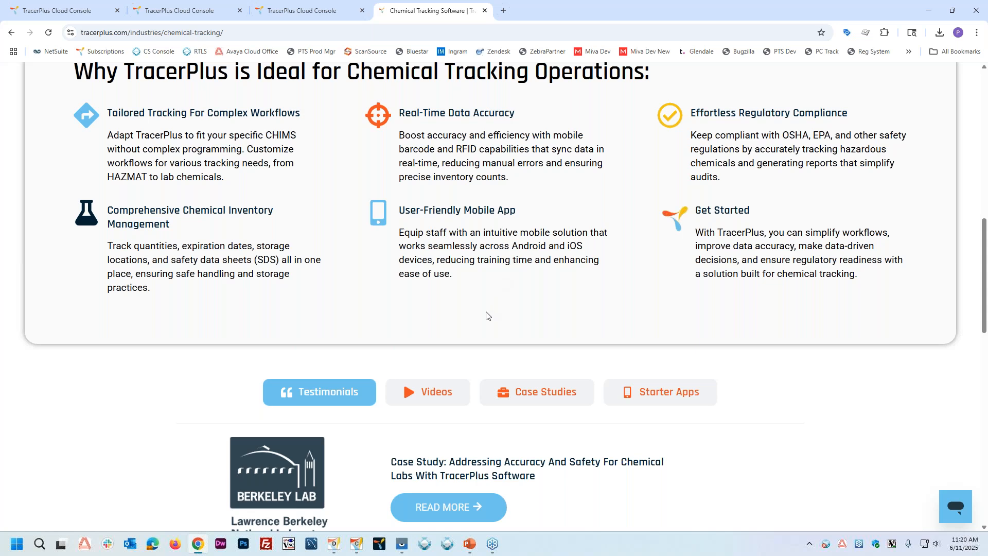
{"action": "scroll", "coordinate": [566, 303], "scroll_direction": "down", "scroll_amount": 2}
{"action": "left_click", "coordinate": [676, 295]}
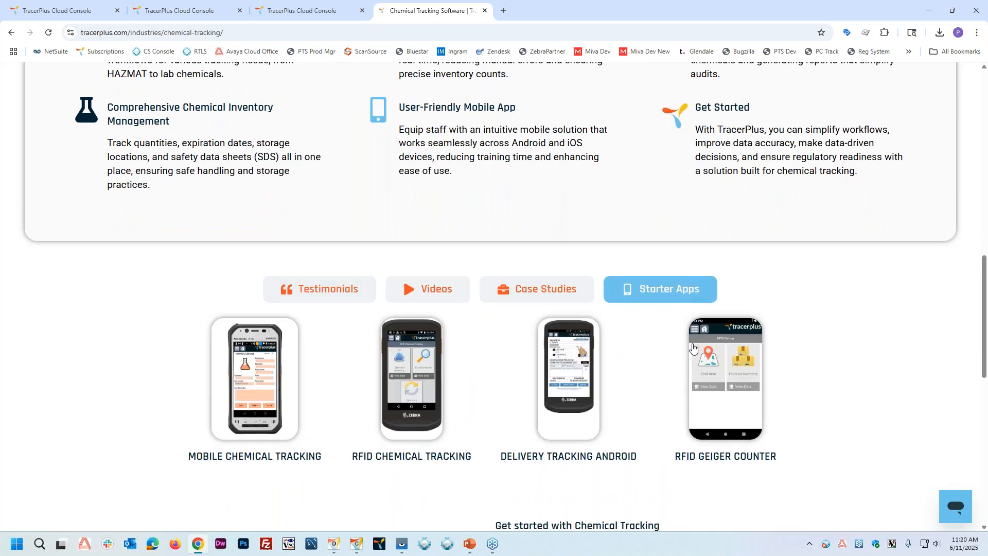
Step: Open the Pre-Built Mobile Apps library from the website's footer and look through its app categories
{"action": "scroll", "coordinate": [556, 361], "scroll_direction": "down", "scroll_amount": 6}
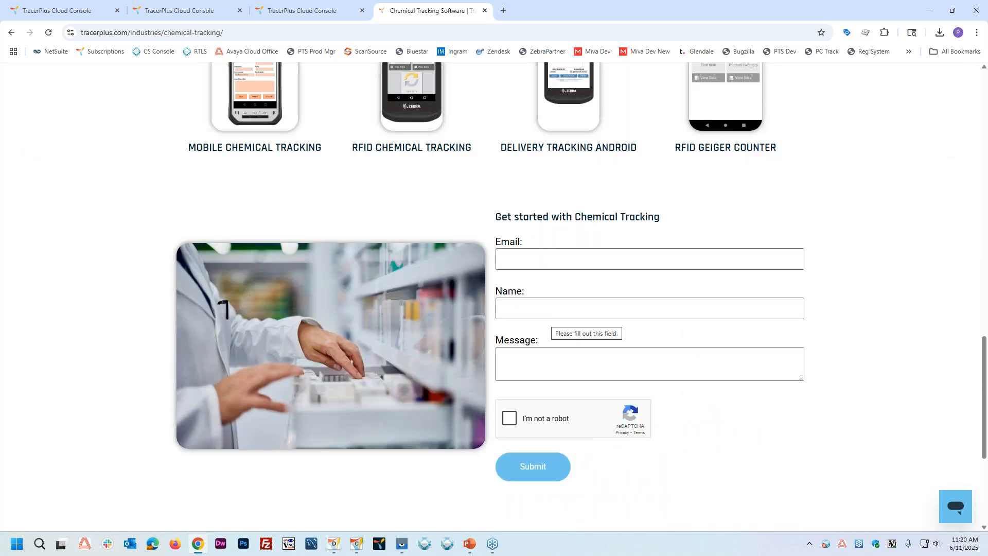
{"action": "scroll", "coordinate": [582, 317], "scroll_direction": "down", "scroll_amount": 5}
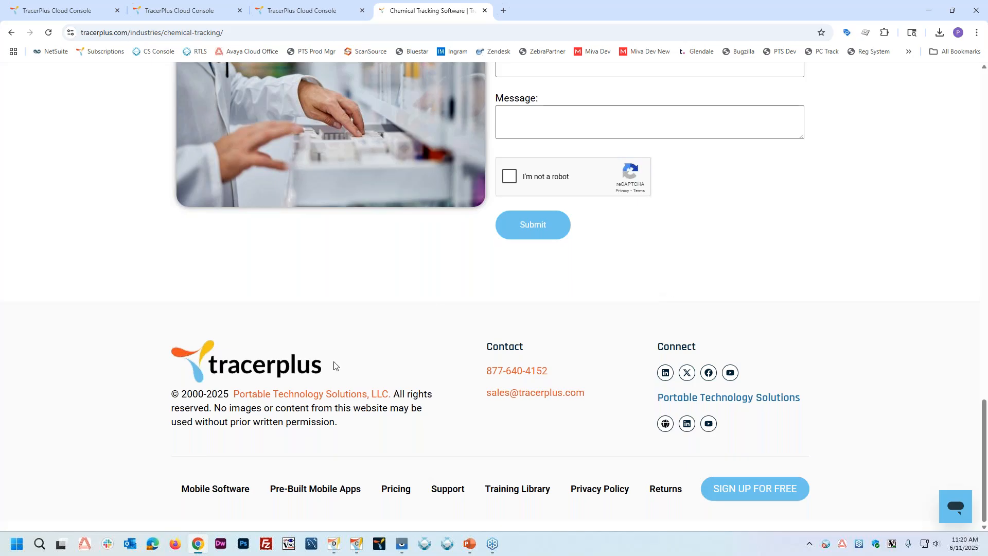
{"action": "left_click", "coordinate": [301, 492]}
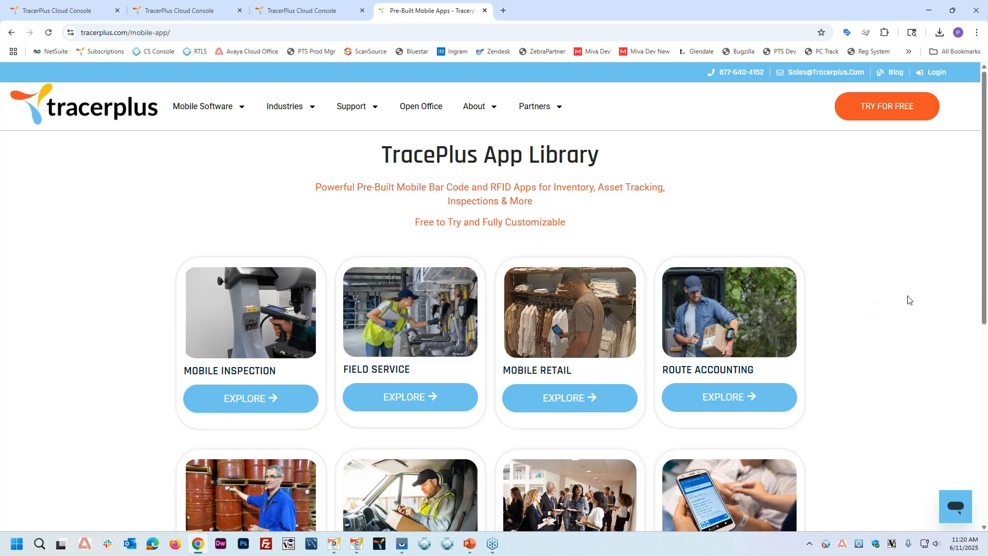
{"action": "scroll", "coordinate": [909, 300], "scroll_direction": "down", "scroll_amount": 1}
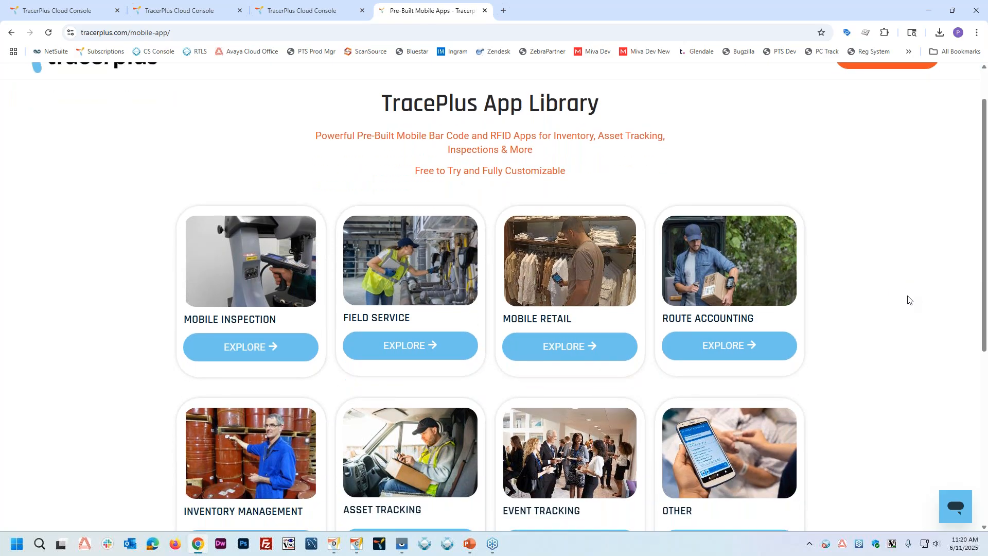
{"action": "scroll", "coordinate": [908, 300], "scroll_direction": "down", "scroll_amount": 1}
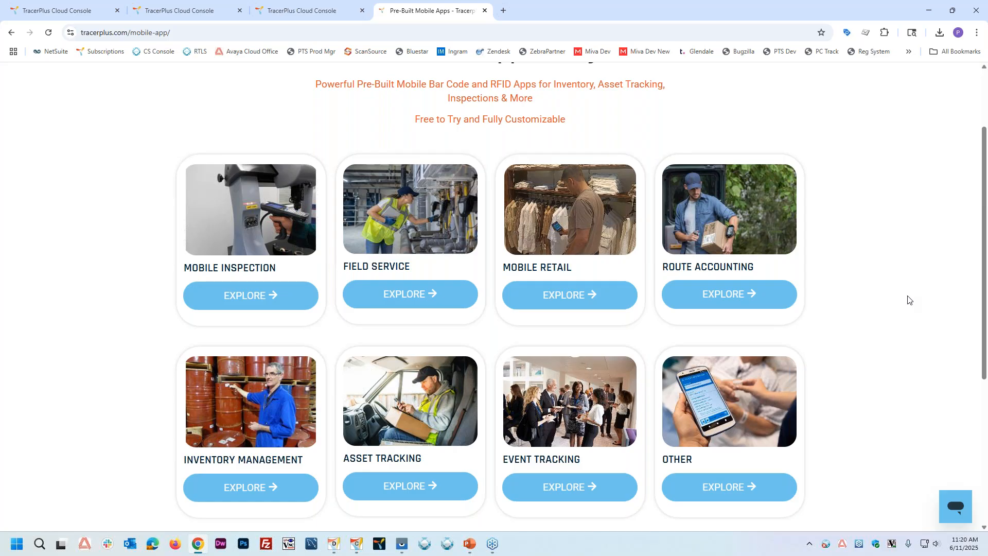
Step: Explore the Inventory Management apps category and open the details of RFID Chemical Inventory Tracking
{"action": "scroll", "coordinate": [903, 323], "scroll_direction": "down", "scroll_amount": 2}
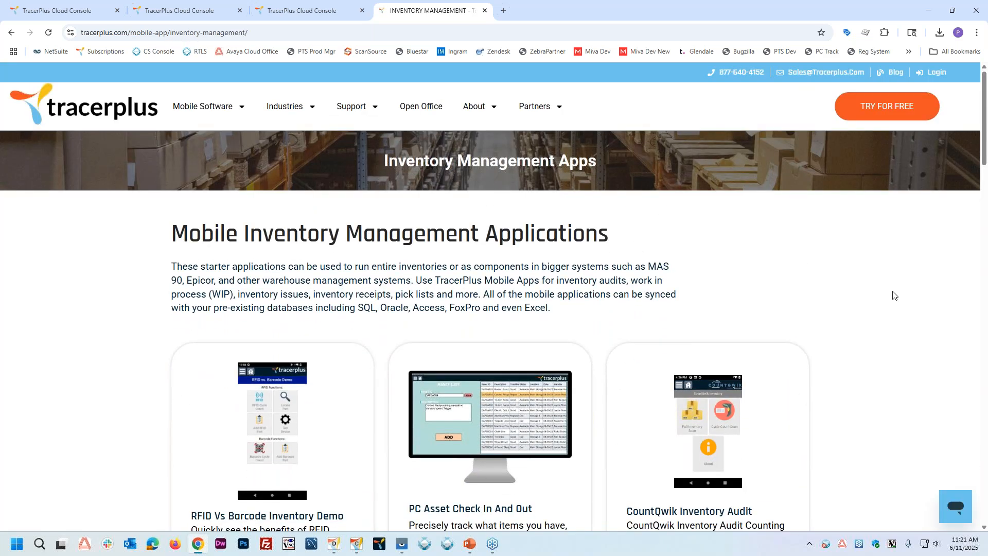
{"action": "scroll", "coordinate": [893, 295], "scroll_direction": "down", "scroll_amount": 10}
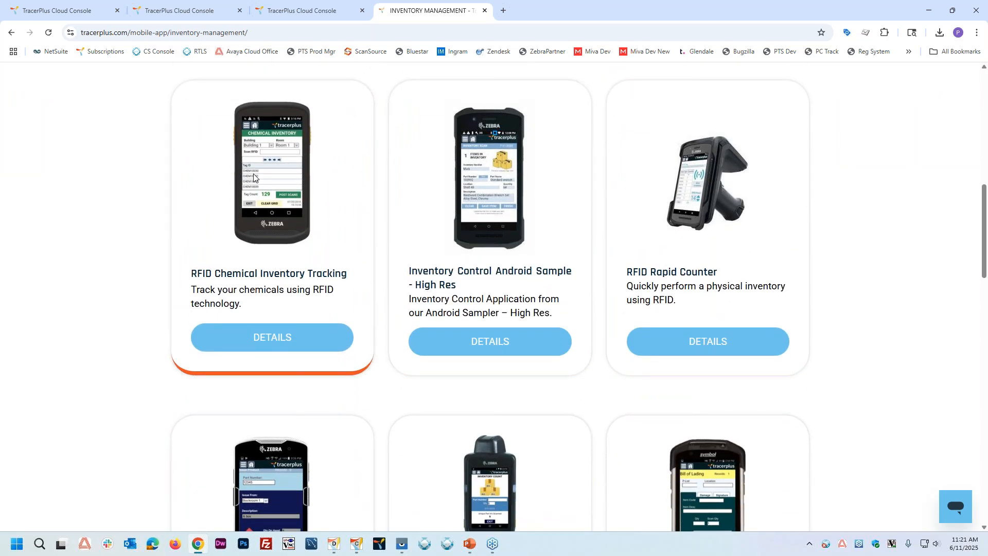
{"action": "scroll", "coordinate": [264, 205], "scroll_direction": "up", "scroll_amount": 1}
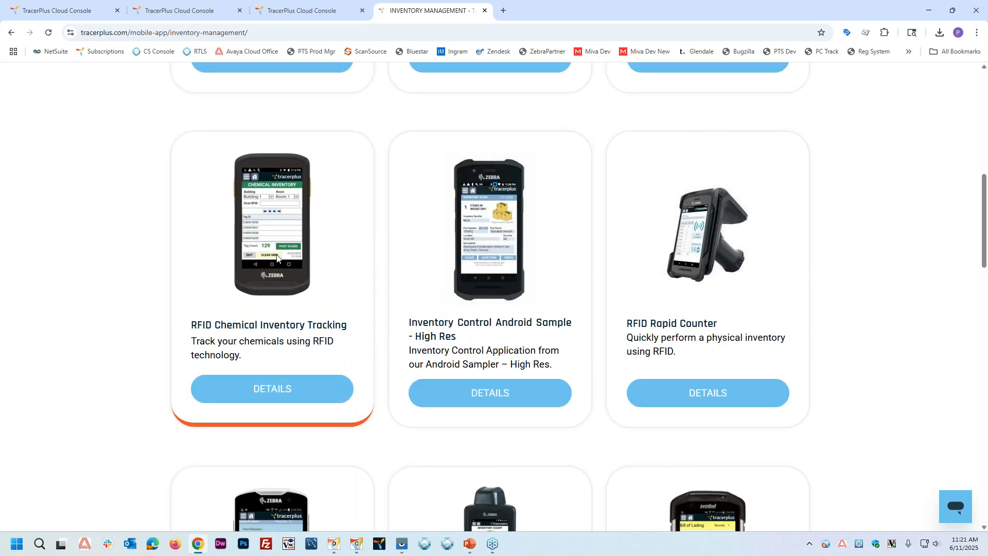
{"action": "left_click", "coordinate": [264, 395]}
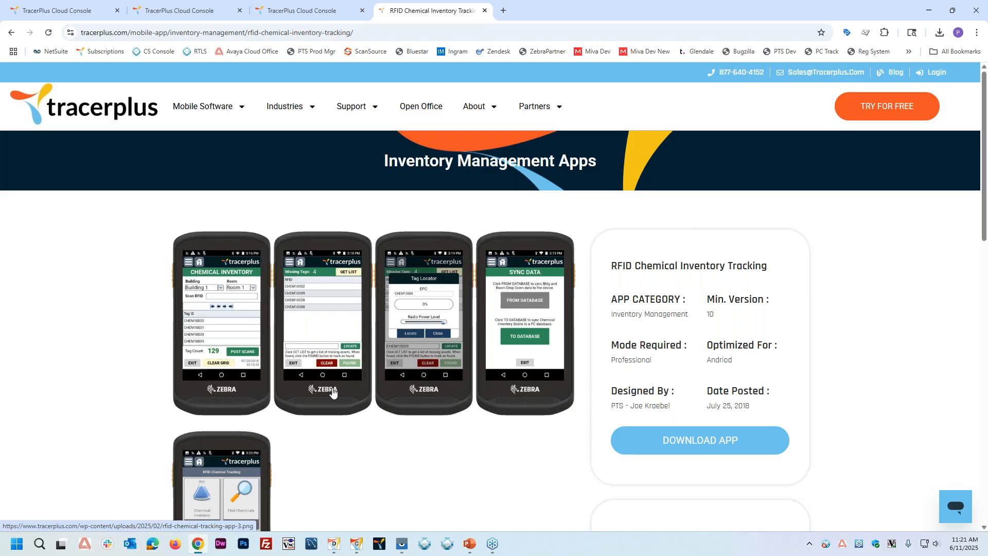
Step: Examine the RFID Chemical Inventory Tracking page's screenshots, form descriptions, requirements and download option
{"action": "scroll", "coordinate": [357, 379], "scroll_direction": "down", "scroll_amount": 3}
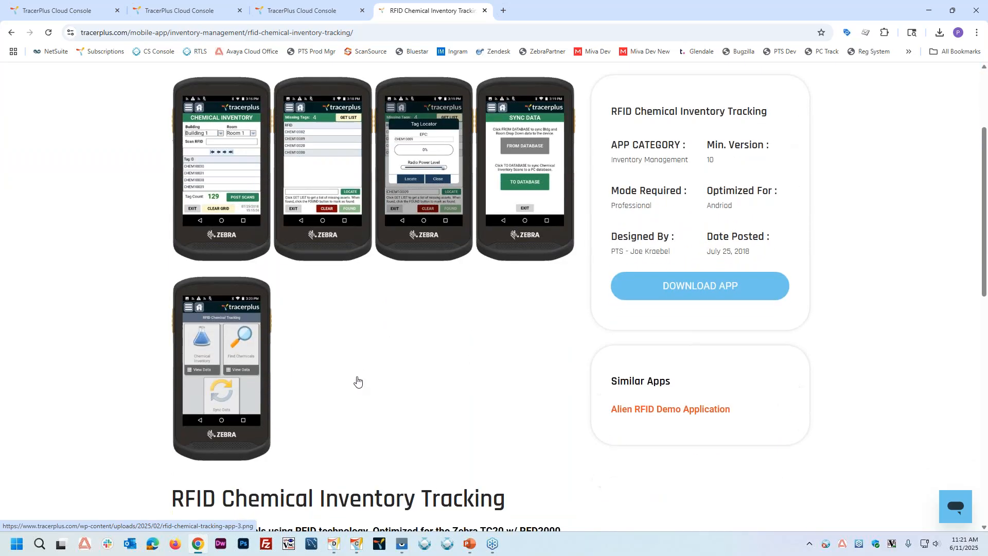
{"action": "scroll", "coordinate": [361, 361], "scroll_direction": "down", "scroll_amount": 4}
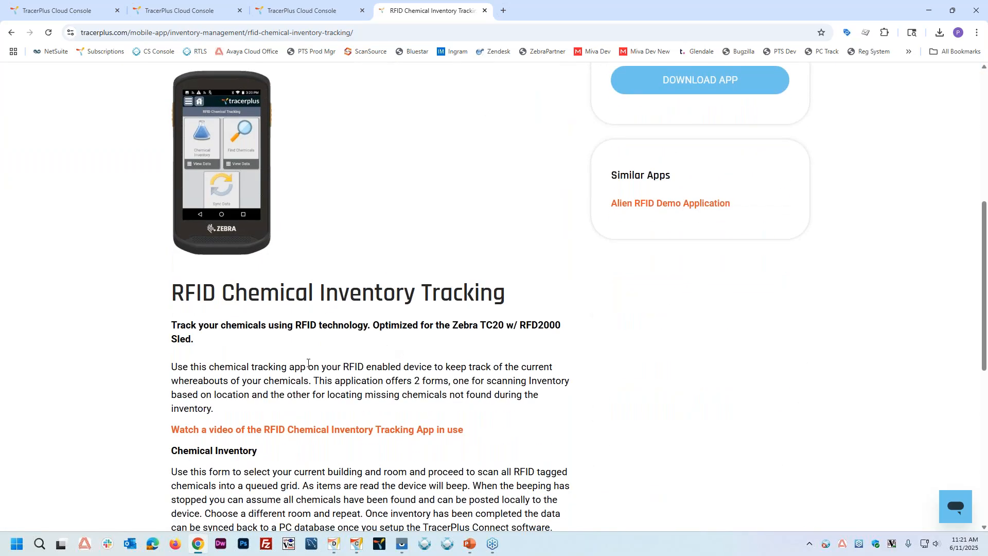
{"action": "scroll", "coordinate": [308, 363], "scroll_direction": "down", "scroll_amount": 1}
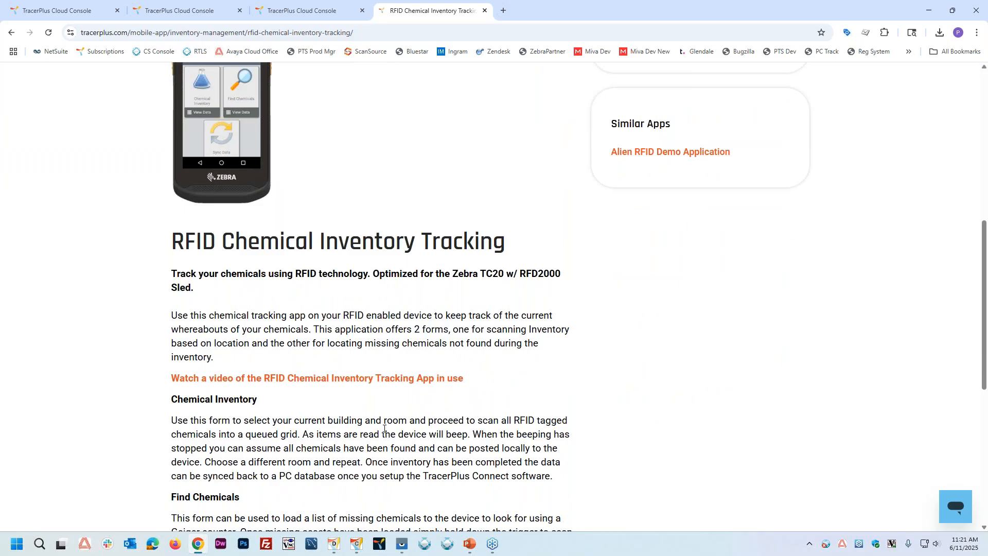
{"action": "scroll", "coordinate": [400, 447], "scroll_direction": "down", "scroll_amount": 3}
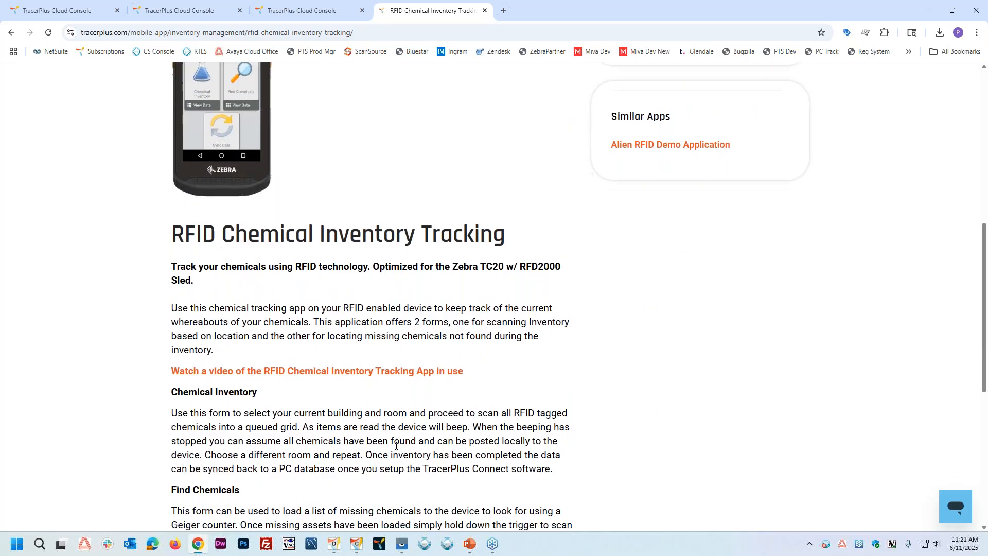
{"action": "scroll", "coordinate": [348, 410], "scroll_direction": "up", "scroll_amount": 7}
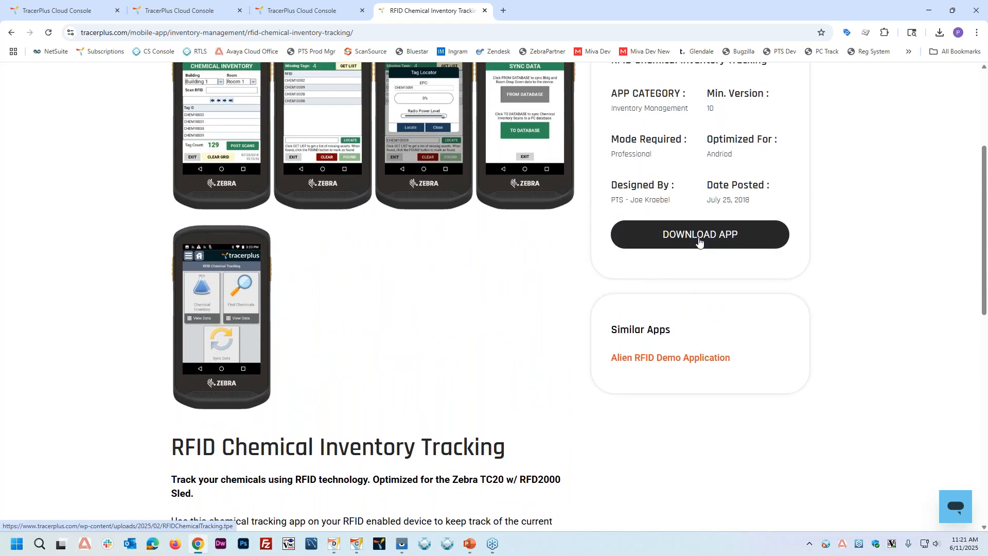
{"action": "scroll", "coordinate": [700, 240], "scroll_direction": "up", "scroll_amount": 3}
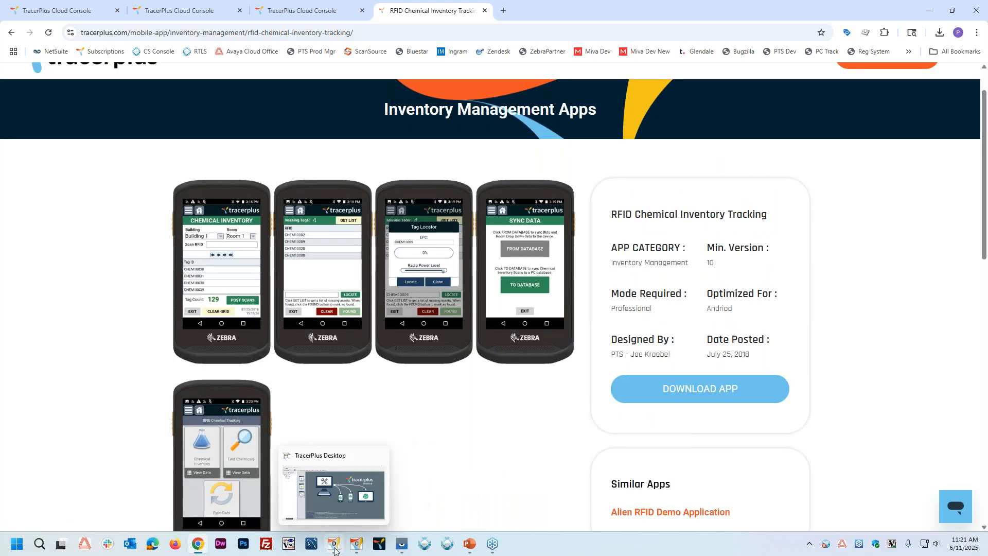
Step: Switch to TracerPlus Desktop, browse the sample projects' Inventory Management category, and open the RFID Chemical Inventory Tracking details
{"action": "left_click", "coordinate": [335, 546]}
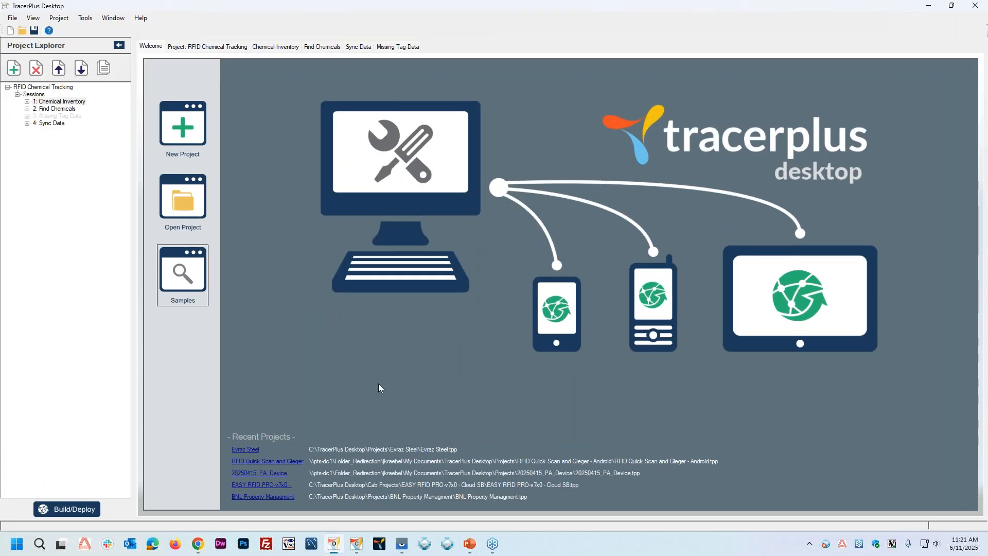
{"action": "left_click", "coordinate": [79, 208]}
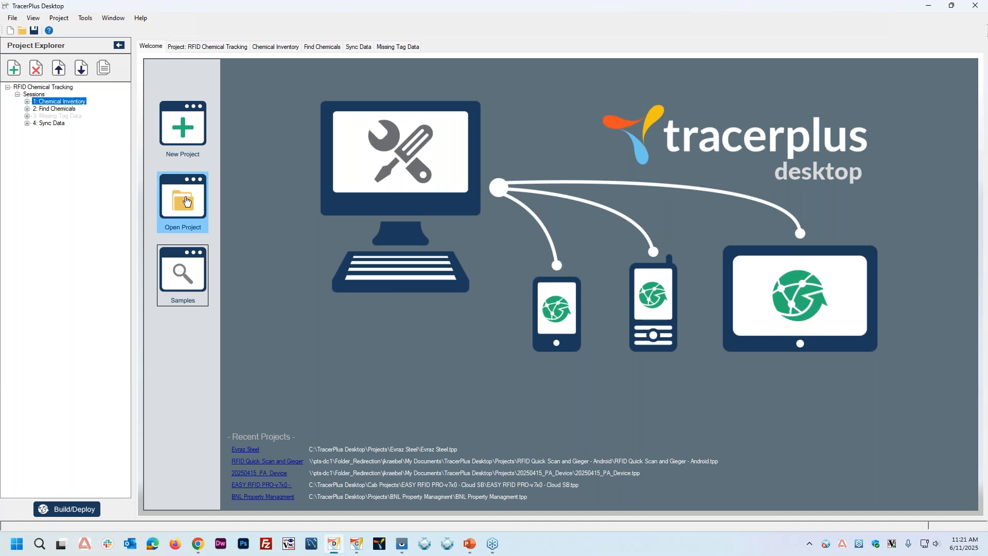
{"action": "left_click", "coordinate": [193, 283]}
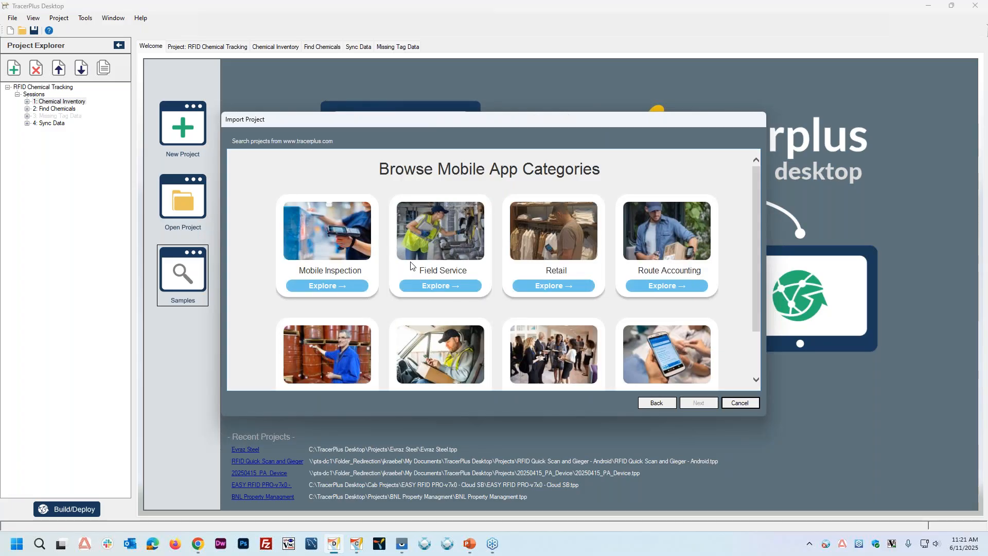
{"action": "scroll", "coordinate": [410, 266], "scroll_direction": "down", "scroll_amount": 1}
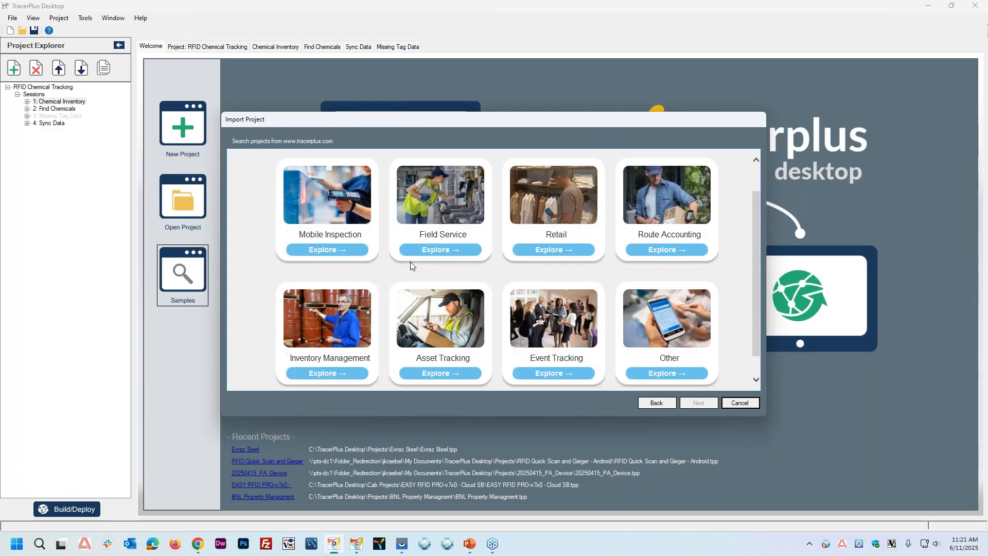
{"action": "left_click", "coordinate": [316, 374]}
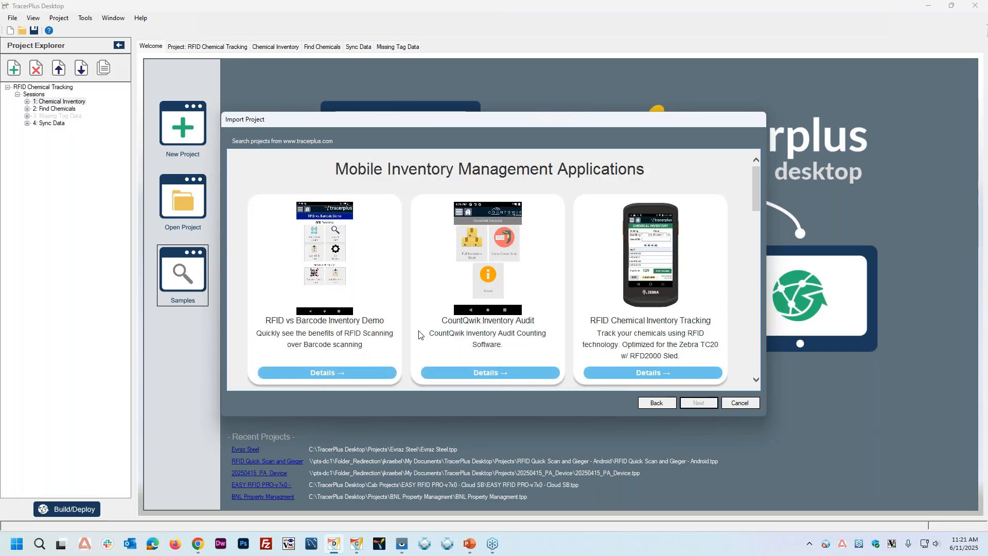
{"action": "scroll", "coordinate": [421, 334], "scroll_direction": "down", "scroll_amount": 2}
{"action": "scroll", "coordinate": [642, 323], "scroll_direction": "up", "scroll_amount": 1}
{"action": "left_click", "coordinate": [644, 374]}
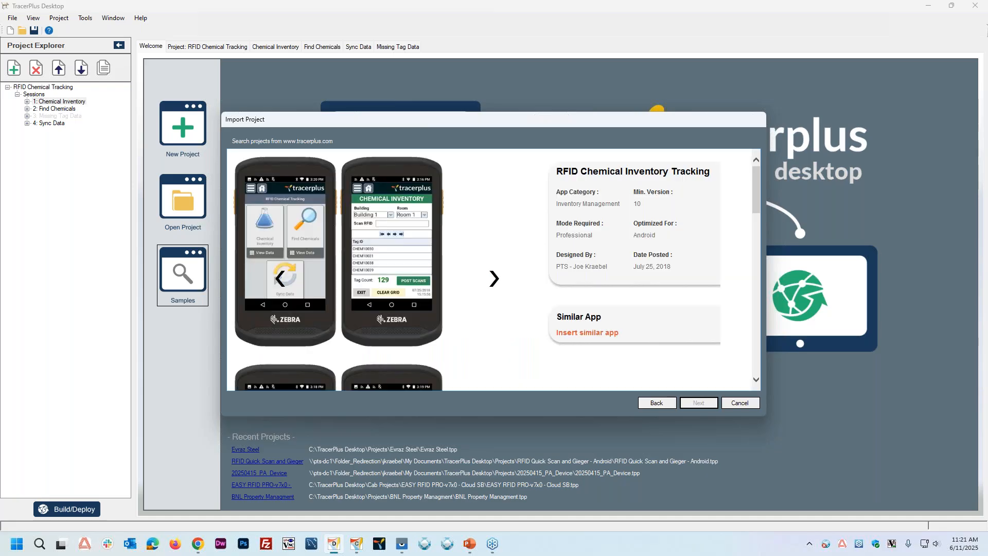
Step: Examine the RFID Chemical Inventory Tracking sample's screenshots and its Chemical Inventory and Find Chemicals form descriptions
{"action": "scroll", "coordinate": [431, 167], "scroll_direction": "down", "scroll_amount": 1}
{"action": "scroll", "coordinate": [438, 169], "scroll_direction": "up", "scroll_amount": 1}
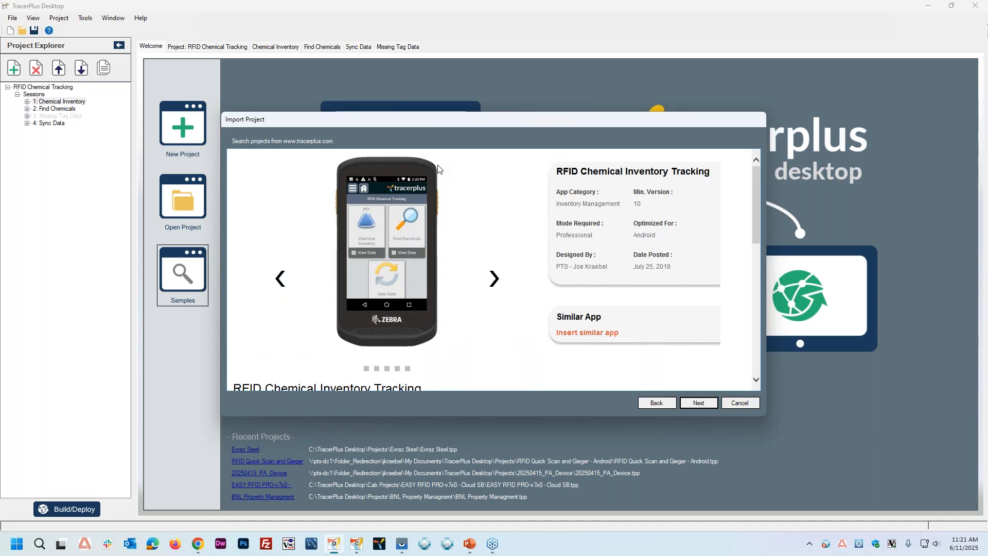
{"action": "left_click", "coordinate": [494, 279]}
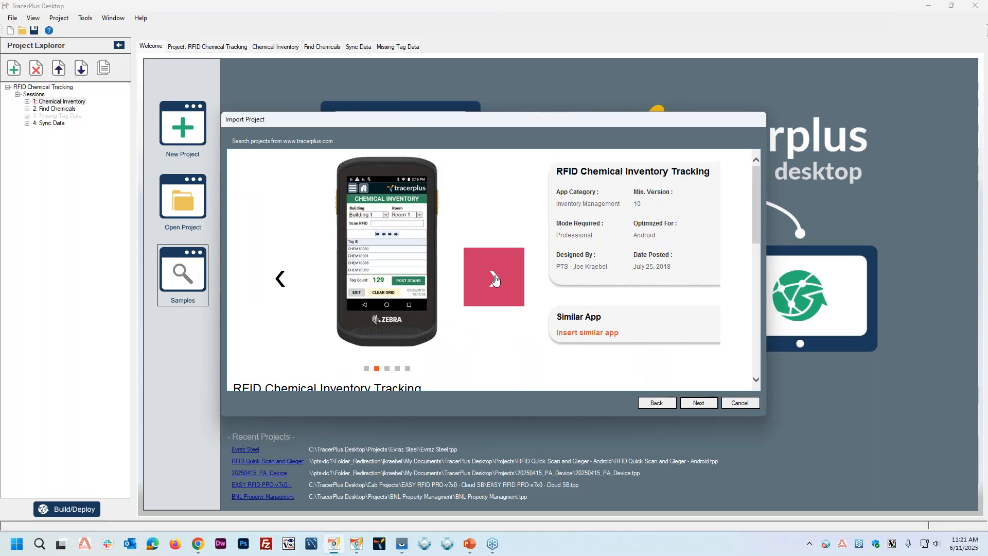
{"action": "left_click", "coordinate": [494, 278]}
{"action": "left_click", "coordinate": [494, 279]}
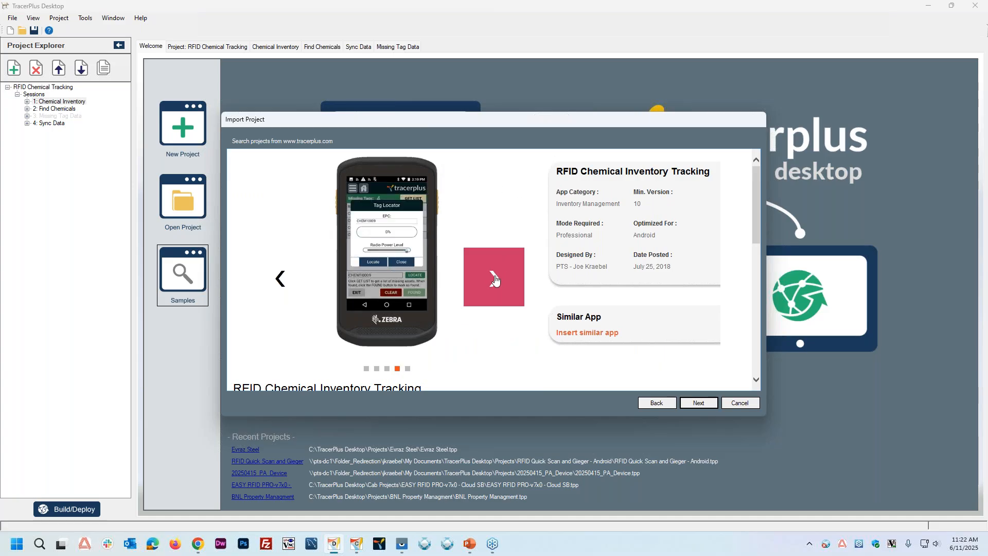
{"action": "left_click", "coordinate": [494, 279]}
{"action": "left_click", "coordinate": [494, 279]}
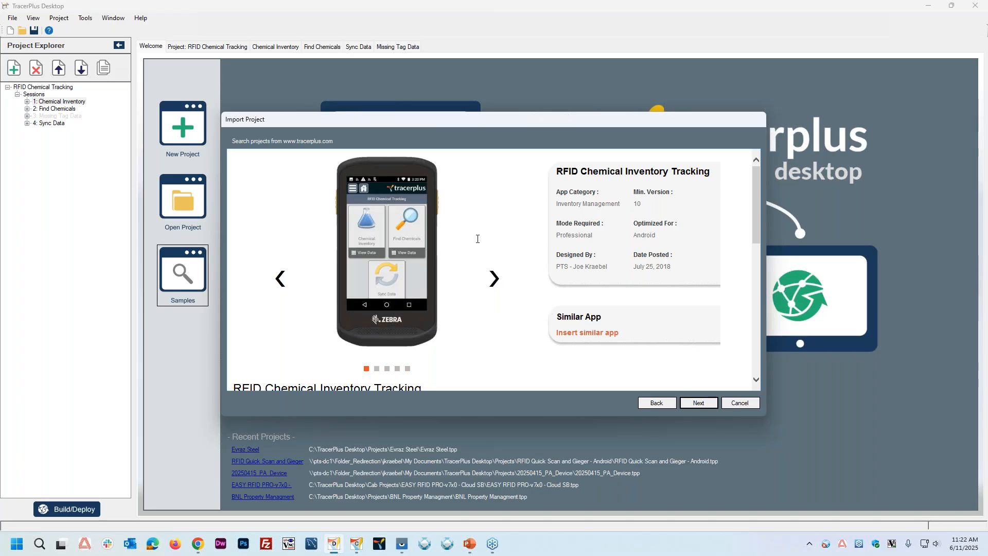
{"action": "scroll", "coordinate": [385, 252], "scroll_direction": "down", "scroll_amount": 4}
{"action": "scroll", "coordinate": [416, 246], "scroll_direction": "down", "scroll_amount": 3}
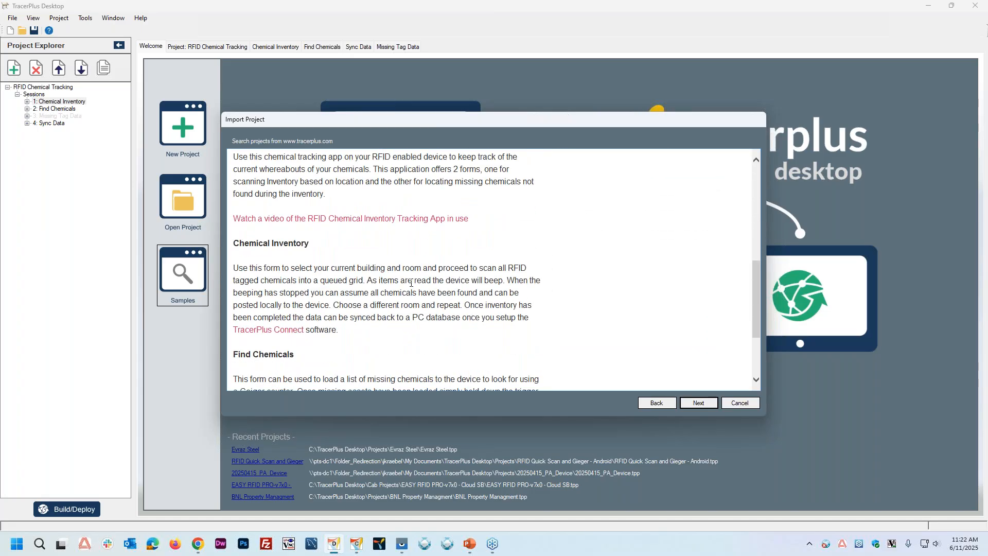
{"action": "scroll", "coordinate": [376, 292], "scroll_direction": "down", "scroll_amount": 5}
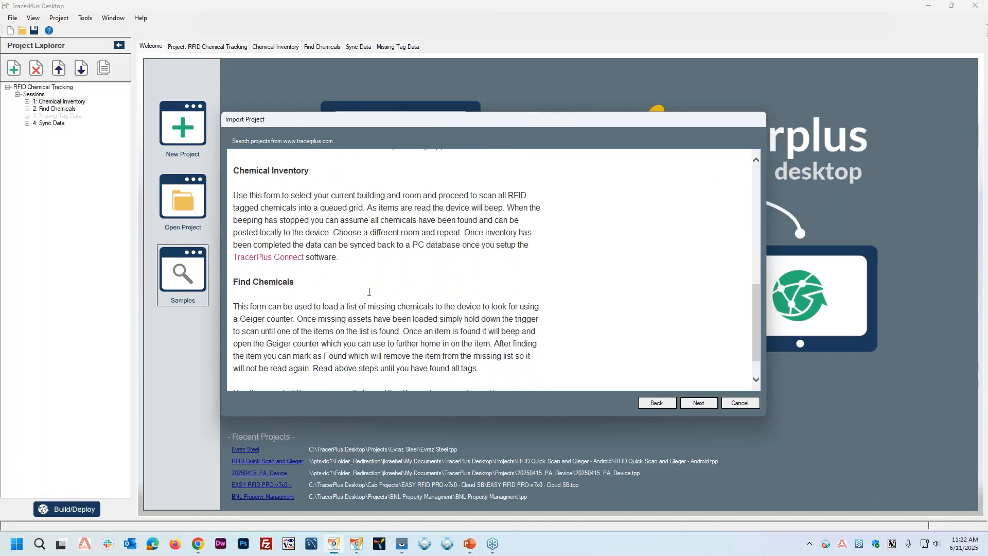
{"action": "scroll", "coordinate": [391, 295], "scroll_direction": "up", "scroll_amount": 10}
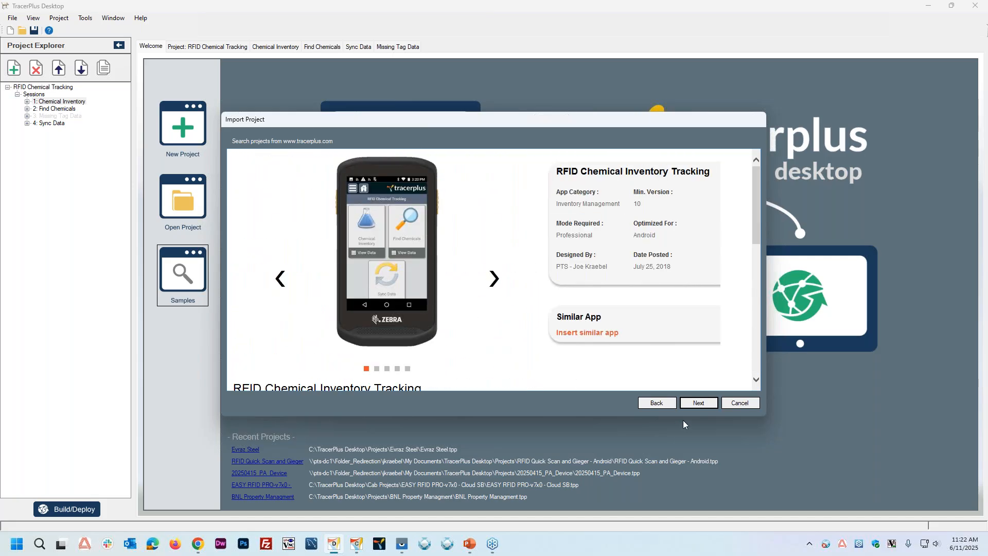
Step: Import the sample as RFID Chemical Tracking into the default Projects folder, overwriting the existing project and opening it
{"action": "left_click", "coordinate": [694, 404]}
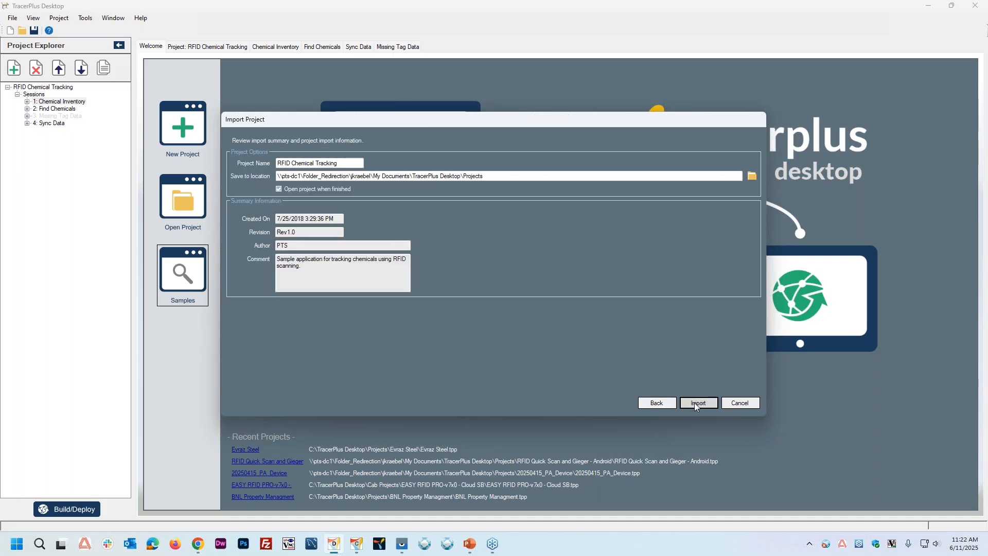
{"action": "left_click", "coordinate": [695, 402]}
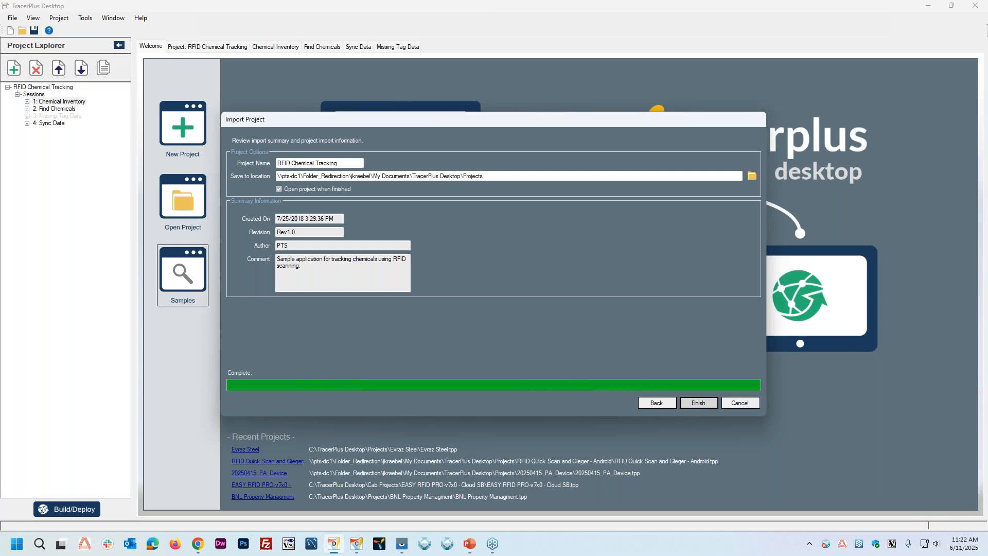
{"action": "left_click", "coordinate": [696, 402]}
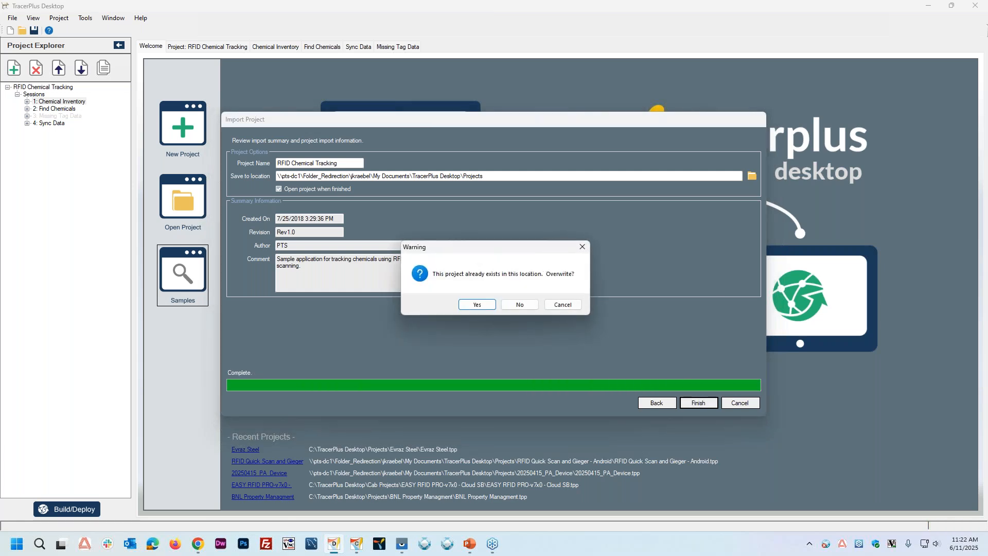
{"action": "left_click", "coordinate": [480, 304]}
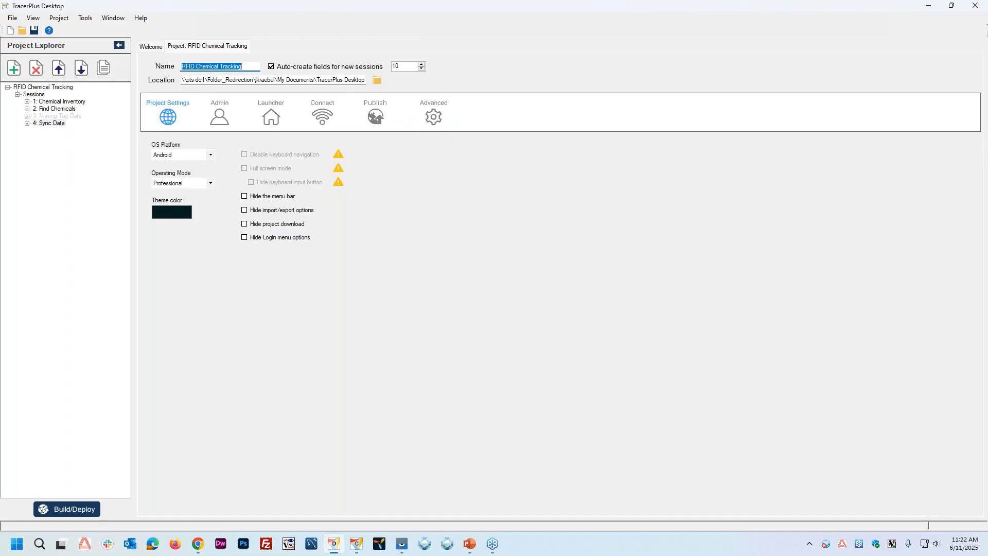
Step: Show the form layouts of the Chemical Inventory and Find Chemicals sessions
{"action": "left_click", "coordinate": [72, 102]}
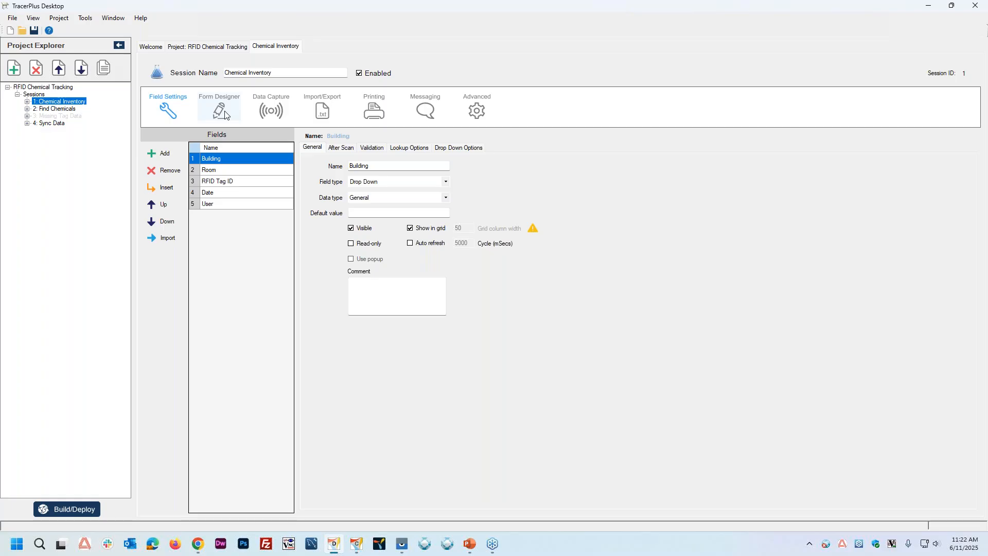
{"action": "left_click", "coordinate": [223, 112]}
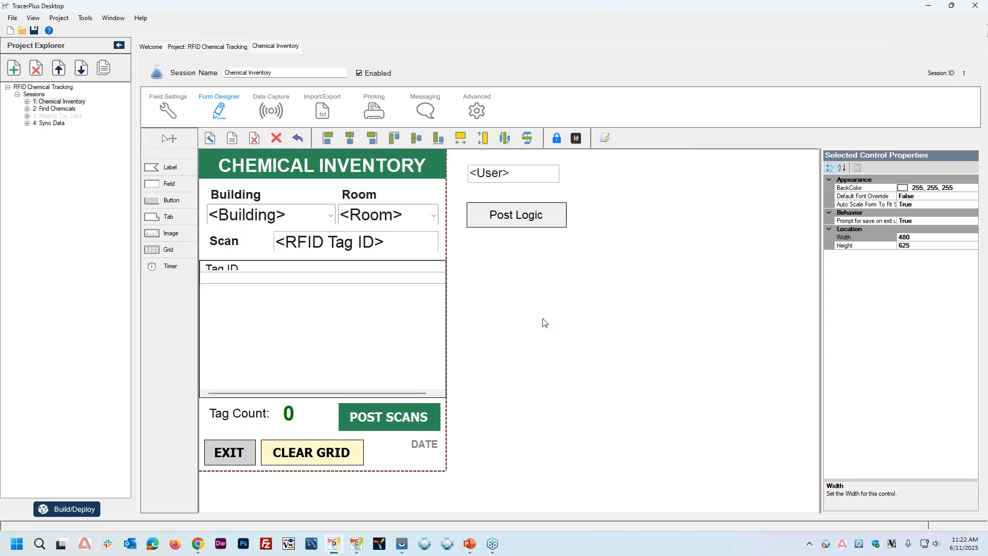
{"action": "double_click", "coordinate": [55, 109]}
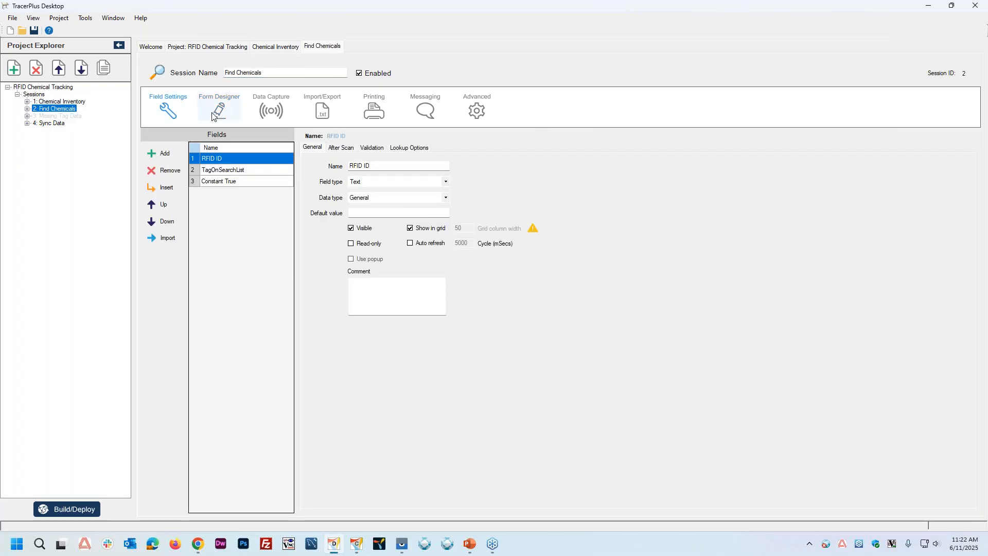
{"action": "left_click", "coordinate": [214, 116]}
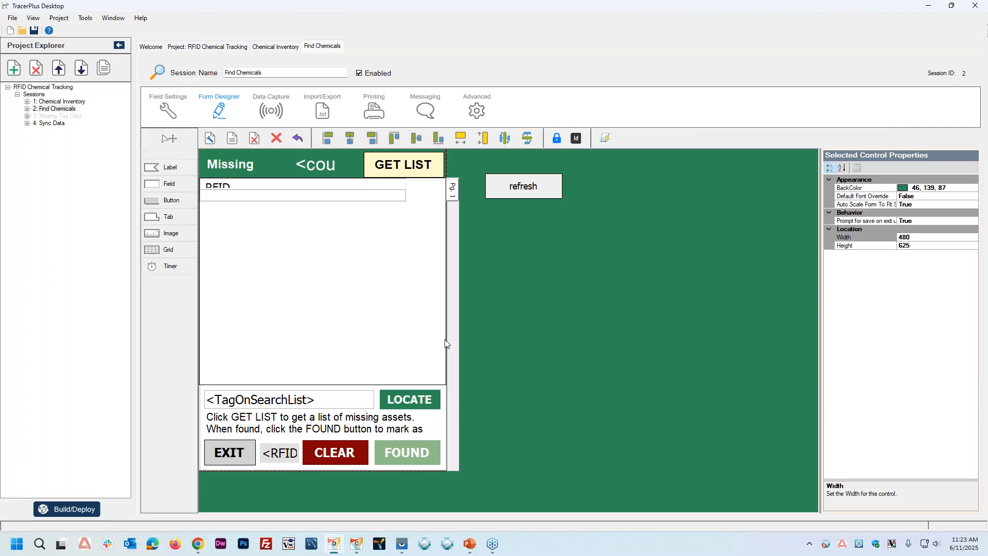
Step: Review the Missing Tag Data session's fields alongside the Find Chemicals form layout
{"action": "double_click", "coordinate": [73, 117]}
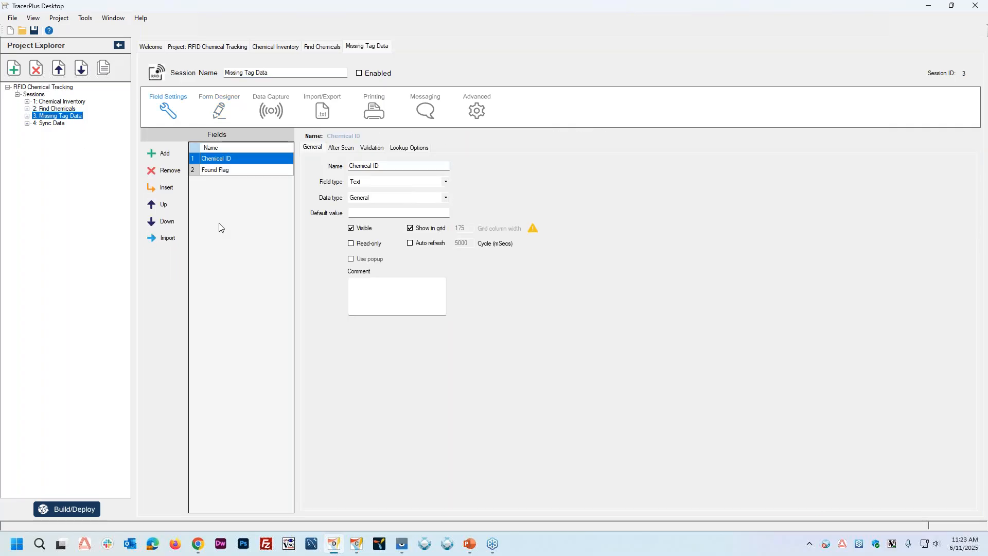
{"action": "double_click", "coordinate": [66, 109]}
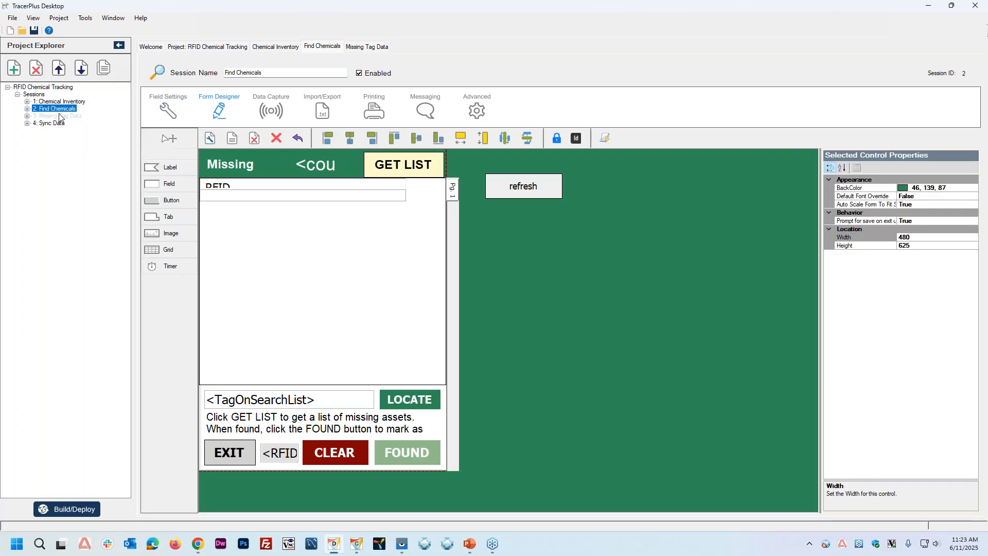
{"action": "double_click", "coordinate": [59, 116]}
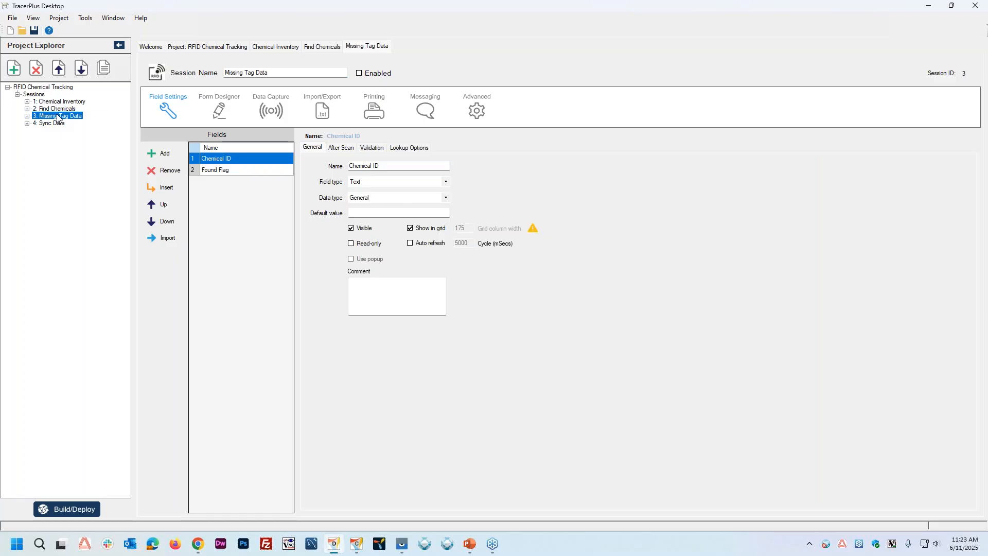
{"action": "double_click", "coordinate": [59, 110]}
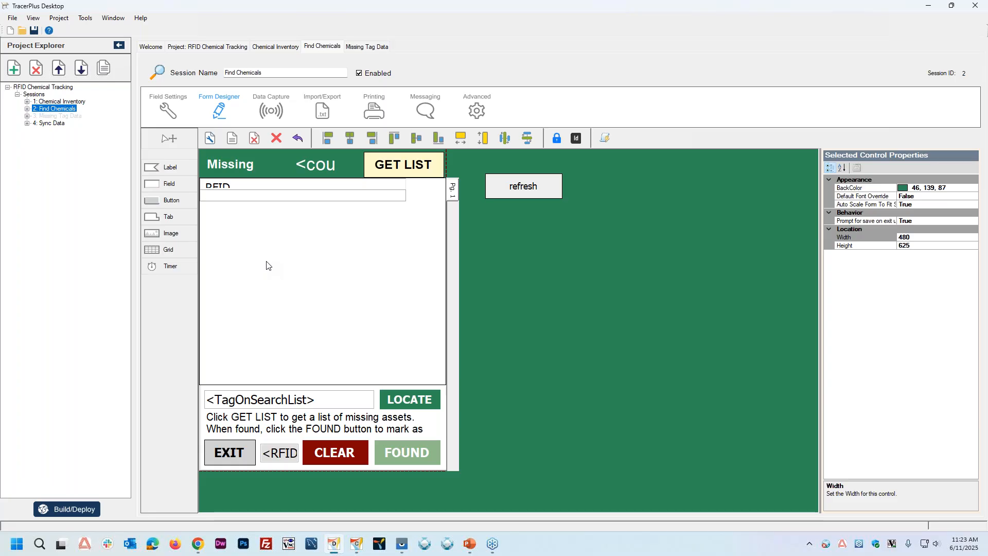
Step: Show the Sync Data session's form layout and examine its database sync buttons and setup note
{"action": "left_click", "coordinate": [52, 126]}
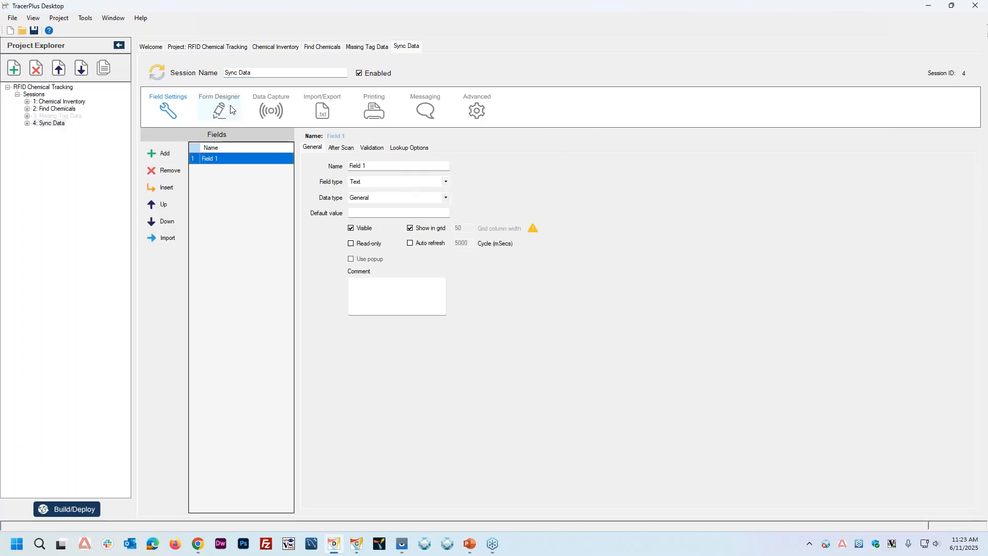
{"action": "left_click", "coordinate": [220, 108]}
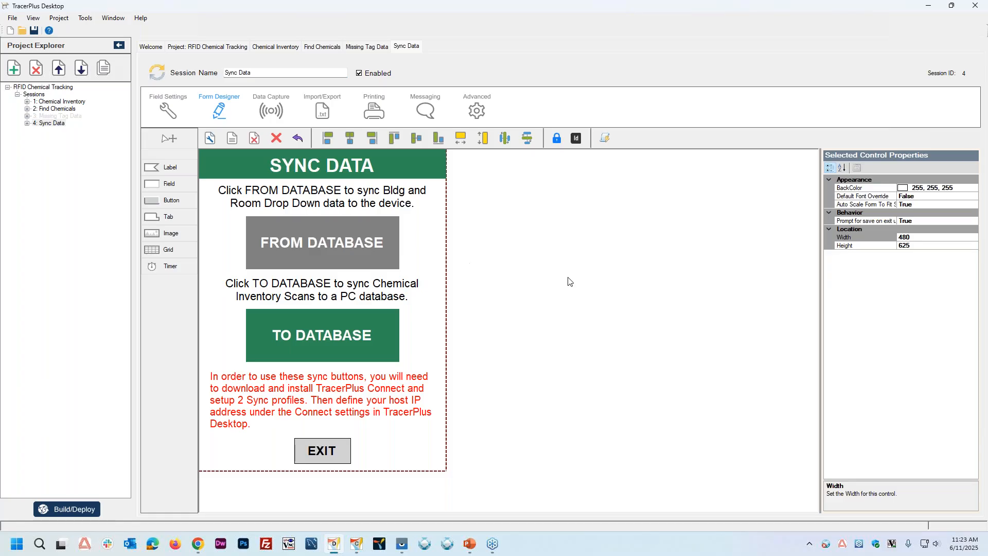
{"action": "left_click", "coordinate": [287, 385]}
{"action": "left_click", "coordinate": [550, 391]}
Step: Return to the Chemical Inventory session and show its field settings
{"action": "left_click", "coordinate": [58, 103]}
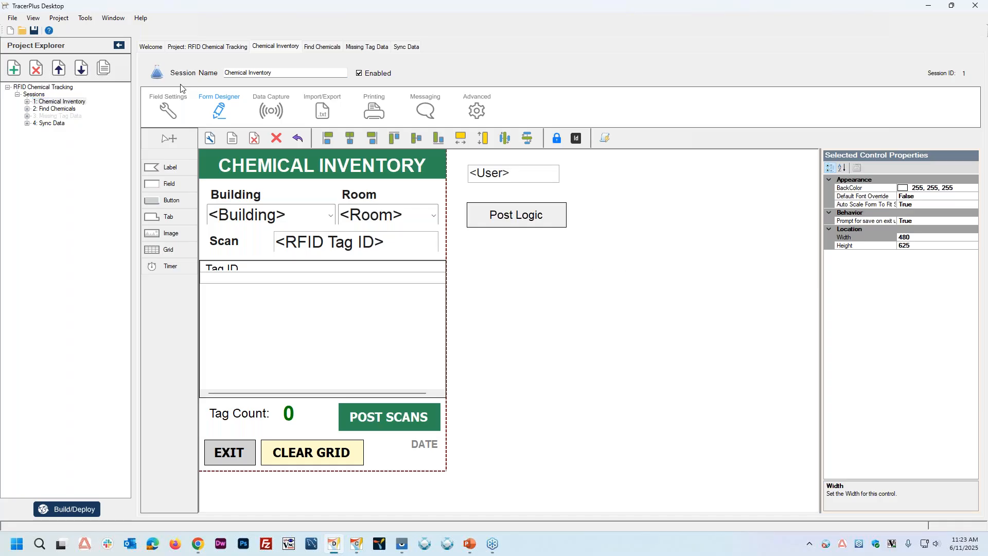
{"action": "left_click", "coordinate": [172, 105]}
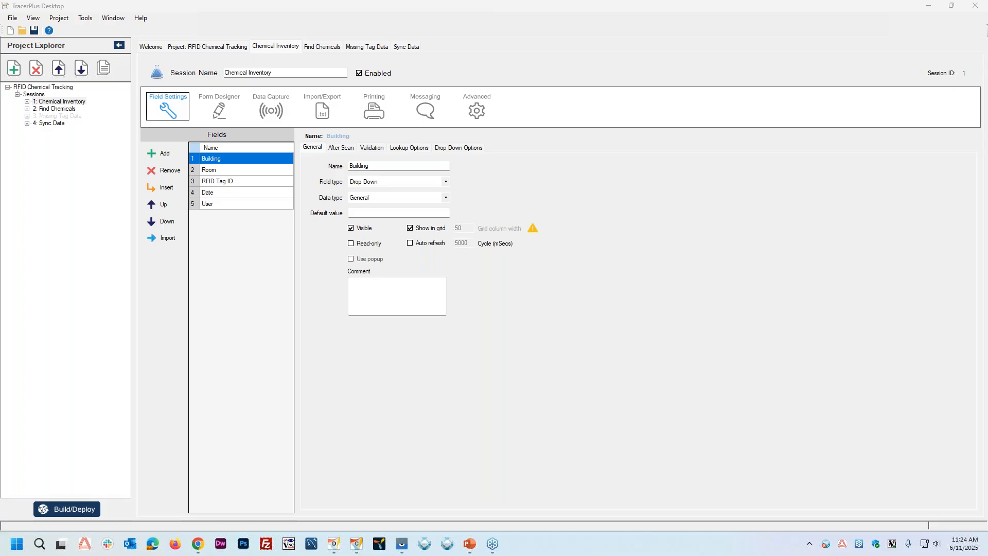
Step: Go to the computer's desktop, open the Chemical Inventory.xlsx workbook in Excel, and rename Sheet1 as Audit
{"action": "left_click", "coordinate": [931, 10]}
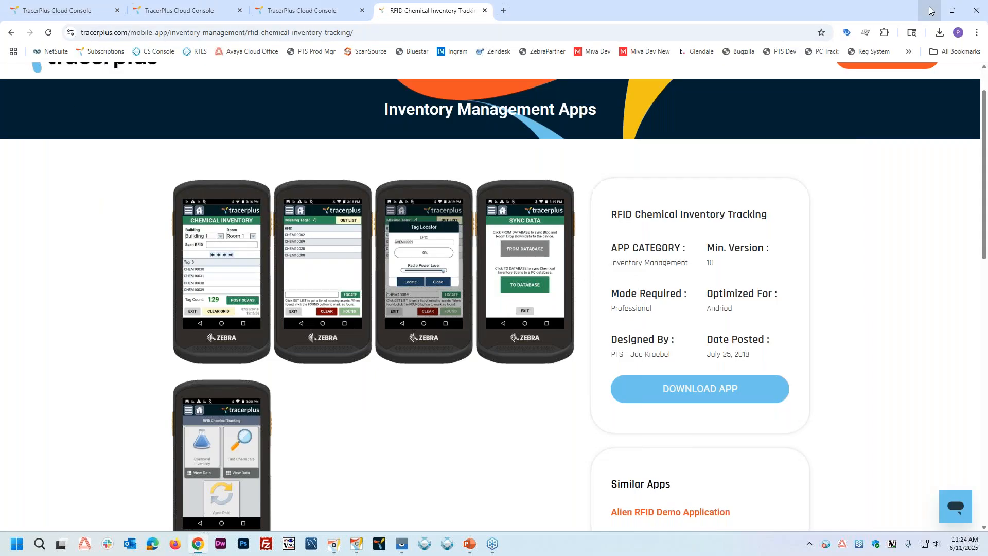
{"action": "left_click", "coordinate": [929, 9]}
{"action": "double_click", "coordinate": [98, 23]}
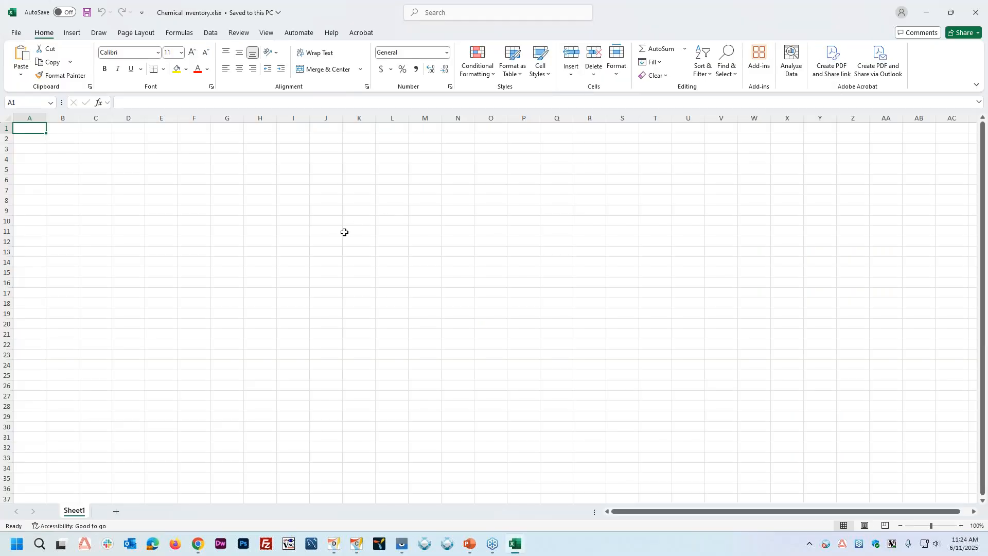
{"action": "double_click", "coordinate": [75, 511]}
{"action": "type", "text": "Audit"}
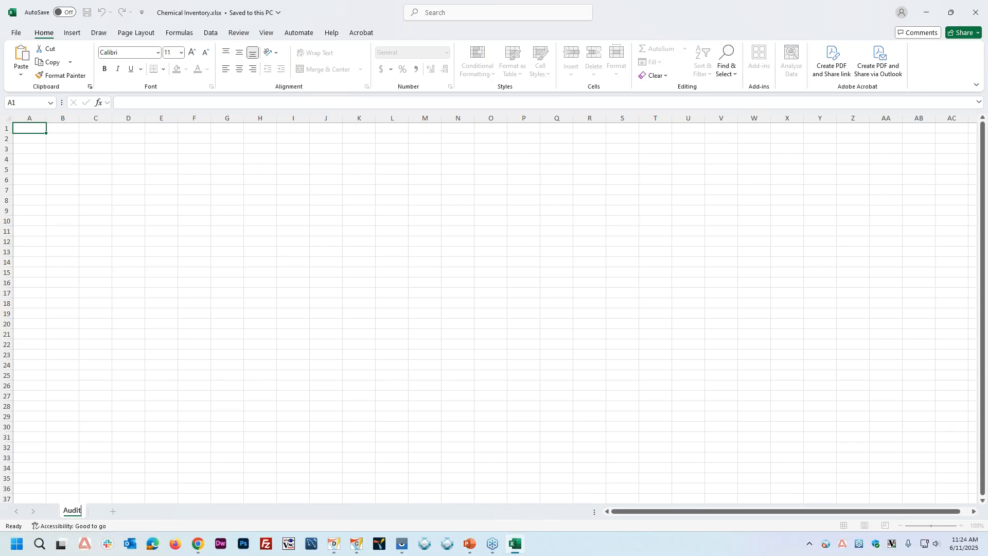
{"action": "left_click", "coordinate": [172, 430]}
Step: Enter the headers Building, Room, Tag ID, Date and User in cells A1 to E1, following the Chemical Inventory session's fields in TracerPlus Desktop
{"action": "left_click", "coordinate": [26, 130]}
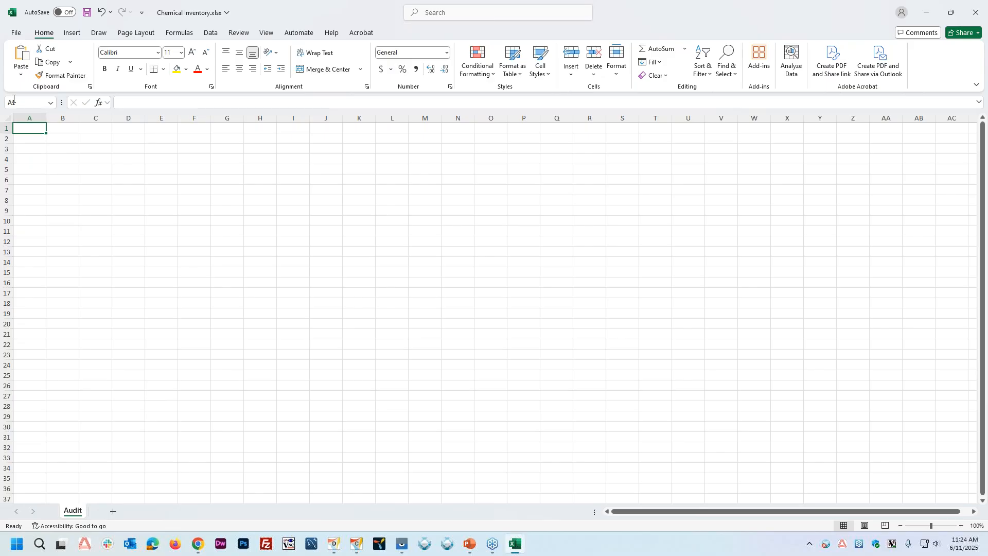
{"action": "left_click", "coordinate": [336, 543]}
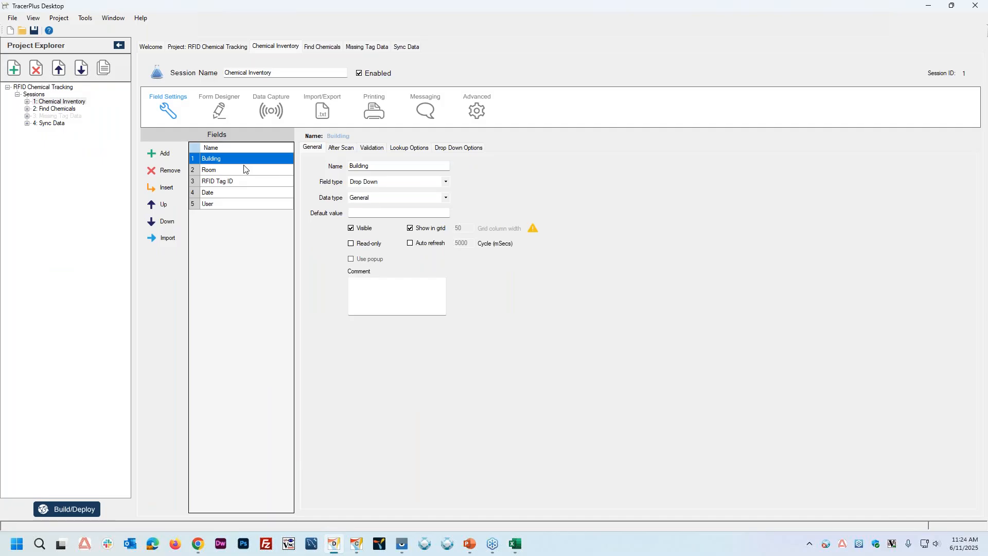
{"action": "left_click", "coordinate": [515, 543]}
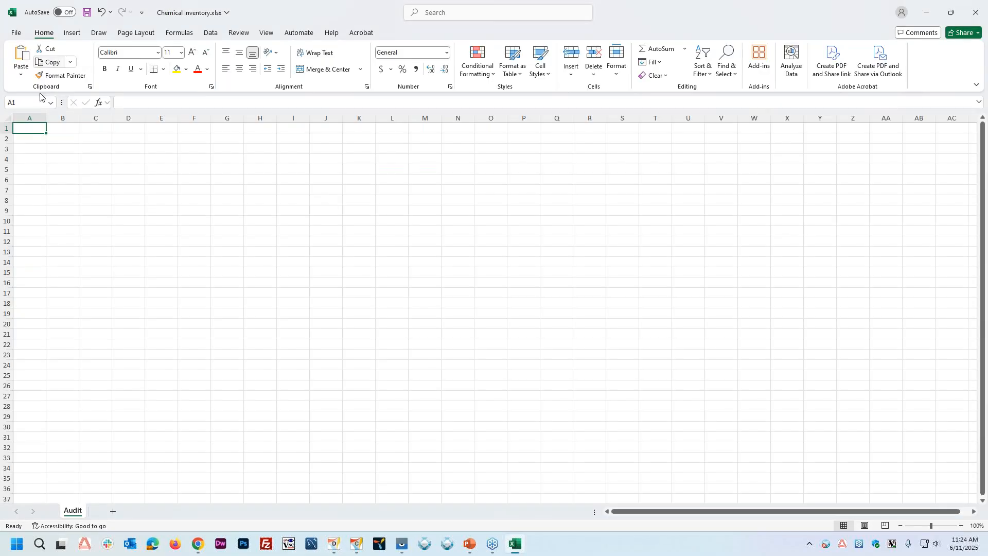
{"action": "type", "text": "Building"}
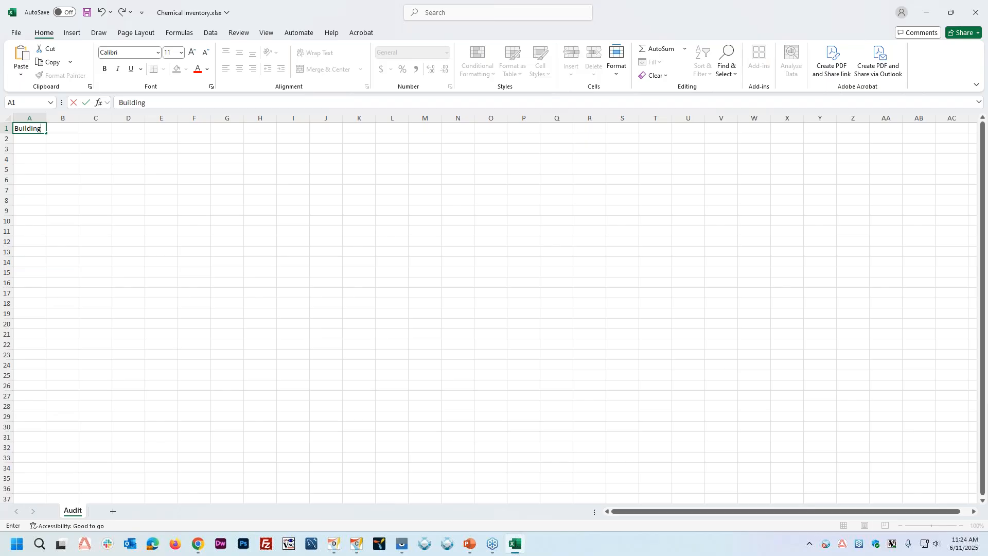
{"action": "key", "text": "Tab"}
{"action": "type", "text": "Room"}
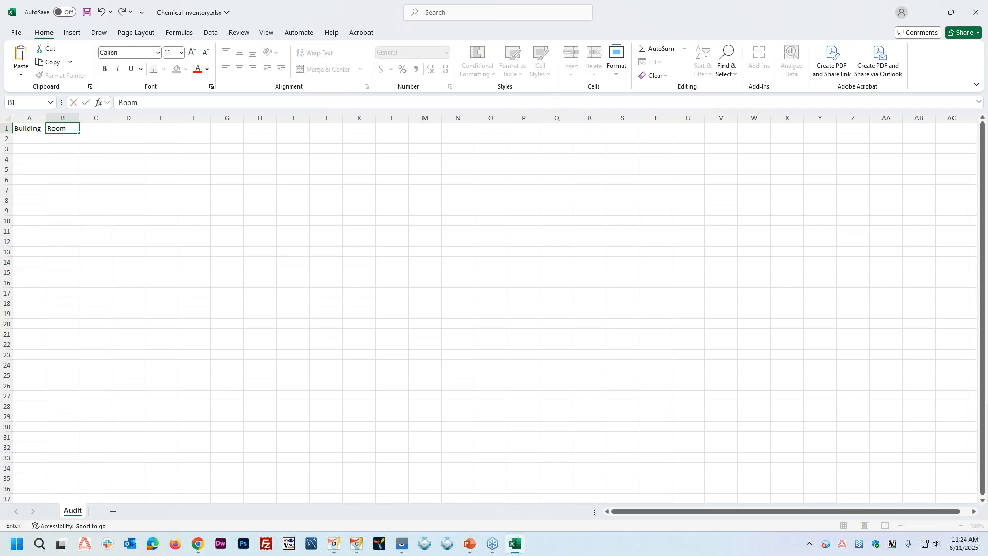
{"action": "key", "text": "Tab"}
{"action": "type", "text": "Tag ID"}
{"action": "key", "text": "Tab"}
{"action": "type", "text": "Date"}
{"action": "key", "text": "Tab"}
{"action": "type", "text": "User"}
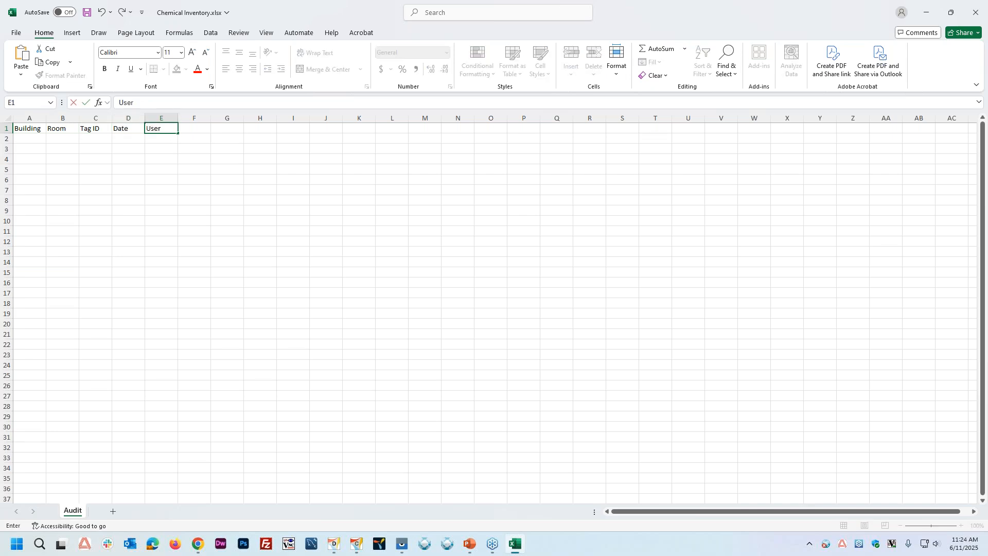
{"action": "key", "text": "Tab"}
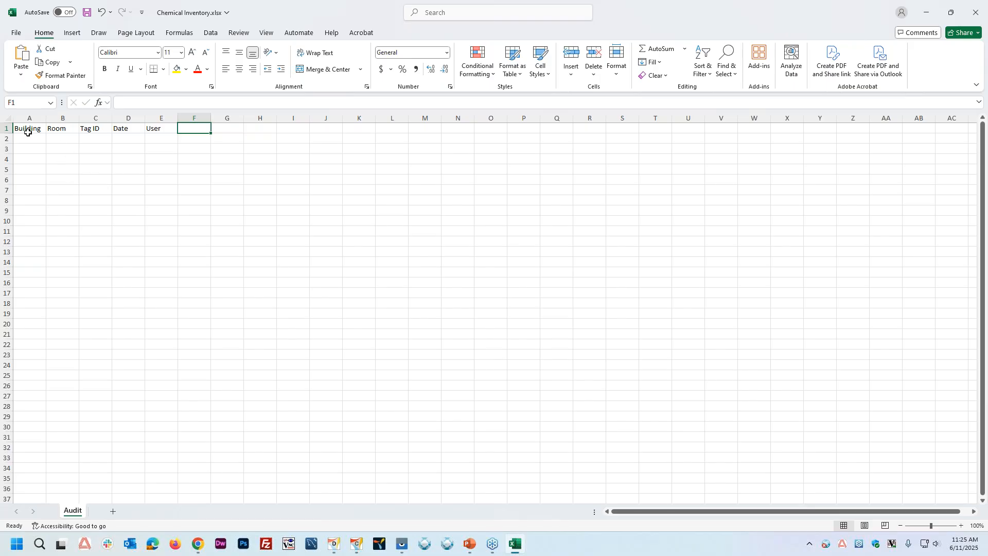
Step: Format the header cells A1 to E1 with all borders, bold text and a light gray fill
{"action": "left_click_drag", "start_coordinate": [27, 129], "coordinate": [166, 127]}
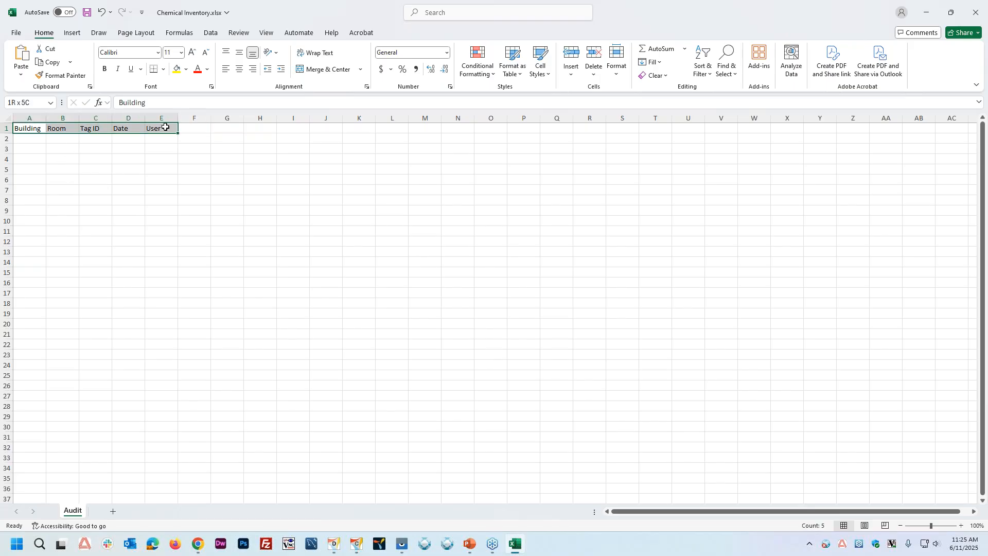
{"action": "left_click", "coordinate": [165, 70]}
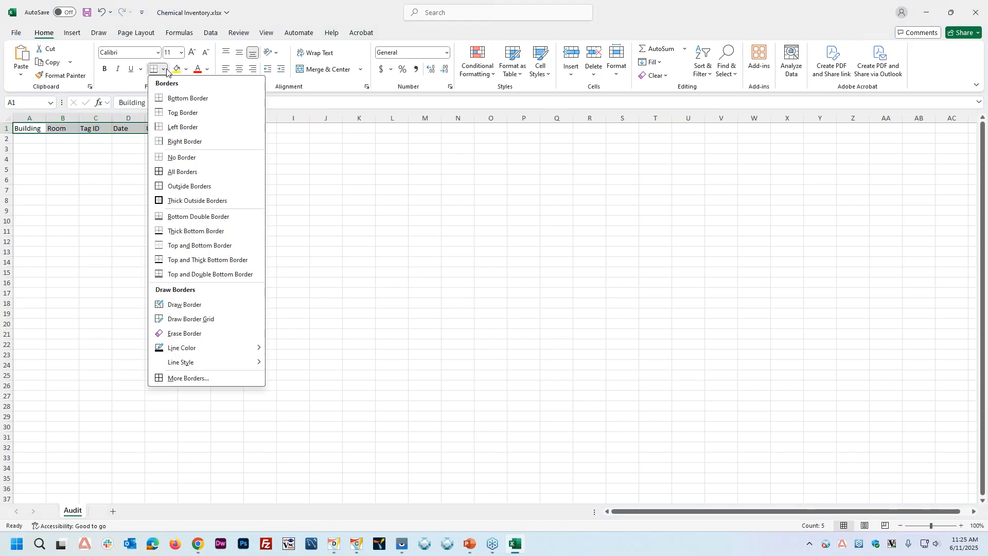
{"action": "left_click", "coordinate": [193, 172]}
{"action": "left_click", "coordinate": [105, 68]}
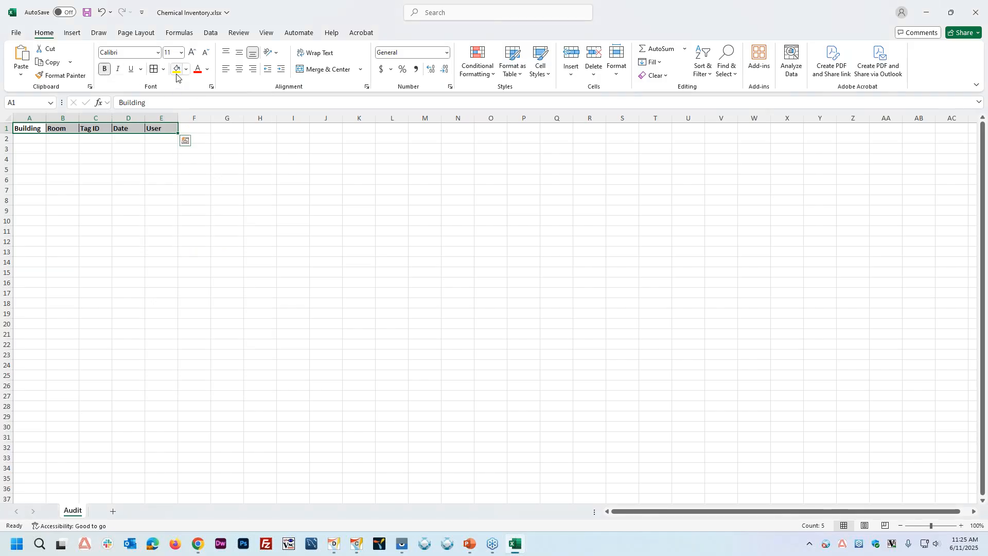
{"action": "left_click", "coordinate": [186, 70]}
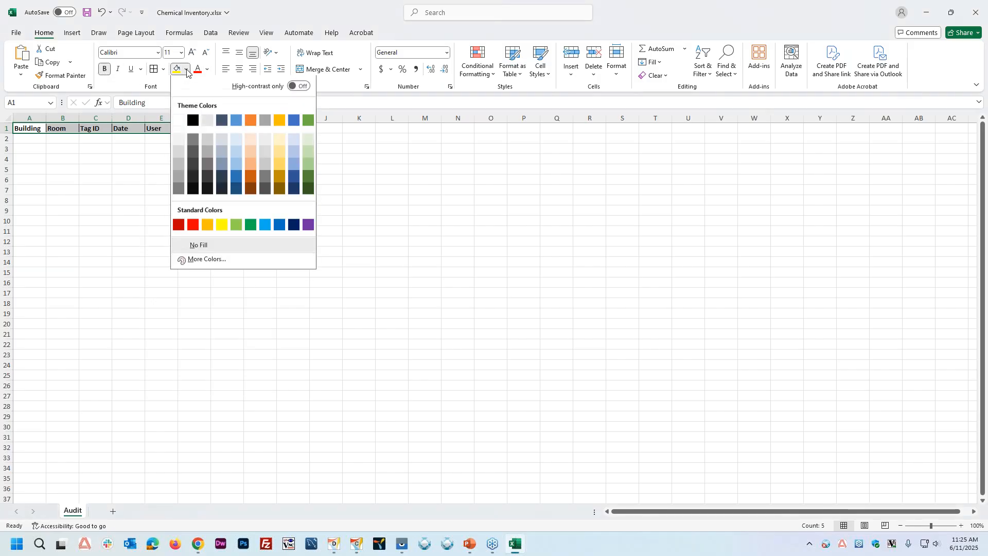
{"action": "left_click", "coordinate": [176, 152]}
Step: Widen columns A through E of the Audit sheet and save the workbook
{"action": "left_click_drag", "start_coordinate": [46, 118], "coordinate": [569, 118]}
{"action": "left_click", "coordinate": [492, 262]}
{"action": "left_click", "coordinate": [126, 272]}
{"action": "left_click", "coordinate": [86, 12]}
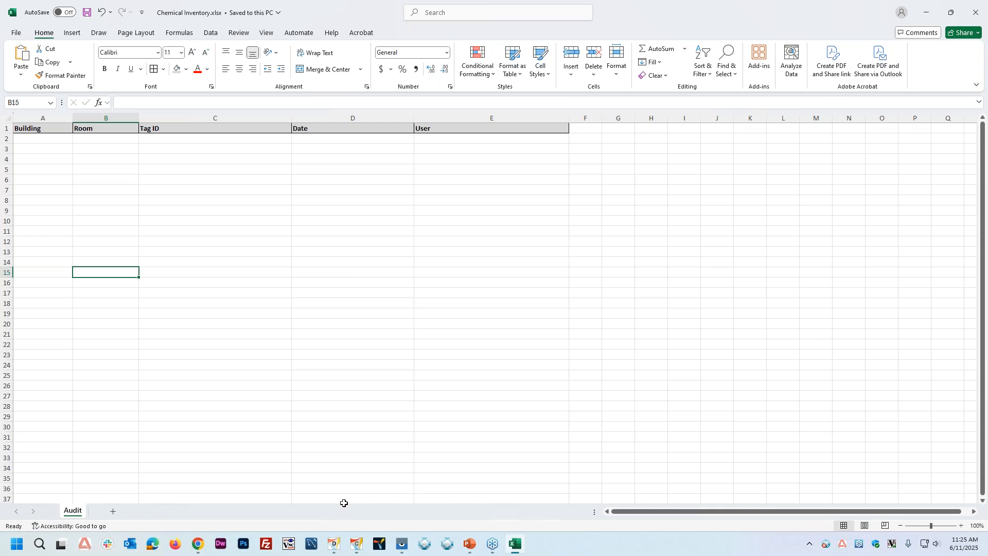
Step: Switch to TracerPlus Connect, start a new profiles file and begin adding a profile
{"action": "left_click", "coordinate": [355, 551]}
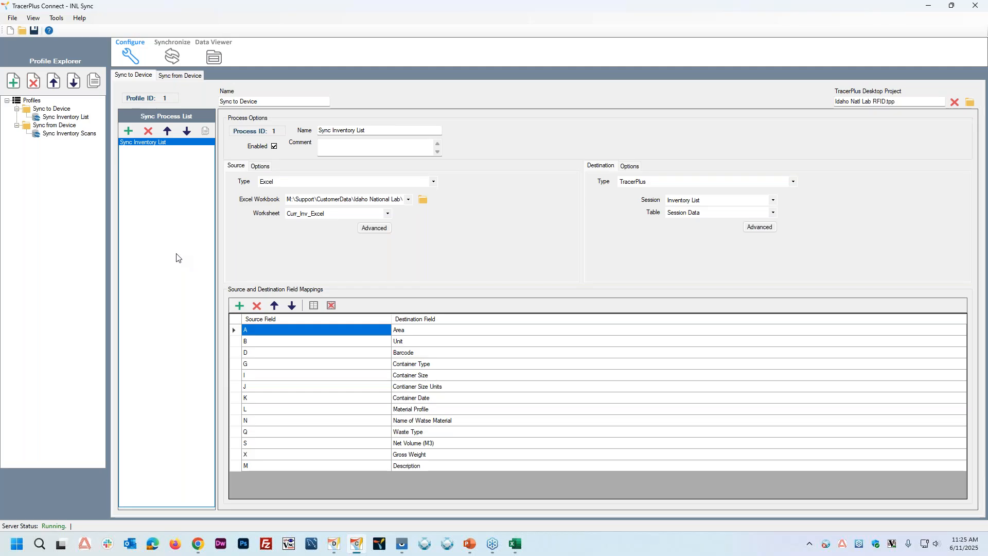
{"action": "left_click", "coordinate": [10, 31]}
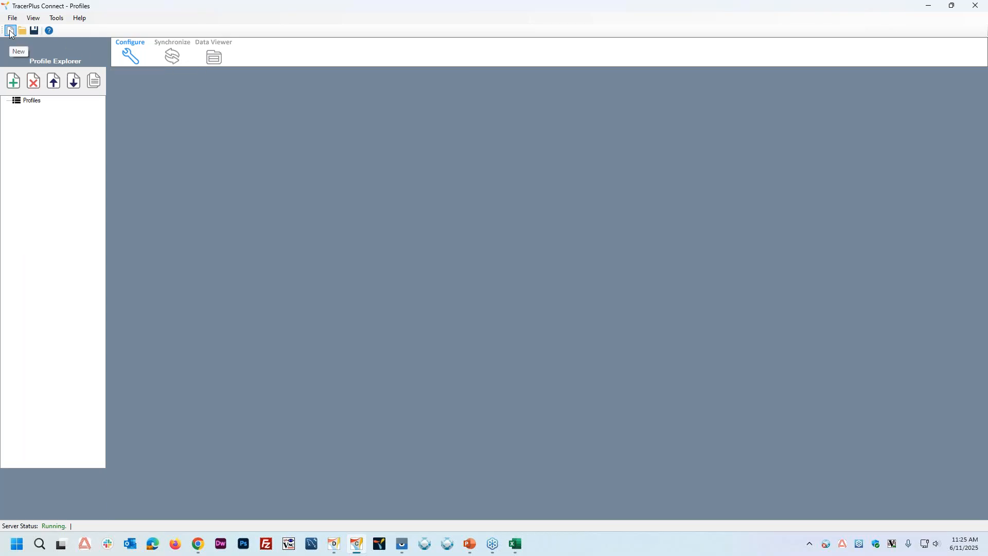
{"action": "left_click", "coordinate": [11, 82]}
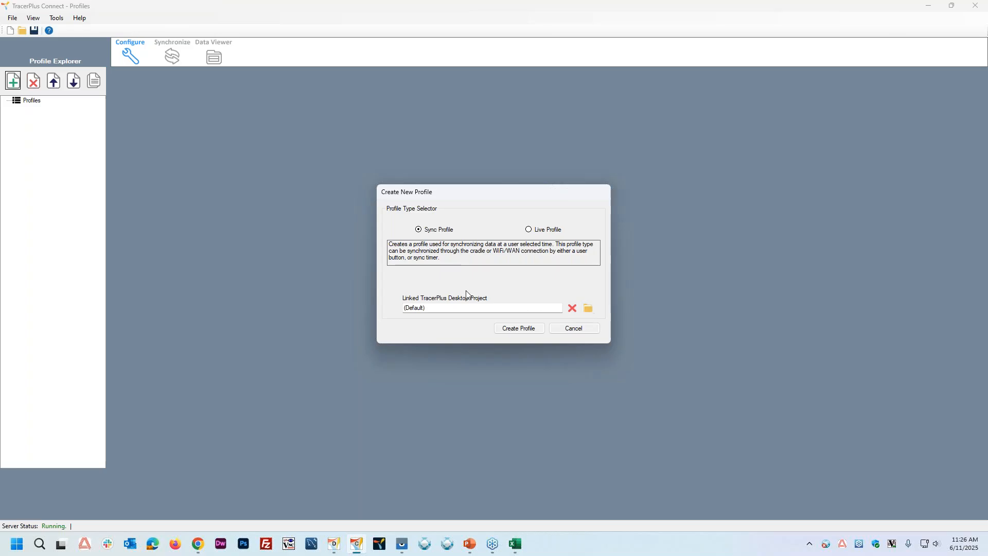
Step: Check the RFID Chemical Tracking project's name and location in TracerPlus Desktop, and return to TracerPlus Connect
{"action": "left_click", "coordinate": [334, 544]}
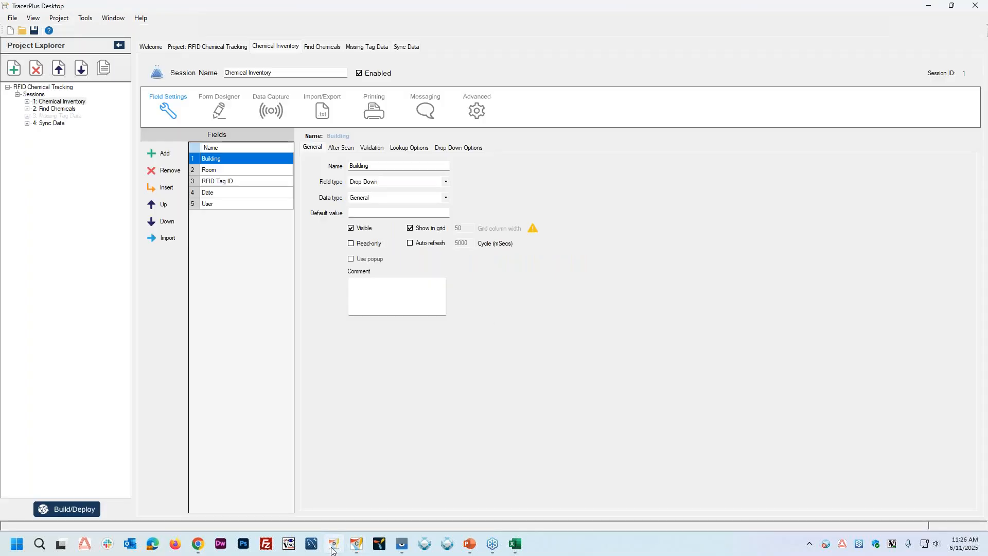
{"action": "left_click", "coordinate": [223, 47]}
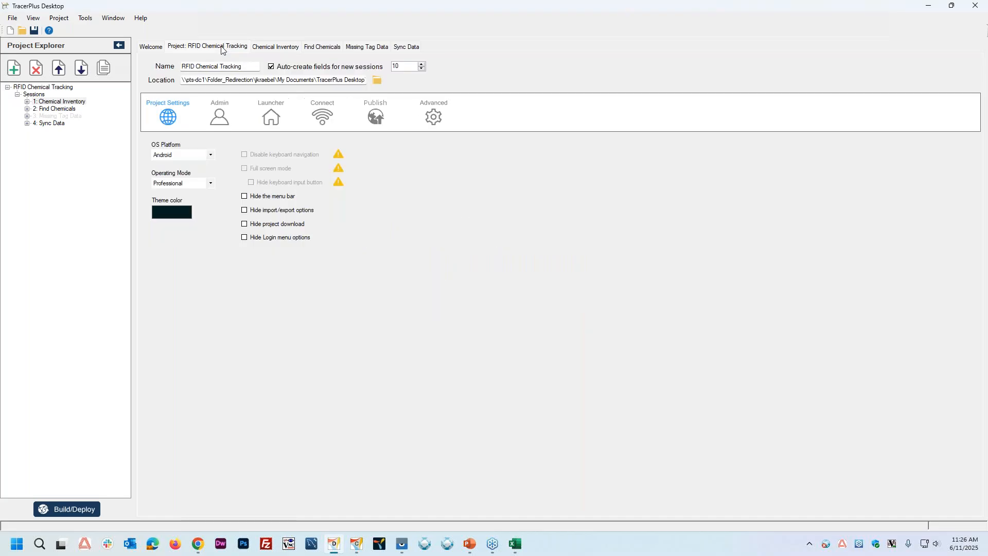
{"action": "left_click", "coordinate": [357, 544]}
Step: Link the desktop project RFID Chemical Tracking.tpp from its Projects folder and create the sync profile
{"action": "left_click", "coordinate": [589, 307]}
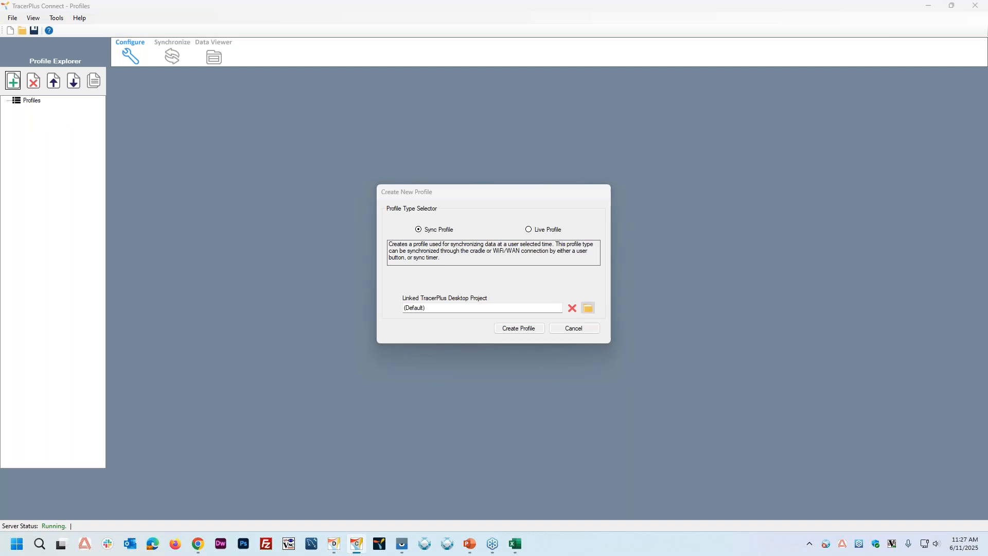
{"action": "double_click", "coordinate": [526, 286]}
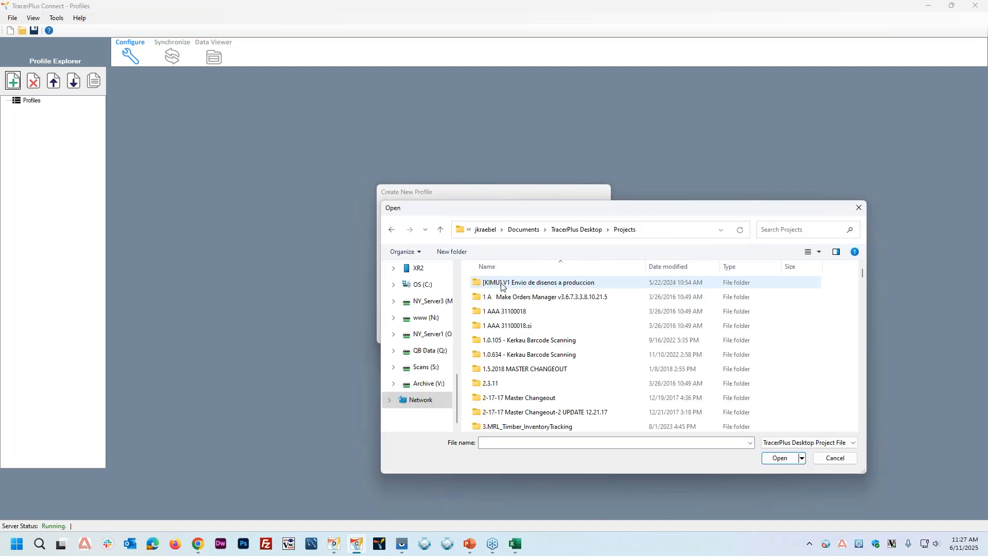
{"action": "scroll", "coordinate": [514, 317], "scroll_direction": "down", "scroll_amount": 10}
{"action": "left_click", "coordinate": [521, 325]}
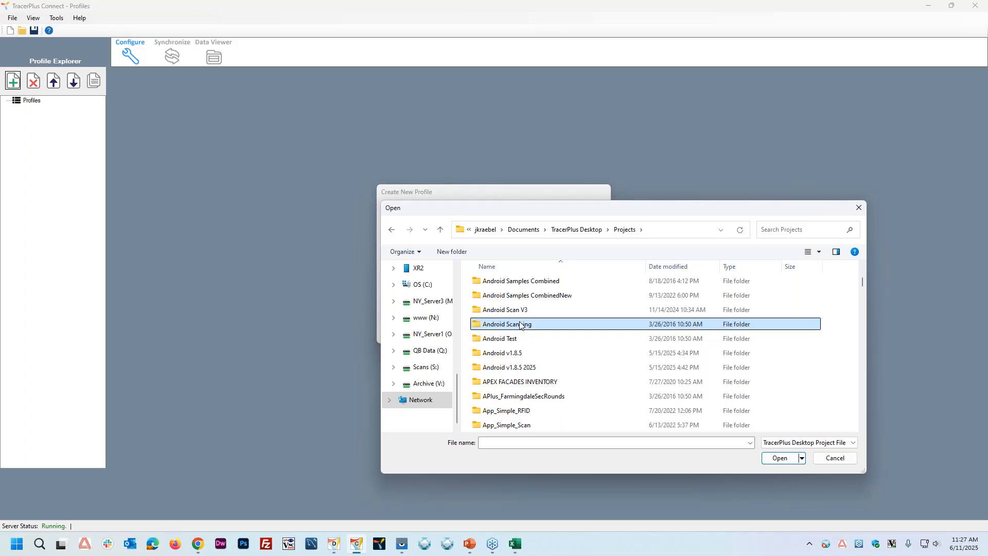
{"action": "key", "text": "r"}
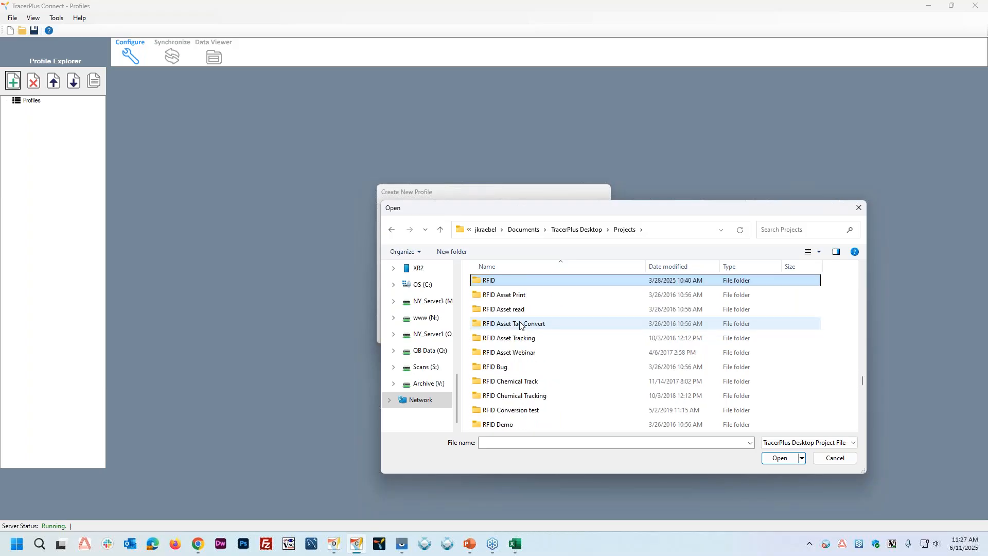
{"action": "left_click", "coordinate": [530, 397]}
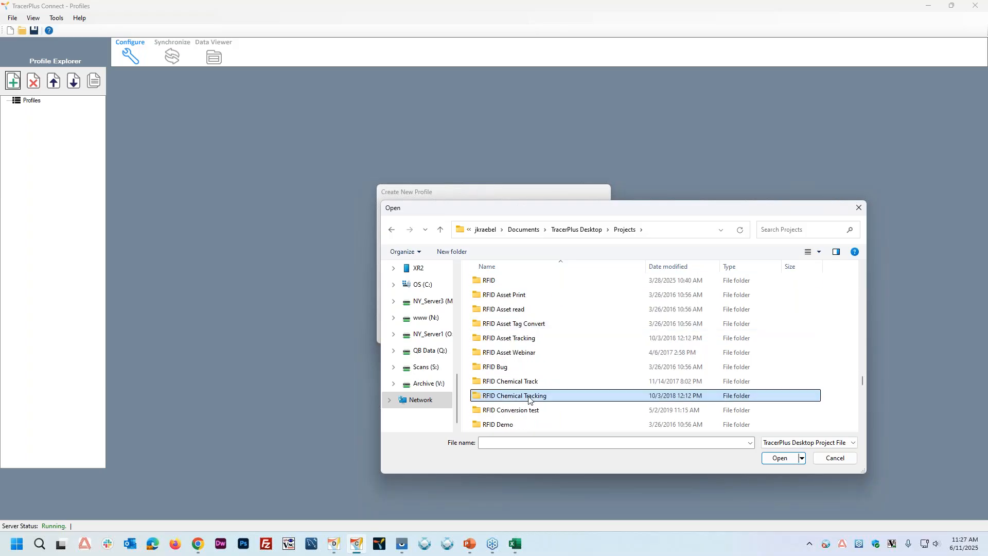
{"action": "double_click", "coordinate": [530, 398]}
{"action": "double_click", "coordinate": [523, 312]}
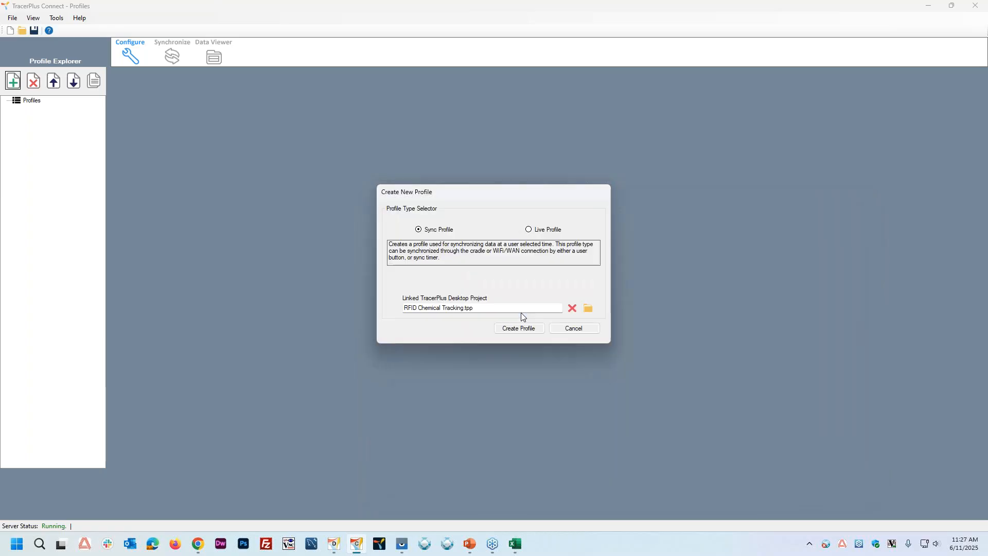
{"action": "left_click", "coordinate": [516, 331]}
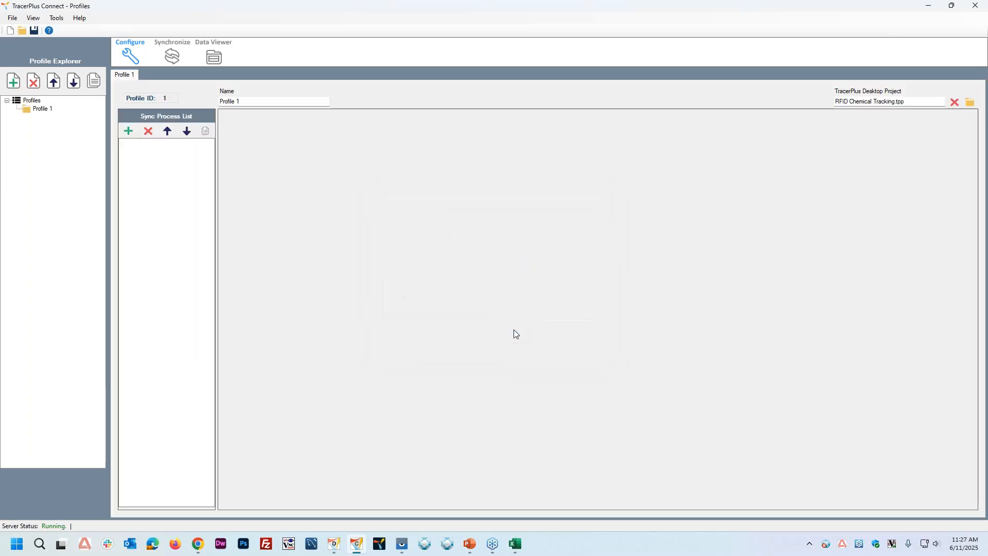
Step: Rename the profile as Sync From Device
{"action": "left_click_drag", "start_coordinate": [242, 101], "coordinate": [199, 101]}
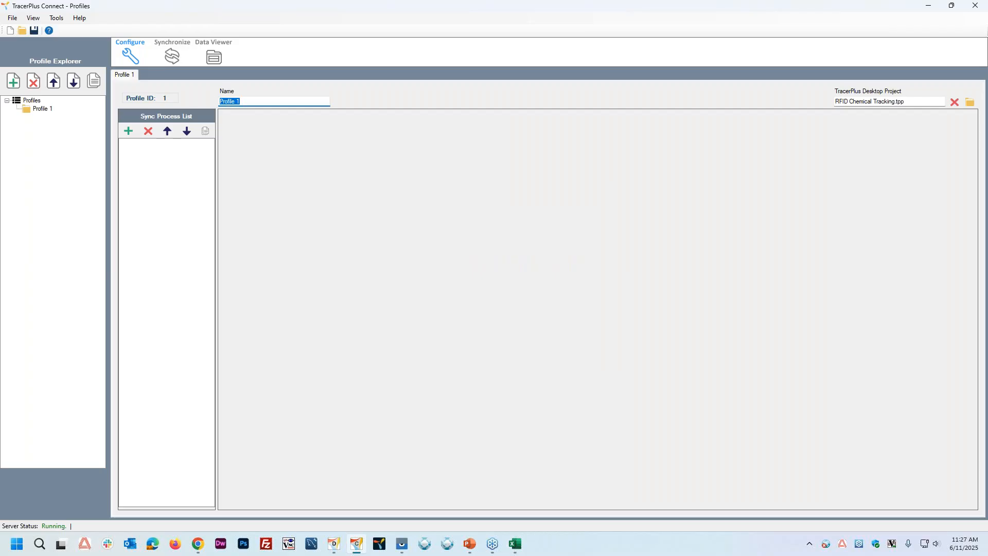
{"action": "type", "text": "Sync From Device"}
{"action": "key", "text": "Tab"}
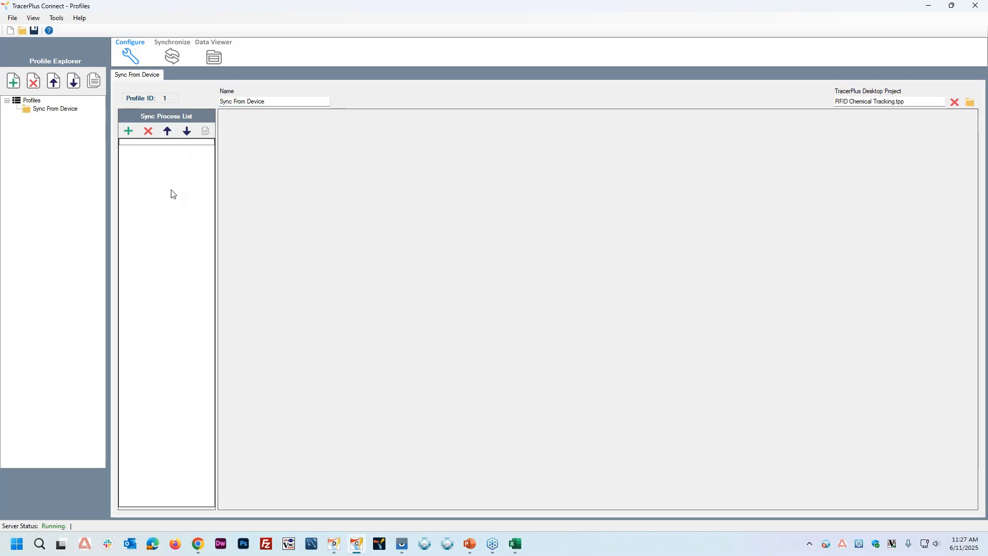
Step: Add a sync process to the profile and name it Sync Audit Scans
{"action": "left_click", "coordinate": [128, 132]}
{"action": "left_click_drag", "start_coordinate": [350, 131], "coordinate": [282, 127]}
{"action": "type", "text": "Syn"}
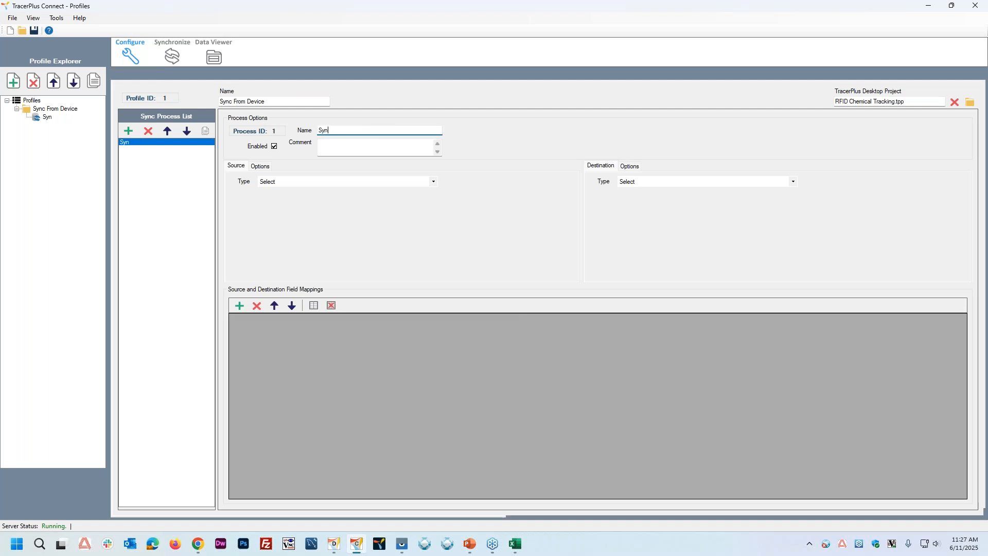
{"action": "type", "text": "c Audit Scans"}
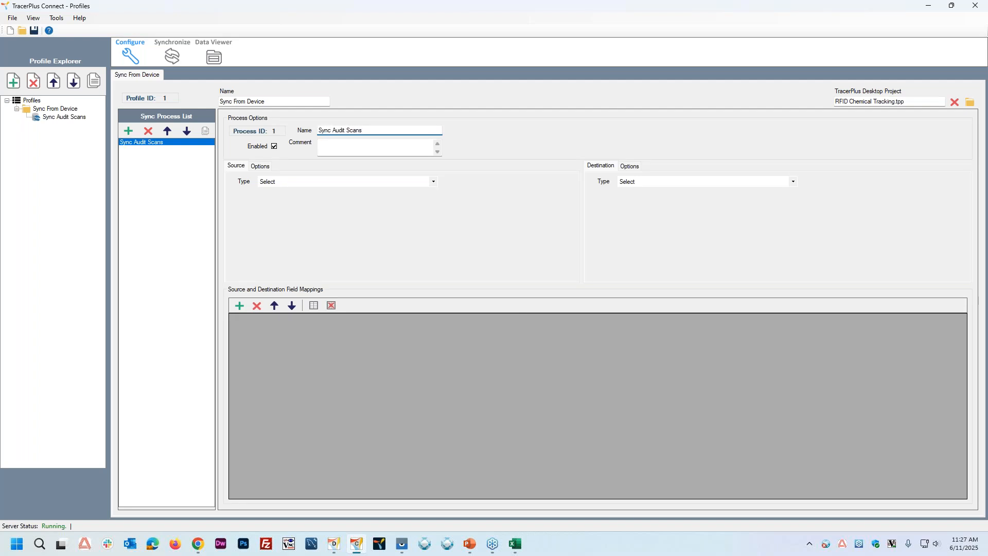
{"action": "key", "text": "Tab"}
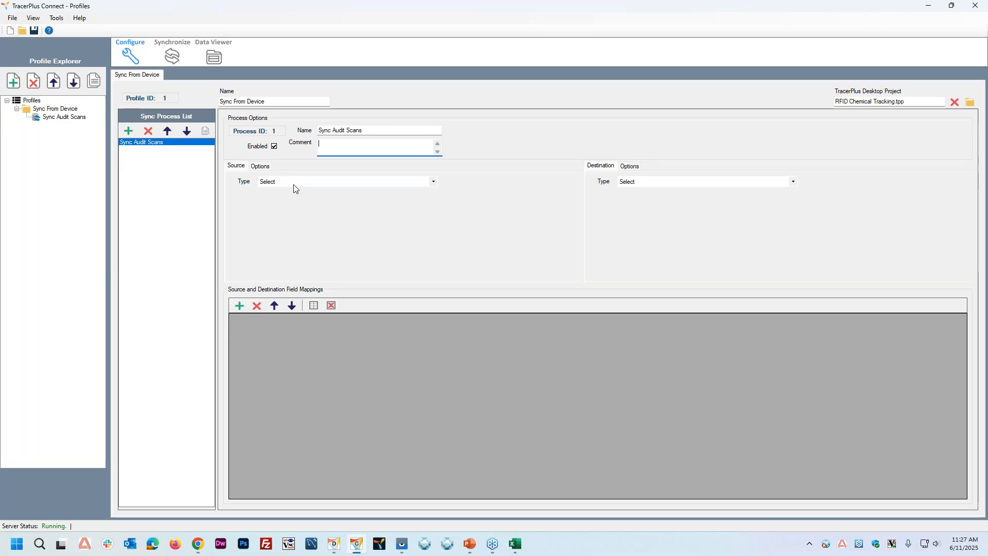
Step: Set the sync process's source to TracerPlus with the Chemical Inventory session, and its destination type to Excel
{"action": "left_click", "coordinate": [294, 185]}
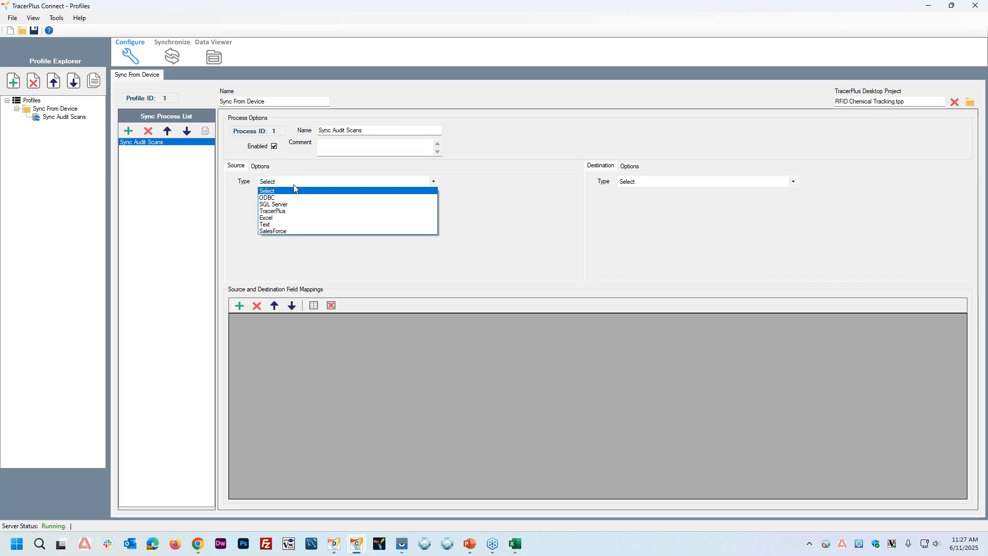
{"action": "left_click", "coordinate": [282, 211]}
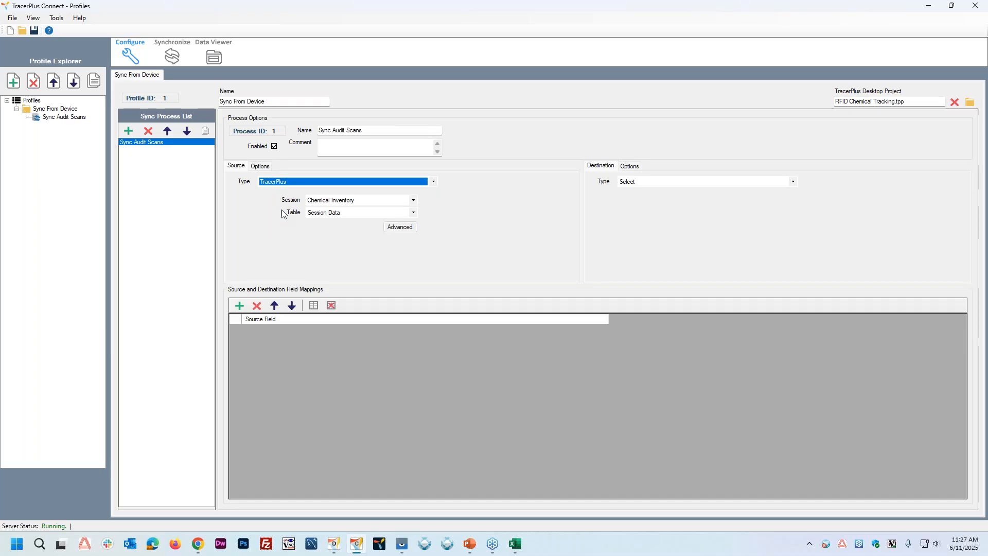
{"action": "left_click", "coordinate": [414, 201]}
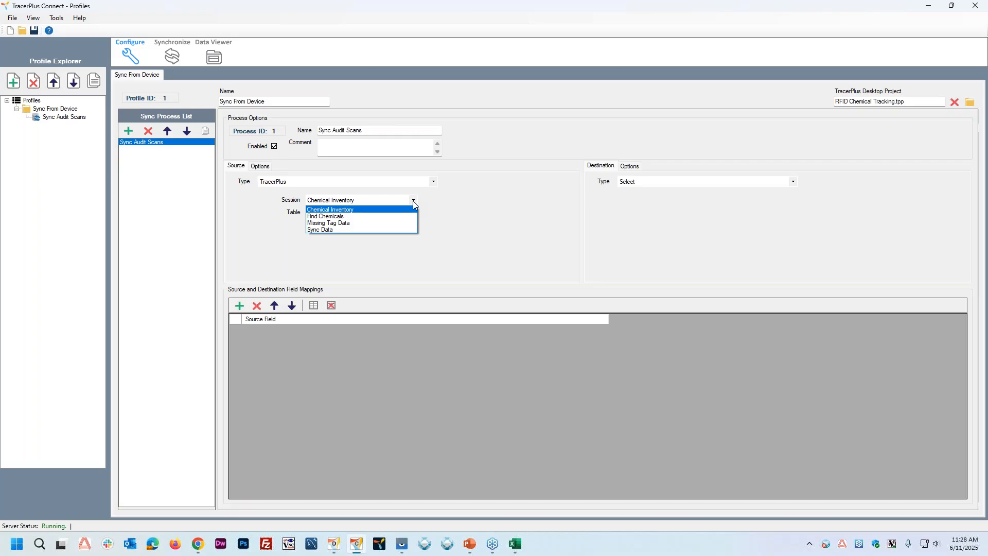
{"action": "left_click", "coordinate": [348, 210]}
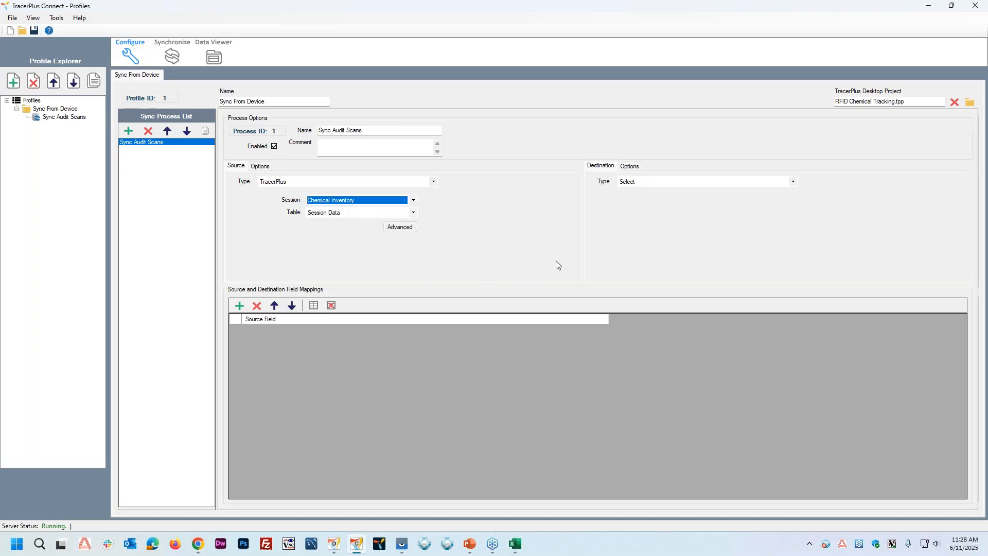
{"action": "left_click", "coordinate": [673, 183]}
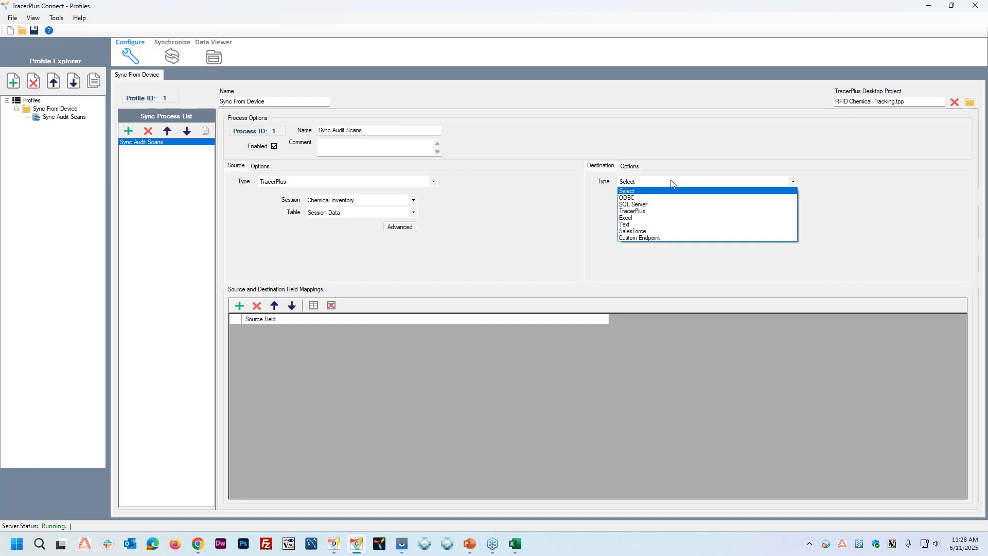
{"action": "left_click", "coordinate": [633, 218]}
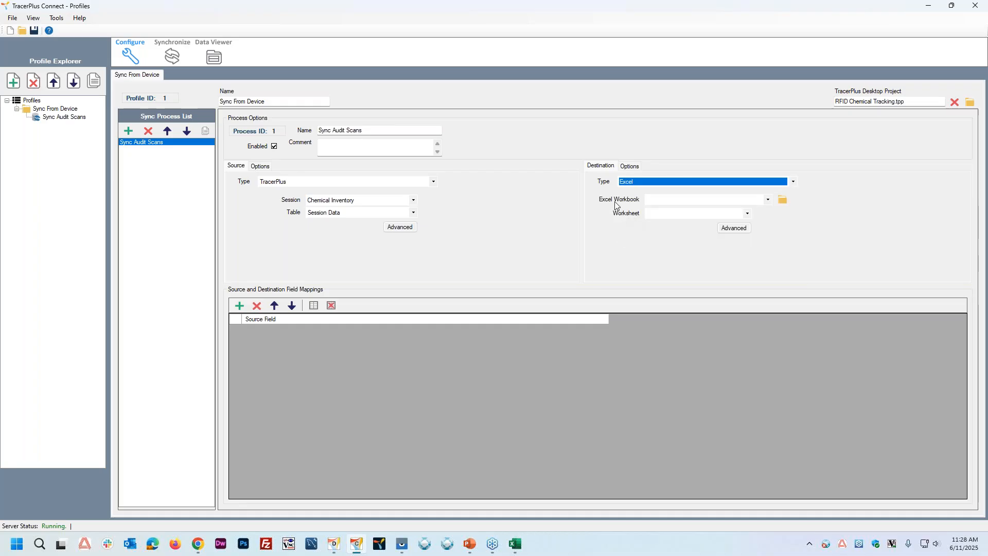
Step: Set the destination workbook to Chemical Inventory.xlsx from the Desktop, with Audit as the worksheet
{"action": "left_click", "coordinate": [783, 199]}
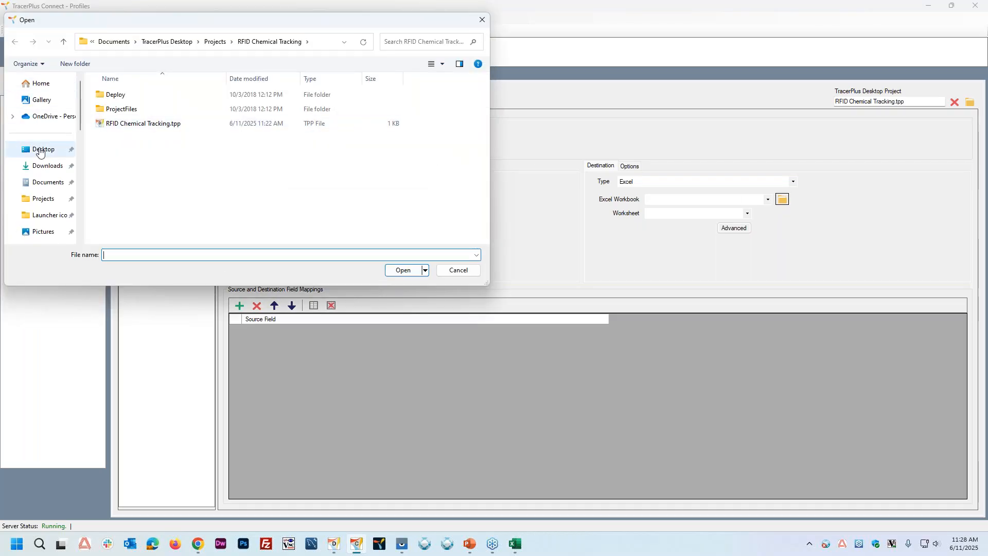
{"action": "left_click", "coordinate": [43, 149]}
{"action": "scroll", "coordinate": [133, 151], "scroll_direction": "down", "scroll_amount": 1}
{"action": "scroll", "coordinate": [133, 151], "scroll_direction": "down", "scroll_amount": 5}
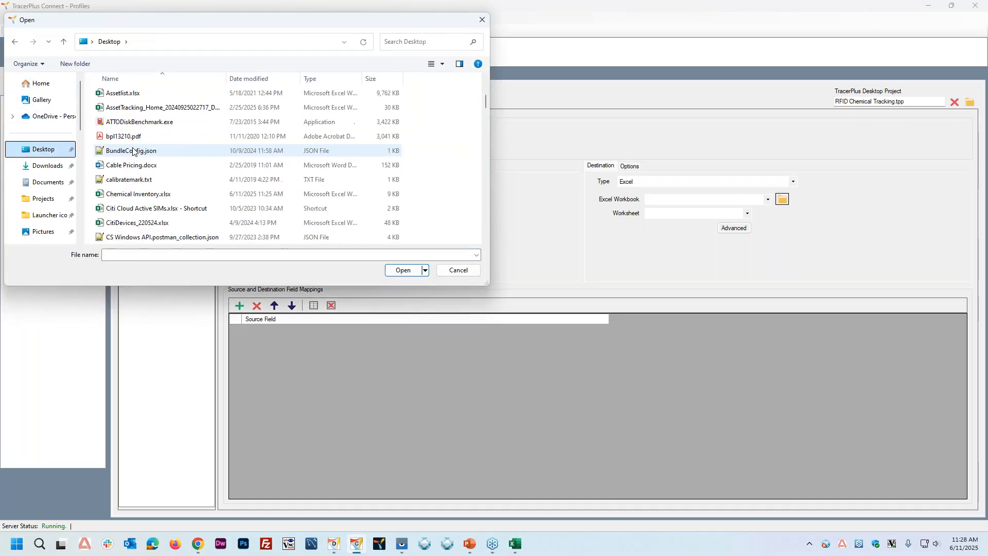
{"action": "double_click", "coordinate": [142, 152]}
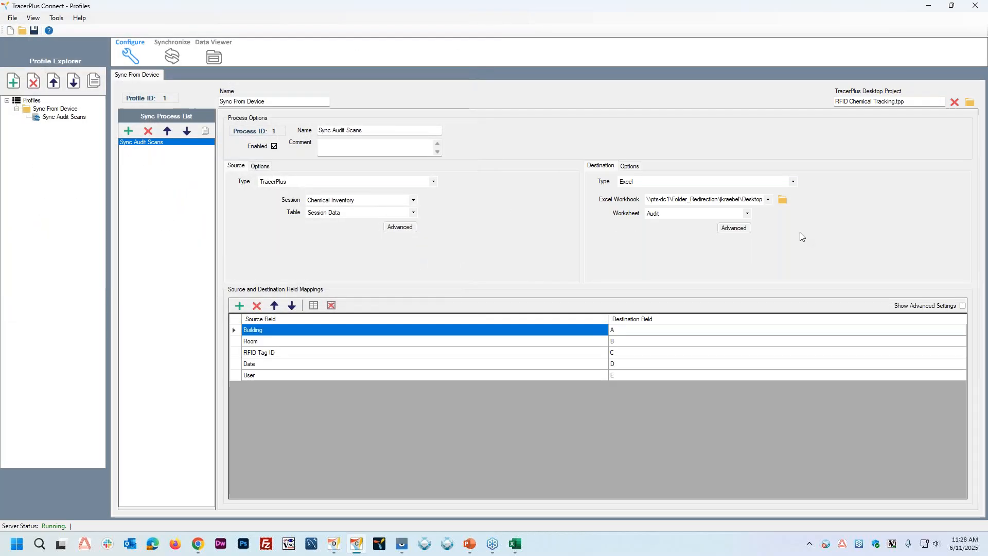
{"action": "left_click", "coordinate": [748, 215]}
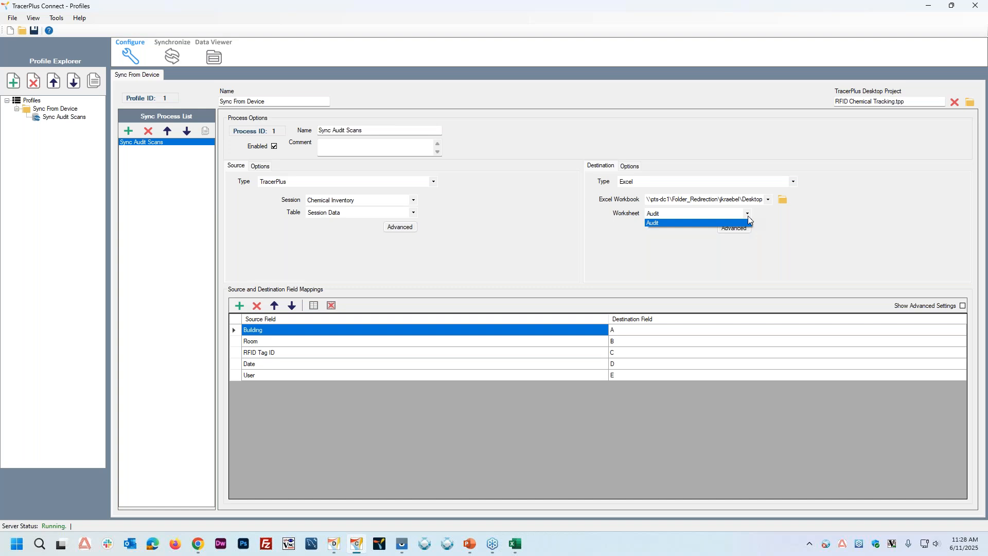
{"action": "left_click", "coordinate": [750, 215]}
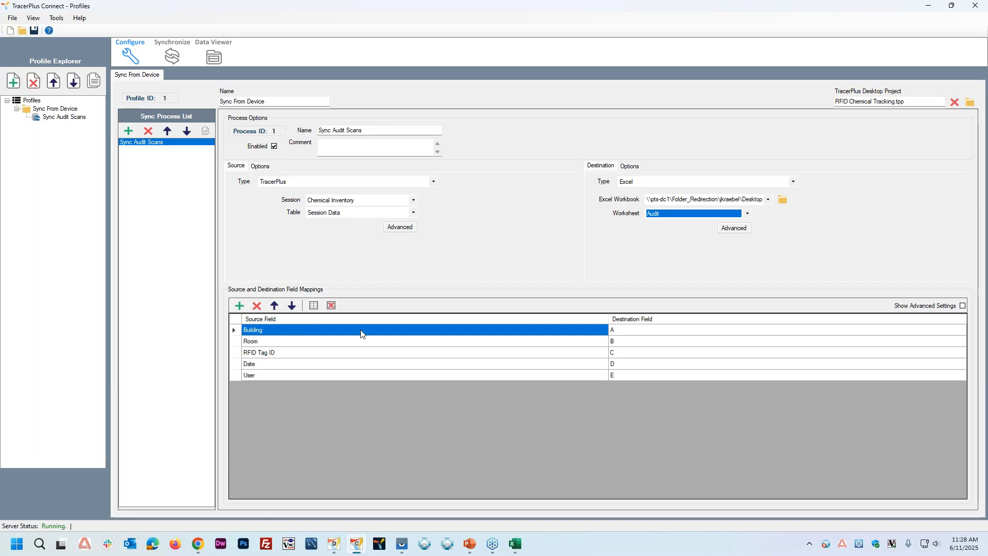
Step: Switch to Excel to compare the Audit sheet's column headers with the field mappings, and return to TracerPlus Connect
{"action": "left_click", "coordinate": [515, 546]}
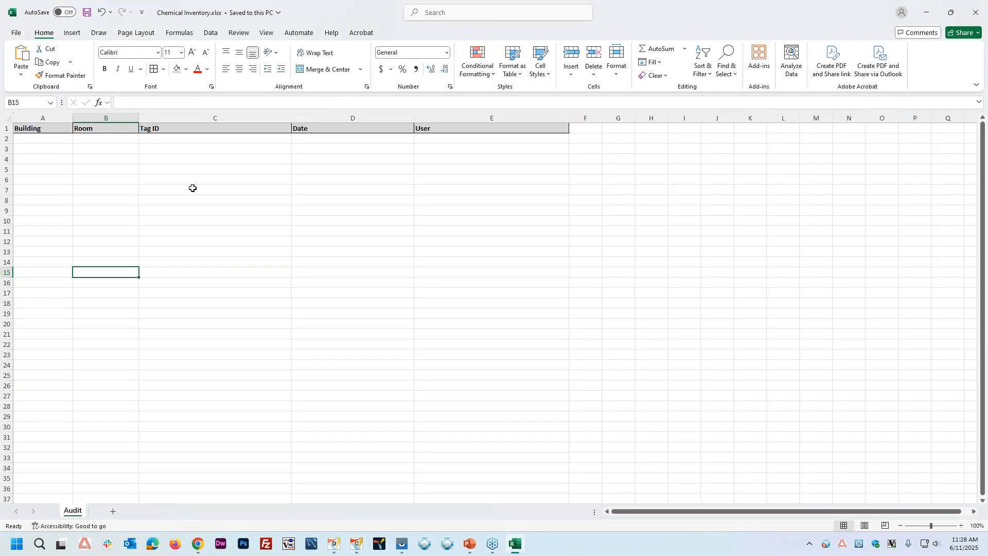
{"action": "left_click", "coordinate": [71, 158]}
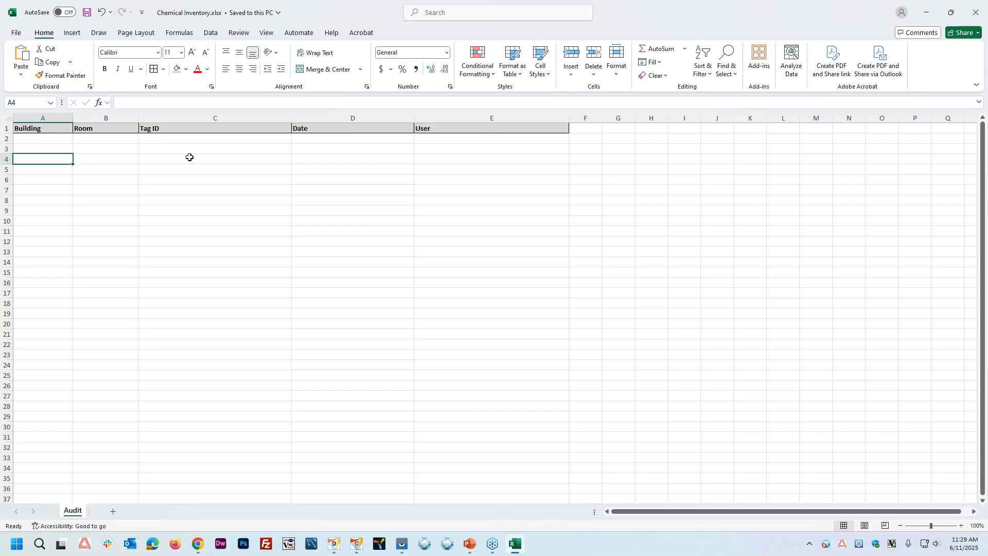
{"action": "left_click", "coordinate": [926, 11]}
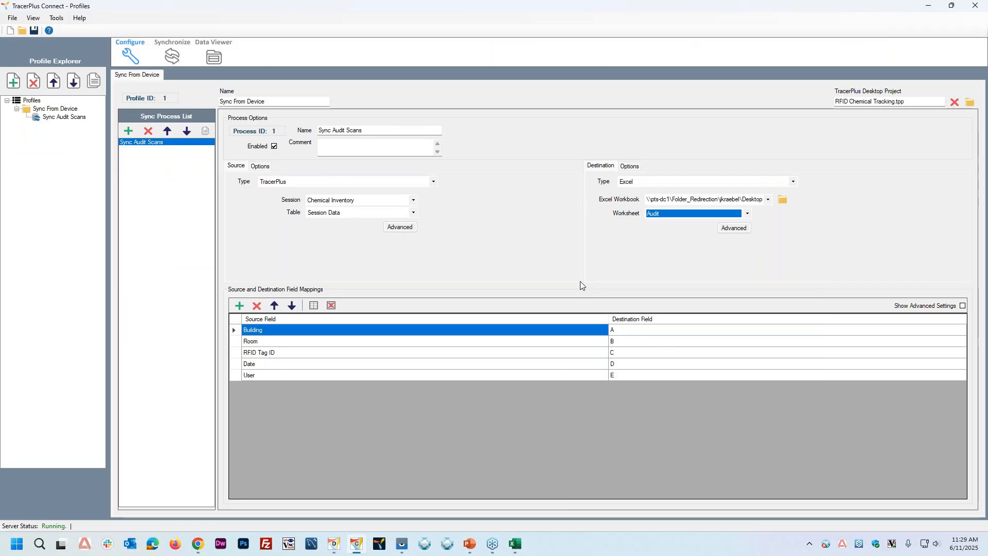
Step: Try mapping the Building source field to column H, and set its destination back to column A
{"action": "left_click", "coordinate": [628, 331]}
{"action": "left_click", "coordinate": [632, 336]}
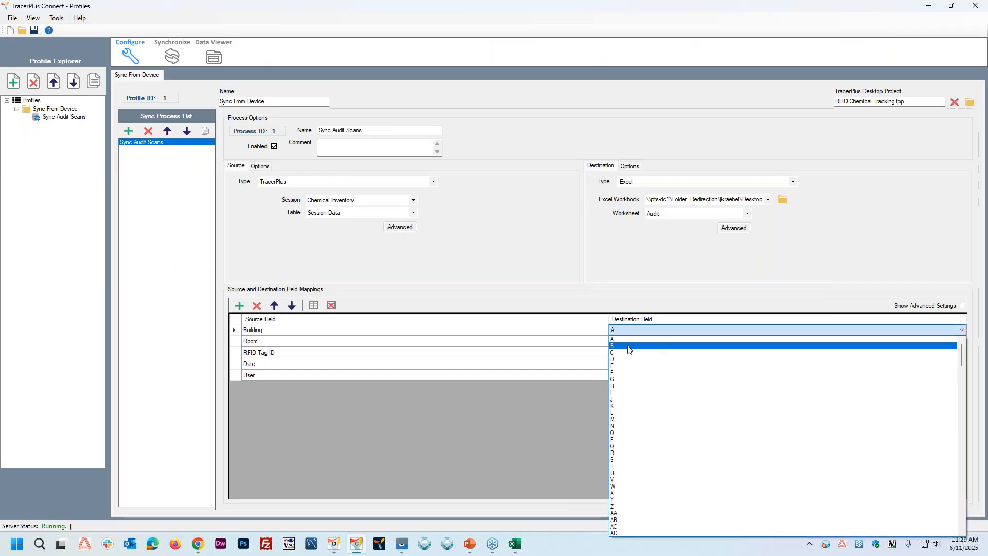
{"action": "left_click", "coordinate": [617, 390]}
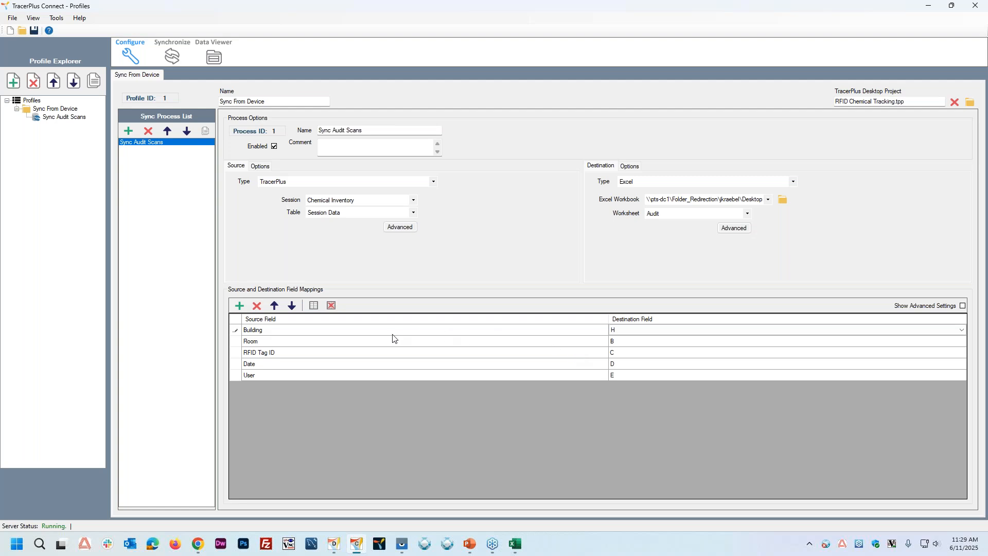
{"action": "left_click", "coordinate": [627, 332]}
{"action": "scroll", "coordinate": [624, 347], "scroll_direction": "up", "scroll_amount": 2}
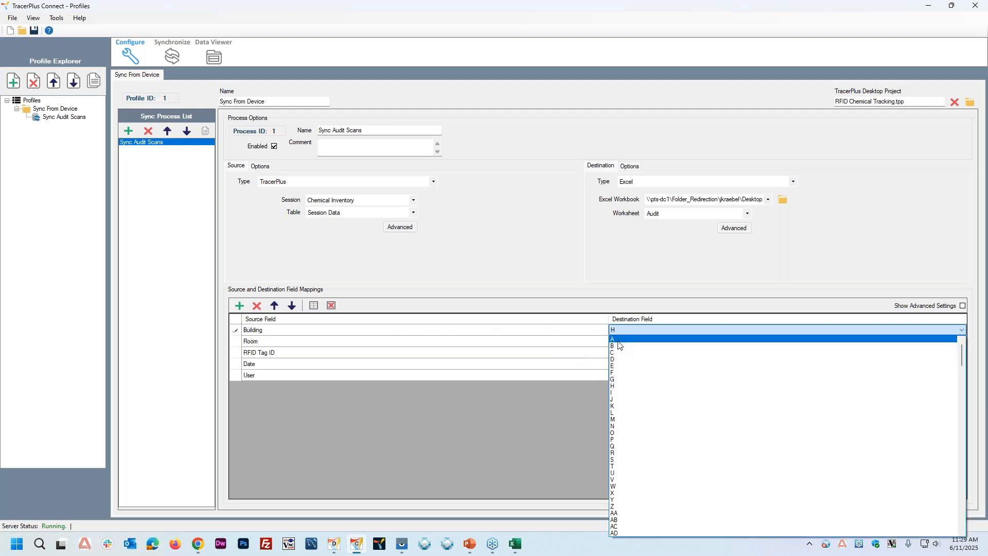
{"action": "left_click", "coordinate": [618, 340]}
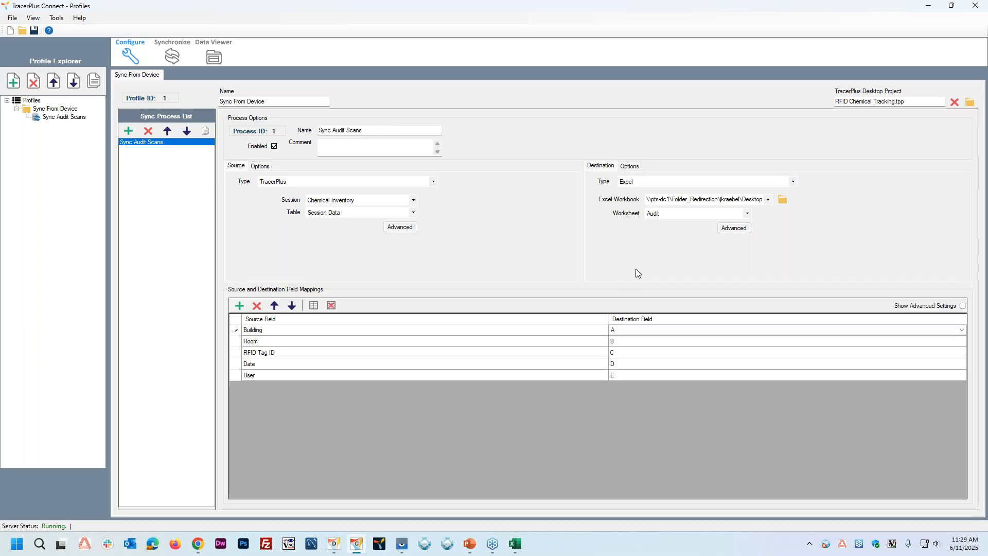
Step: Open the destination options and set the post type to Overwrite
{"action": "left_click", "coordinate": [636, 168]}
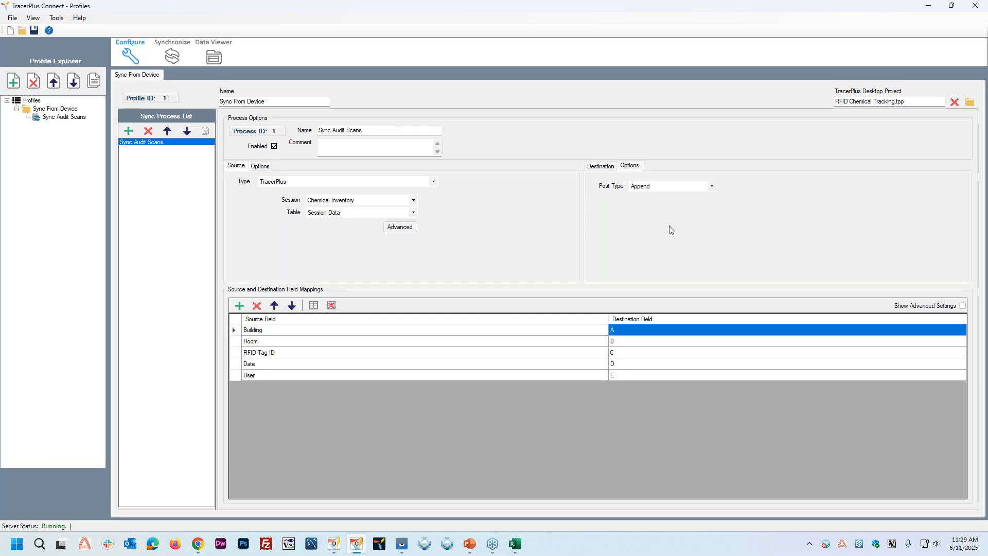
{"action": "left_click", "coordinate": [654, 186]}
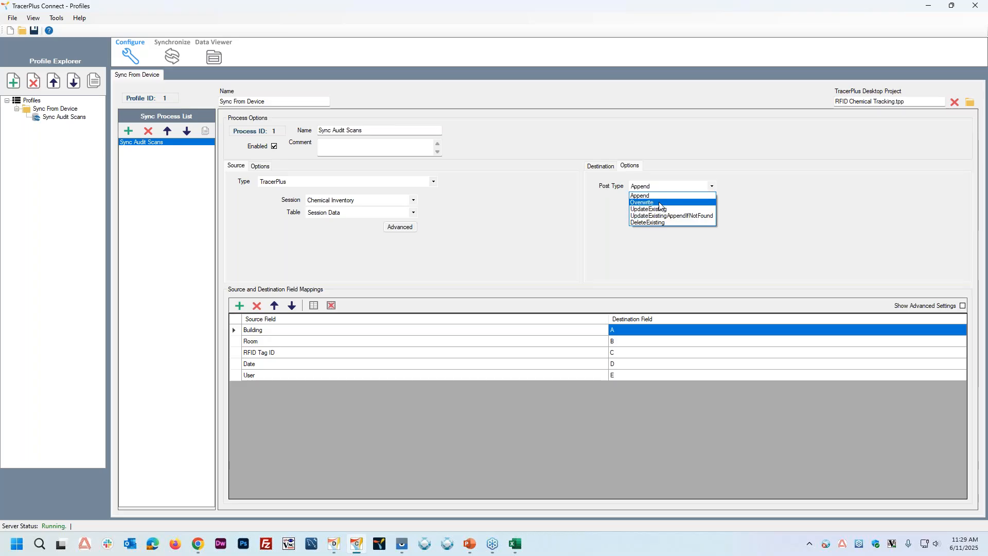
{"action": "left_click", "coordinate": [650, 203]}
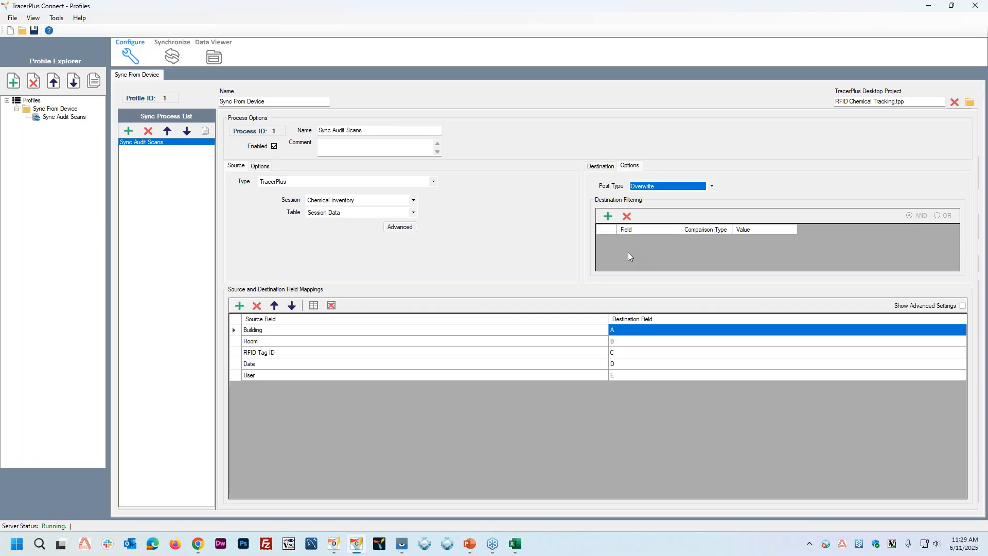
Step: Set the destination's post type to UpdateExisting and base the update on column C
{"action": "left_click", "coordinate": [653, 189]}
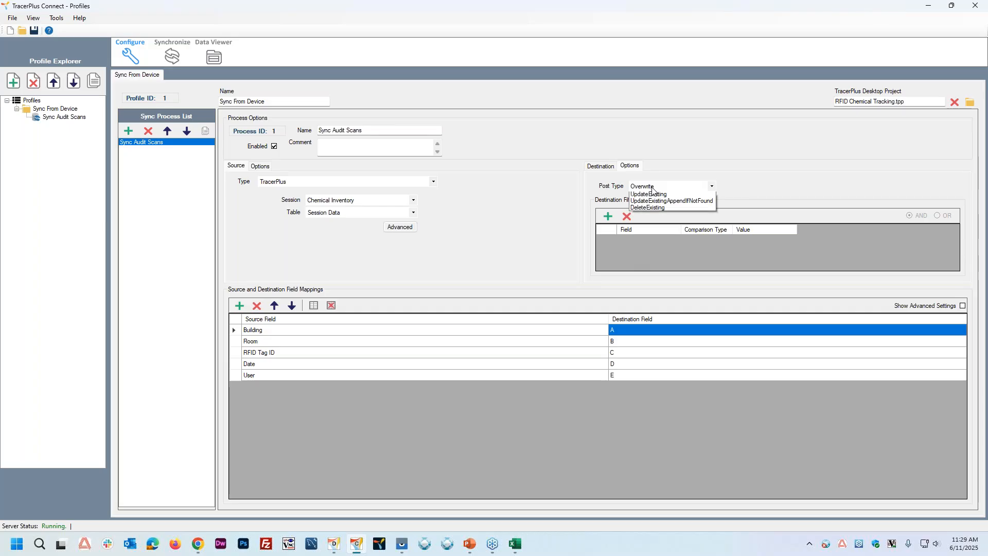
{"action": "left_click", "coordinate": [652, 208]}
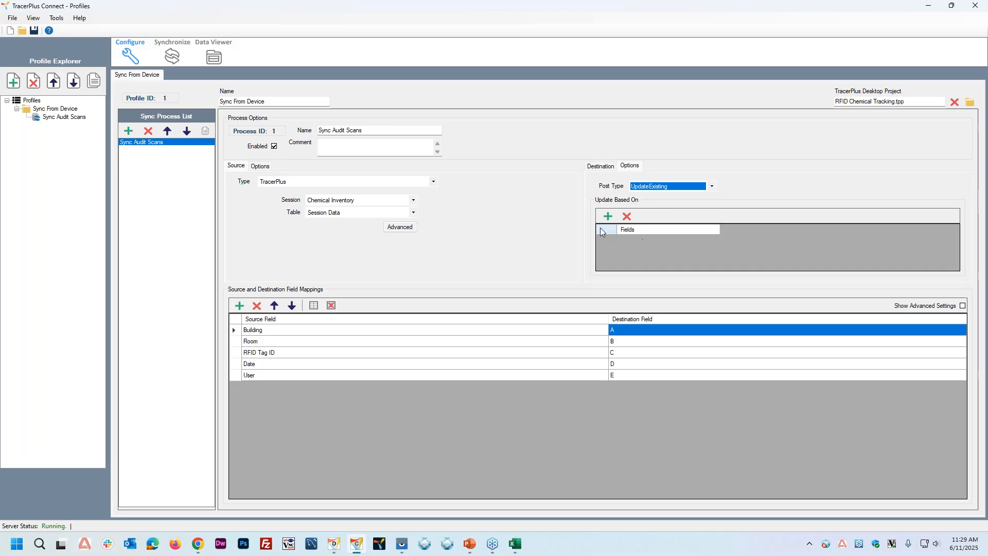
{"action": "left_click", "coordinate": [607, 216]}
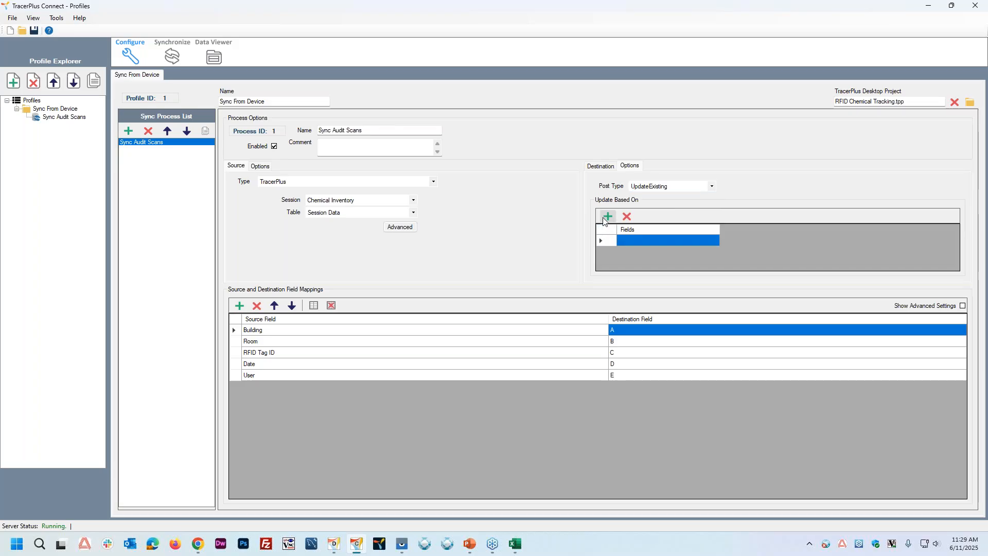
{"action": "left_click", "coordinate": [634, 241]}
{"action": "left_click", "coordinate": [635, 241]}
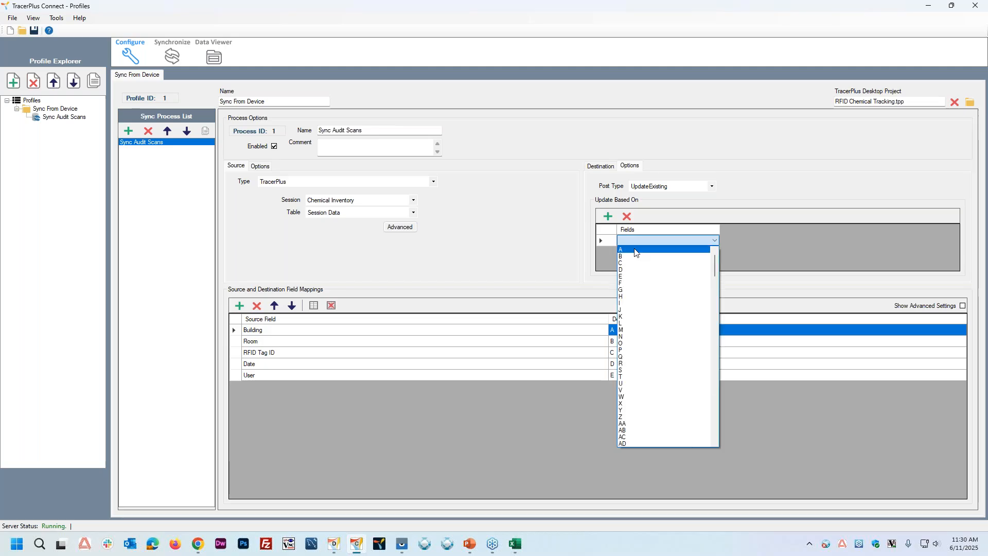
{"action": "left_click", "coordinate": [637, 250]}
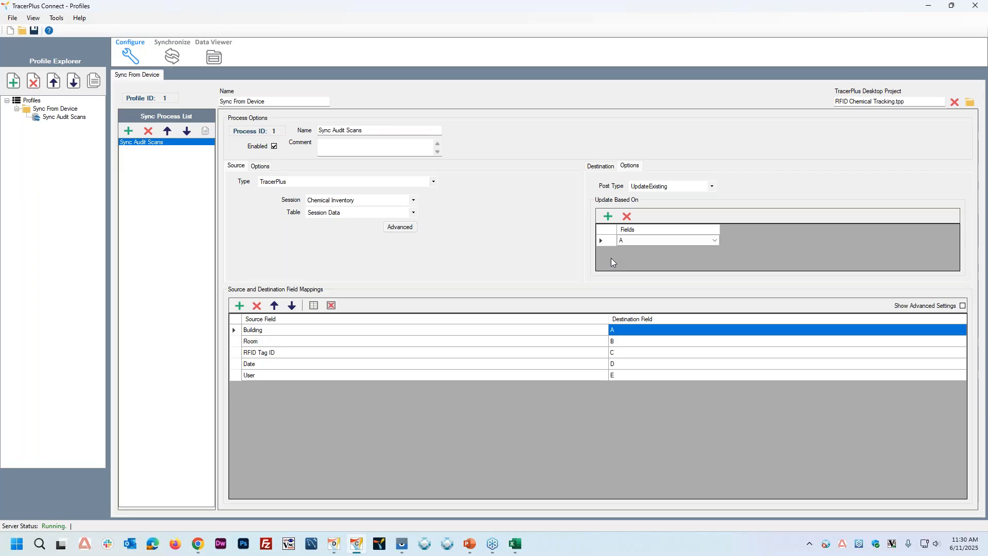
{"action": "left_click", "coordinate": [642, 241]}
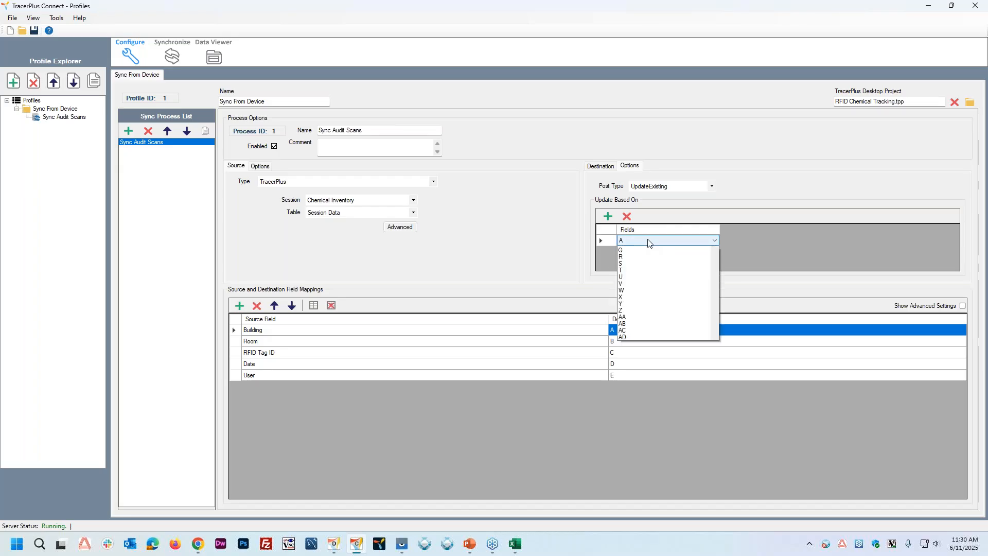
{"action": "left_click", "coordinate": [645, 263]}
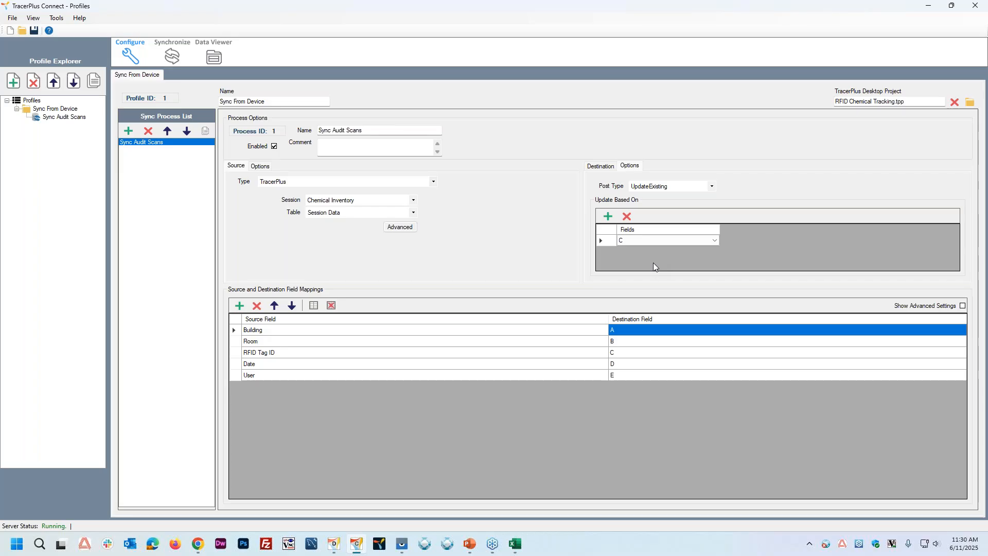
Step: Try the UpdateExistingAppendIfNotFound post type for the destination, and set the post type back to Append
{"action": "left_click", "coordinate": [711, 187]}
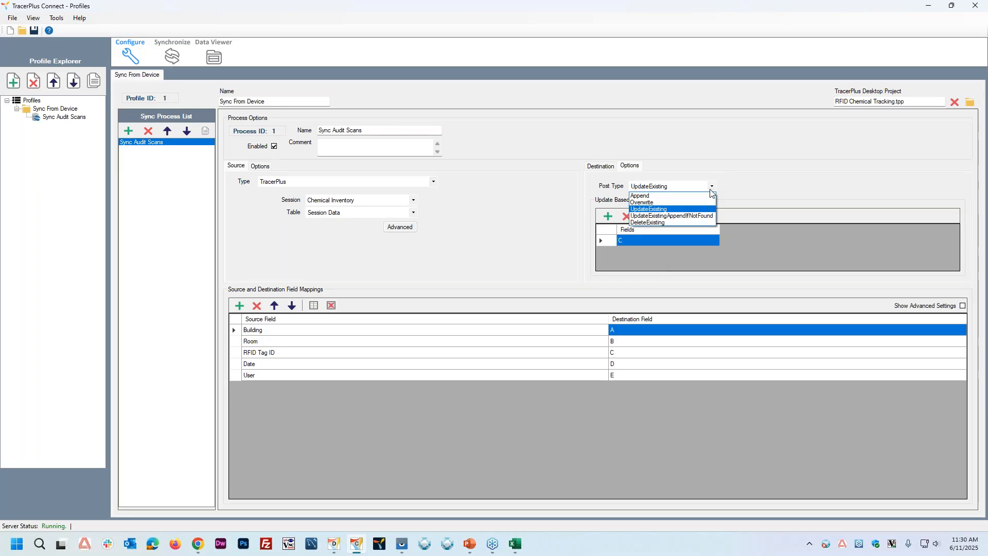
{"action": "left_click", "coordinate": [691, 216]}
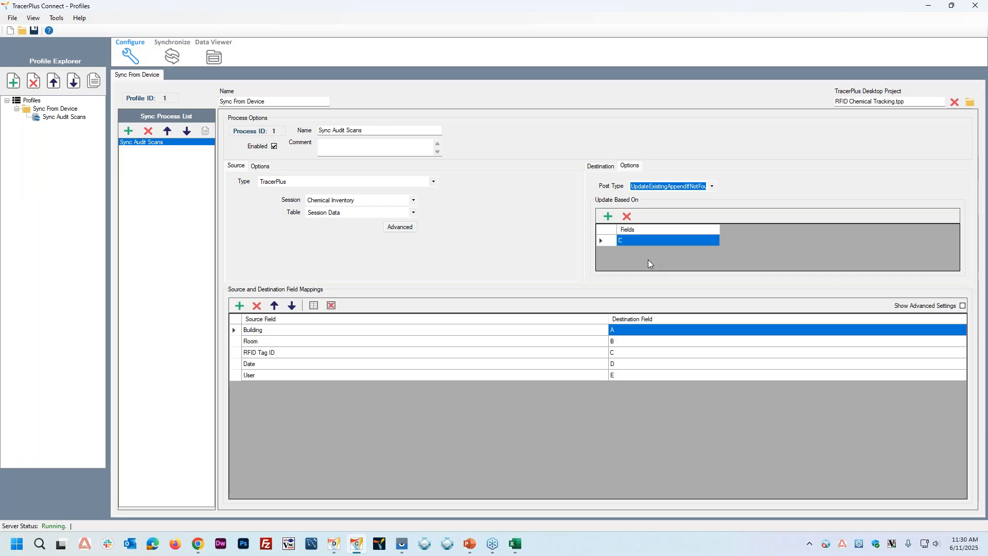
{"action": "left_click", "coordinate": [641, 188]}
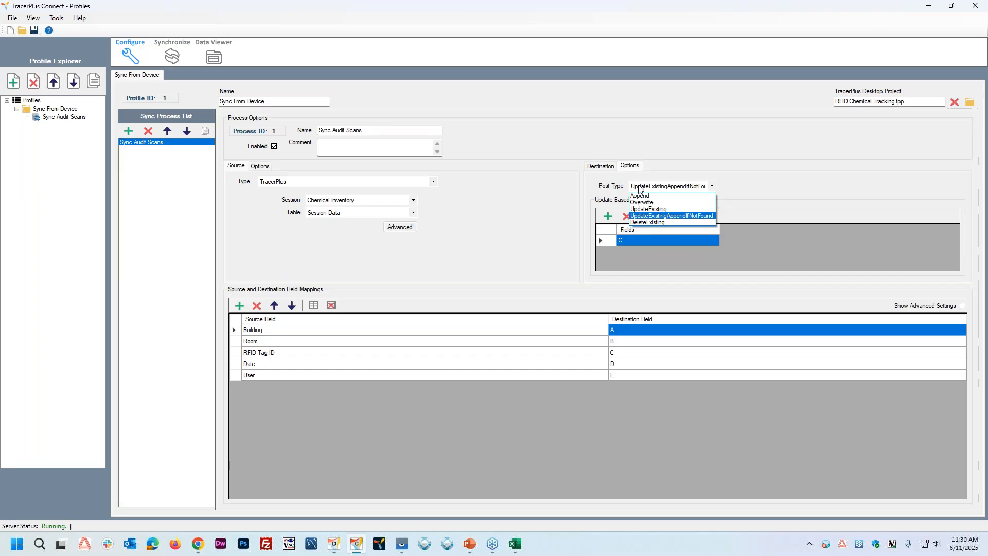
{"action": "left_click", "coordinate": [640, 196]}
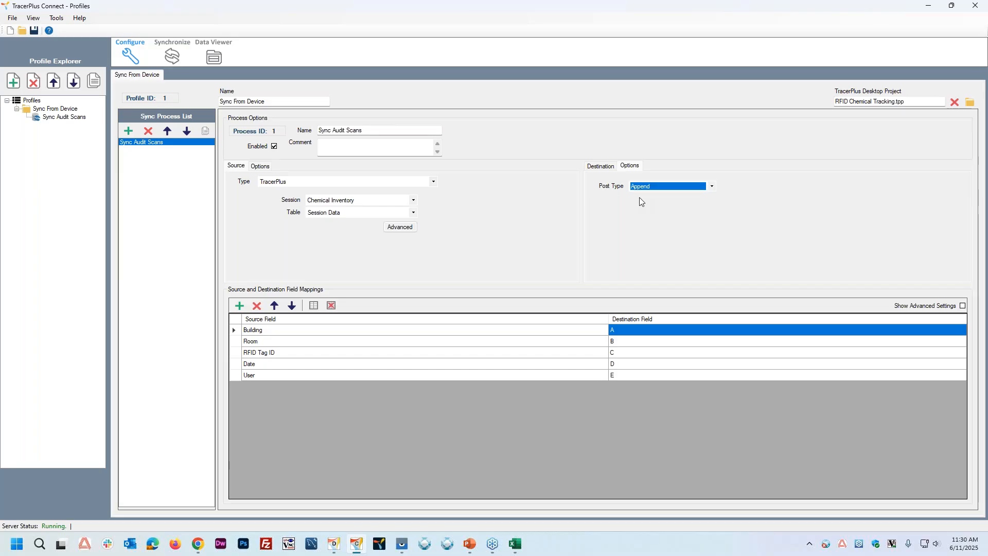
Step: Check the Audit sheet's header row in Excel and set the start row to 2 in the destination's advanced Excel options
{"action": "left_click", "coordinate": [591, 166]}
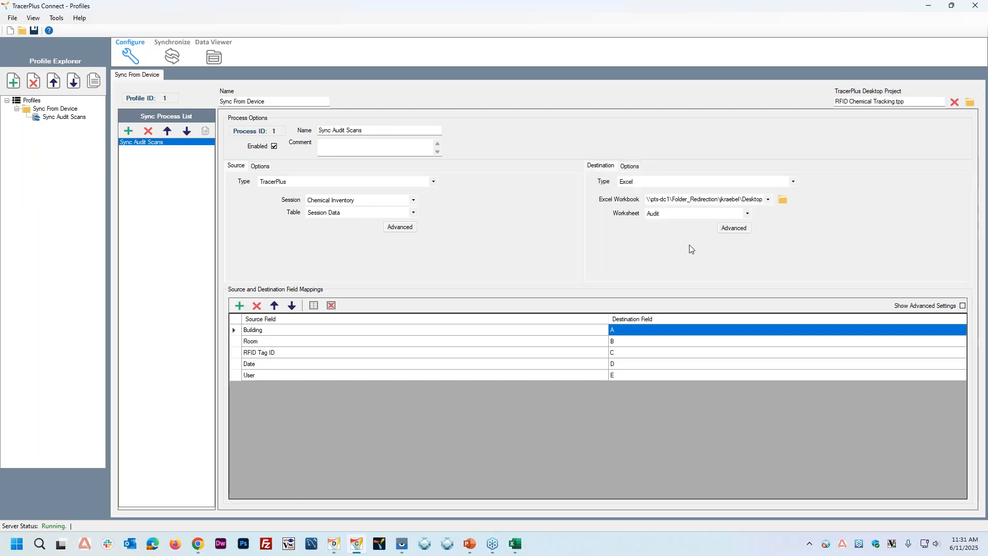
{"action": "left_click", "coordinate": [738, 233]}
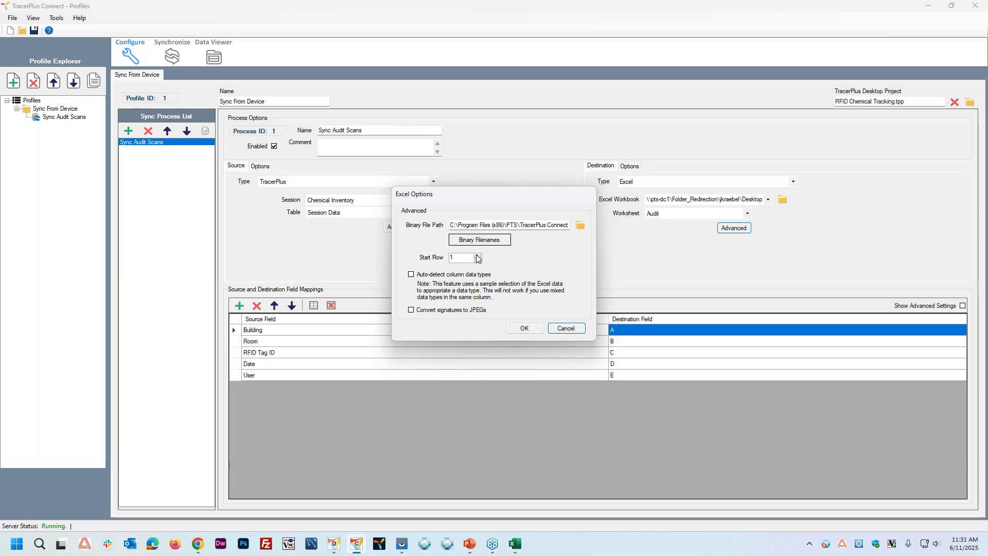
{"action": "left_click", "coordinate": [517, 546]}
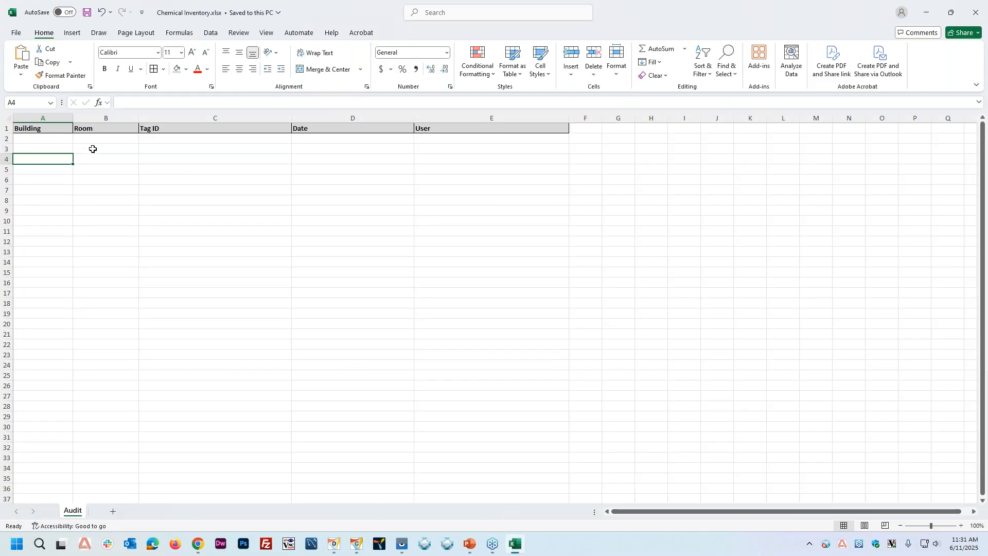
{"action": "left_click", "coordinate": [926, 13]}
{"action": "left_click", "coordinate": [478, 255]}
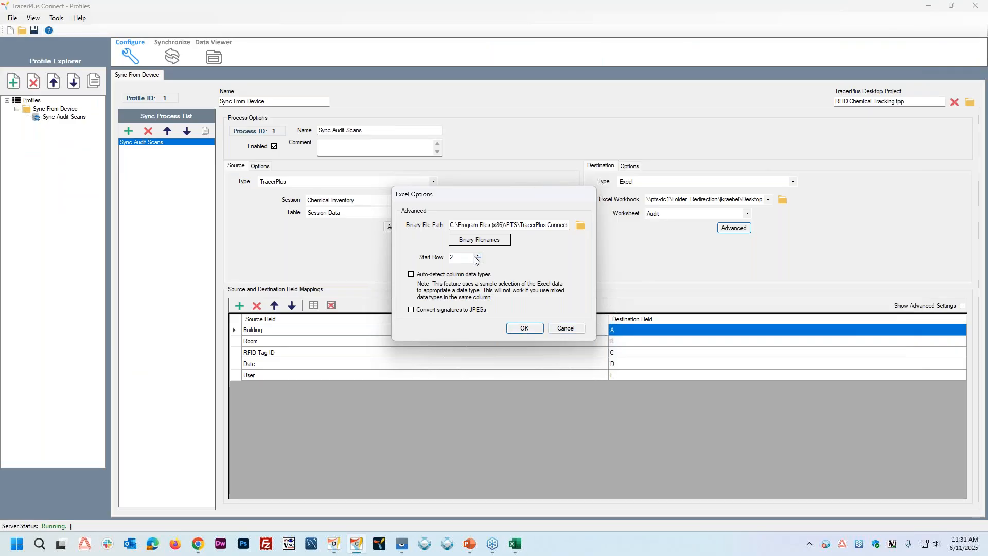
{"action": "left_click", "coordinate": [526, 330]}
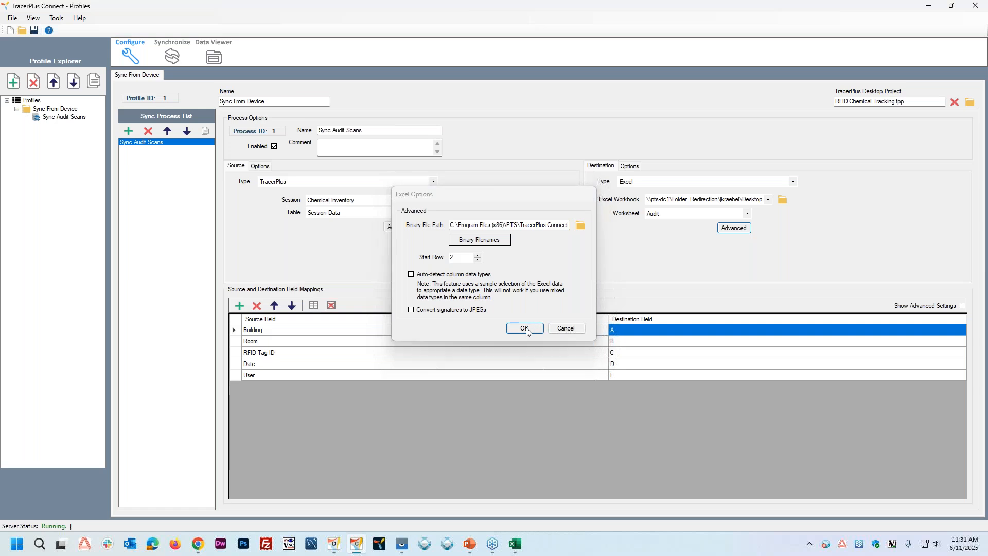
{"action": "left_click", "coordinate": [658, 284]}
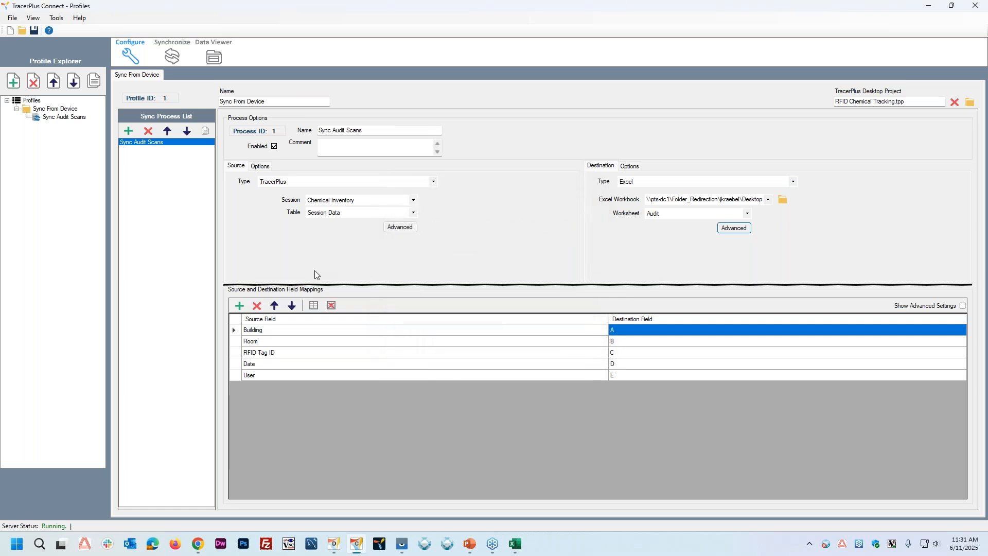
Step: Enable Delete After Transfer in the source options and acknowledge the warning
{"action": "left_click", "coordinate": [261, 169]}
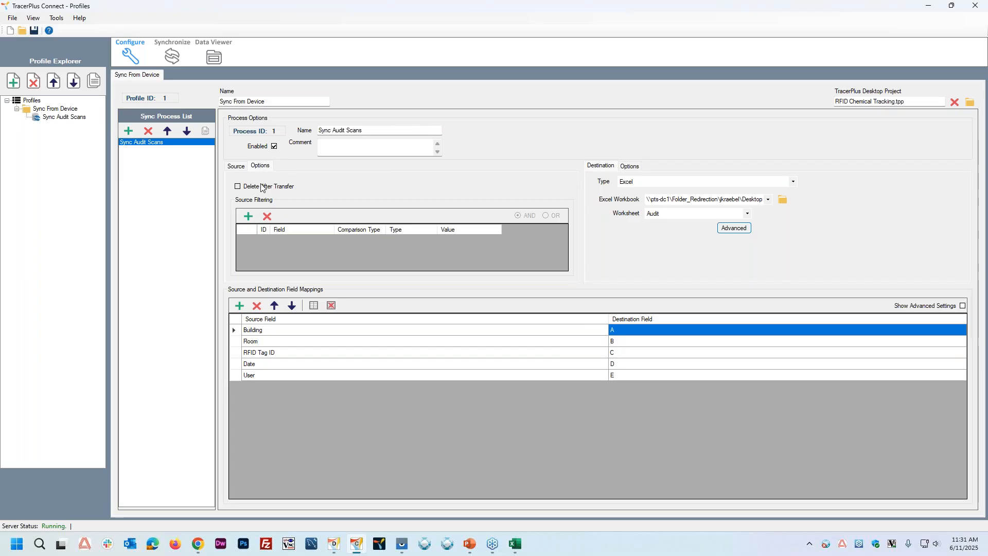
{"action": "left_click", "coordinate": [261, 187]}
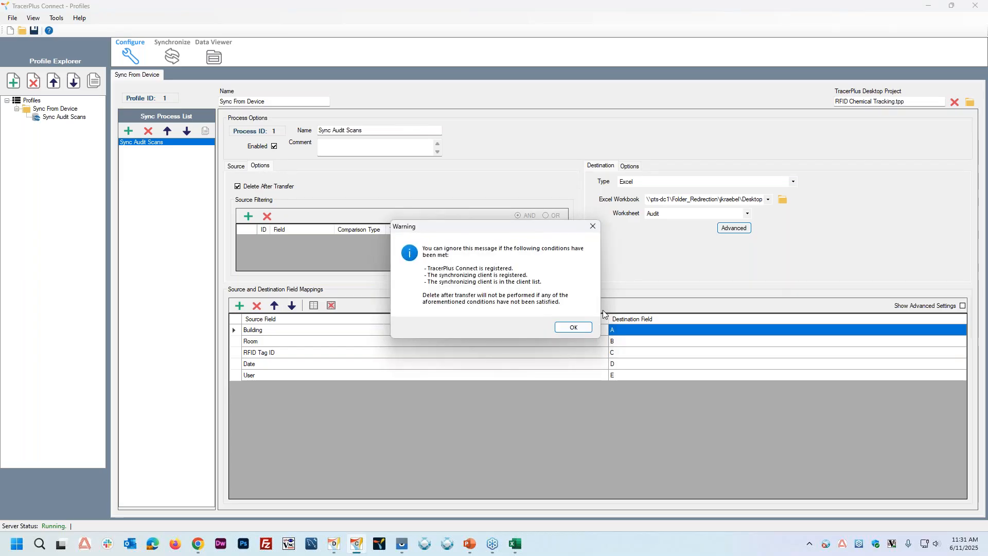
{"action": "left_click", "coordinate": [571, 327]}
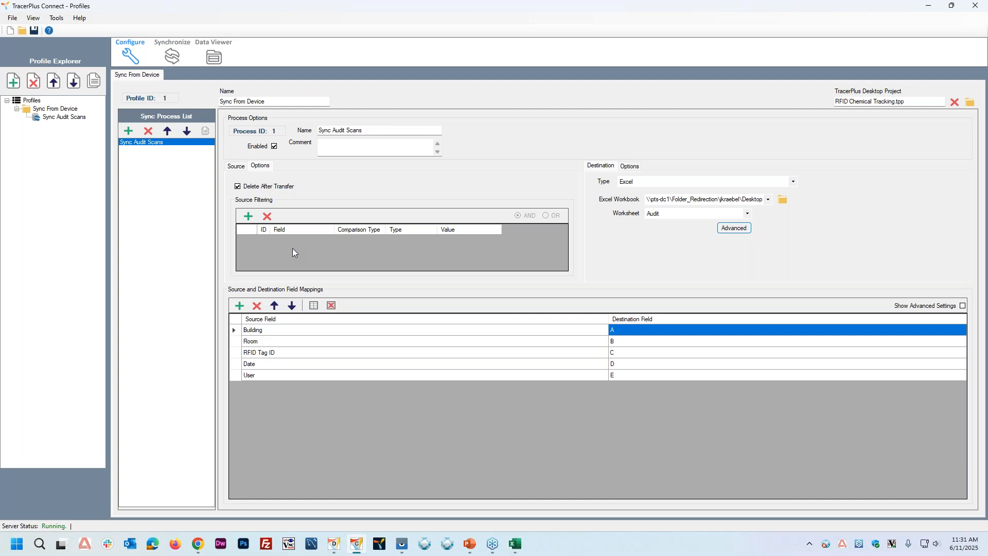
Step: Save the Connect project as Chemical Sync and check the Sync Audit Scans process in the Synchronize view
{"action": "left_click", "coordinate": [235, 166]}
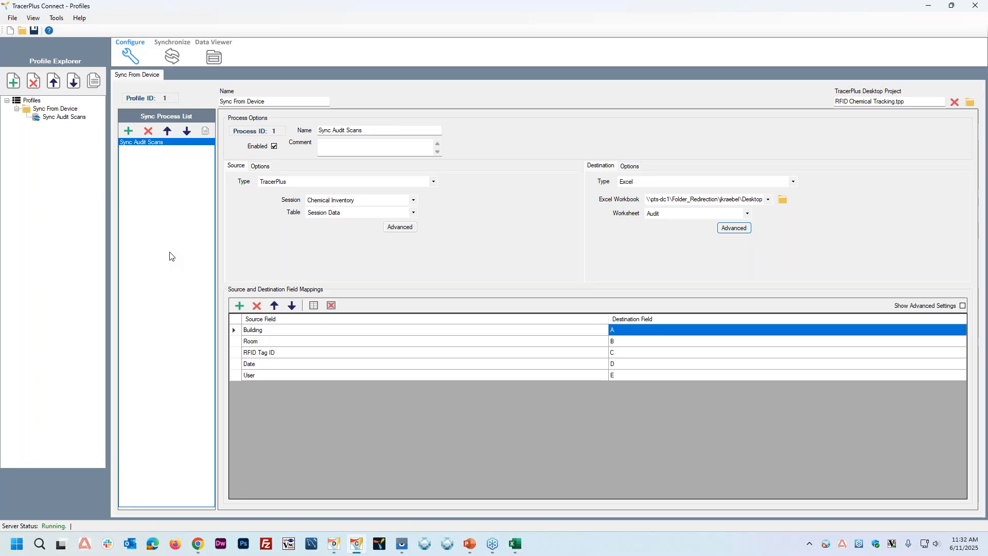
{"action": "left_click", "coordinate": [35, 32]}
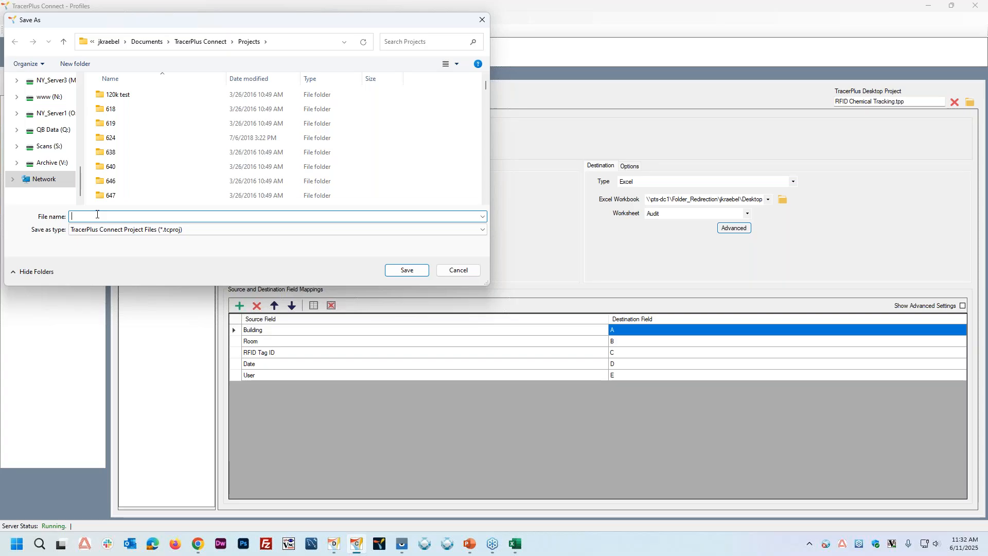
{"action": "type", "text": "Ch"}
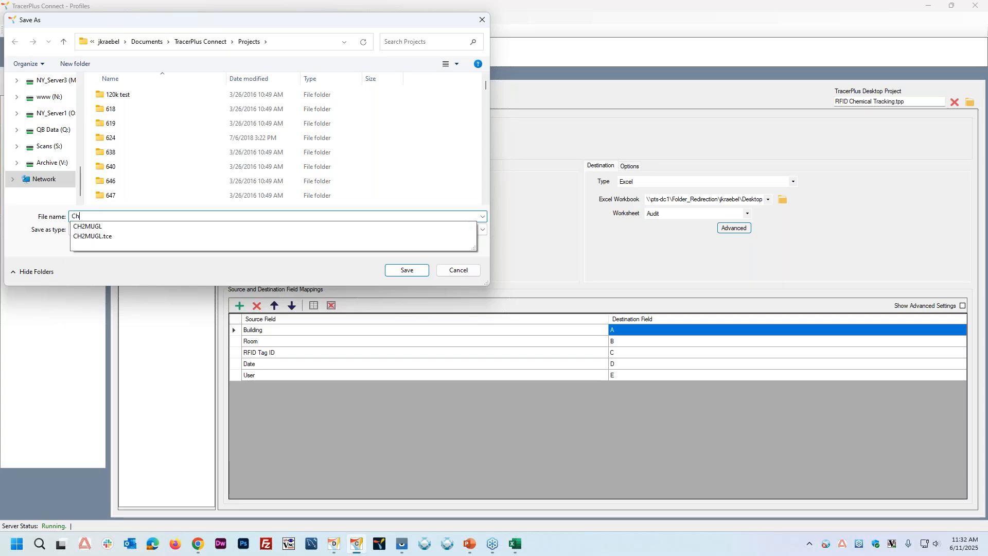
{"action": "type", "text": "emical Sync"}
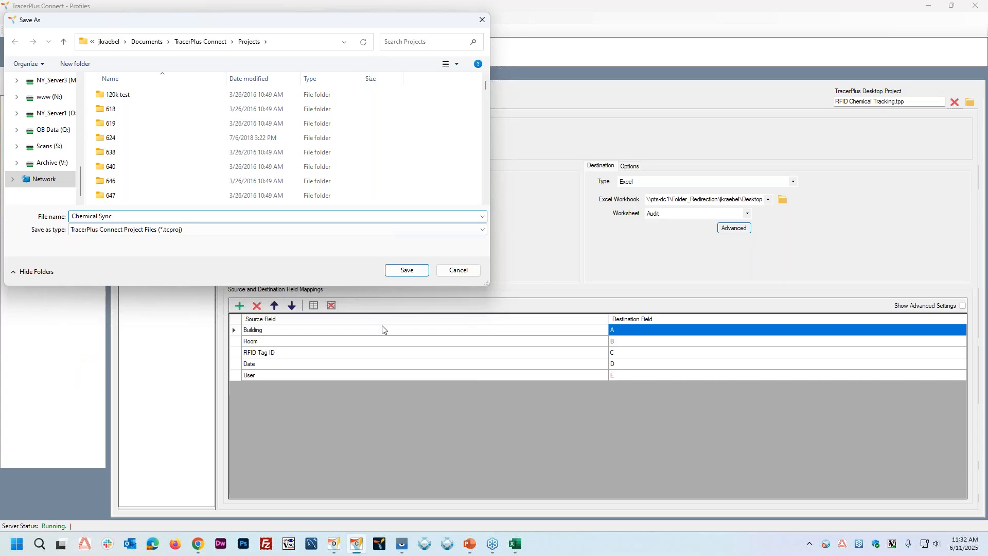
{"action": "left_click", "coordinate": [400, 269]}
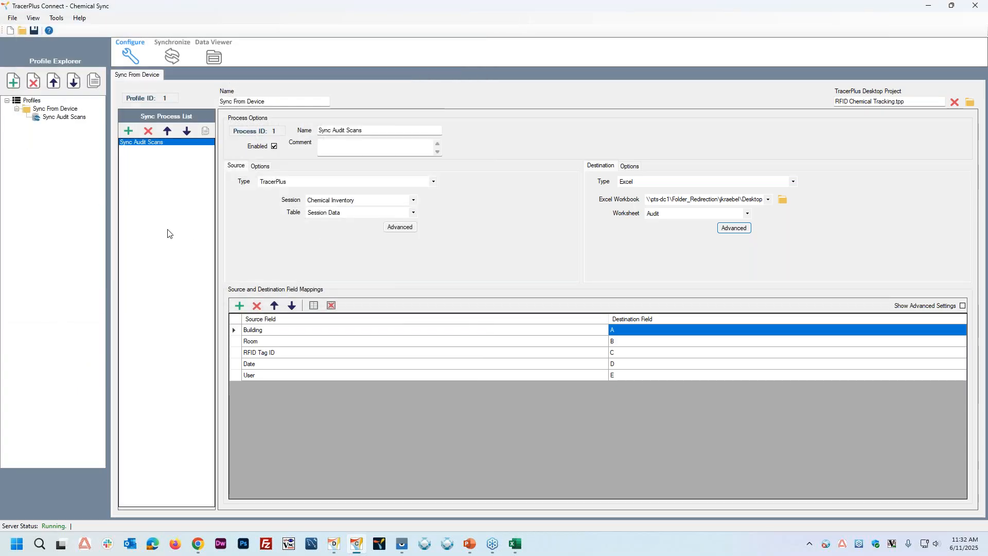
{"action": "left_click", "coordinate": [170, 55]}
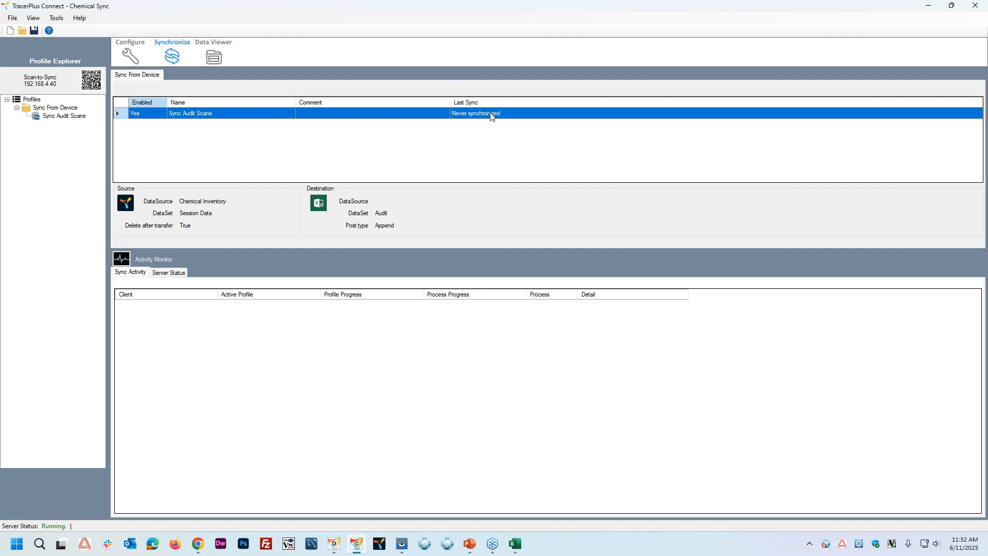
{"action": "left_click", "coordinate": [131, 56]}
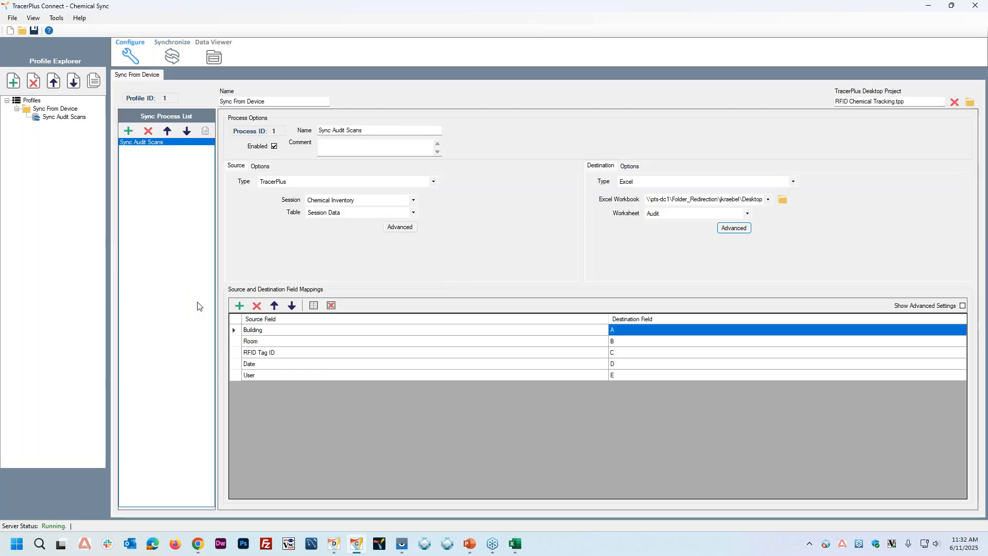
Step: Switch to TracerPlus Desktop and examine the sync properties of the FROM DATABASE and TO DATABASE buttons on the Sync Data form
{"action": "left_click", "coordinate": [335, 547]}
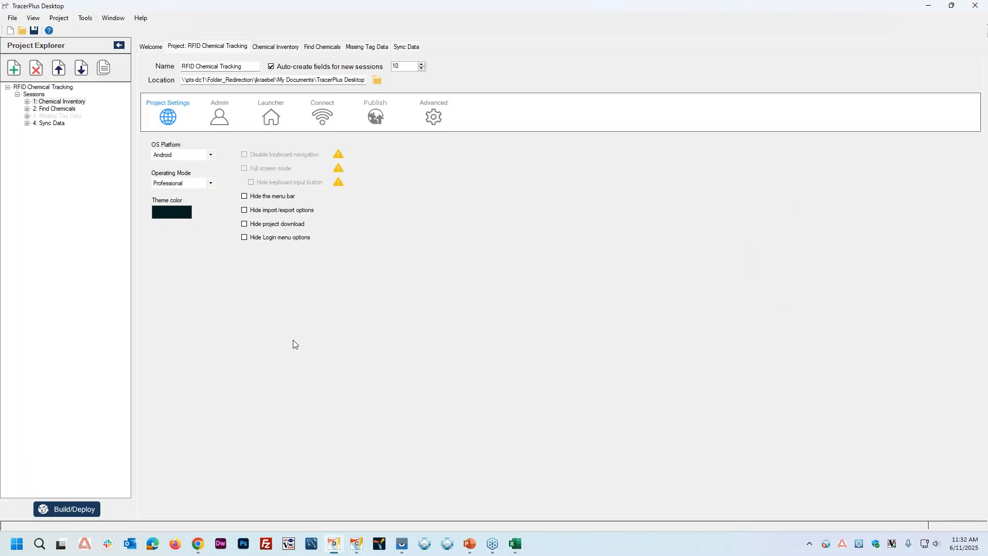
{"action": "left_click", "coordinate": [47, 124]}
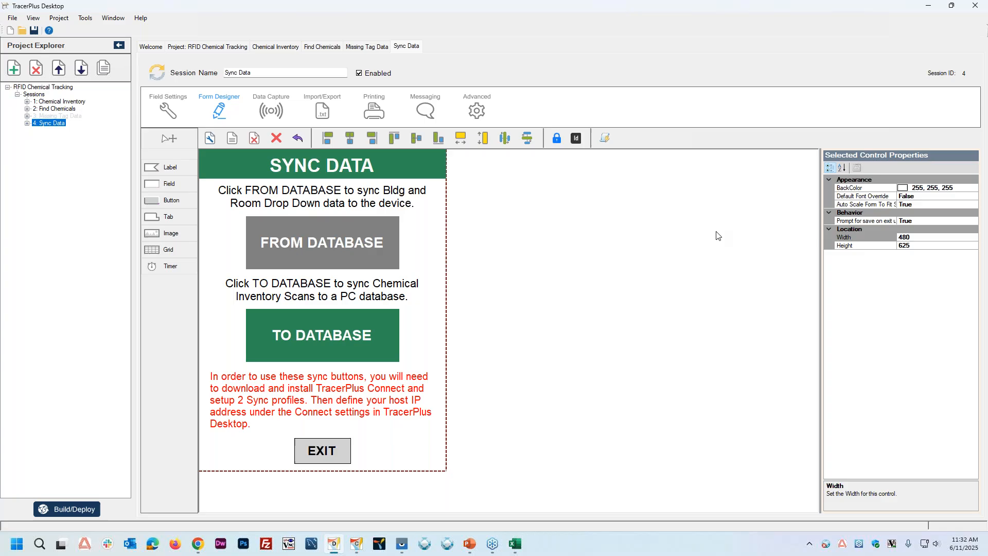
{"action": "left_click", "coordinate": [325, 260]}
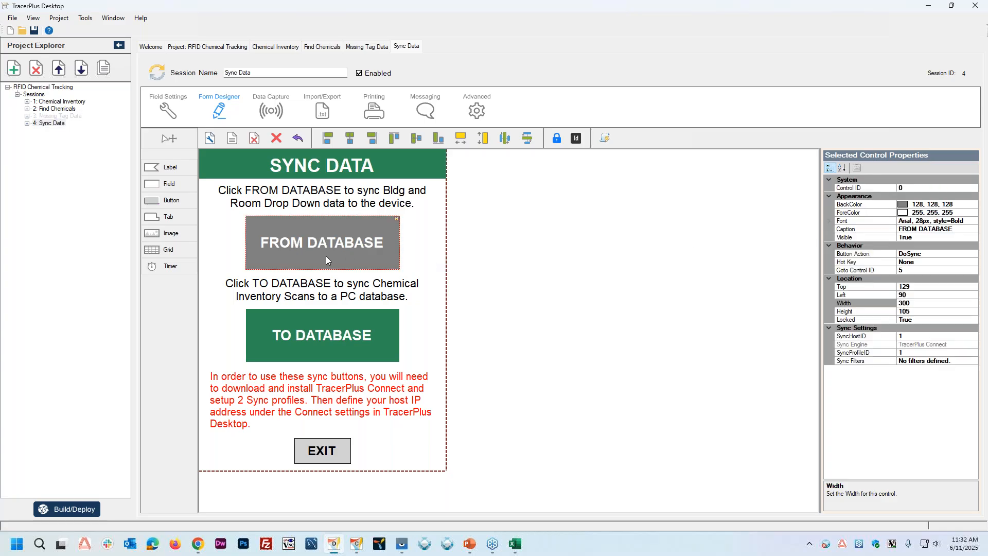
{"action": "left_click", "coordinate": [306, 348]}
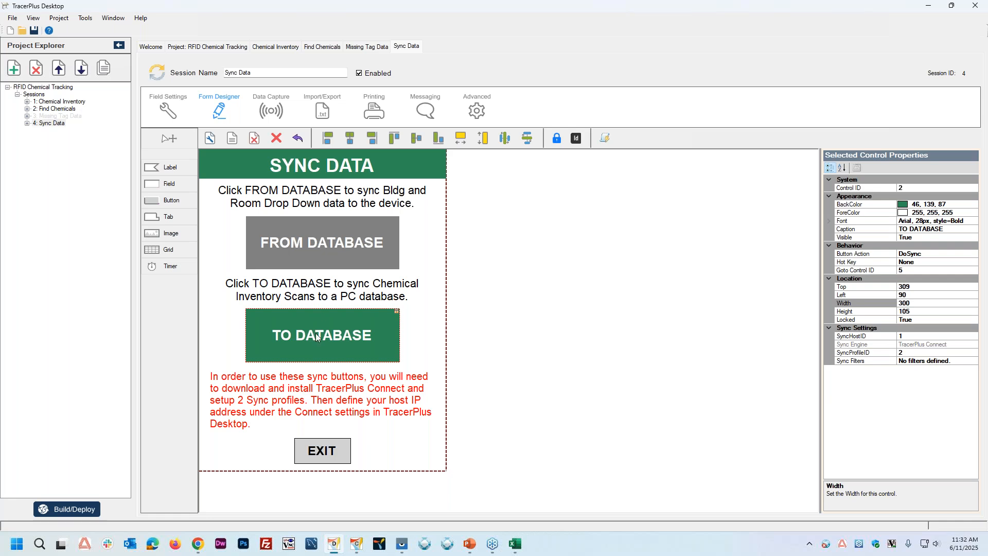
{"action": "left_click", "coordinate": [931, 253]}
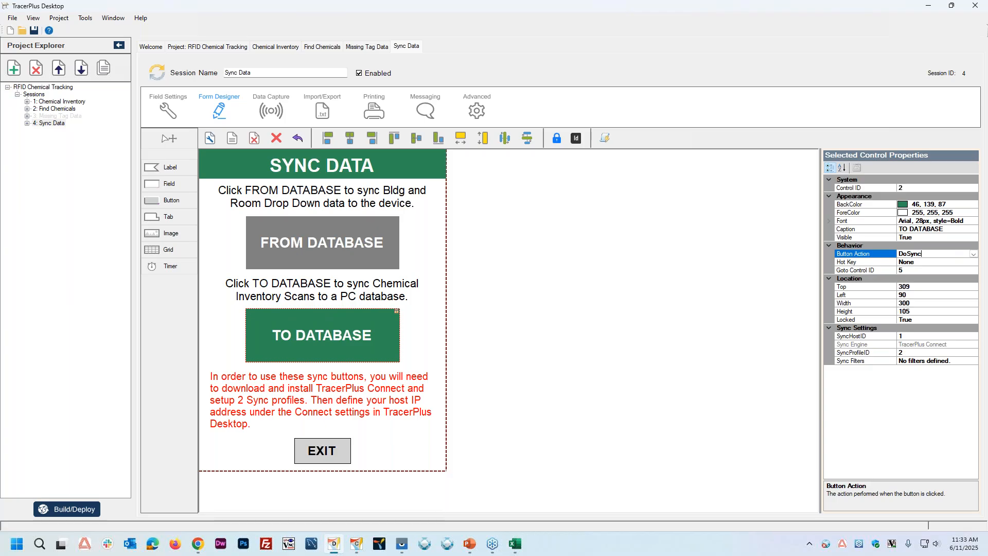
{"action": "left_click", "coordinate": [866, 340]}
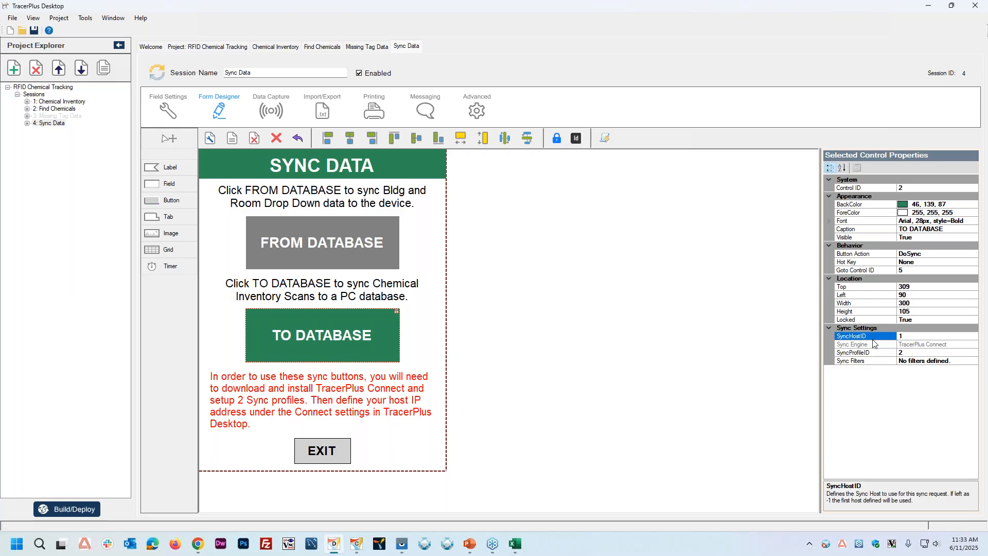
{"action": "left_click", "coordinate": [599, 224]}
Step: Set the sync host's IP address to 192.168.4.40 in the RFID Chemical Tracking project's Connect settings
{"action": "left_click", "coordinate": [205, 49]}
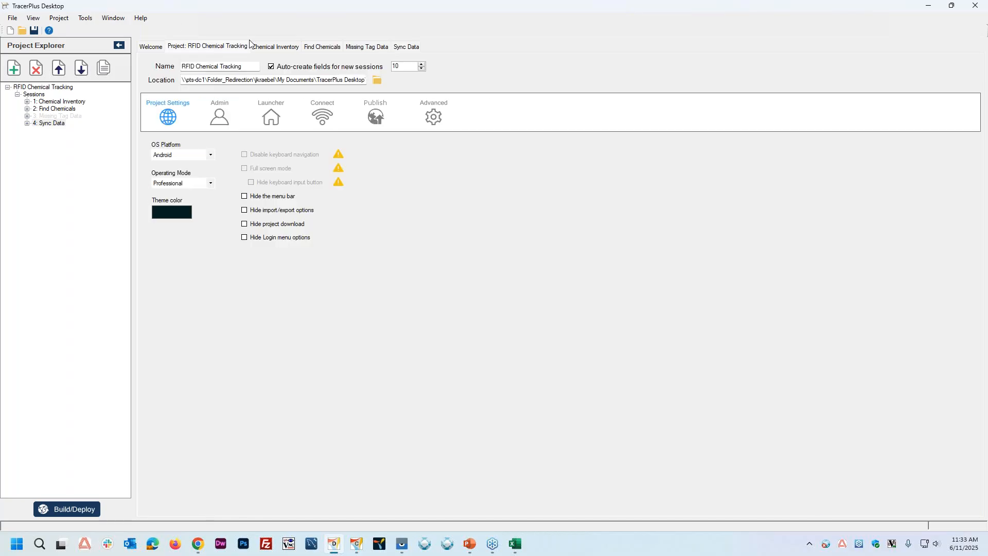
{"action": "left_click", "coordinate": [326, 113]}
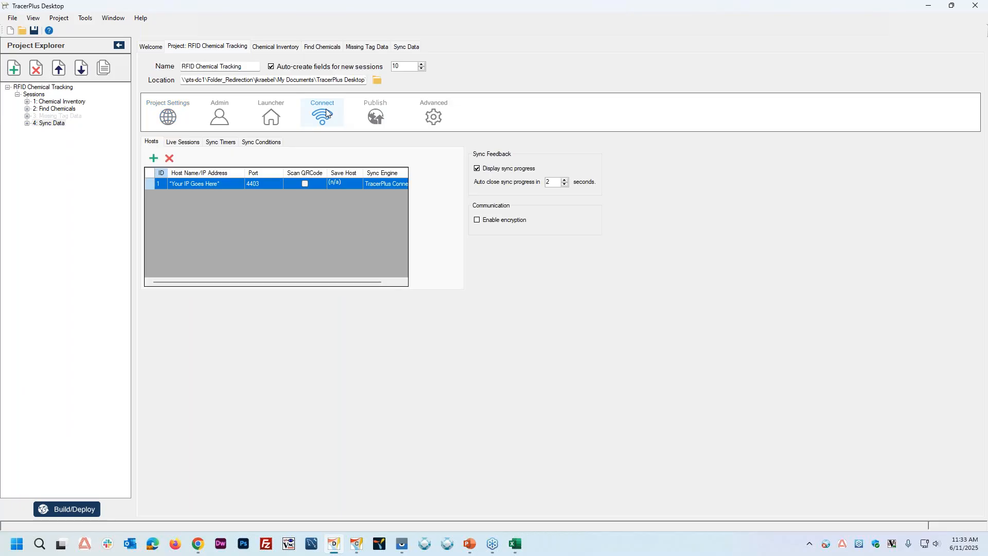
{"action": "left_click", "coordinate": [207, 186]}
{"action": "left_click", "coordinate": [207, 185]}
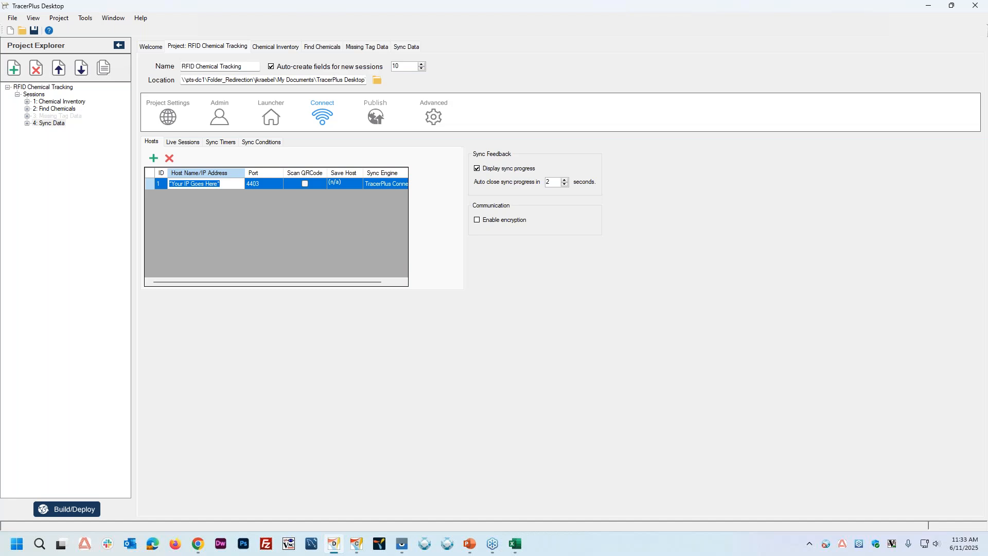
{"action": "type", "text": "192.168.4.40"}
{"action": "key", "text": "Tab"}
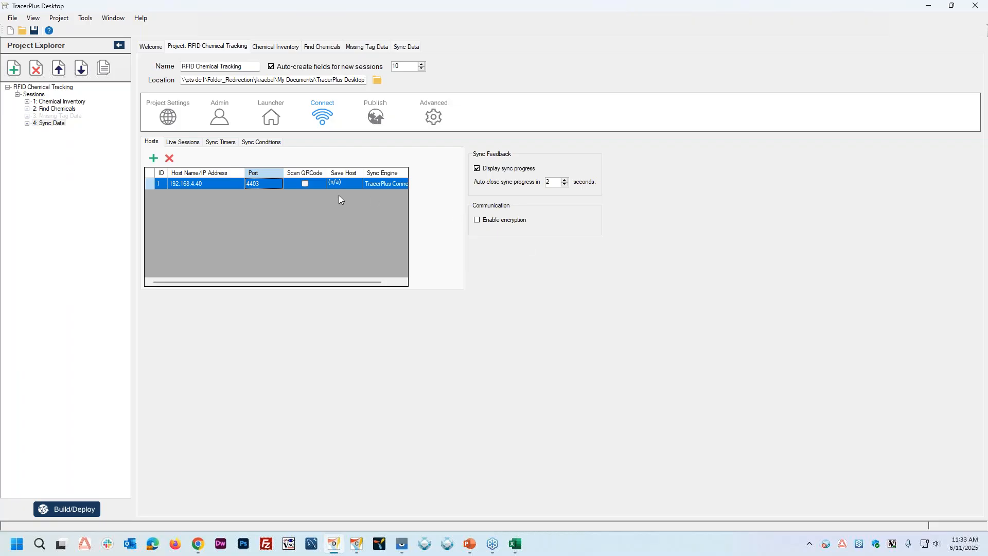
{"action": "left_click", "coordinate": [305, 184]}
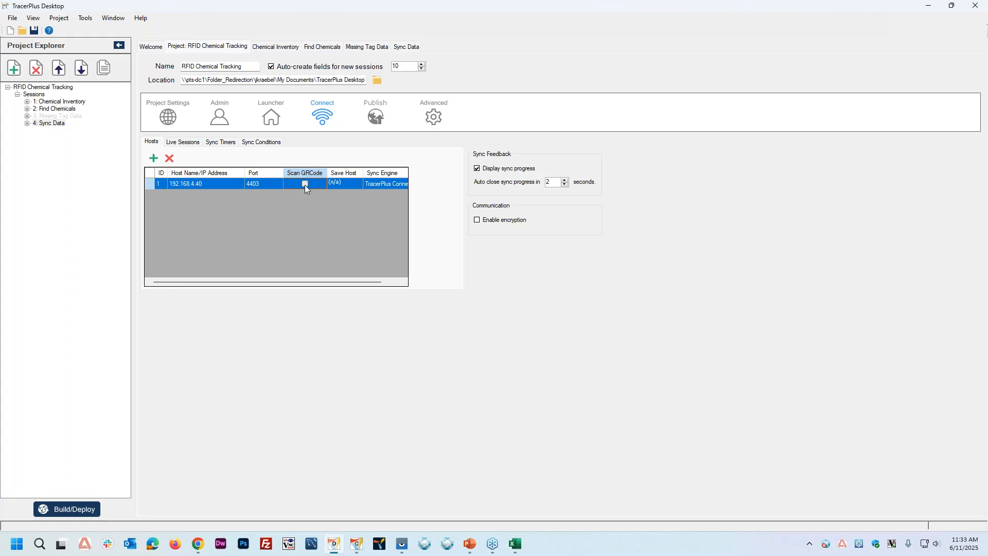
{"action": "left_click", "coordinate": [339, 185]}
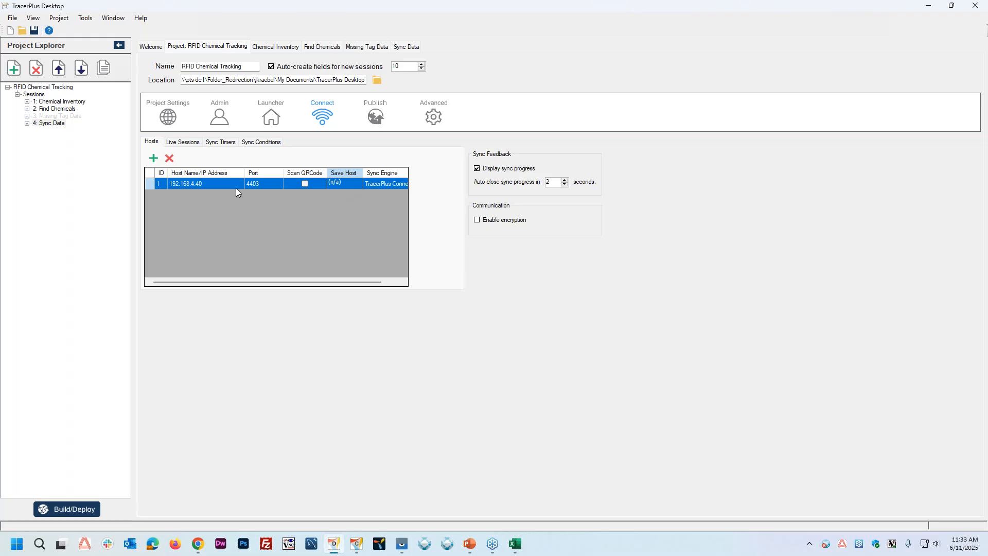
{"action": "left_click", "coordinate": [196, 188]}
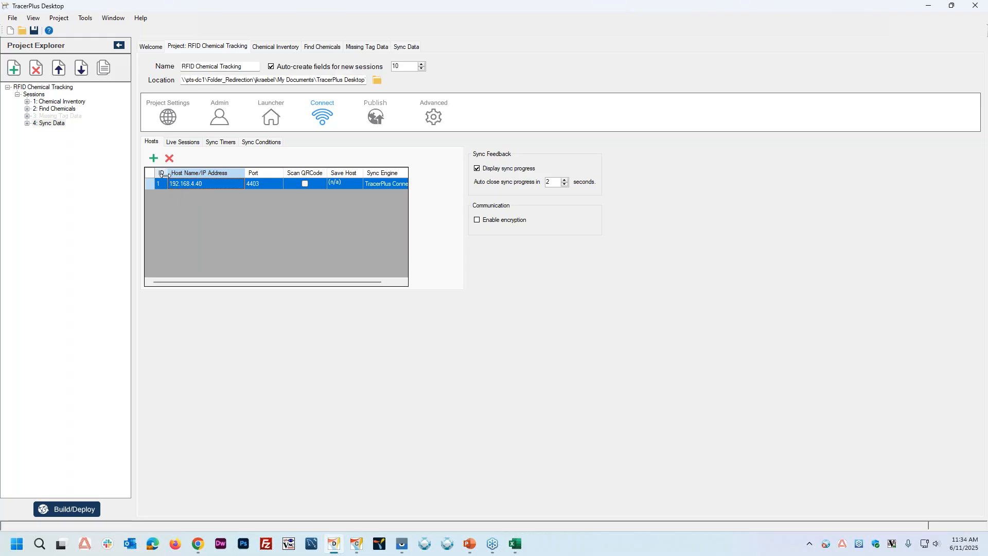
Step: Check the Profile ID in TracerPlus Connect and set the TO DATABASE button's SyncProfileID to 1 in TracerPlus Desktop
{"action": "left_click", "coordinate": [48, 124]}
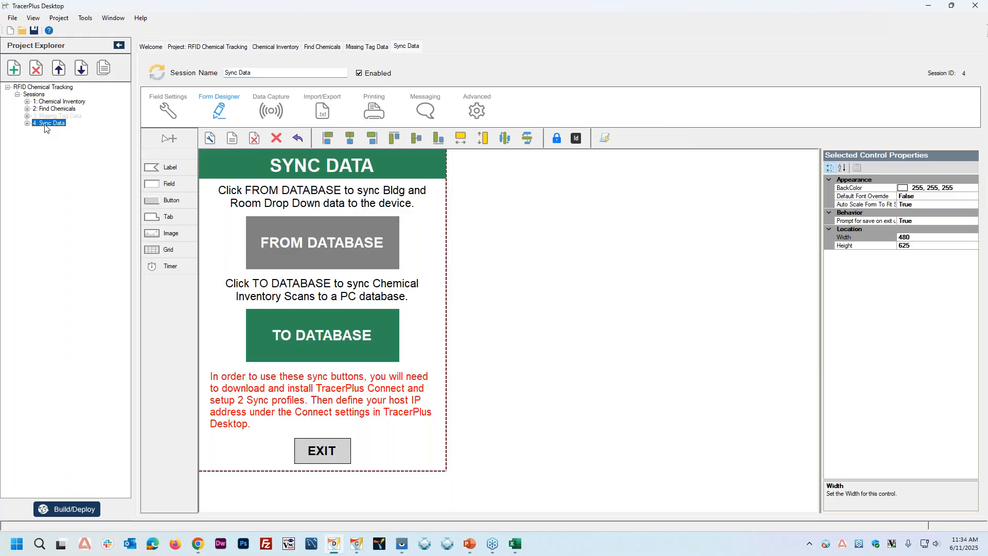
{"action": "left_click", "coordinate": [323, 336]}
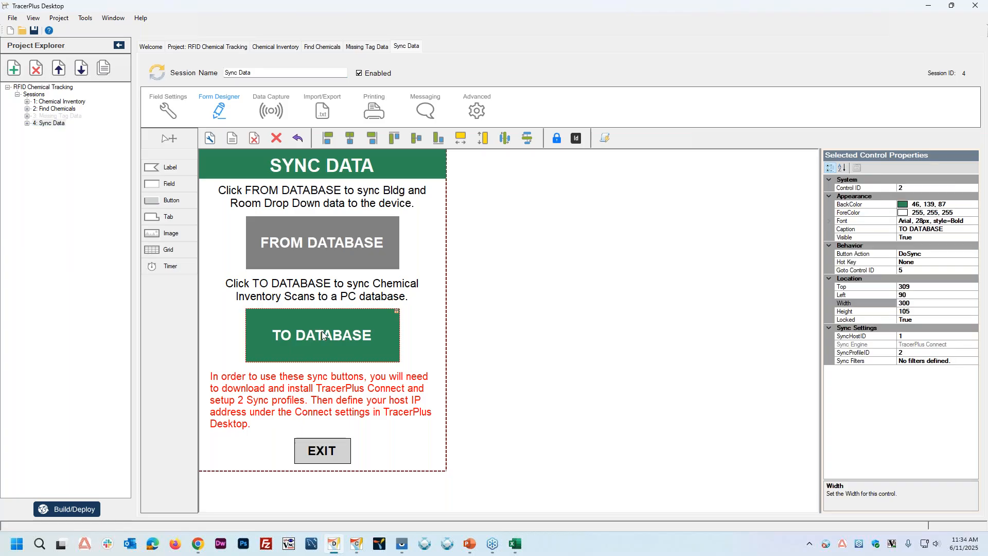
{"action": "left_click", "coordinate": [858, 337]}
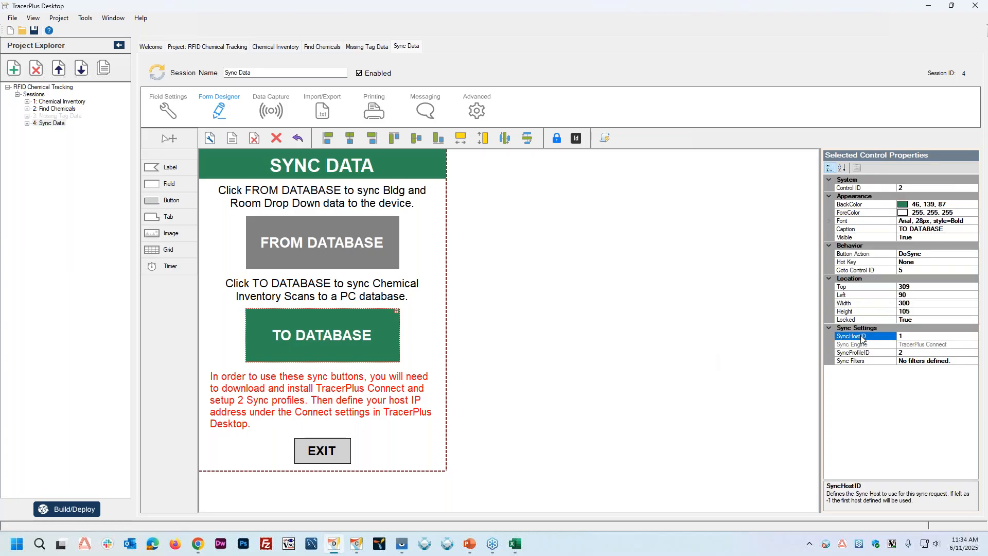
{"action": "left_click", "coordinate": [910, 336]}
{"action": "left_click", "coordinate": [360, 549]}
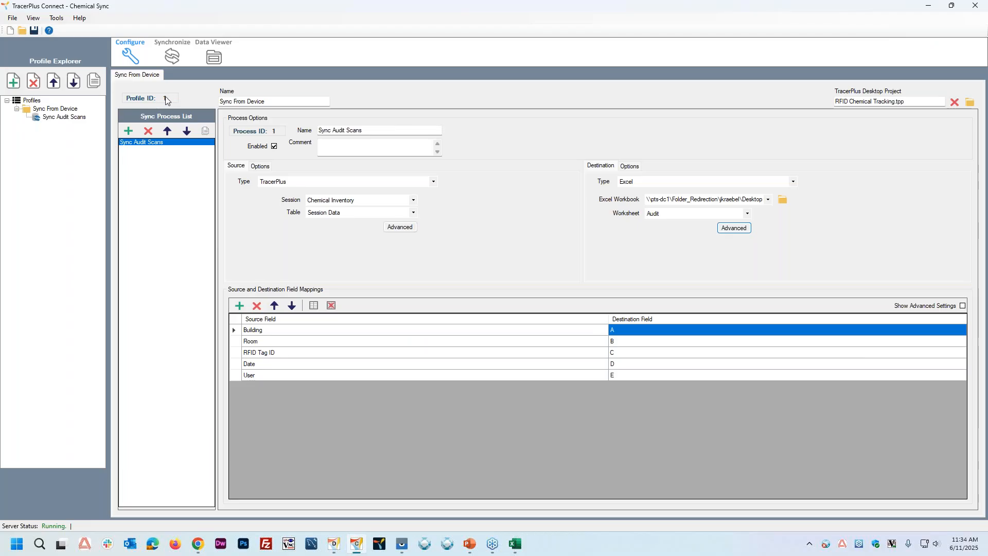
{"action": "left_click", "coordinate": [334, 544]}
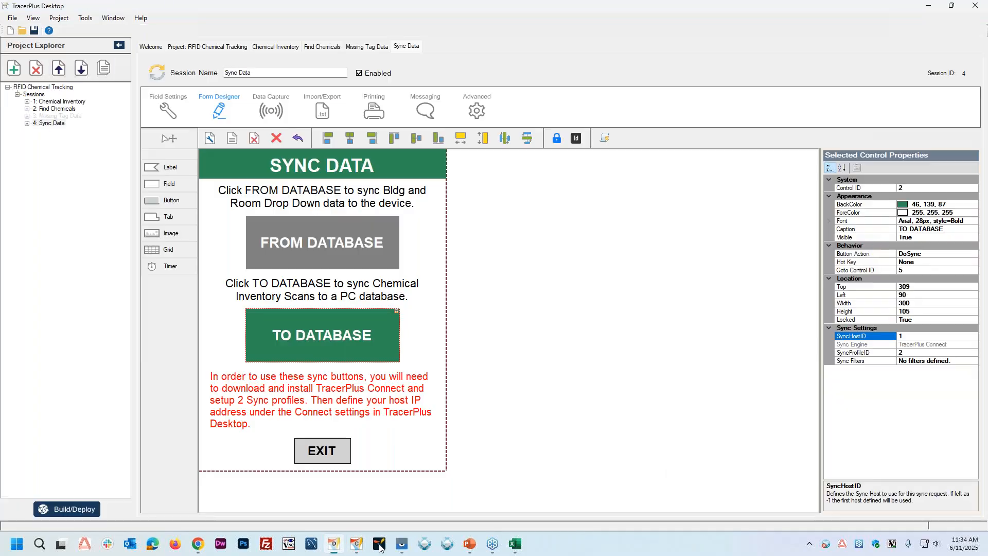
{"action": "left_click", "coordinate": [913, 353]}
{"action": "type", "text": "1"}
{"action": "key", "text": "Tab"}
{"action": "left_click", "coordinate": [339, 342]}
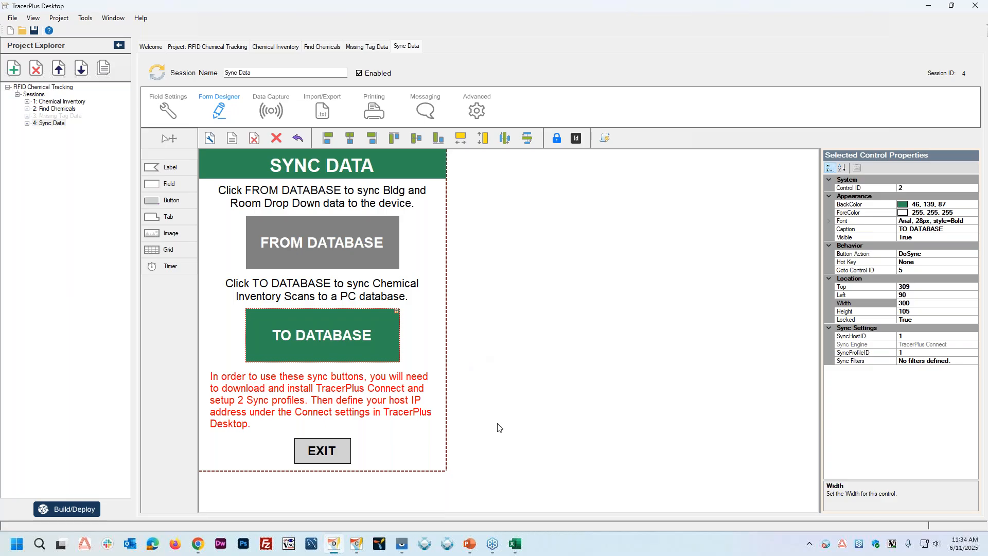
{"action": "left_click", "coordinate": [676, 374]}
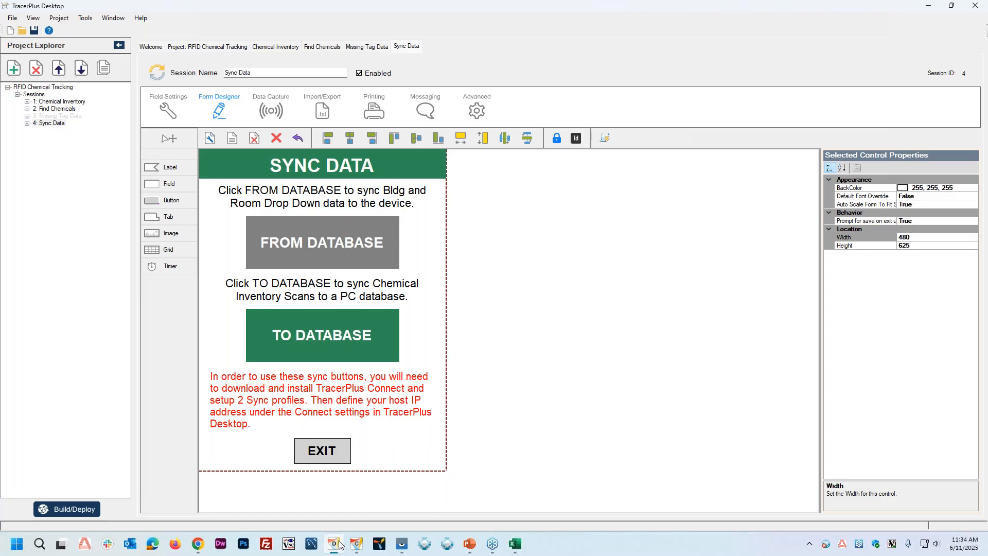
Step: Build and deploy the RFID Chemical Tracking project for Android through the deploy server
{"action": "left_click", "coordinate": [357, 544]}
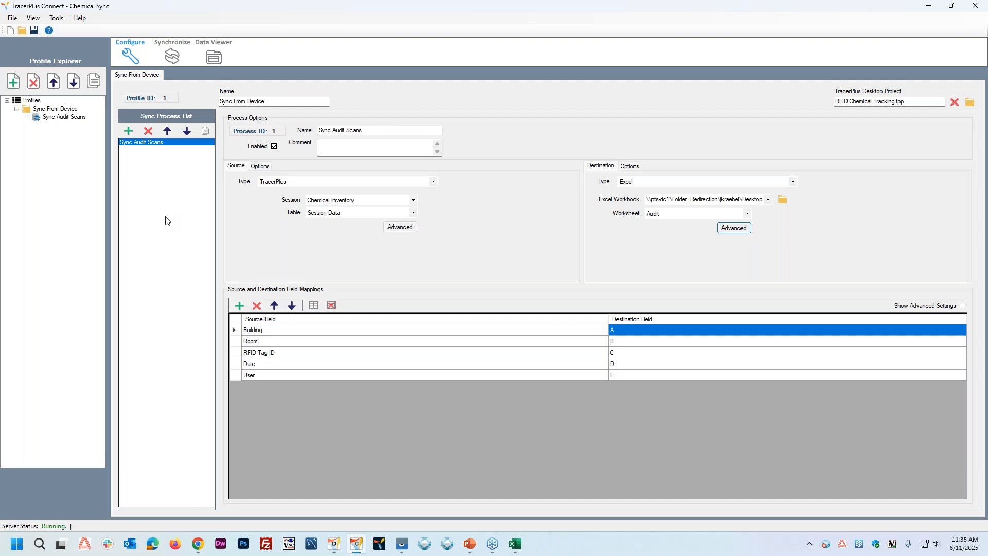
{"action": "left_click", "coordinate": [334, 546]}
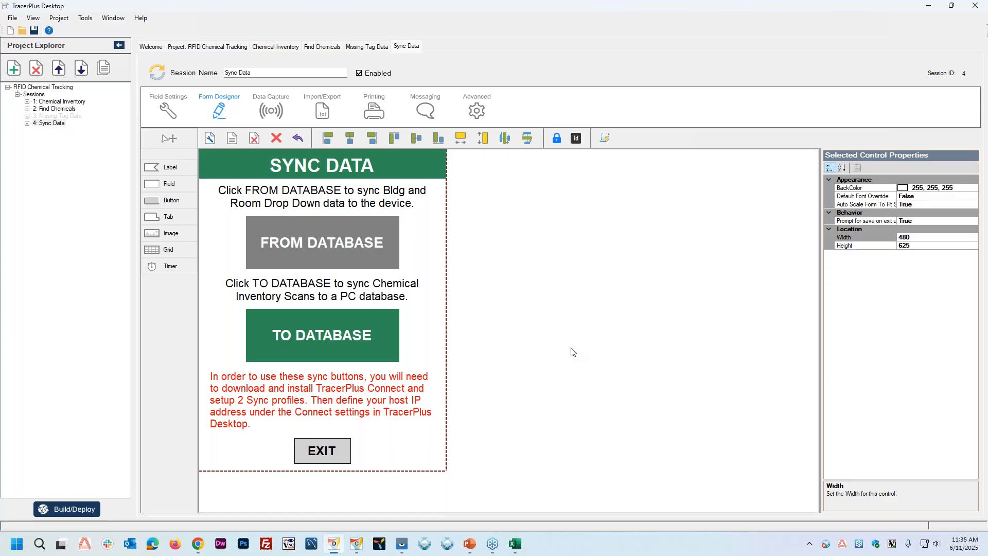
{"action": "left_click", "coordinate": [56, 511]}
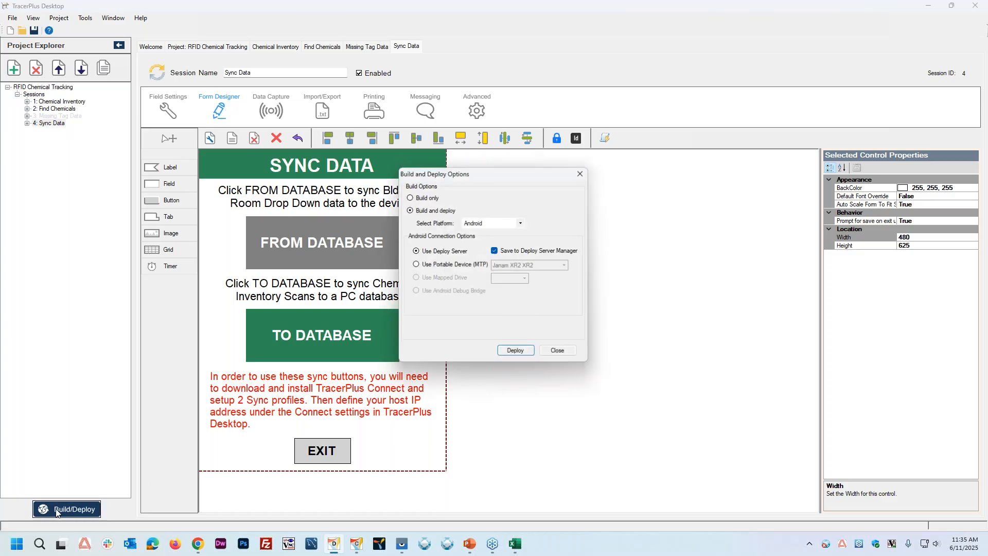
{"action": "left_click", "coordinate": [517, 354]}
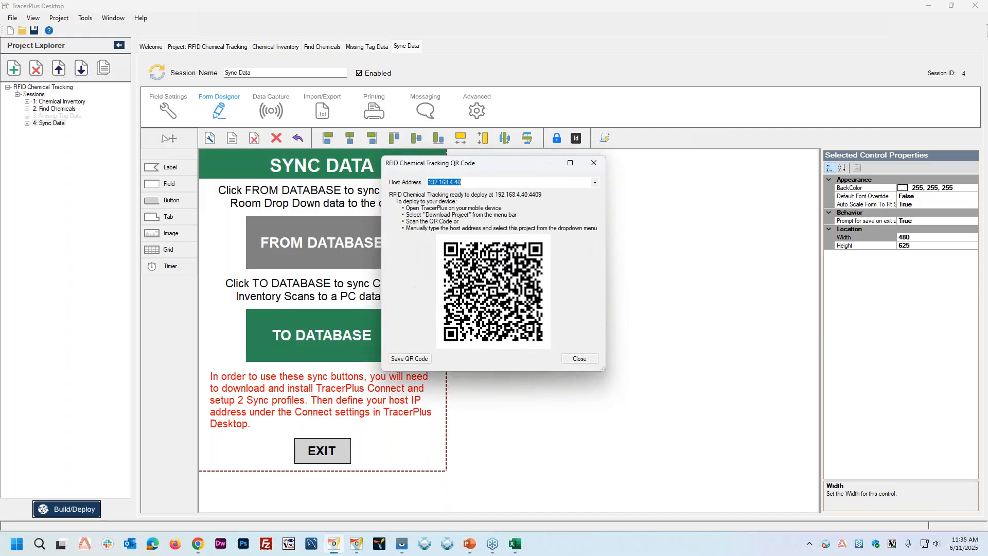
Step: Bring up the mirrored XR2 device, download the RFID Chemical Tracking project to it, and close the deployment dialogs
{"action": "left_click", "coordinate": [402, 544]}
{"action": "left_click", "coordinate": [426, 491]}
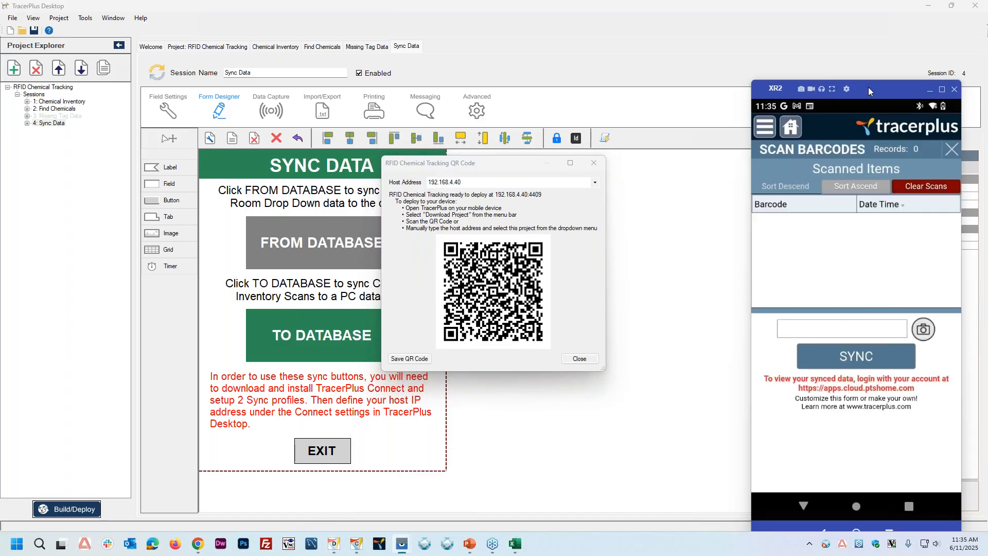
{"action": "left_click_drag", "start_coordinate": [869, 91], "coordinate": [783, 81]}
{"action": "left_click", "coordinate": [857, 138]}
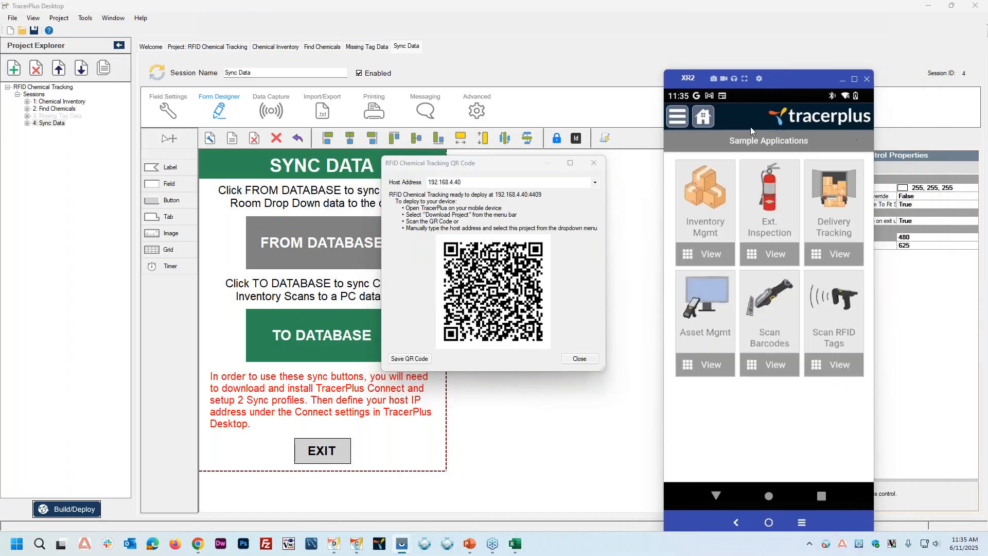
{"action": "left_click", "coordinate": [678, 118]}
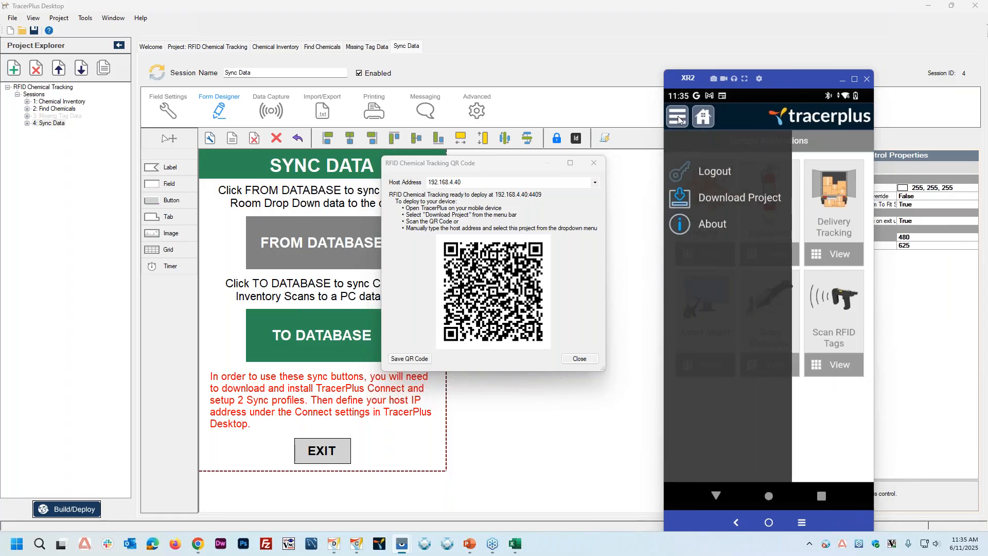
{"action": "left_click", "coordinate": [727, 199]}
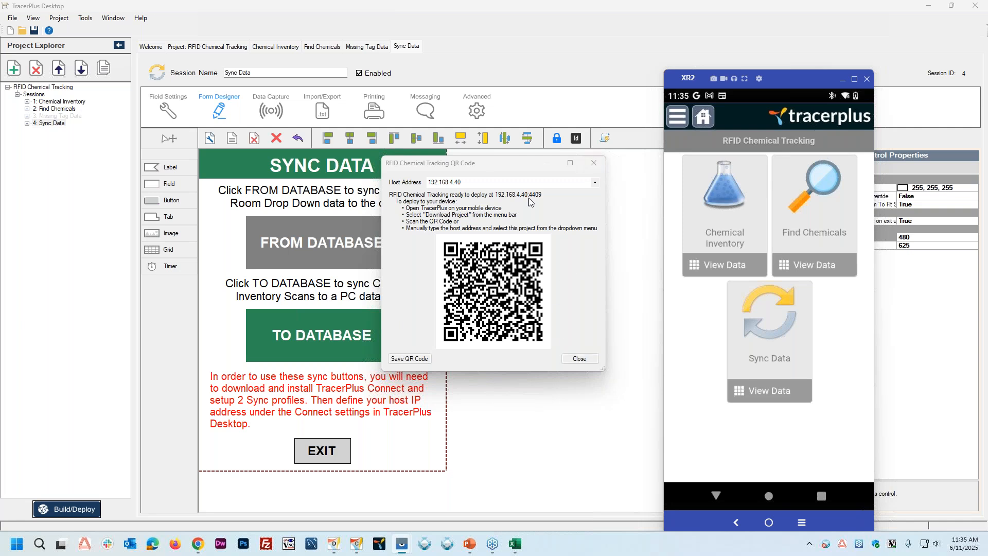
{"action": "left_click", "coordinate": [579, 359]}
{"action": "left_click", "coordinate": [567, 354]}
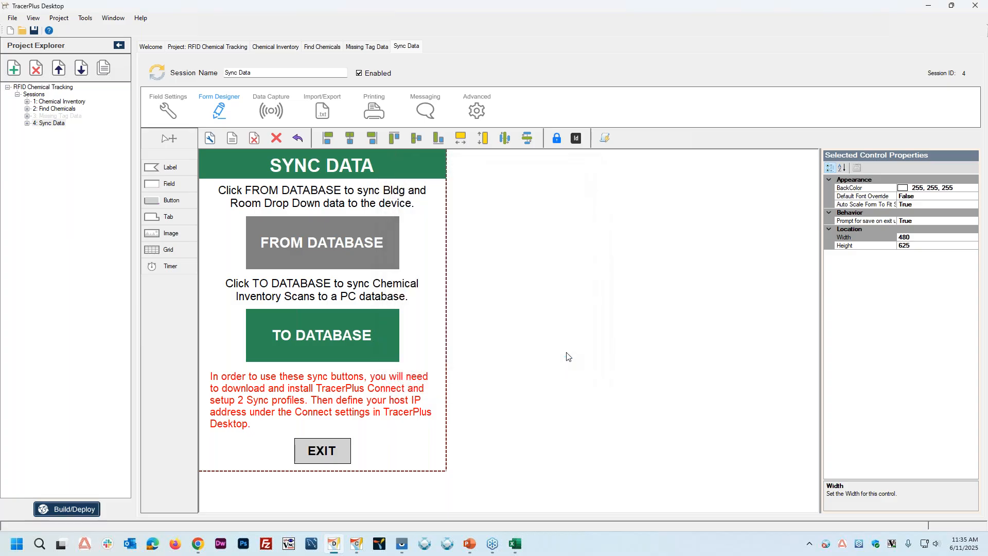
Step: Switch to TracerPlus Connect's synchronization view and inspect the Sync Data form on the mirrored XR2 device
{"action": "left_click", "coordinate": [355, 547]}
{"action": "left_click", "coordinate": [173, 59]}
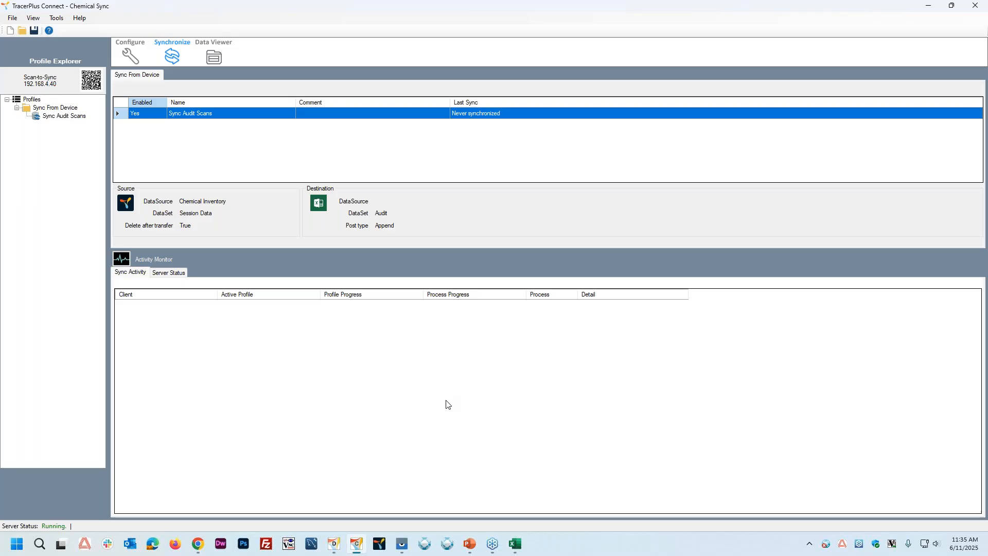
{"action": "mouse_move", "coordinate": [400, 544]}
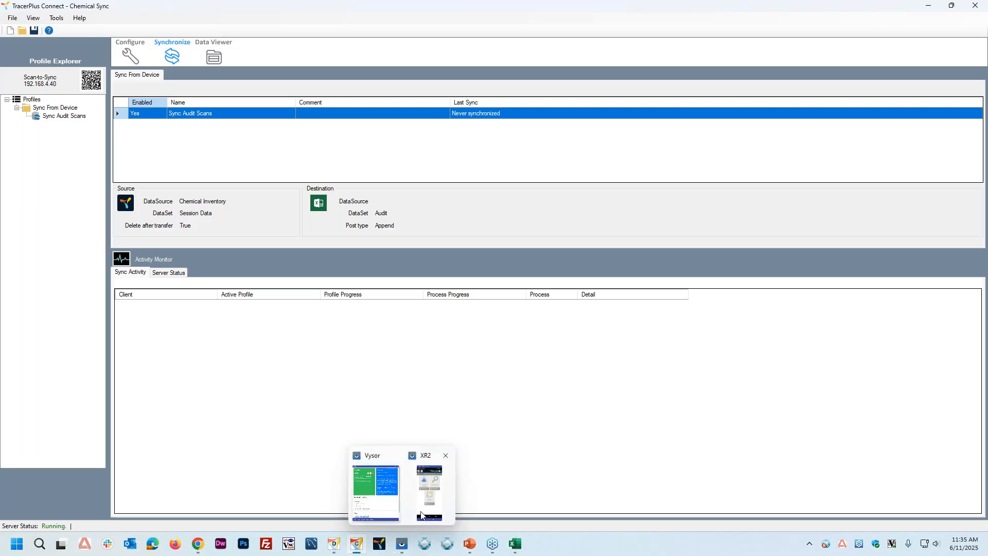
{"action": "left_click", "coordinate": [421, 515]}
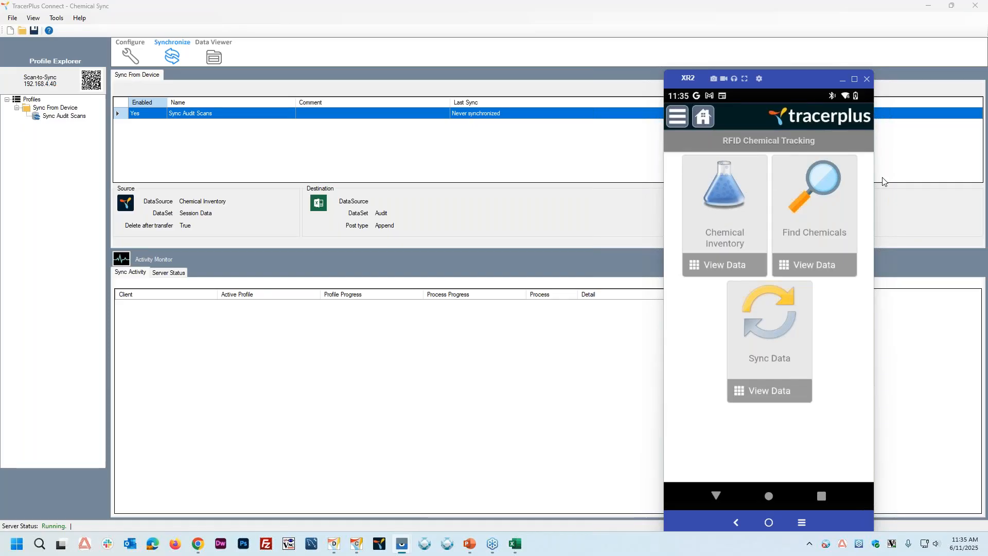
{"action": "left_click", "coordinate": [777, 335]}
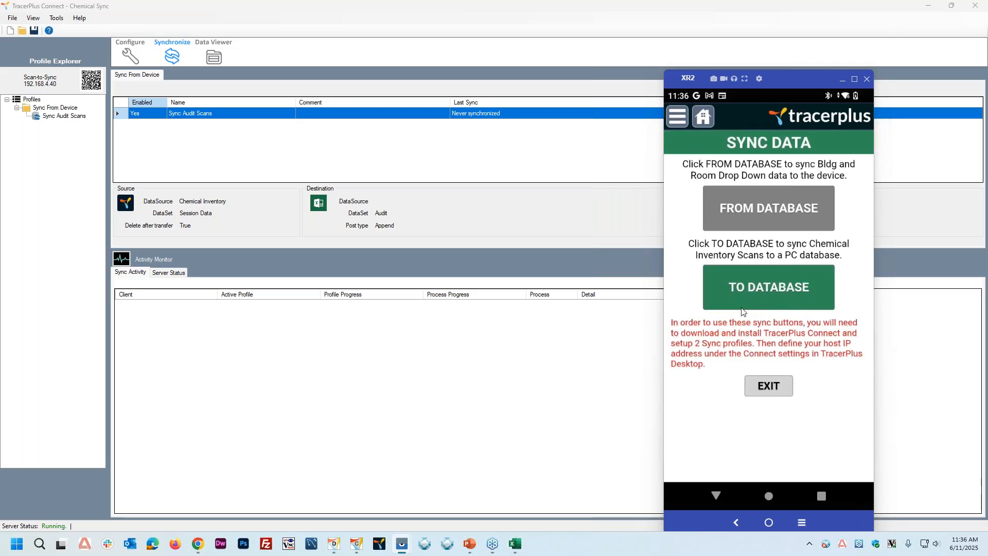
{"action": "left_click", "coordinate": [769, 390]}
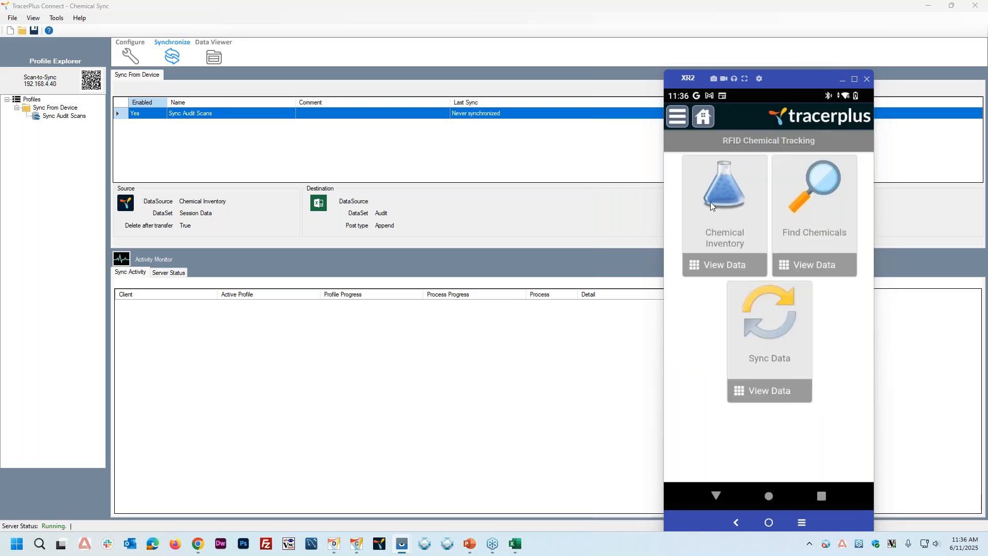
Step: Open the Chemical Inventory form on the XR2 and select Building 1 and Room 1 for RFID scanning
{"action": "left_click", "coordinate": [716, 195]}
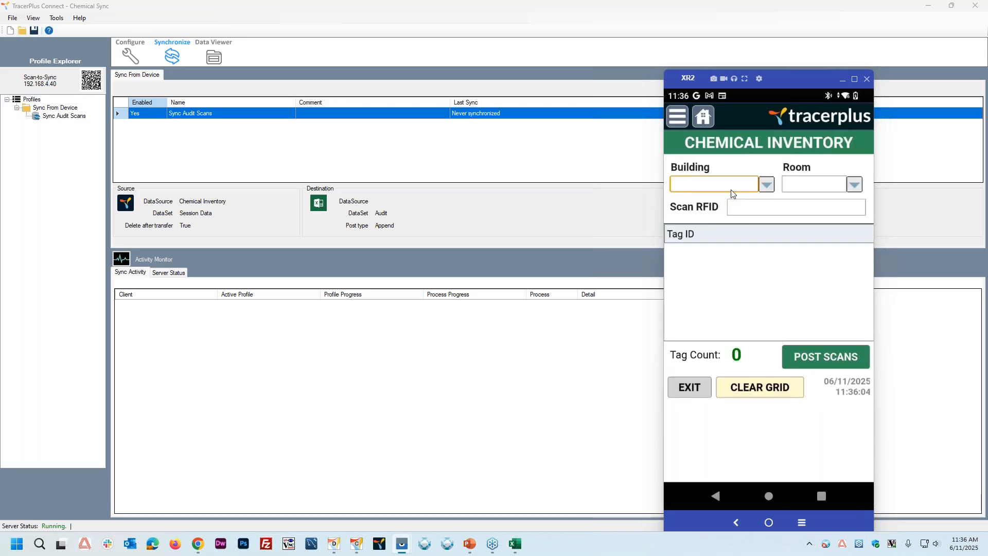
{"action": "left_click", "coordinate": [766, 186]}
{"action": "left_click", "coordinate": [723, 316]}
{"action": "left_click", "coordinate": [856, 182]}
{"action": "left_click", "coordinate": [704, 314]}
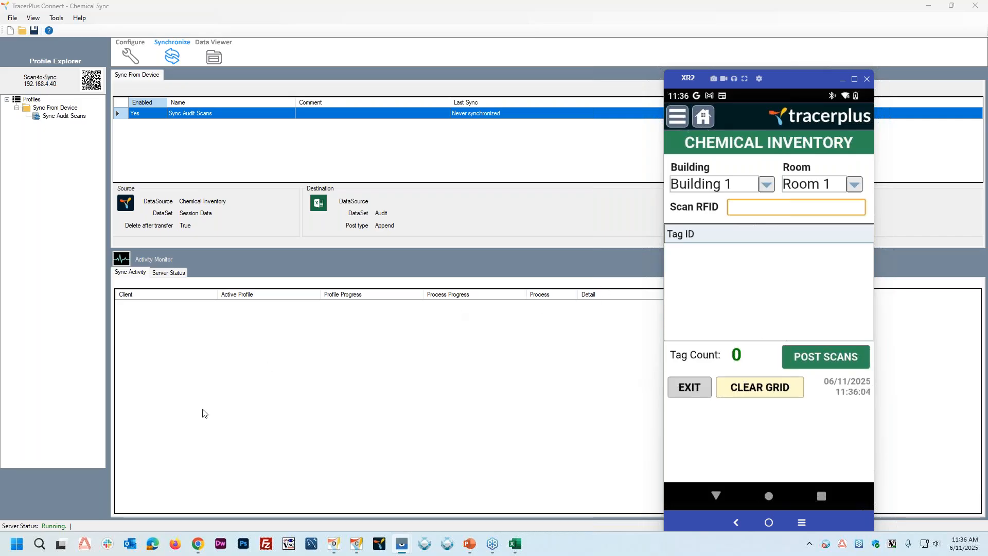
Step: In TracerPlus Desktop, set Enabled to True for the Janam RFID - XR2 reader in the project's advanced reader parameters
{"action": "left_click", "coordinate": [335, 543]}
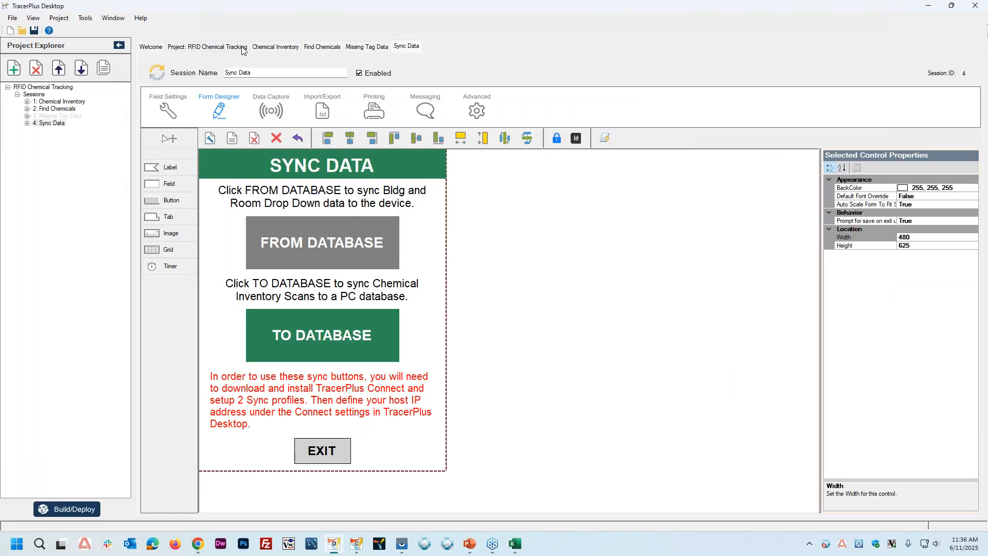
{"action": "left_click", "coordinate": [207, 49]}
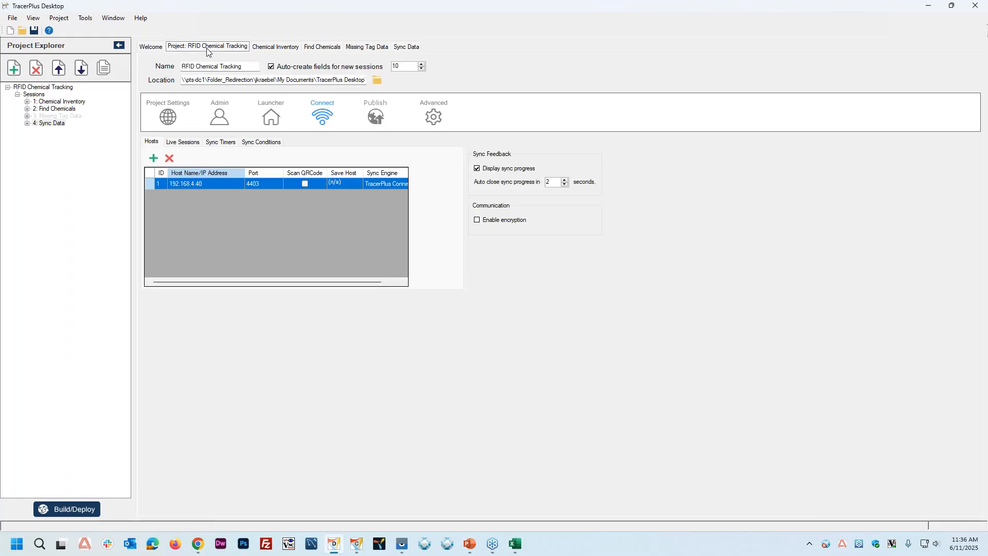
{"action": "left_click", "coordinate": [437, 115]}
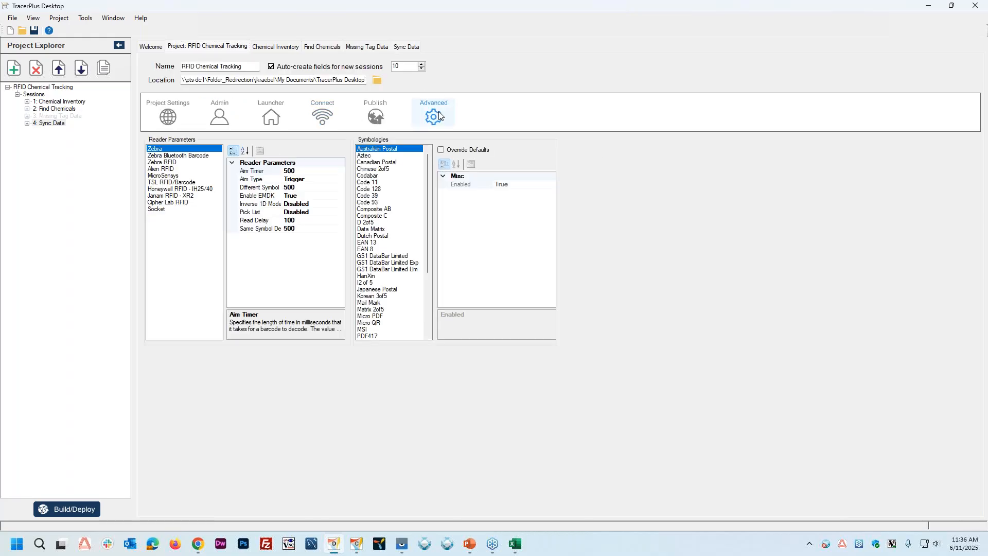
{"action": "left_click", "coordinate": [170, 199]}
{"action": "left_click", "coordinate": [304, 171]}
{"action": "left_click", "coordinate": [340, 171]}
{"action": "left_click", "coordinate": [299, 186]}
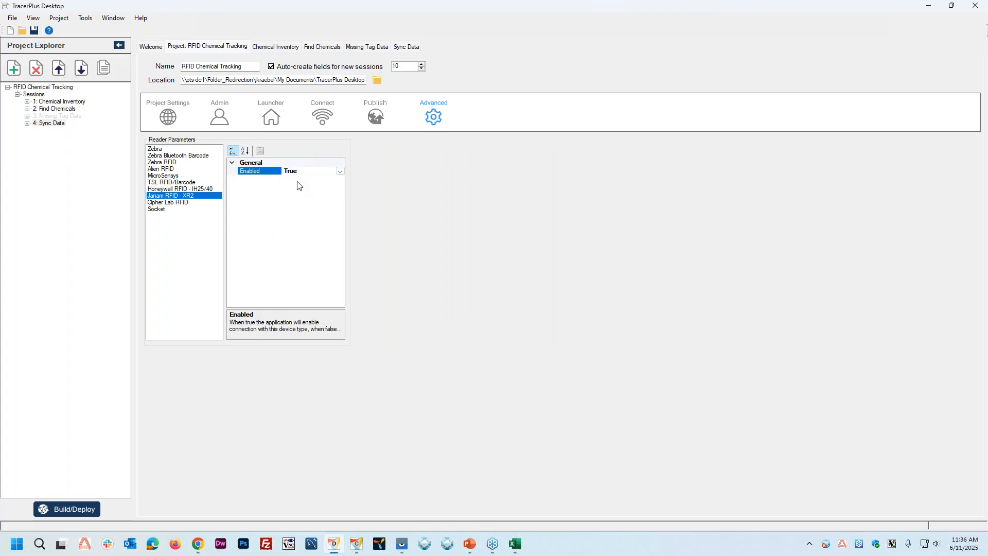
{"action": "left_click", "coordinate": [186, 204]}
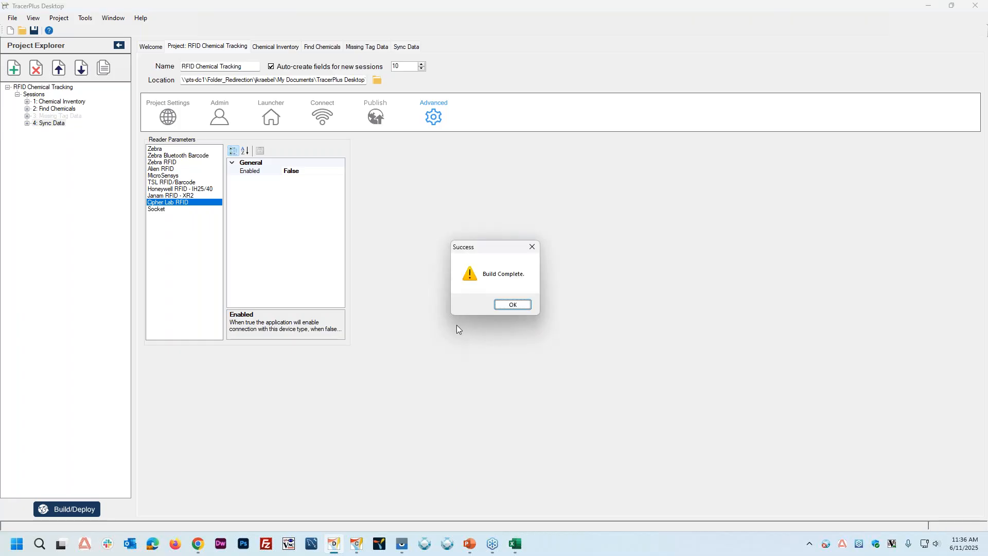
{"action": "left_click", "coordinate": [508, 306]}
{"action": "mouse_move", "coordinate": [409, 548]}
{"action": "left_click", "coordinate": [445, 502]}
{"action": "left_click", "coordinate": [680, 119]}
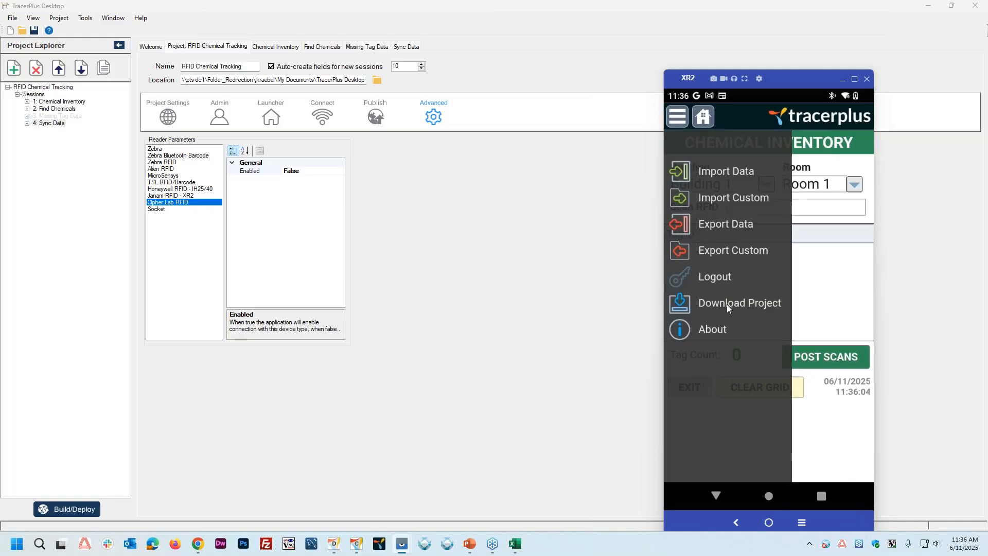
{"action": "left_click", "coordinate": [727, 304]}
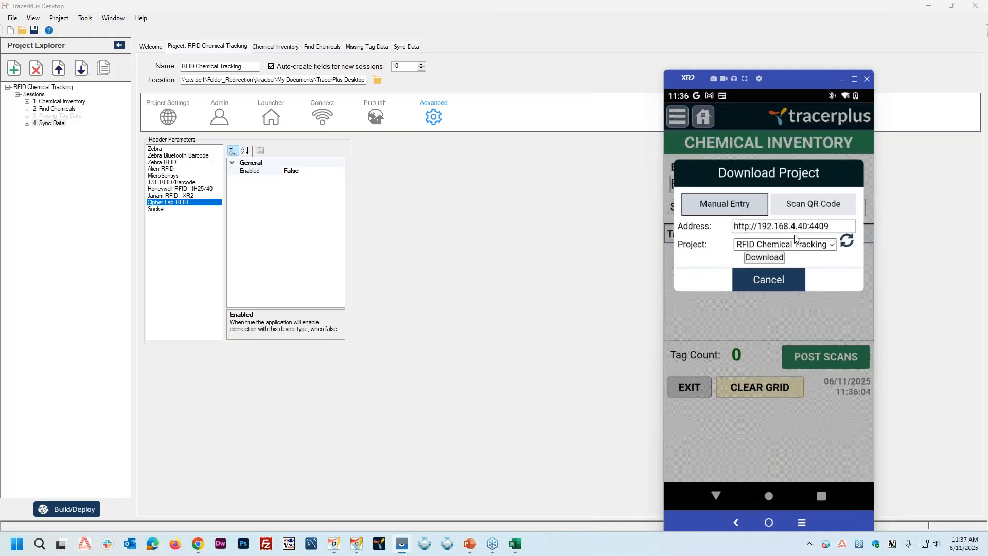
{"action": "left_click", "coordinate": [763, 261]}
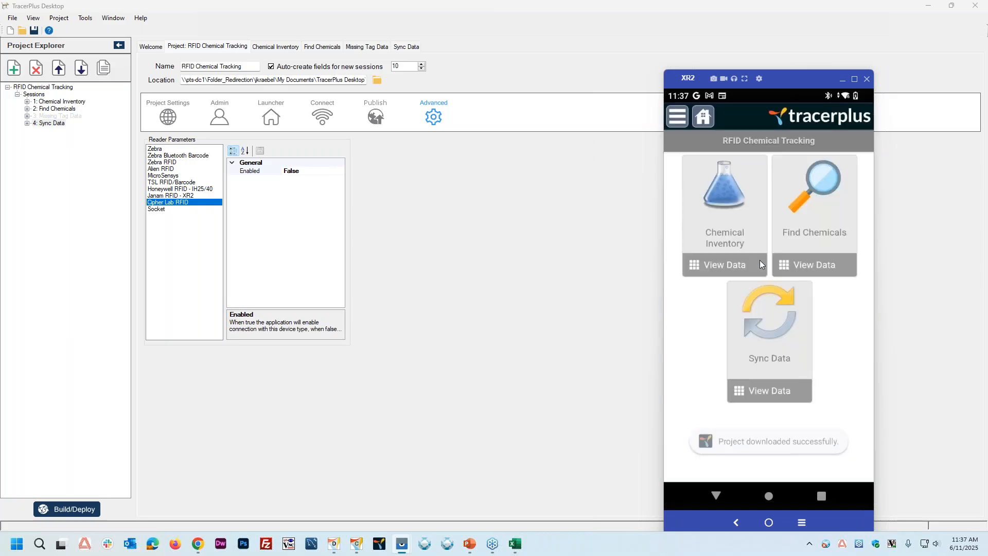
Step: Scan the RFID tags for Building 1, Room 1 in the XR2's Chemical Inventory form and post the scans
{"action": "left_click", "coordinate": [717, 193]}
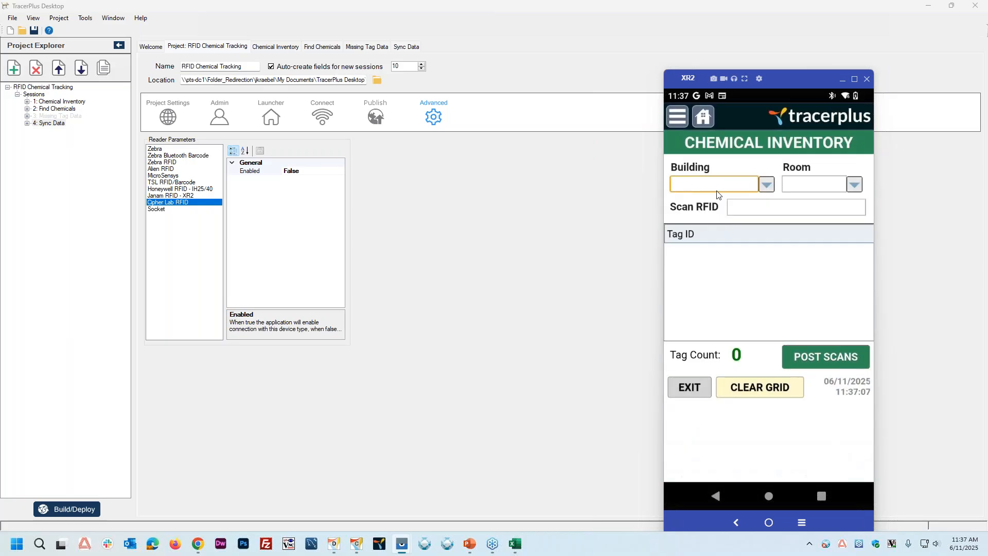
{"action": "left_click", "coordinate": [767, 184]}
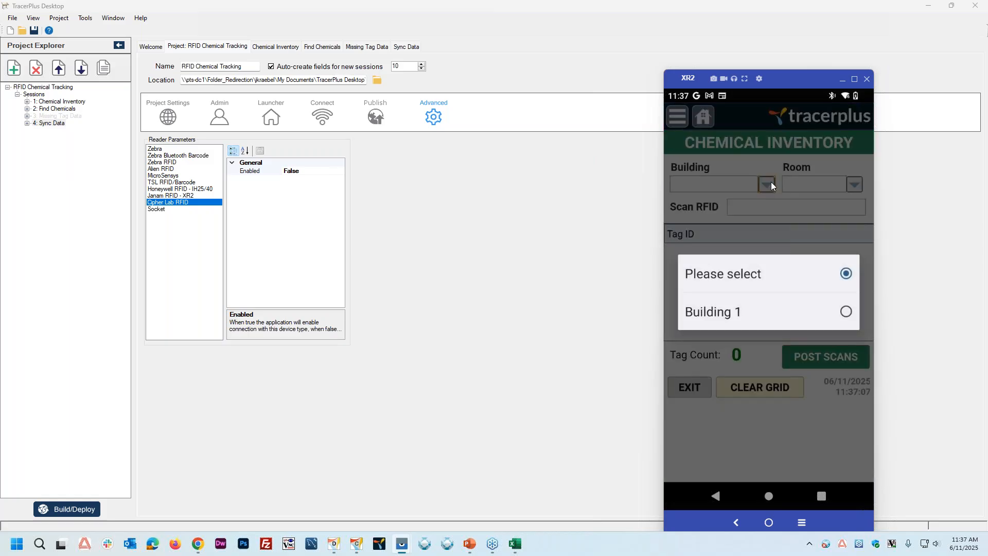
{"action": "left_click", "coordinate": [715, 311]}
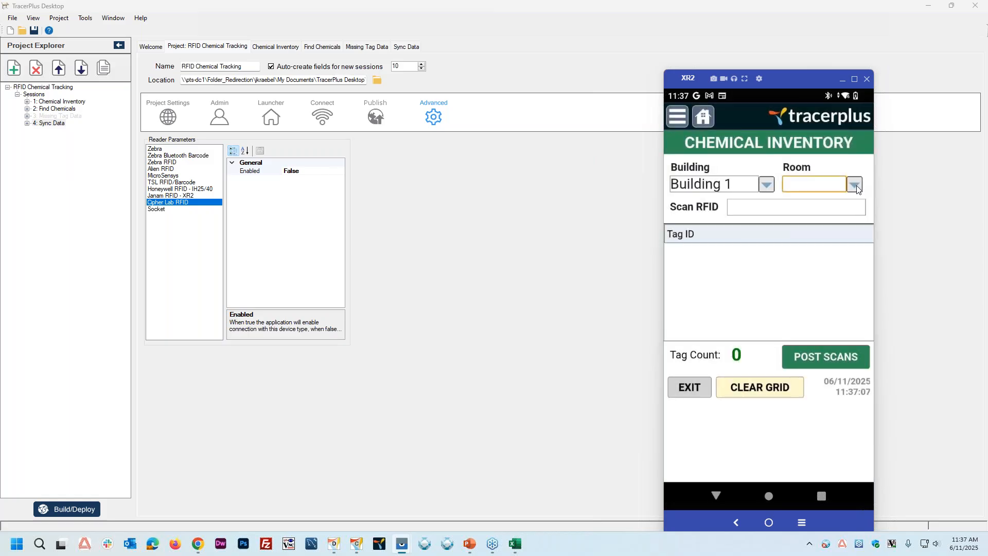
{"action": "left_click", "coordinate": [855, 185]}
{"action": "left_click", "coordinate": [726, 313]}
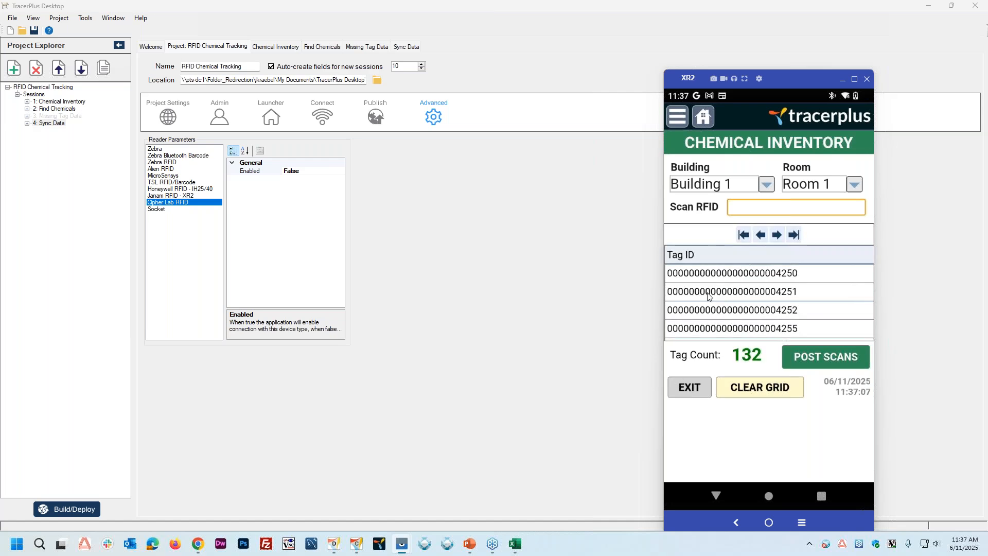
{"action": "left_click", "coordinate": [830, 357]}
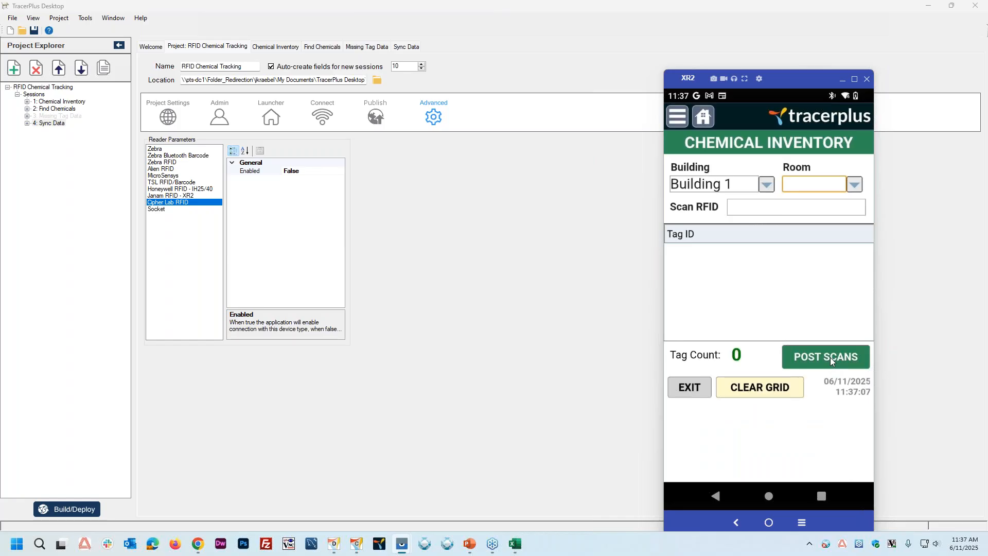
Step: Exit the form and review the posted Chemical Inventory records on the device, including the tag ID and date columns
{"action": "left_click", "coordinate": [686, 392]}
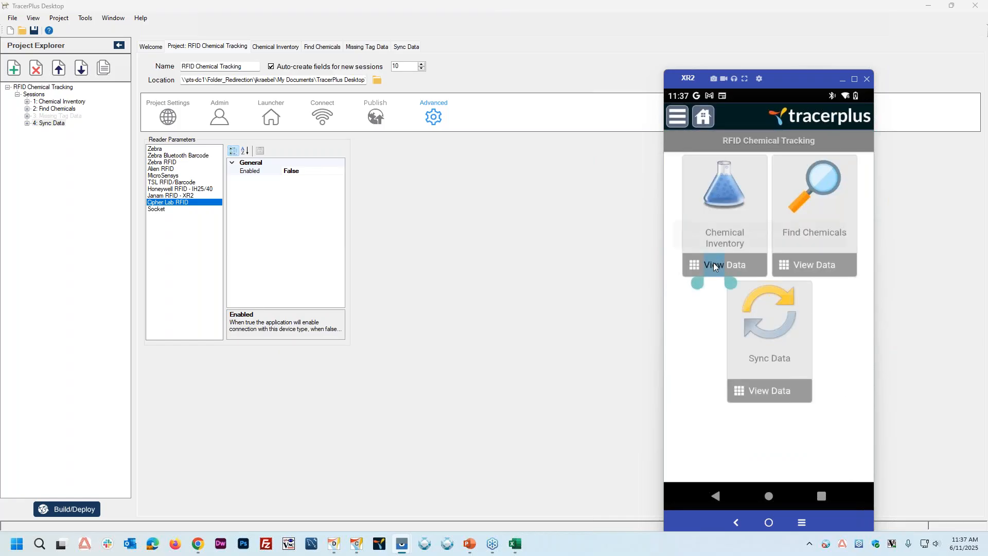
{"action": "left_click", "coordinate": [755, 263]}
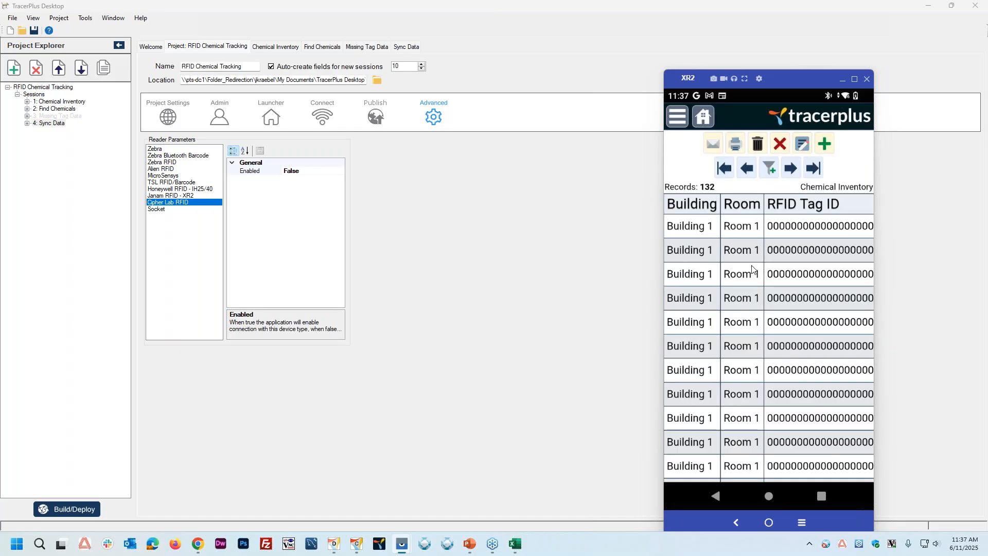
{"action": "left_click_drag", "start_coordinate": [835, 302], "coordinate": [686, 303]}
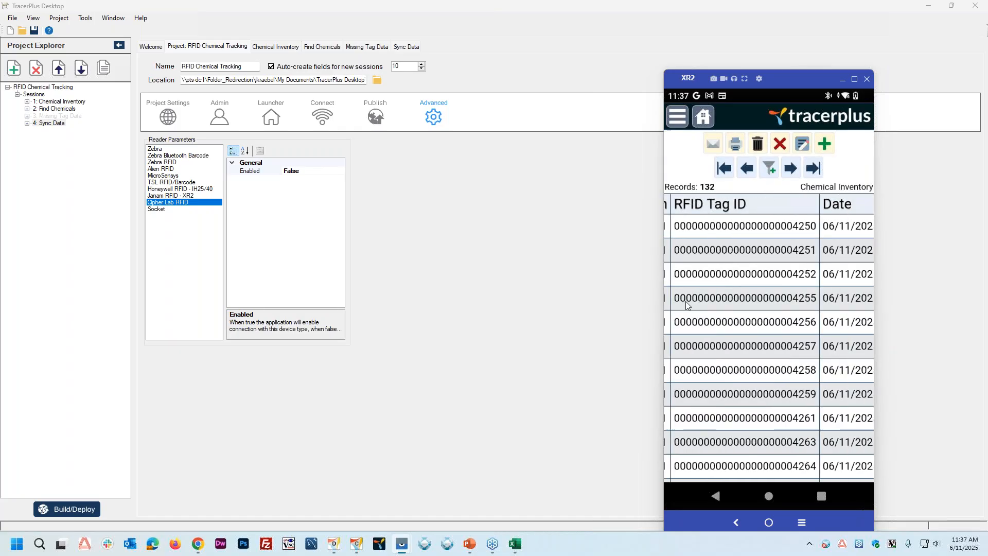
{"action": "left_click_drag", "start_coordinate": [856, 320], "coordinate": [913, 334]}
{"action": "left_click_drag", "start_coordinate": [737, 343], "coordinate": [860, 357]}
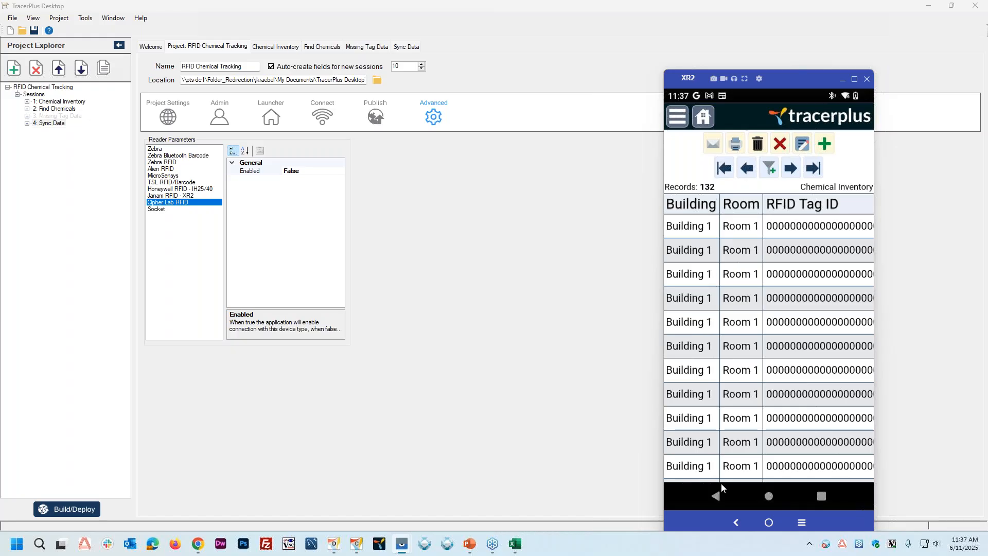
{"action": "left_click", "coordinate": [718, 497]}
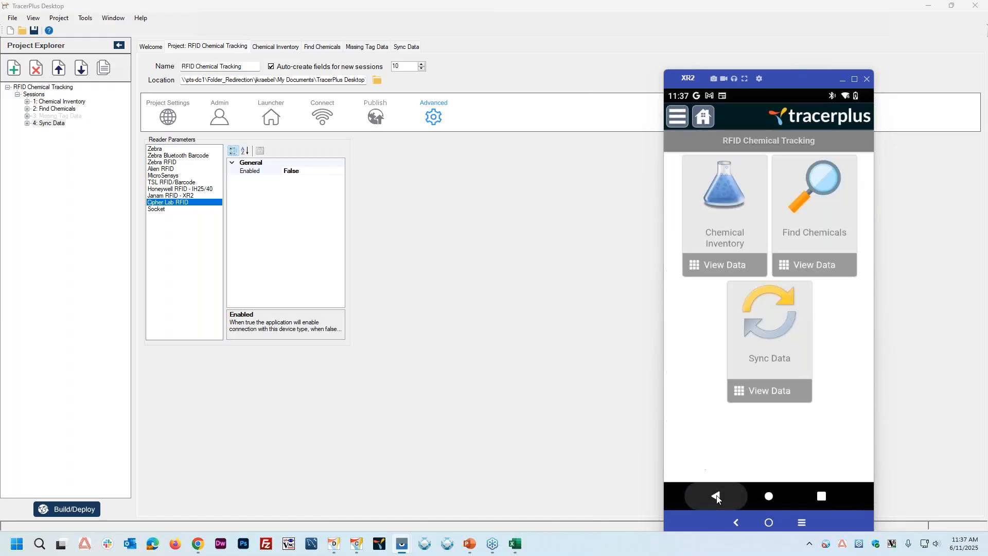
Step: Sync the device's Chemical Inventory scans to the PC database with TracerPlus Connect in view, and close Chemical Inventory.xlsx in Excel
{"action": "left_click", "coordinate": [776, 335]}
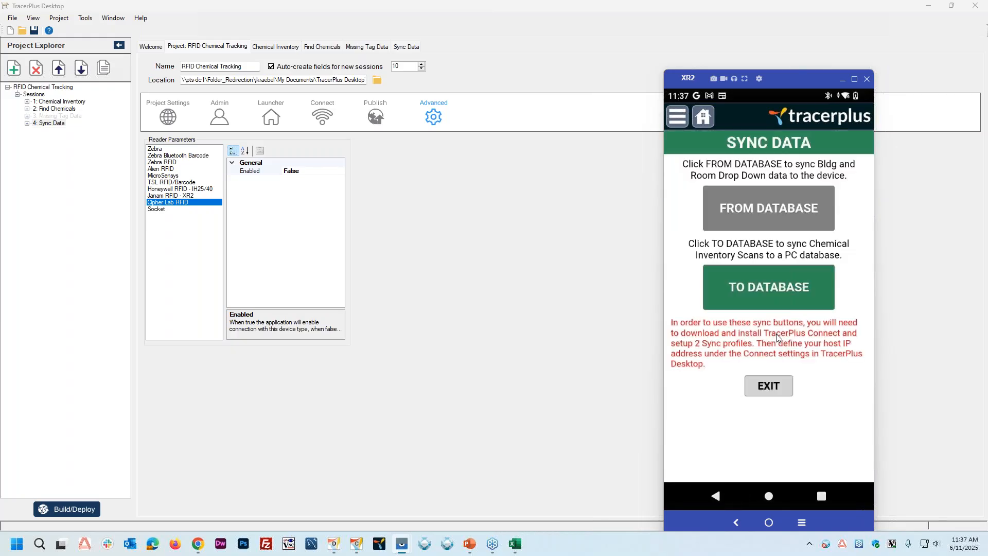
{"action": "left_click", "coordinate": [359, 549]}
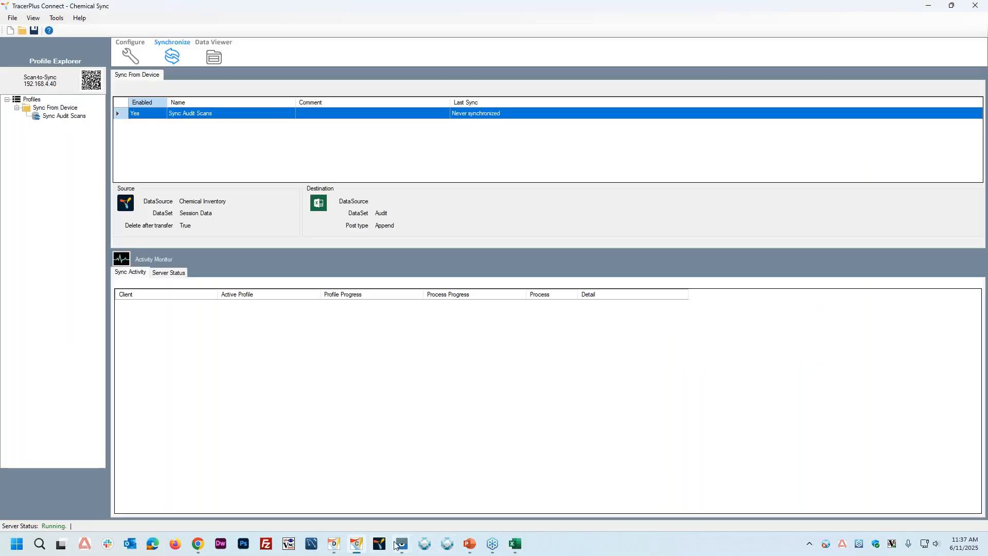
{"action": "mouse_move", "coordinate": [404, 546]}
{"action": "left_click", "coordinate": [434, 508]}
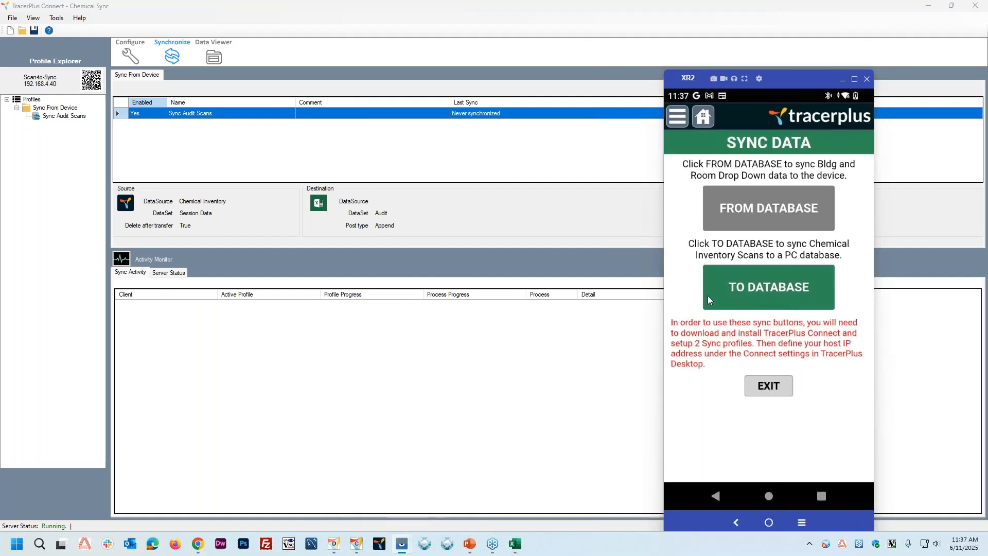
{"action": "left_click", "coordinate": [776, 292]}
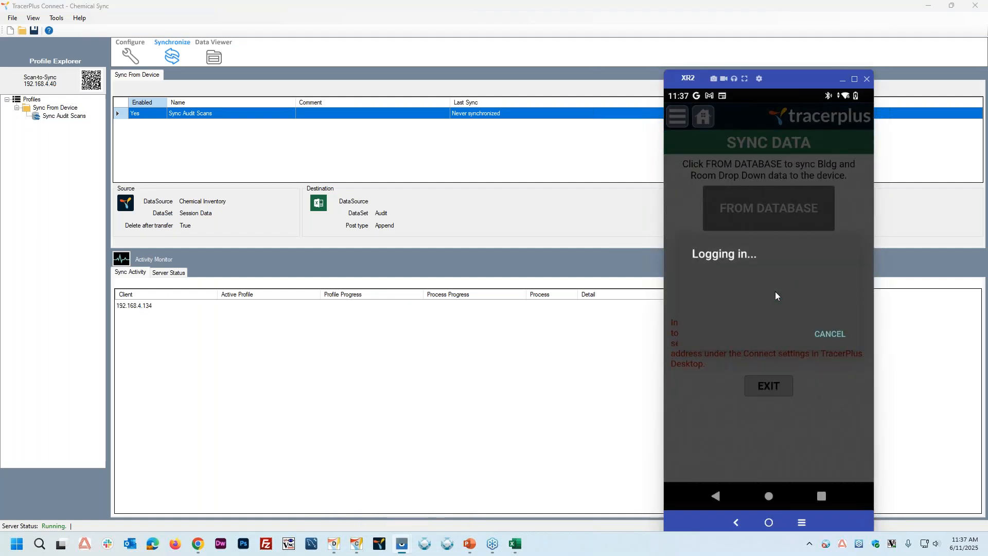
{"action": "left_click", "coordinate": [516, 544]}
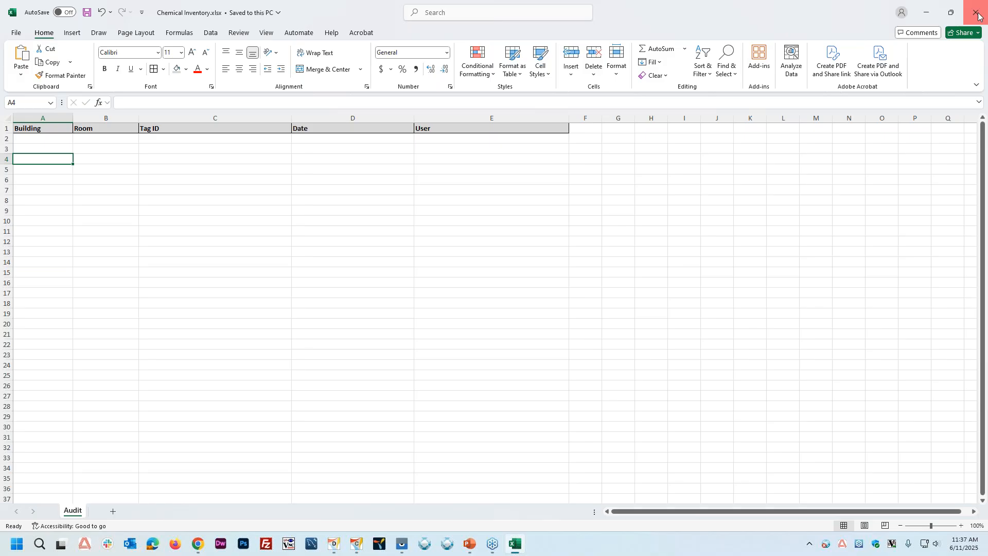
{"action": "left_click", "coordinate": [977, 12]}
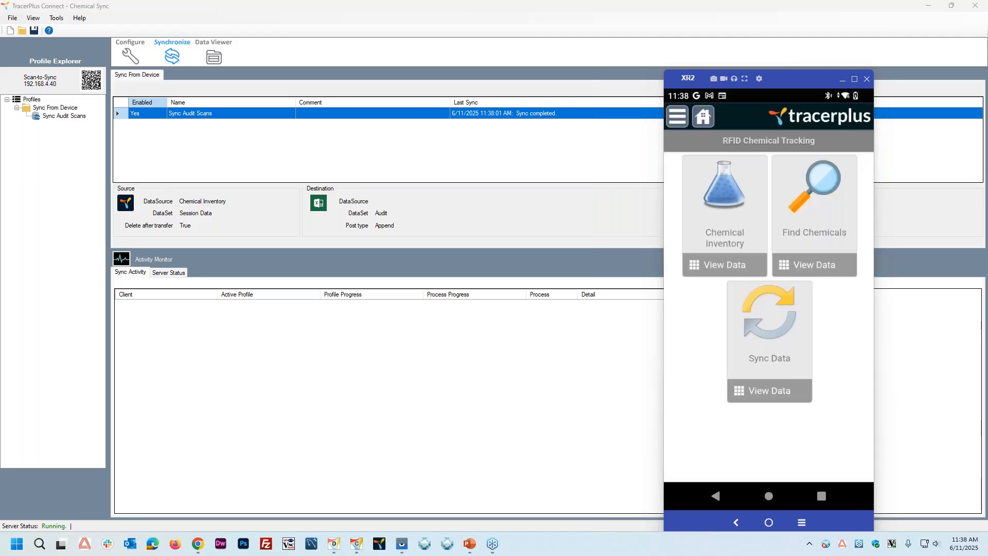
Step: Reopen Chemical Inventory.xlsx from the desktop in a maximized window and inspect the synced building, room and tag rows in the Audit sheet
{"action": "left_click", "coordinate": [927, 9]}
{"action": "left_click", "coordinate": [927, 5]}
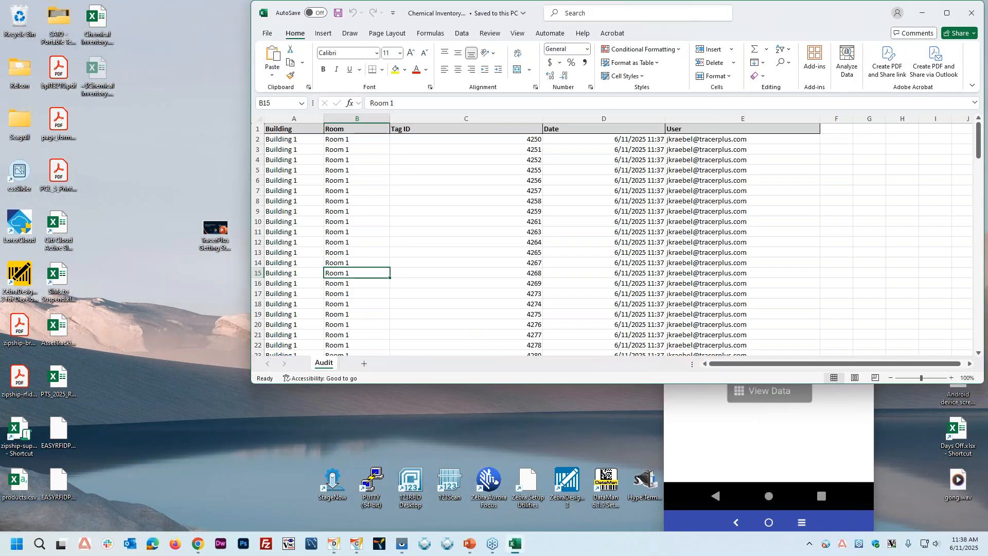
{"action": "double_click", "coordinate": [778, 13]}
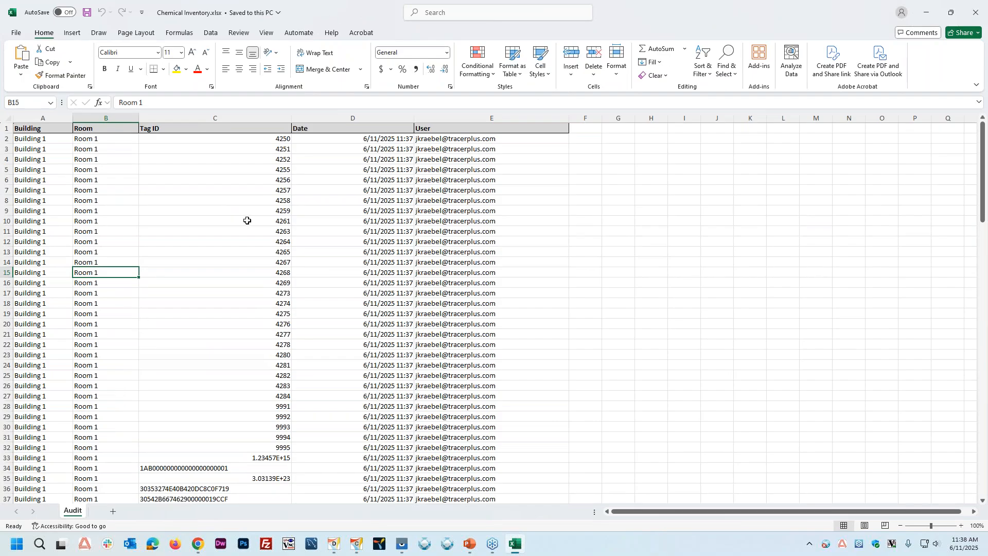
{"action": "left_click", "coordinate": [221, 305]}
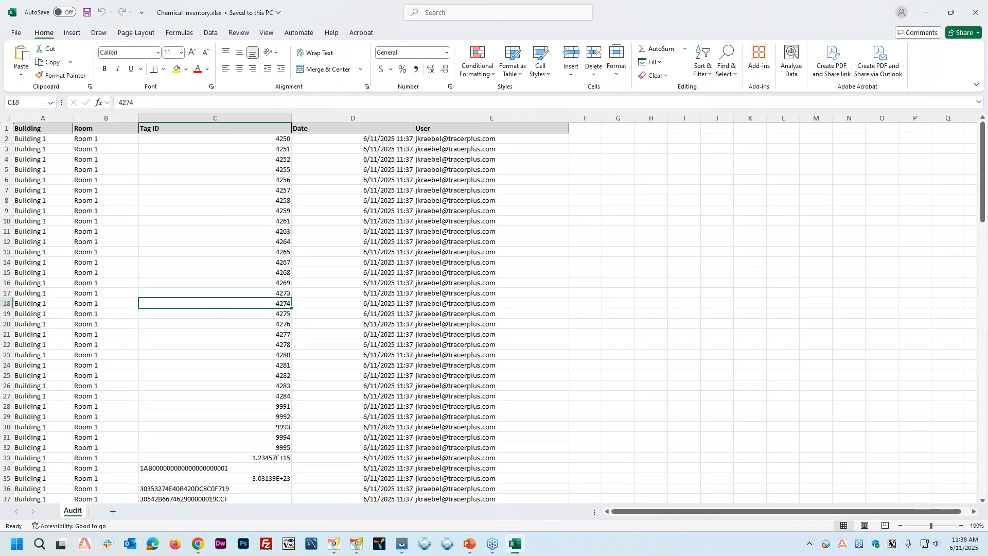
{"action": "left_click", "coordinate": [105, 179]}
{"action": "left_click", "coordinate": [187, 171]}
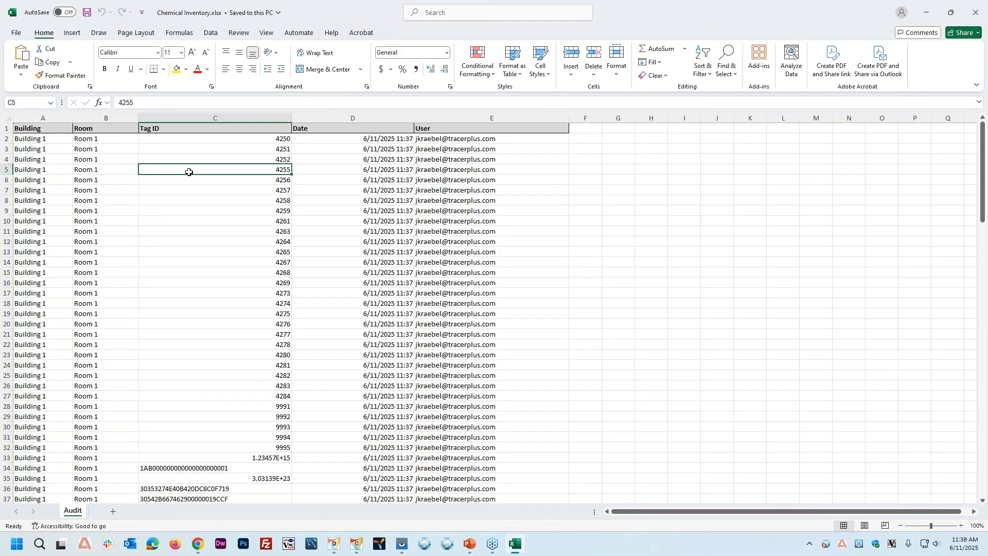
Step: Review the Date and User columns through the last synced row of the Audit sheet, and close Chemical Inventory.xlsx
{"action": "left_click", "coordinate": [365, 170]}
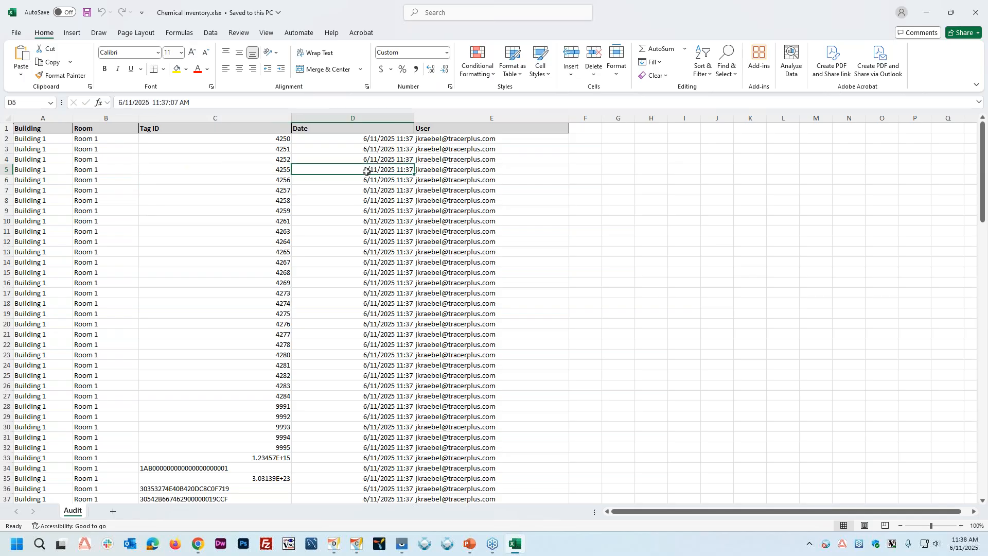
{"action": "left_click", "coordinate": [507, 190]}
{"action": "scroll", "coordinate": [508, 190], "scroll_direction": "down", "scroll_amount": 20}
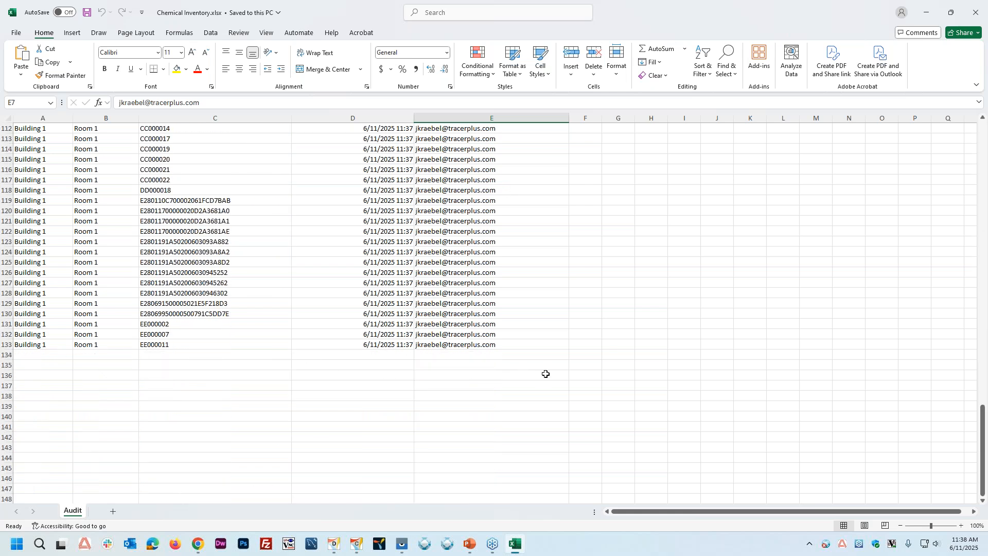
{"action": "scroll", "coordinate": [551, 373], "scroll_direction": "up", "scroll_amount": 20}
{"action": "left_click", "coordinate": [465, 315]}
{"action": "left_click", "coordinate": [158, 281]}
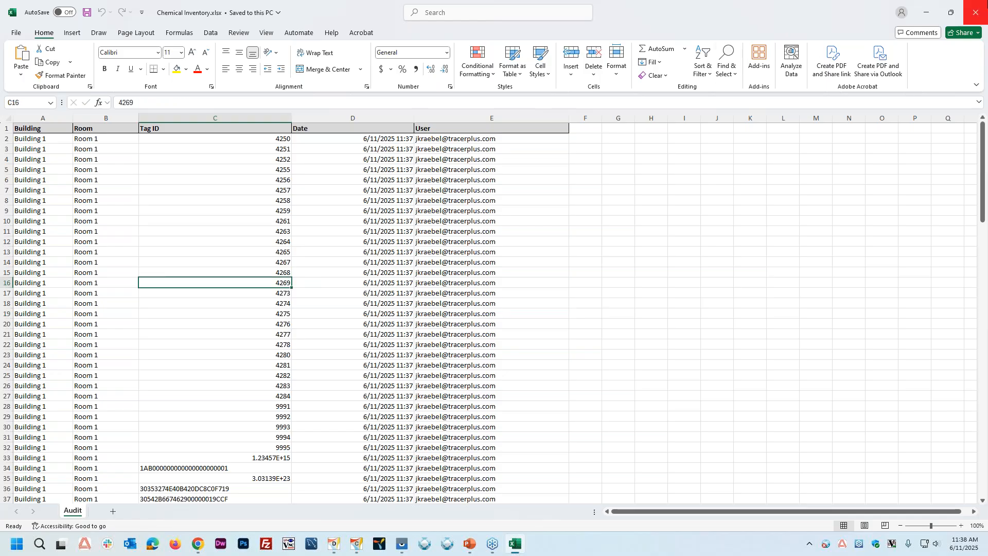
{"action": "left_click", "coordinate": [982, 8]}
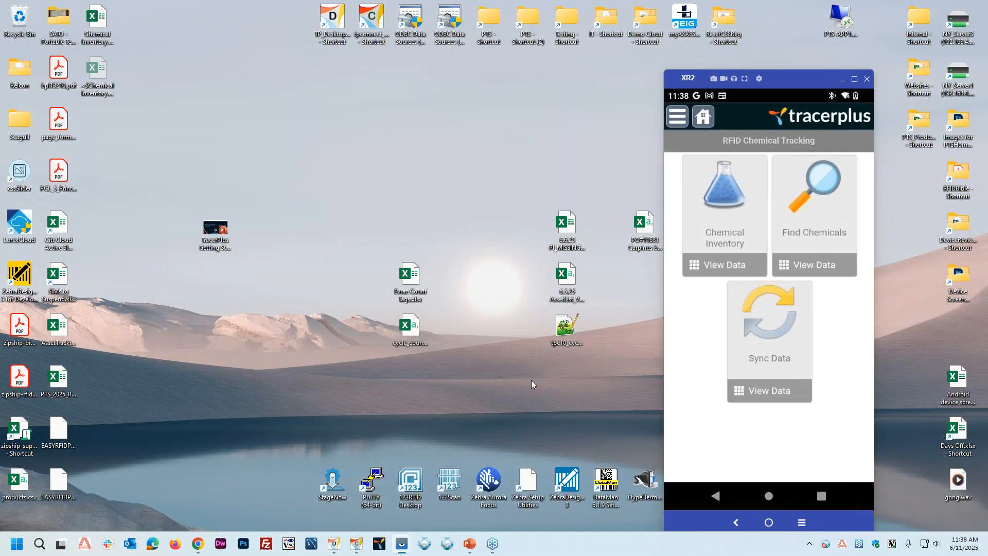
Step: Switch to TracerPlus Desktop, add a field named Tag_Filter to the Chemical Inventory session, and open its default value for editing
{"action": "mouse_move", "coordinate": [331, 550]}
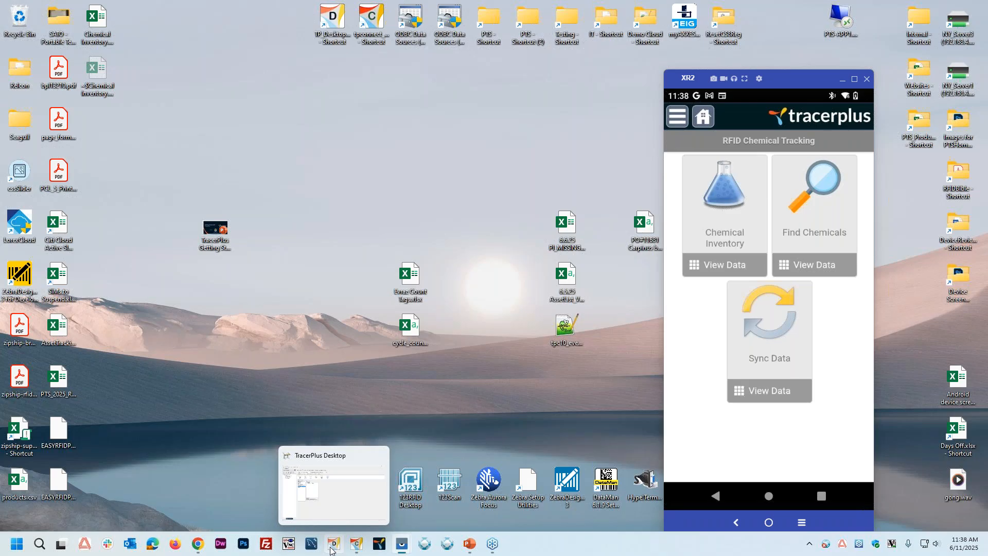
{"action": "left_click", "coordinate": [331, 549]}
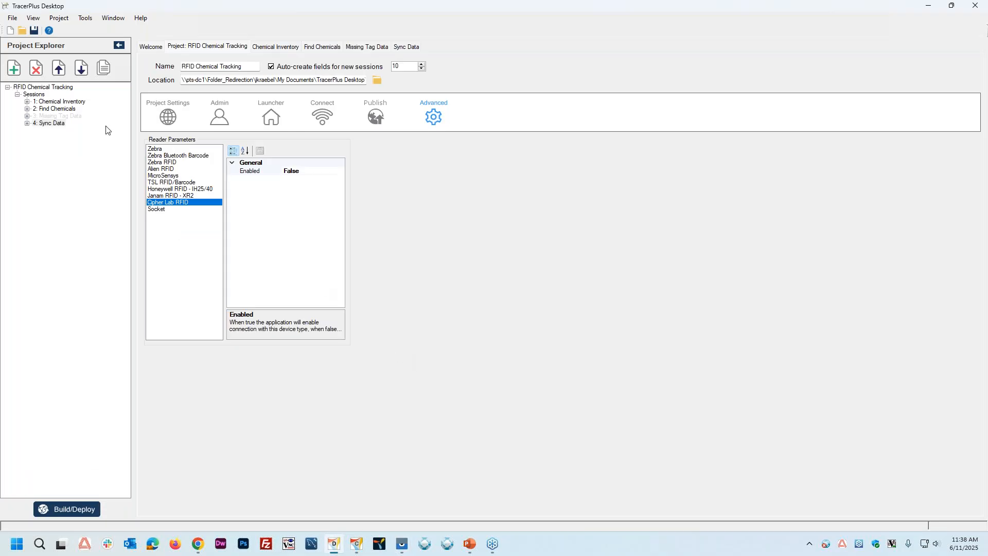
{"action": "left_click", "coordinate": [70, 102]}
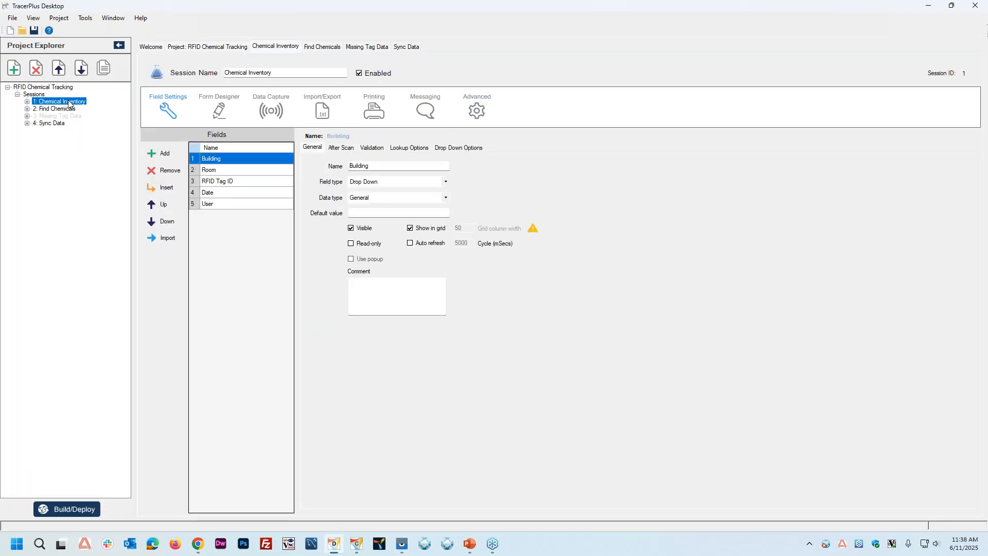
{"action": "left_click", "coordinate": [168, 151]}
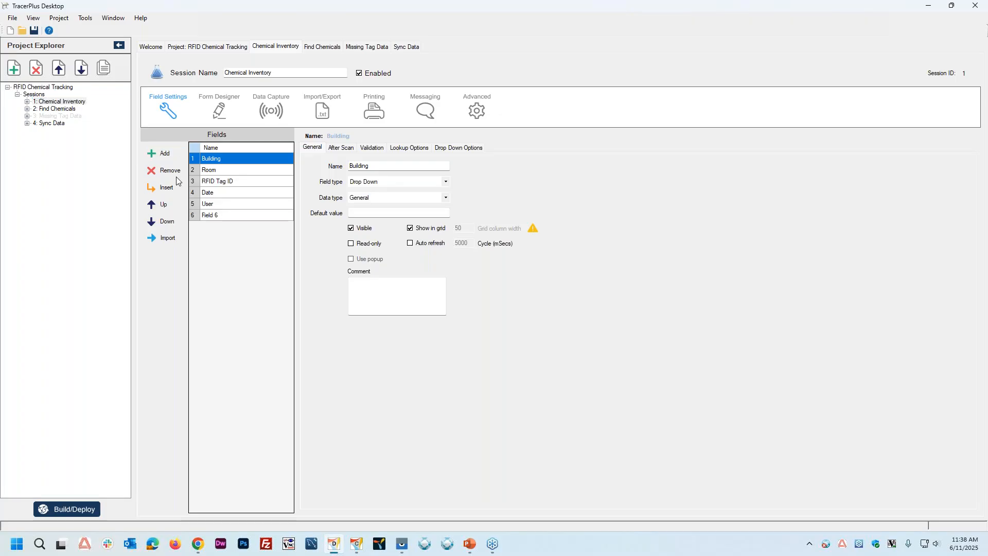
{"action": "type", "text": "Tag_Filte"}
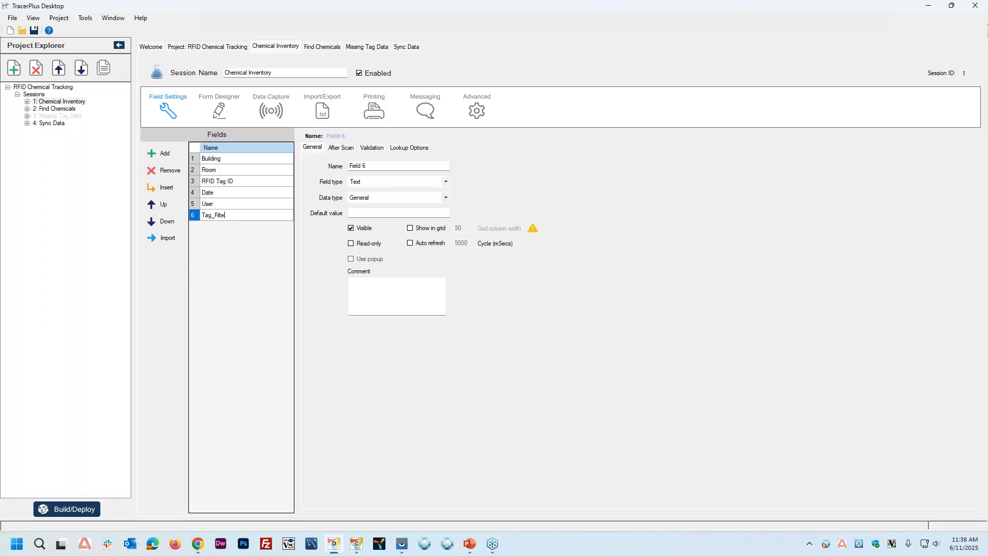
{"action": "type", "text": "r"}
{"action": "key", "text": "Return"}
{"action": "left_click", "coordinate": [361, 211]}
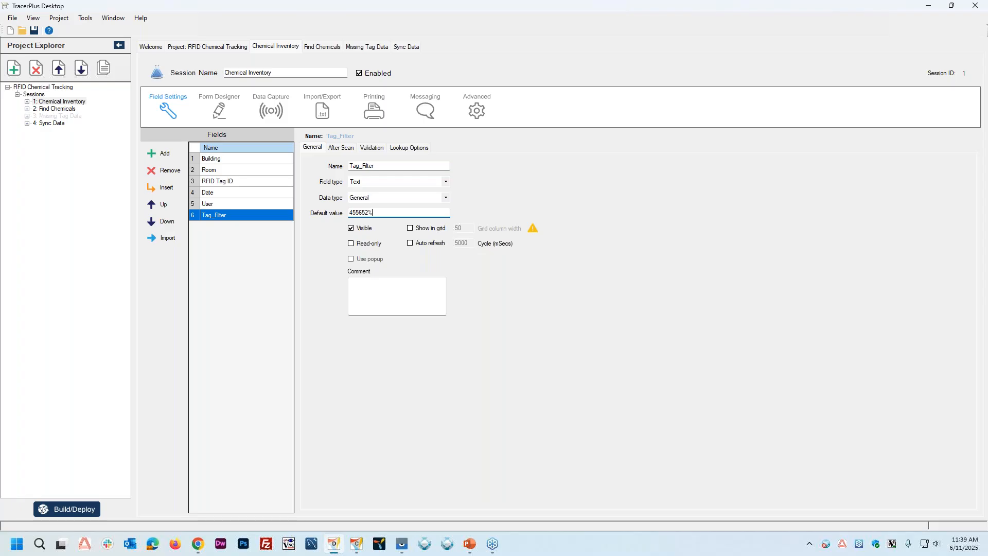
Step: Give the Tag_Filter field the default value 455652%, make it read-only, and add a filter to the Tag ID grid on the form
{"action": "left_click", "coordinate": [366, 244]}
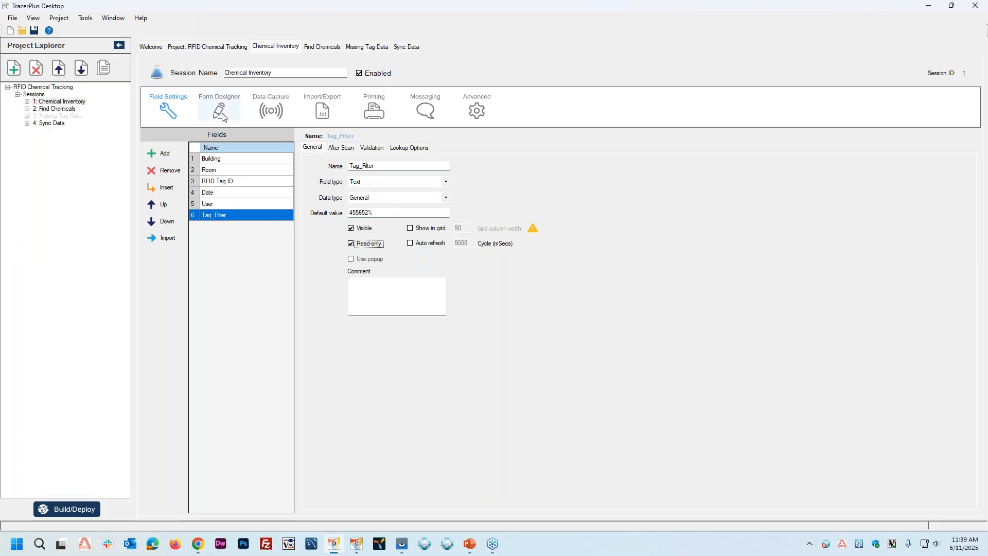
{"action": "left_click", "coordinate": [223, 117]}
{"action": "left_click", "coordinate": [298, 327]}
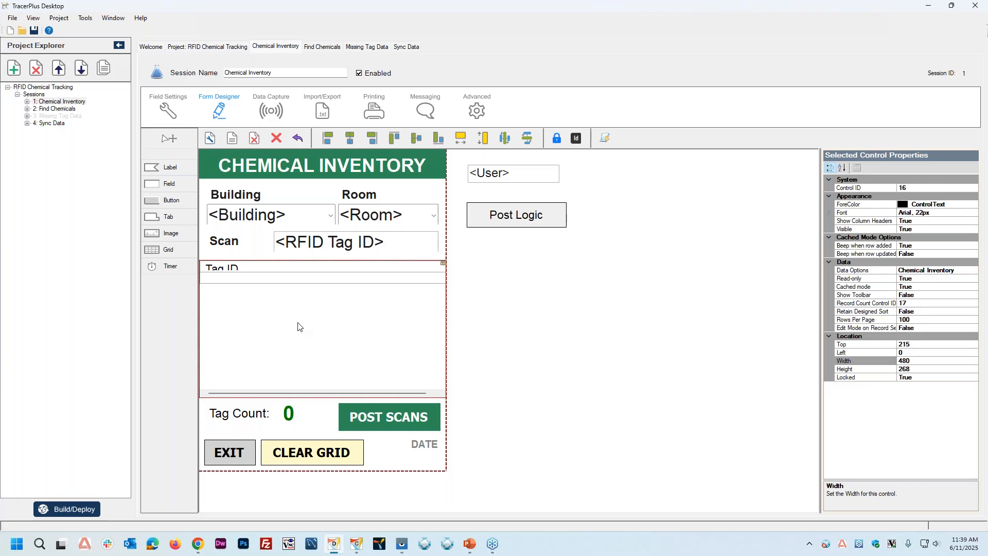
{"action": "left_click", "coordinate": [976, 273]}
{"action": "left_click", "coordinate": [976, 271]}
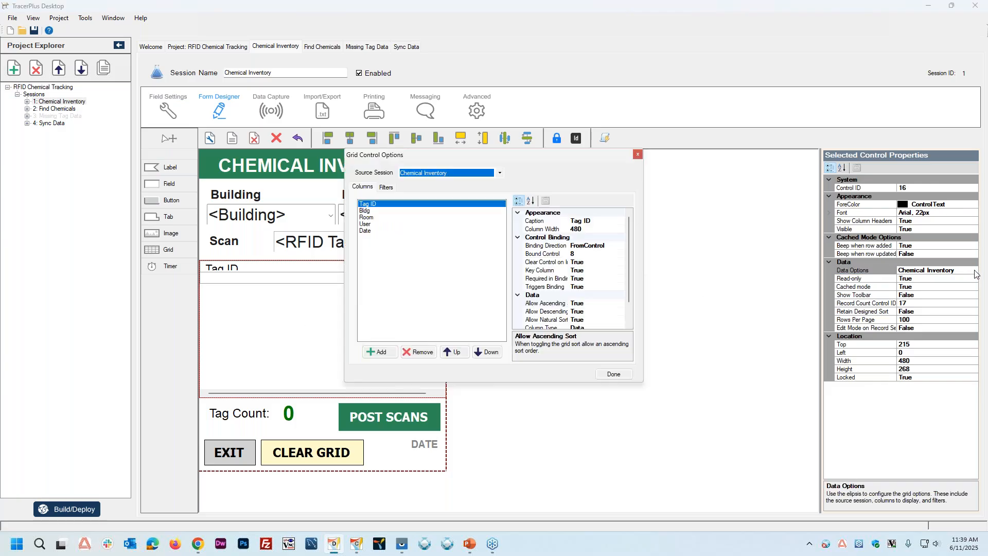
{"action": "left_click", "coordinate": [387, 188]}
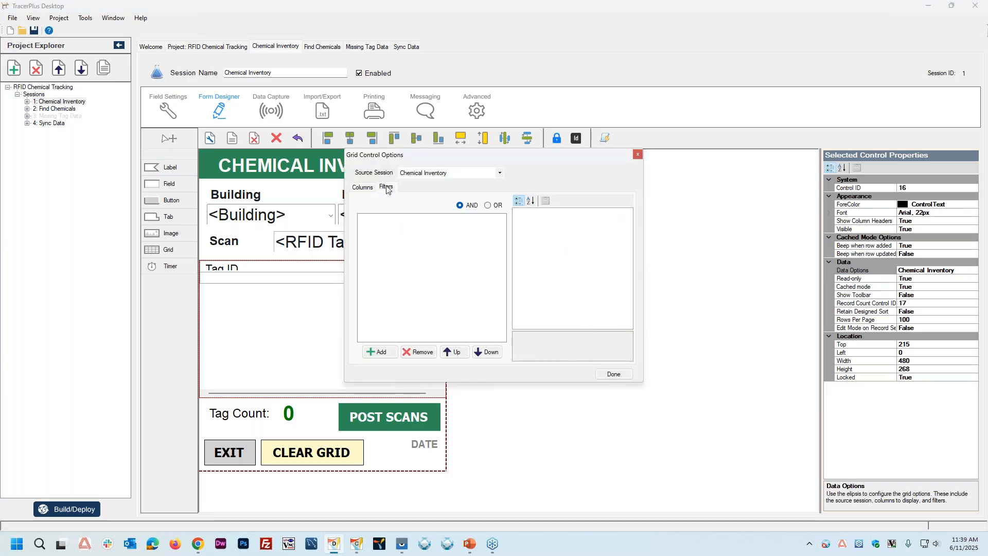
{"action": "left_click", "coordinate": [379, 353]}
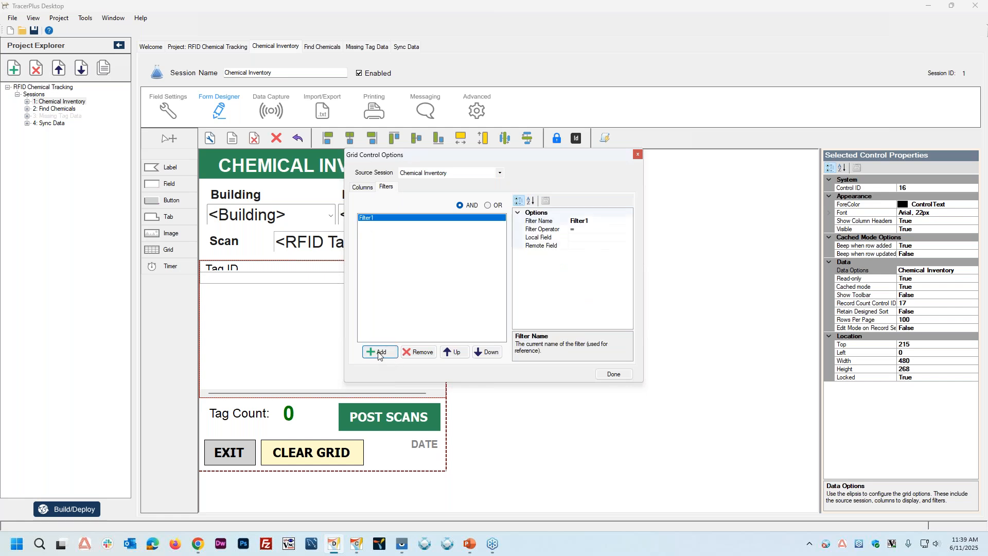
Step: Configure the grid filter with operator LIKE, local field Tag_Filter and remote field RFID Tag ID, and close the grid options
{"action": "left_click", "coordinate": [590, 230]}
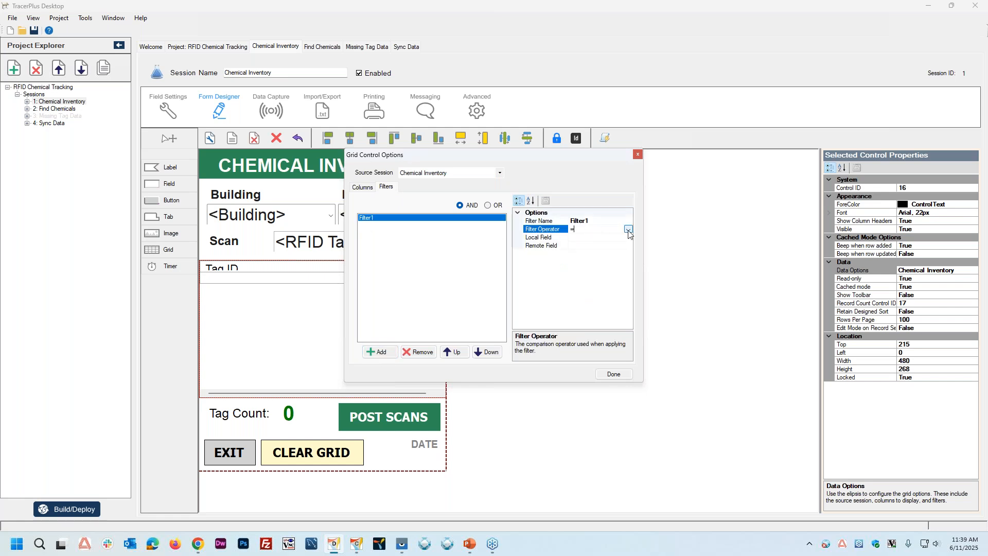
{"action": "left_click", "coordinate": [629, 229]}
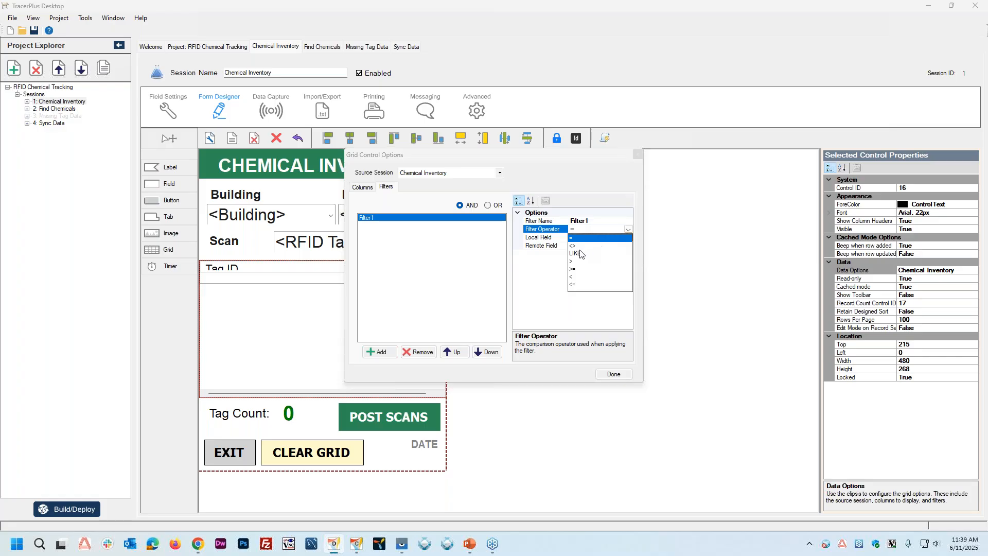
{"action": "left_click", "coordinate": [580, 254]}
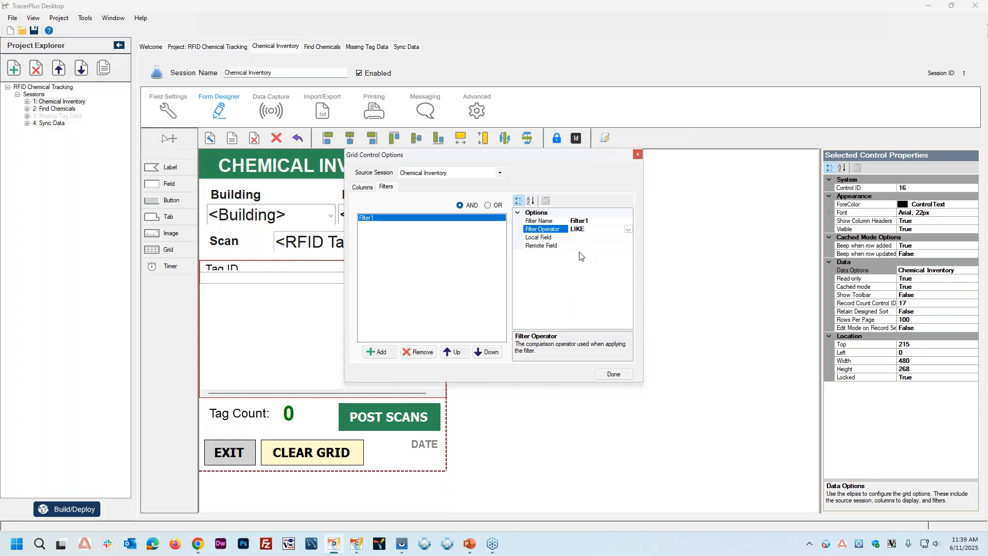
{"action": "left_click", "coordinate": [588, 238]}
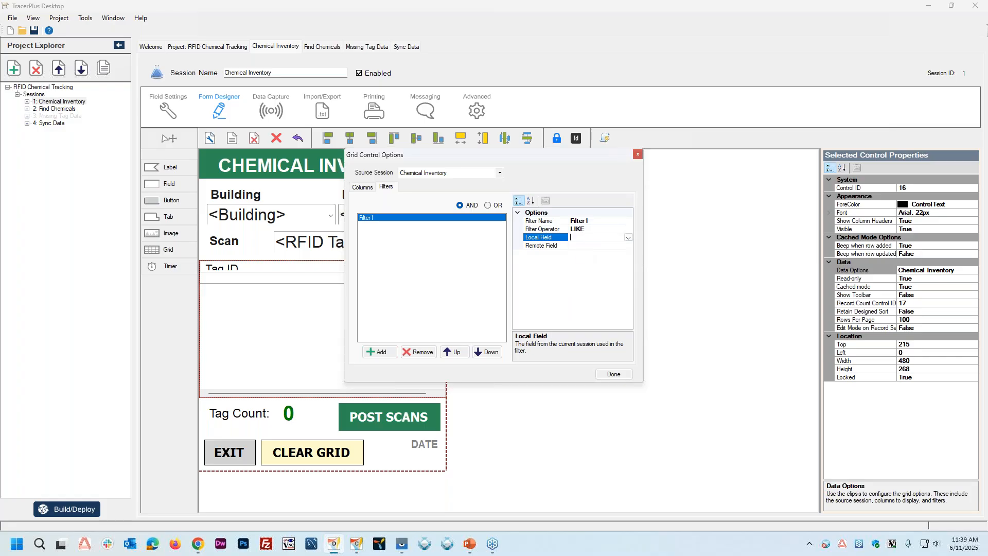
{"action": "left_click", "coordinate": [628, 238]}
{"action": "left_click", "coordinate": [593, 281]}
{"action": "left_click", "coordinate": [629, 246]}
{"action": "left_click", "coordinate": [629, 246]}
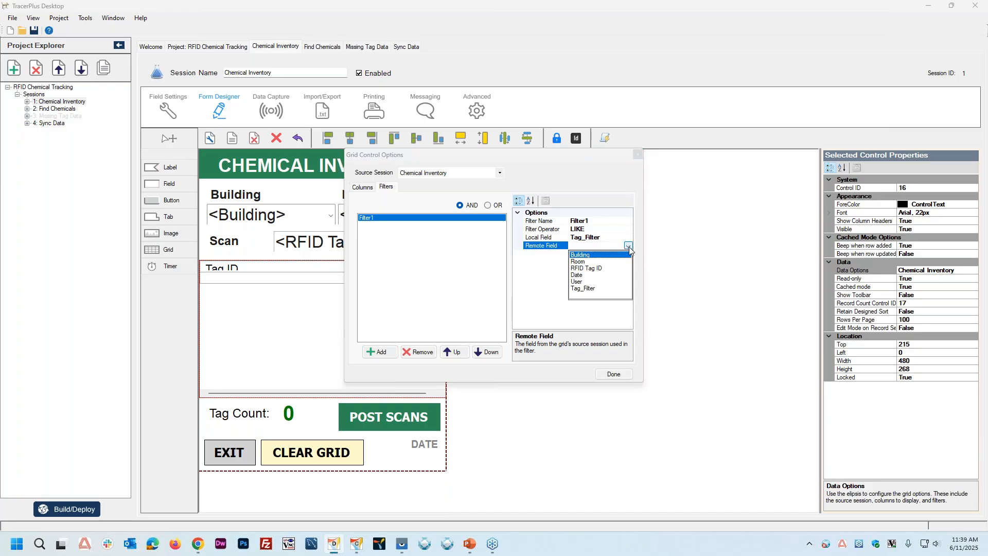
{"action": "left_click", "coordinate": [595, 269]}
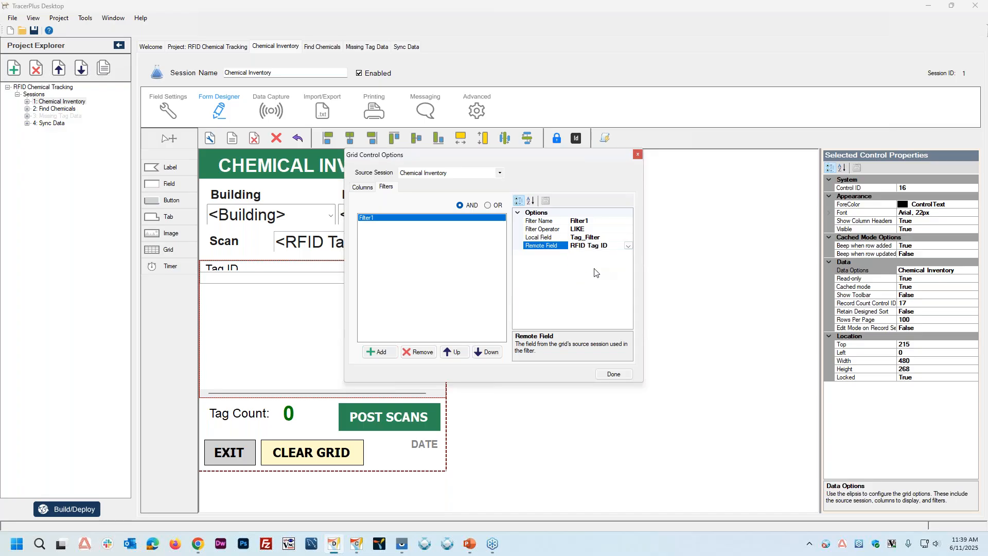
{"action": "left_click", "coordinate": [606, 376]}
Step: Build the project and download it to the XR2 device with TracerPlus Connect behind the device window
{"action": "left_click", "coordinate": [585, 440]}
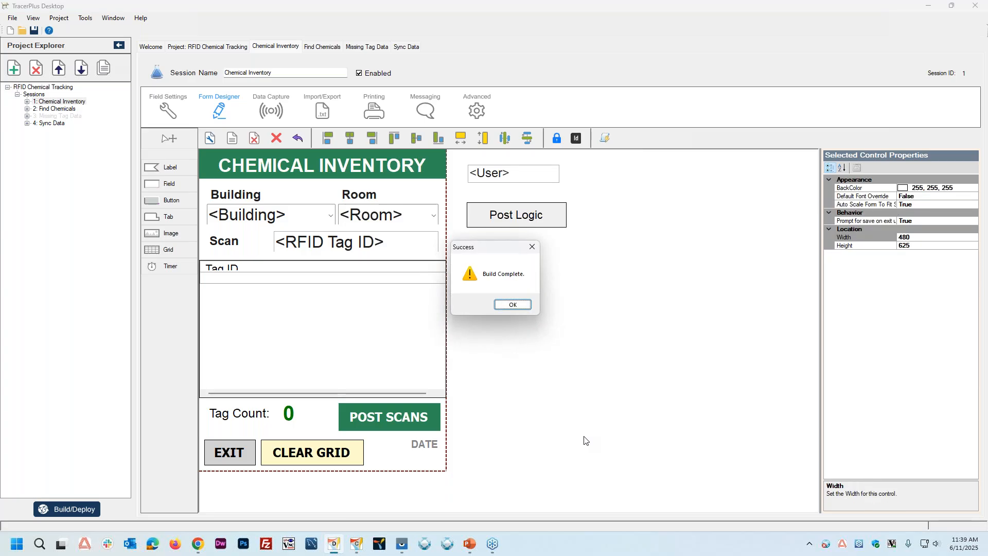
{"action": "key", "text": "Return"}
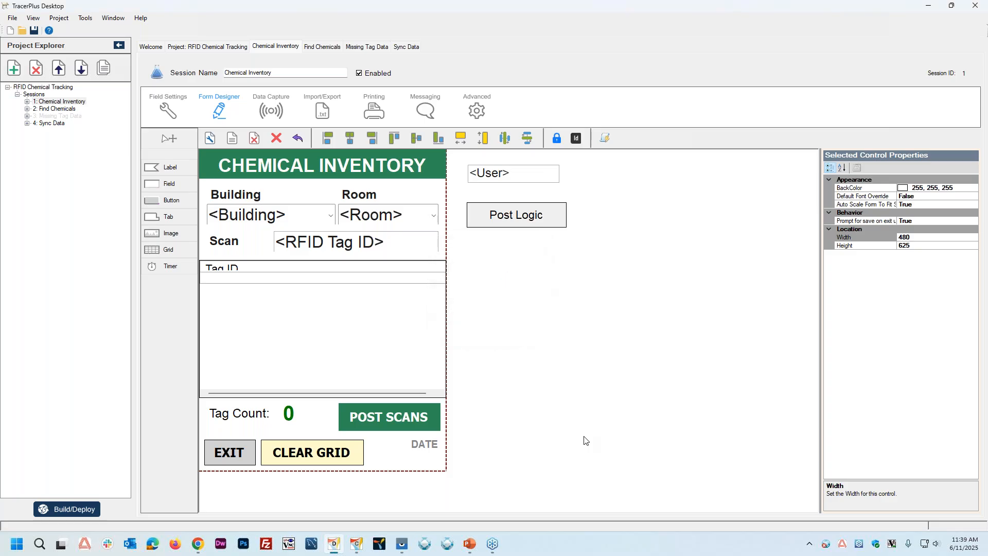
{"action": "mouse_move", "coordinate": [352, 547]}
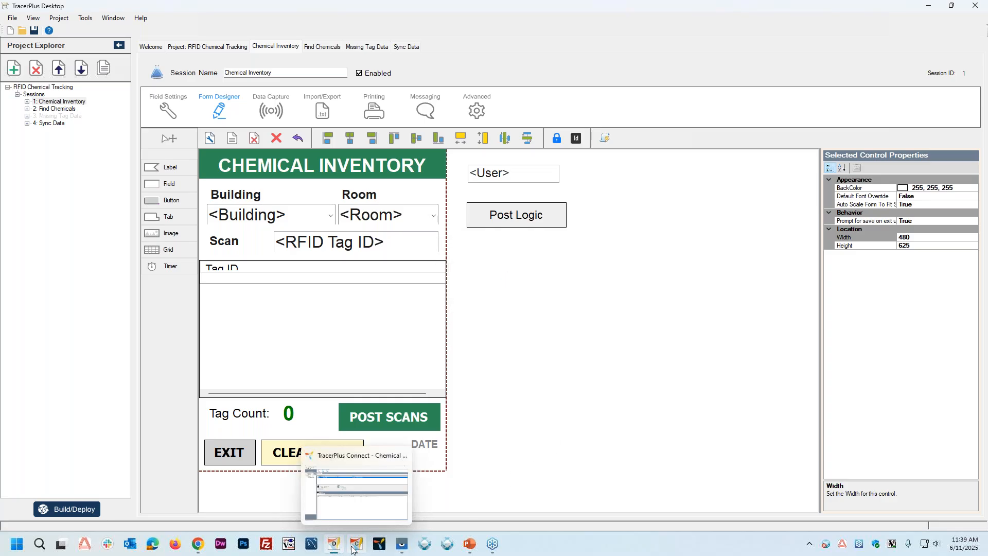
{"action": "left_click", "coordinate": [363, 499]}
{"action": "mouse_move", "coordinate": [399, 549]}
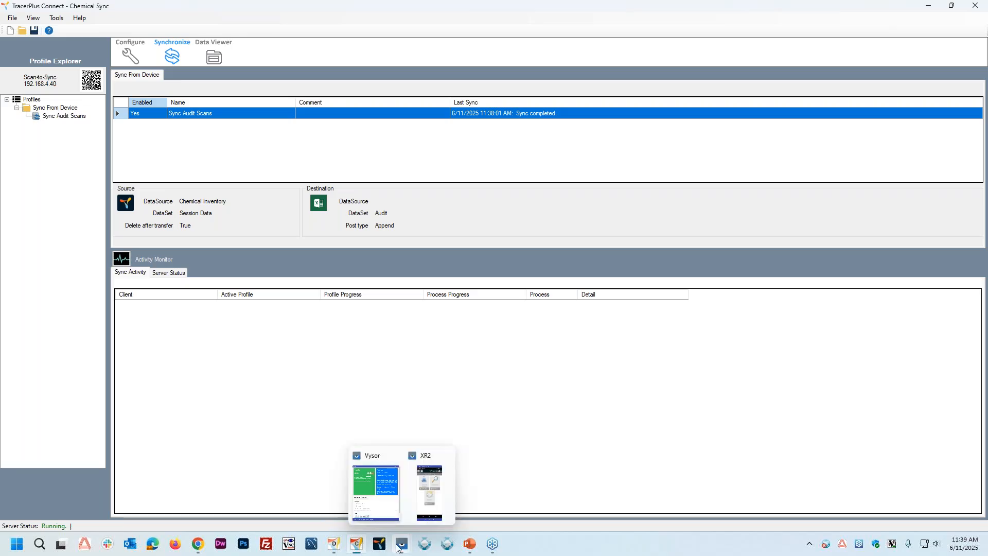
{"action": "left_click", "coordinate": [428, 512]}
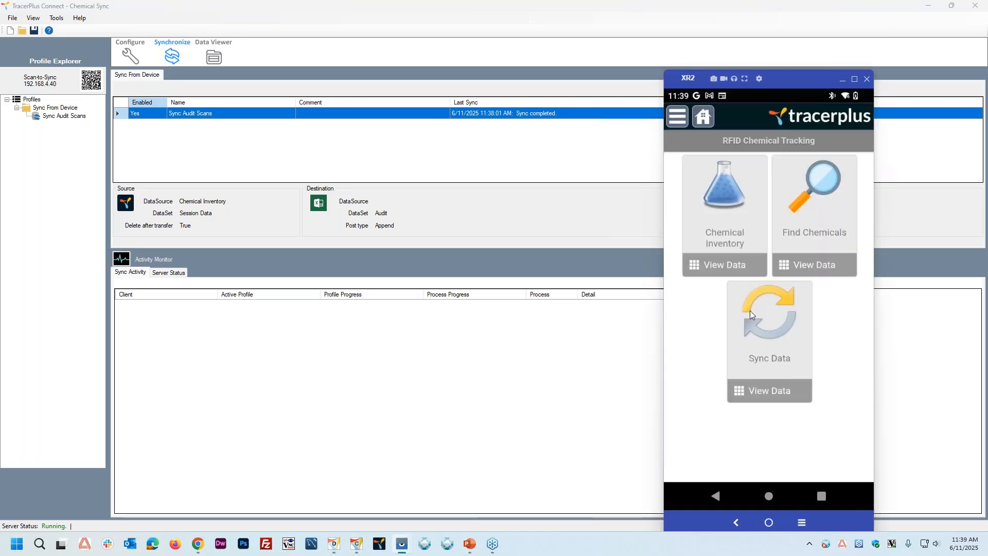
{"action": "left_click", "coordinate": [677, 117]}
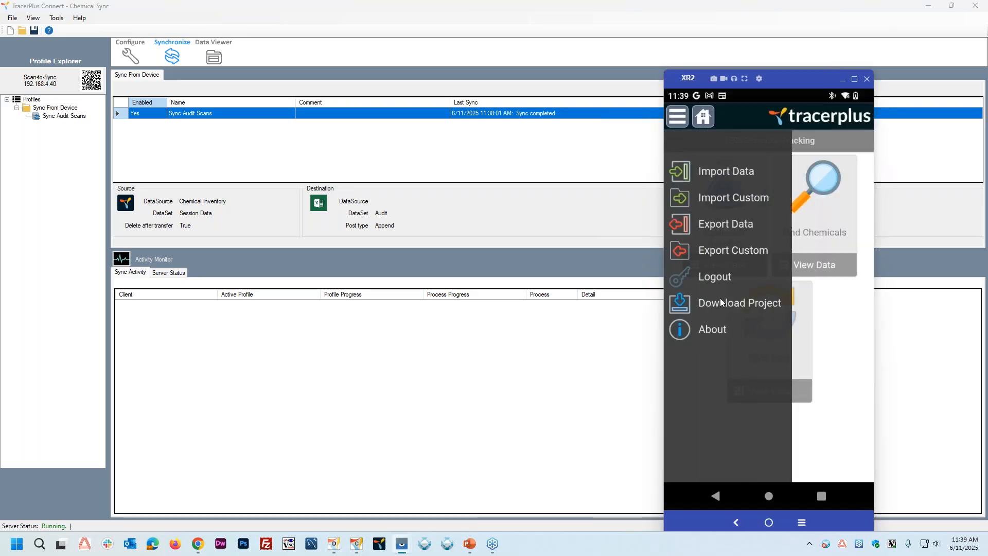
{"action": "left_click", "coordinate": [723, 303]}
{"action": "left_click", "coordinate": [765, 258]}
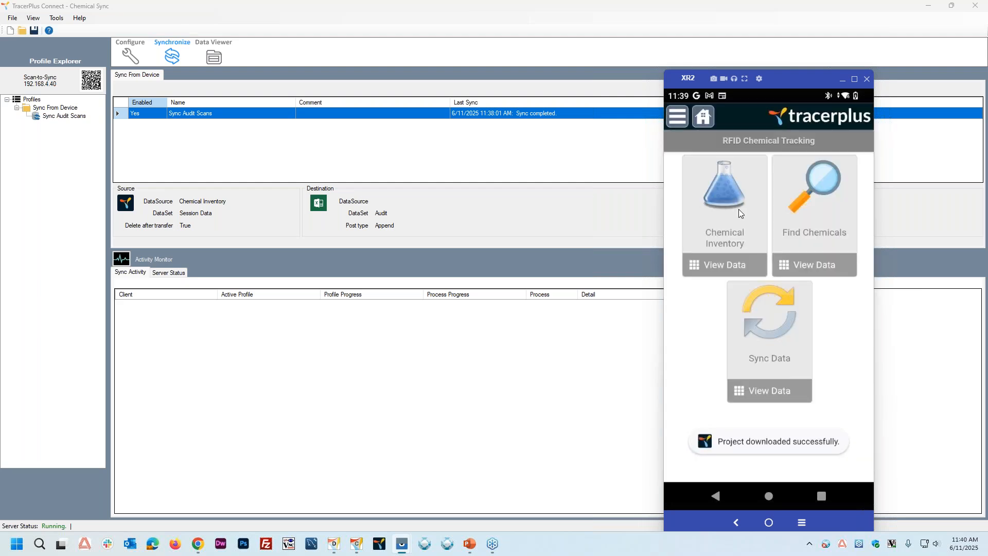
Step: Start a Chemical Inventory audit on the device for Building 1, Room 1 and scan the RFID tags
{"action": "left_click", "coordinate": [727, 196]}
{"action": "left_click", "coordinate": [767, 185]}
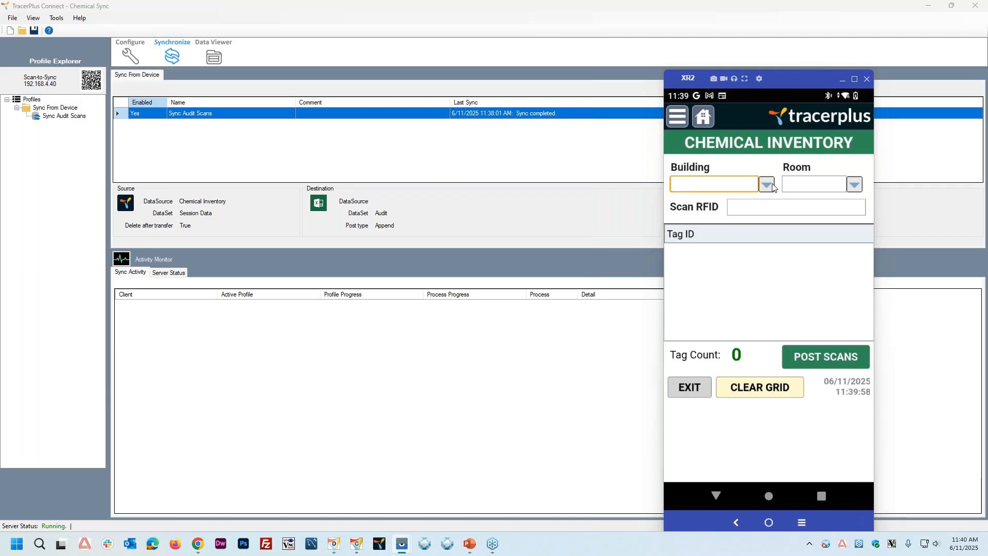
{"action": "left_click", "coordinate": [713, 313]}
{"action": "left_click", "coordinate": [855, 184]}
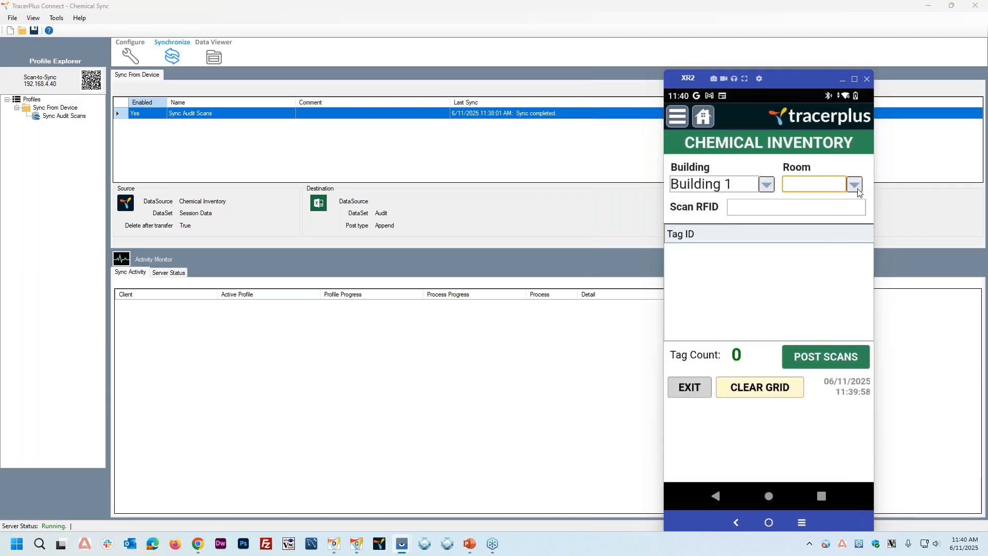
{"action": "left_click", "coordinate": [765, 313]}
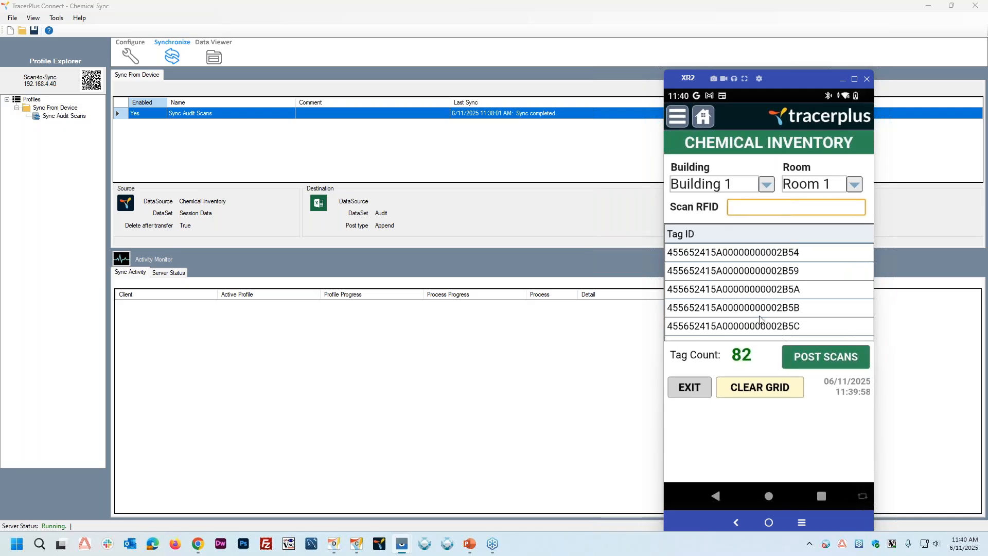
Step: Review the scanned tag IDs in the filtered grid and post the scans
{"action": "scroll", "coordinate": [741, 293], "scroll_direction": "down", "scroll_amount": 3}
{"action": "scroll", "coordinate": [788, 279], "scroll_direction": "down", "scroll_amount": 2}
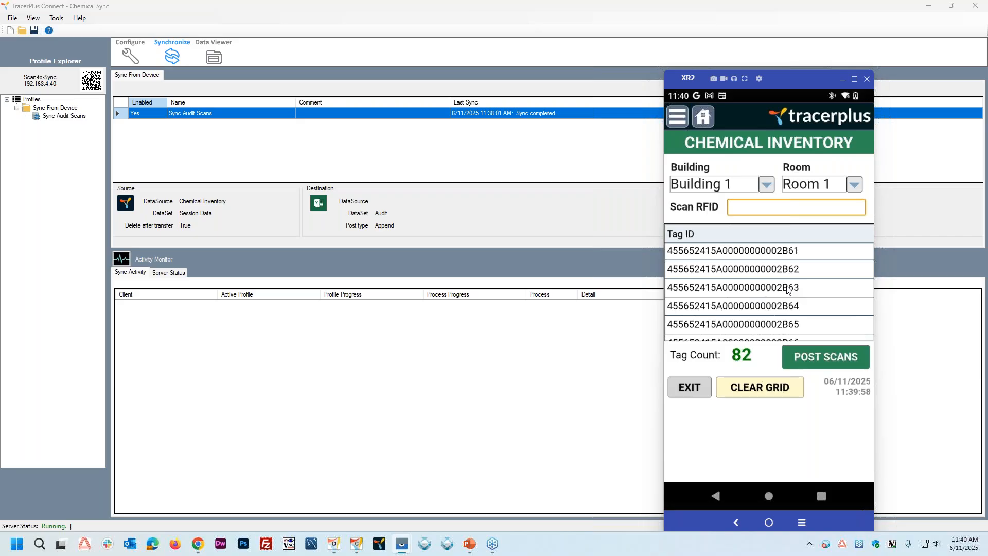
{"action": "scroll", "coordinate": [792, 303], "scroll_direction": "down", "scroll_amount": 2}
{"action": "scroll", "coordinate": [792, 302], "scroll_direction": "up", "scroll_amount": 3}
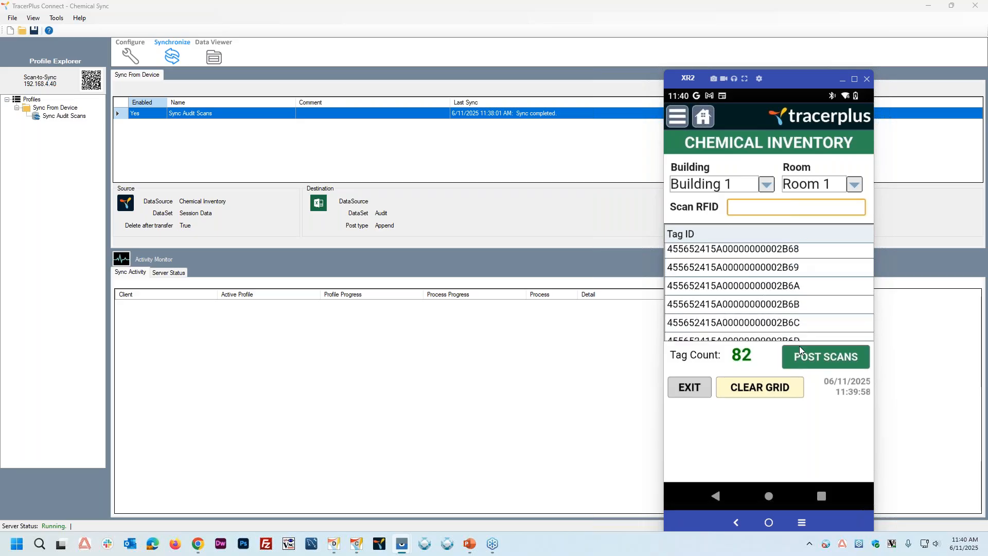
{"action": "scroll", "coordinate": [795, 278], "scroll_direction": "up", "scroll_amount": 5}
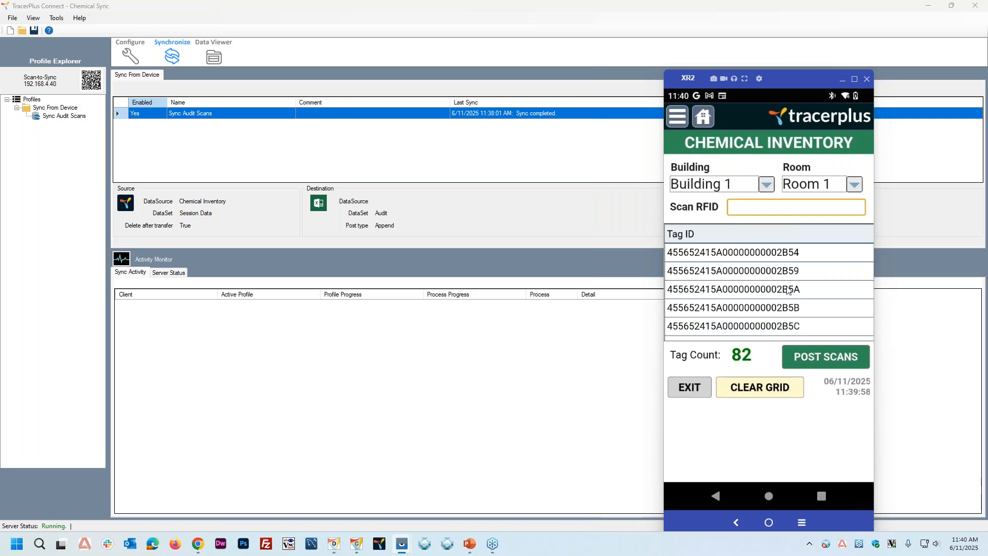
{"action": "left_click", "coordinate": [830, 357]}
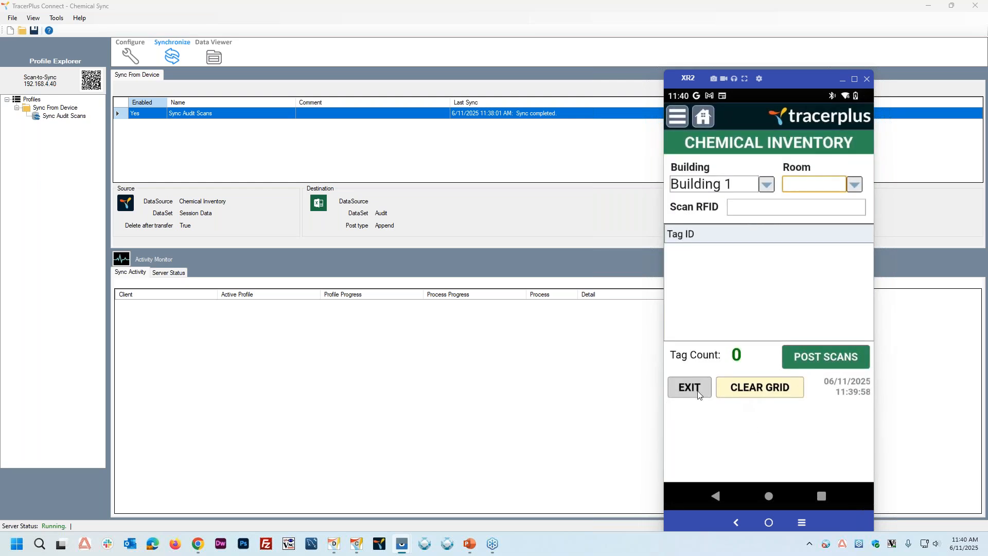
Step: Exit Chemical Inventory on the device and sync the posted scans to the PC database
{"action": "left_click", "coordinate": [690, 392]}
{"action": "left_click", "coordinate": [756, 332]}
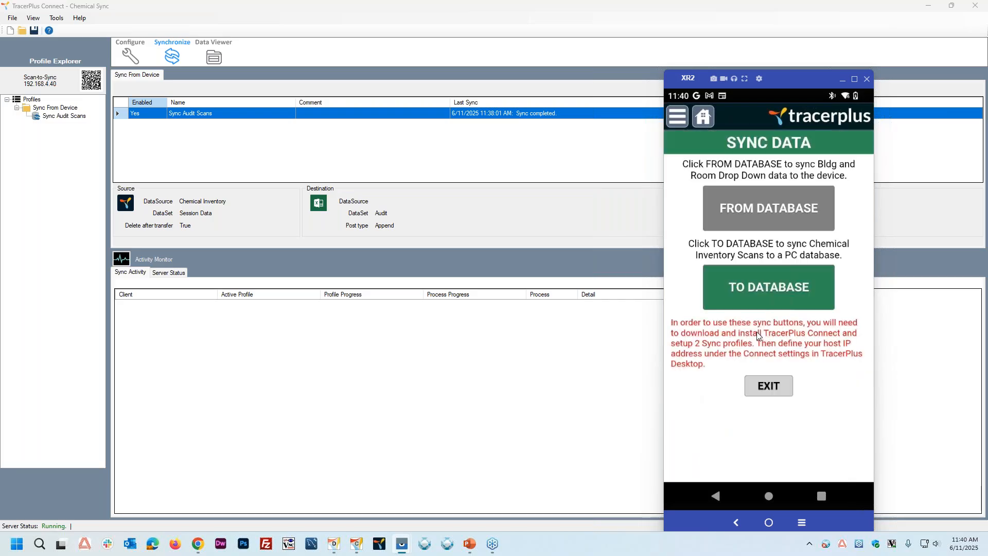
{"action": "left_click", "coordinate": [770, 294]}
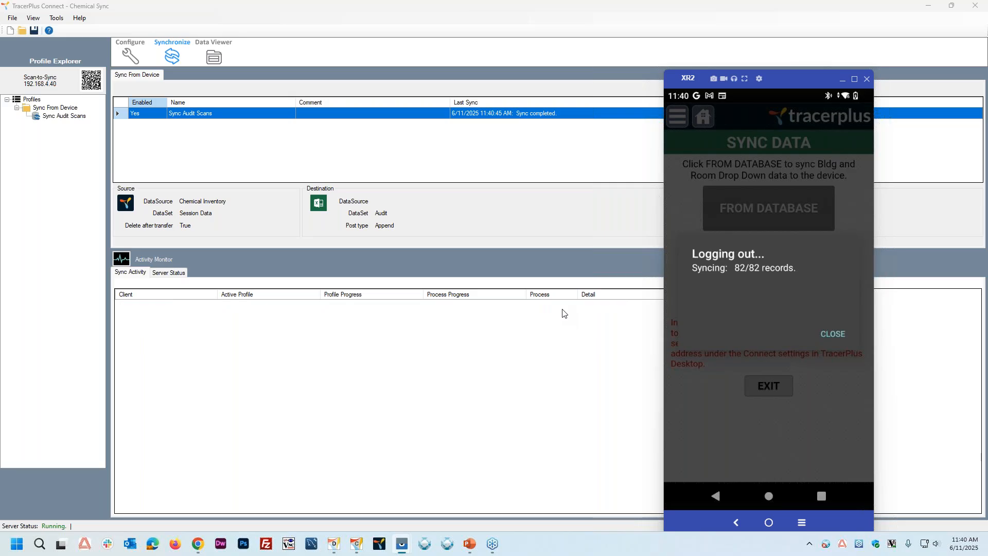
Step: Open Chemical Inventory.xlsx from the desktop, review the newly synced tag rows through the end of the Audit sheet, and close the workbook
{"action": "left_click", "coordinate": [929, 6]}
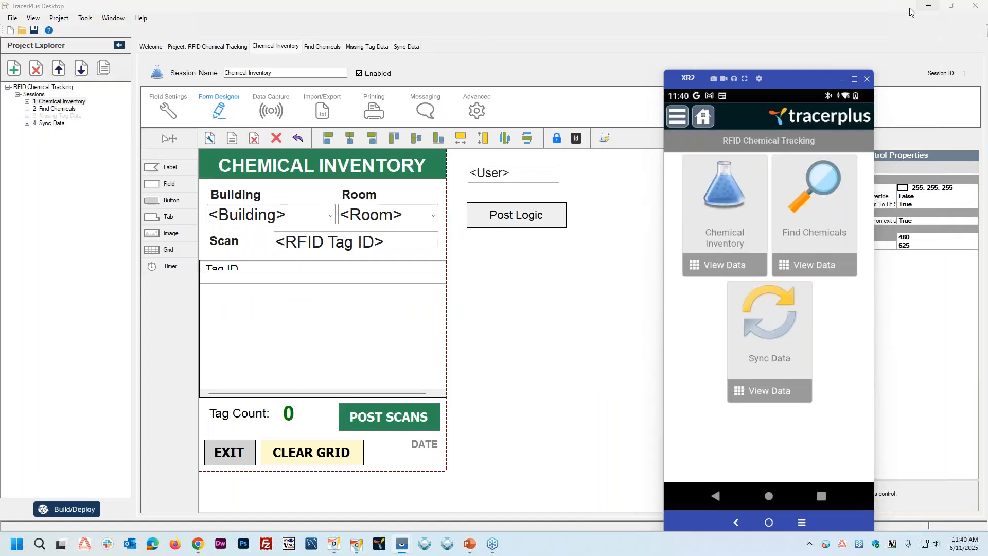
{"action": "left_click", "coordinate": [929, 6]}
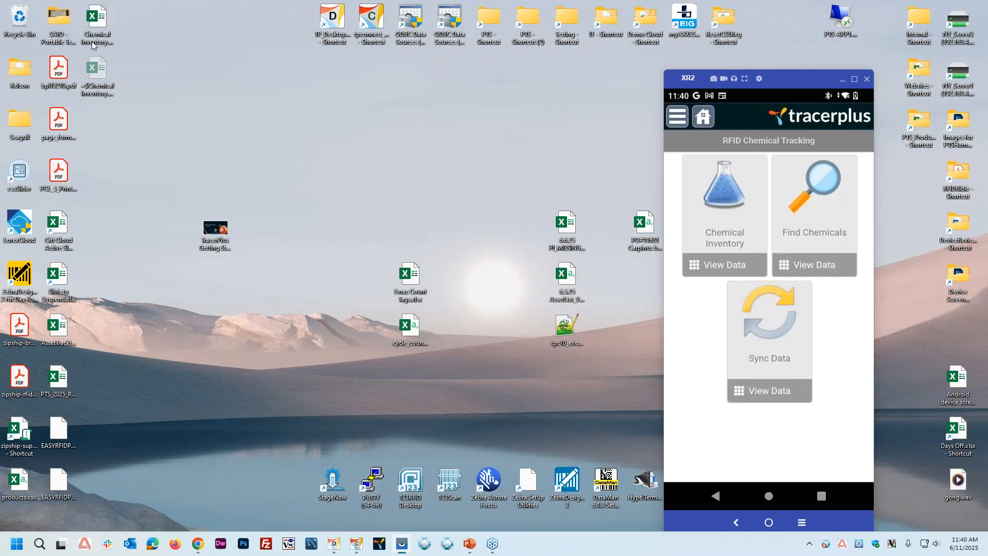
{"action": "double_click", "coordinate": [96, 20]}
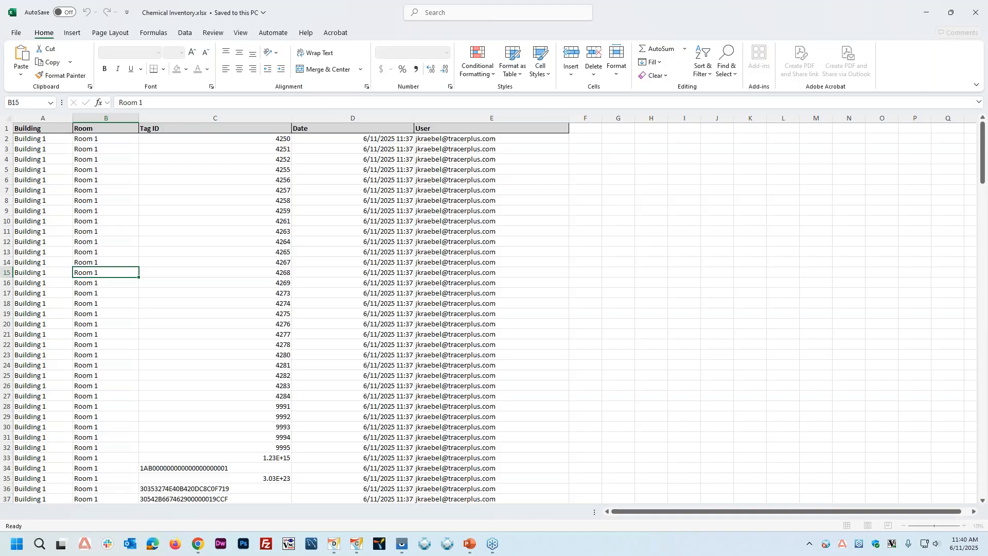
{"action": "scroll", "coordinate": [291, 317], "scroll_direction": "down", "scroll_amount": 20}
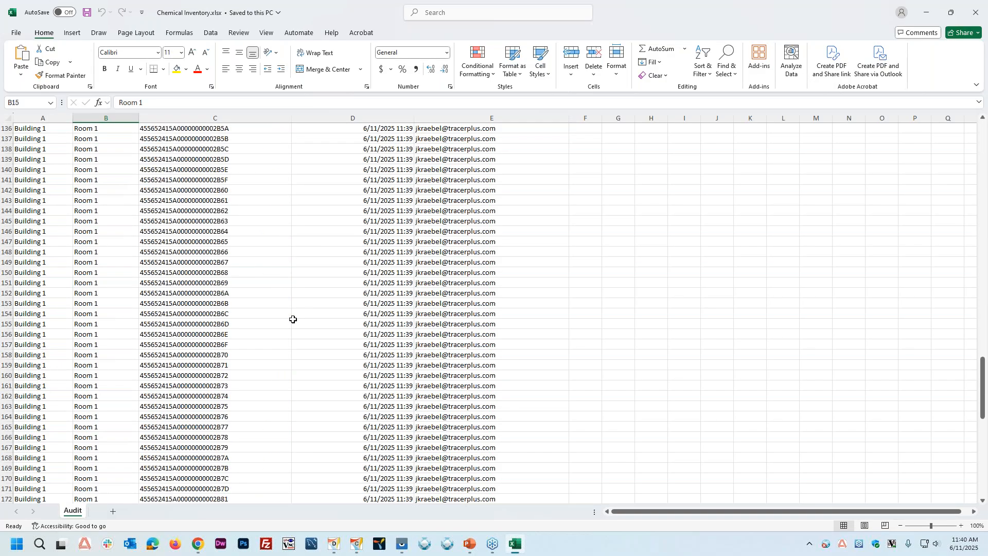
{"action": "scroll", "coordinate": [233, 243], "scroll_direction": "down", "scroll_amount": 16}
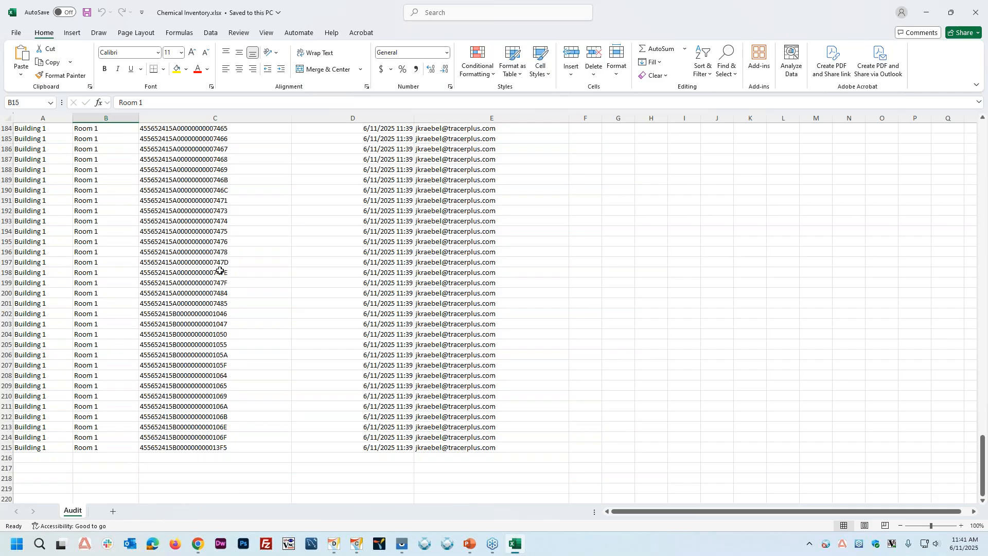
{"action": "left_click", "coordinate": [285, 273]}
{"action": "left_click", "coordinate": [198, 200]}
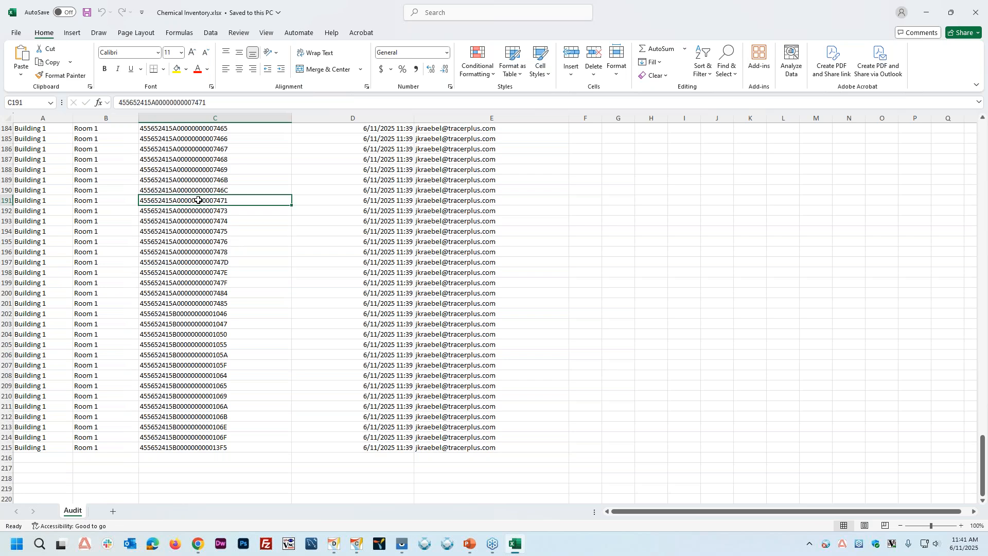
{"action": "scroll", "coordinate": [190, 323], "scroll_direction": "up", "scroll_amount": 1}
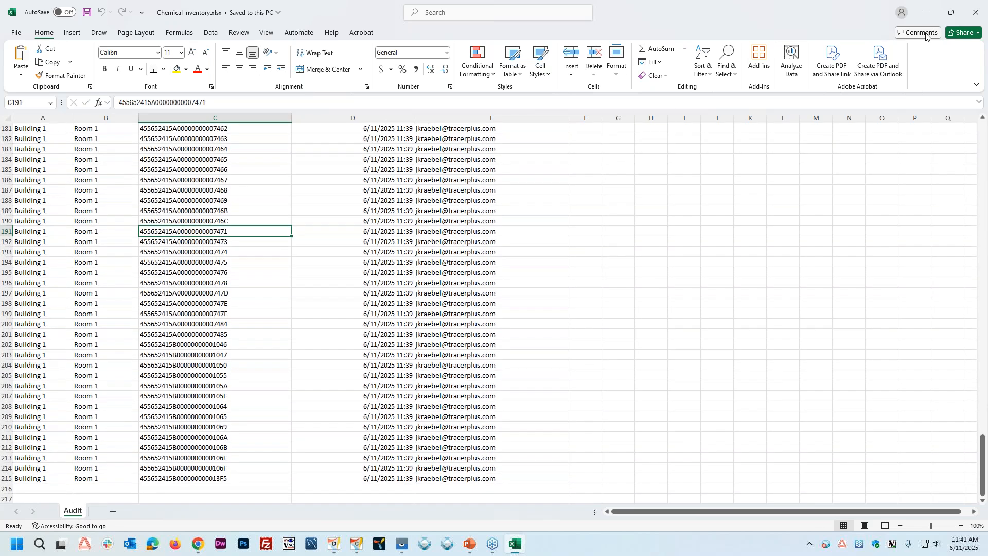
{"action": "left_click", "coordinate": [976, 12]}
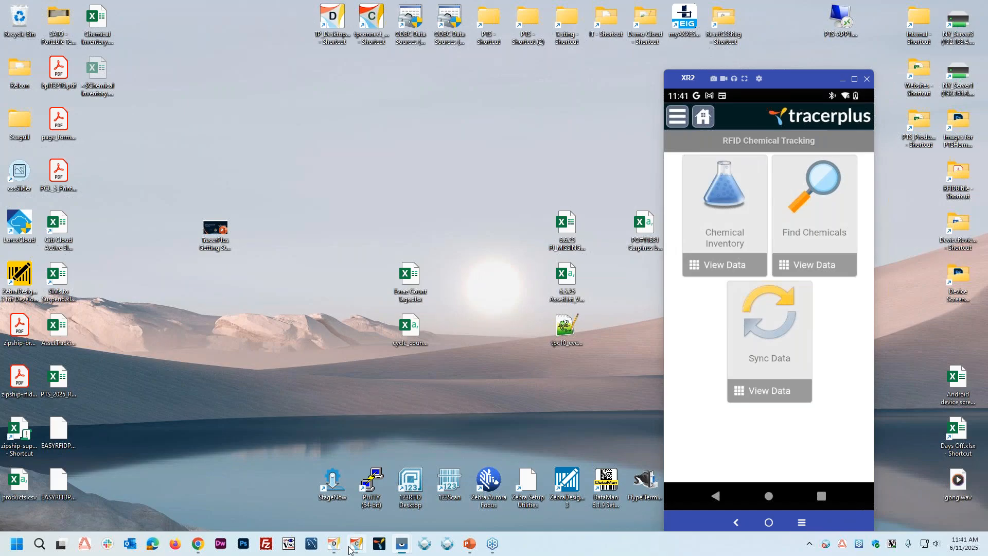
Step: Switch to TracerPlus Desktop and create a new project, discarding the unsaved changes to RFID Chemical Tracking
{"action": "left_click", "coordinate": [333, 544]}
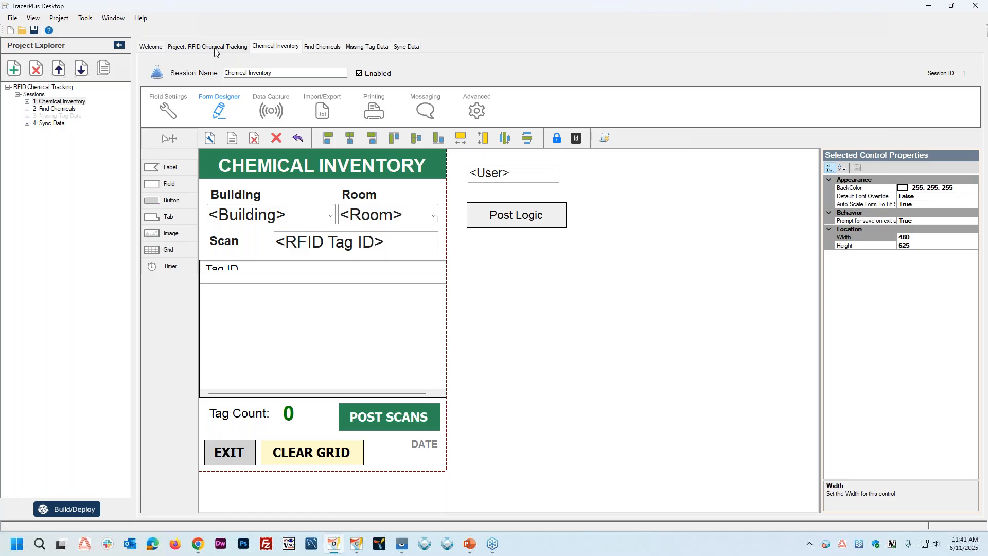
{"action": "left_click", "coordinate": [156, 50]}
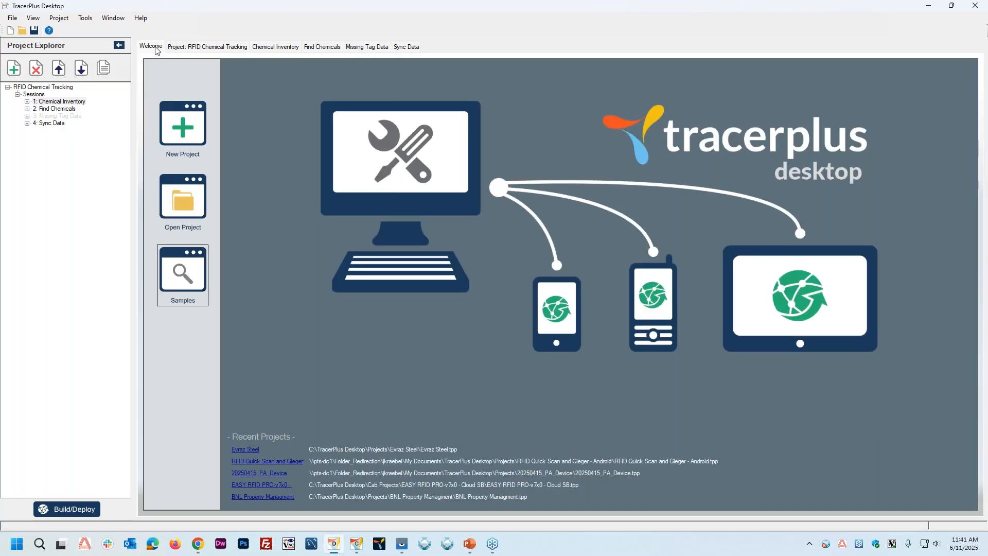
{"action": "left_click", "coordinate": [186, 131]}
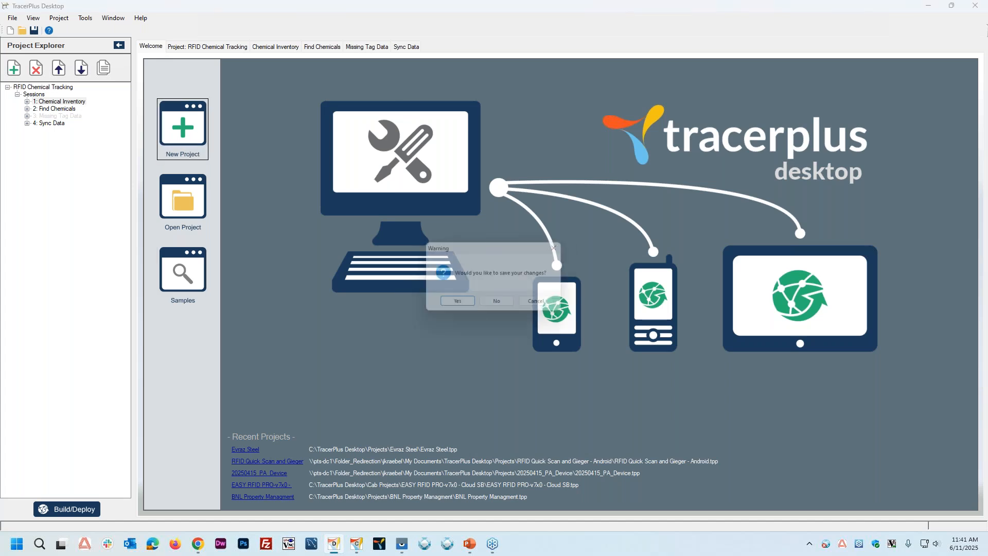
{"action": "left_click", "coordinate": [500, 305]}
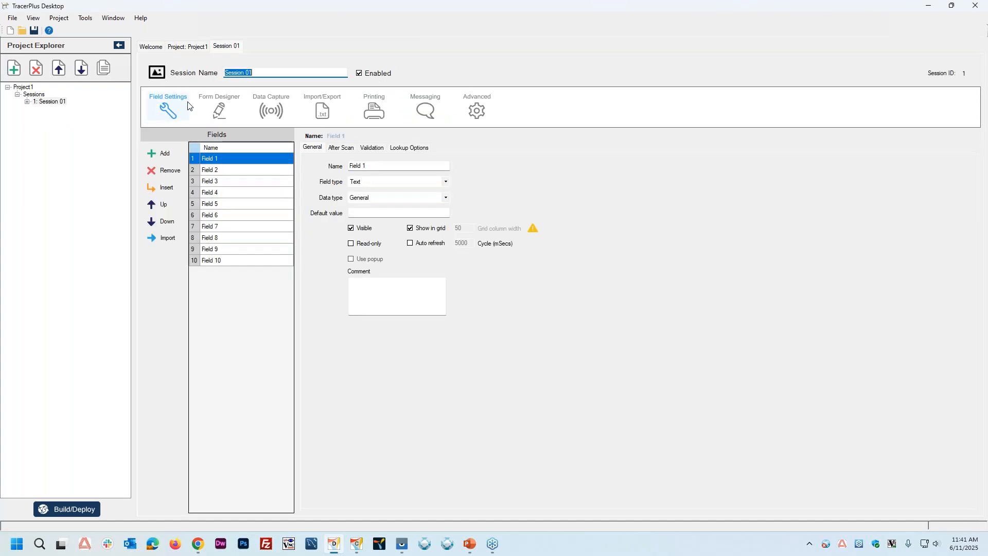
Step: Name the new project RFID Read Test
{"action": "left_click", "coordinate": [196, 47]}
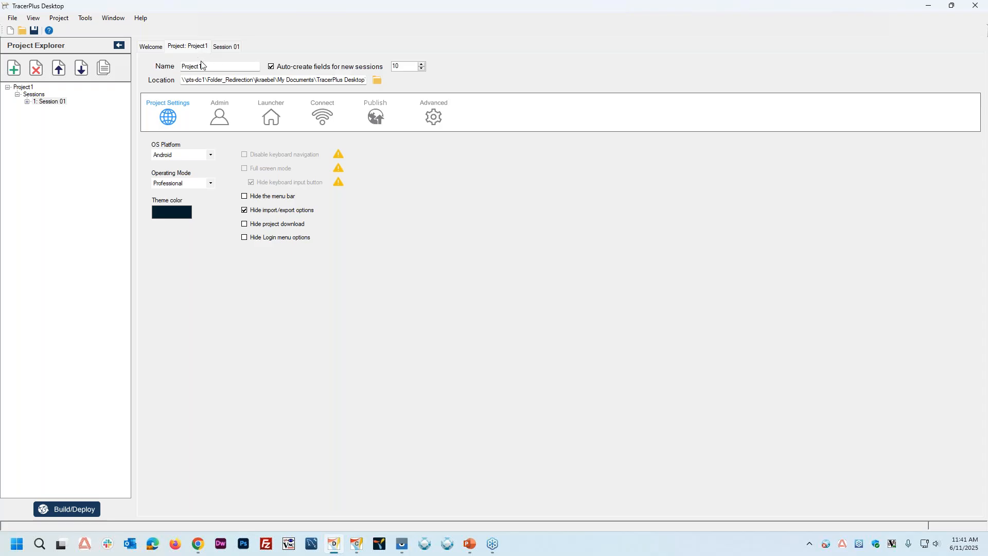
{"action": "left_click", "coordinate": [236, 67]}
{"action": "double_click", "coordinate": [237, 68]}
{"action": "type", "text": "RFID Read Test"}
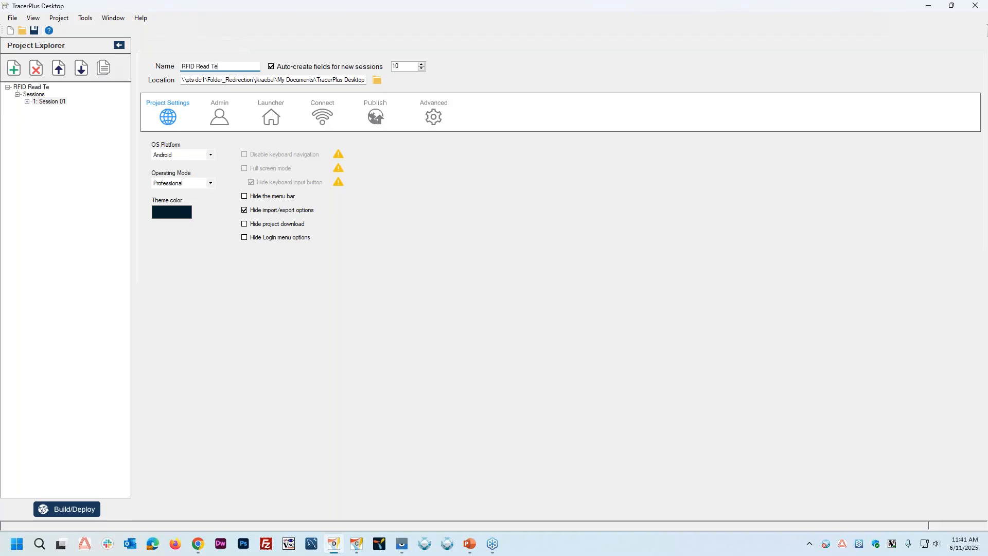
{"action": "key", "text": "Tab"}
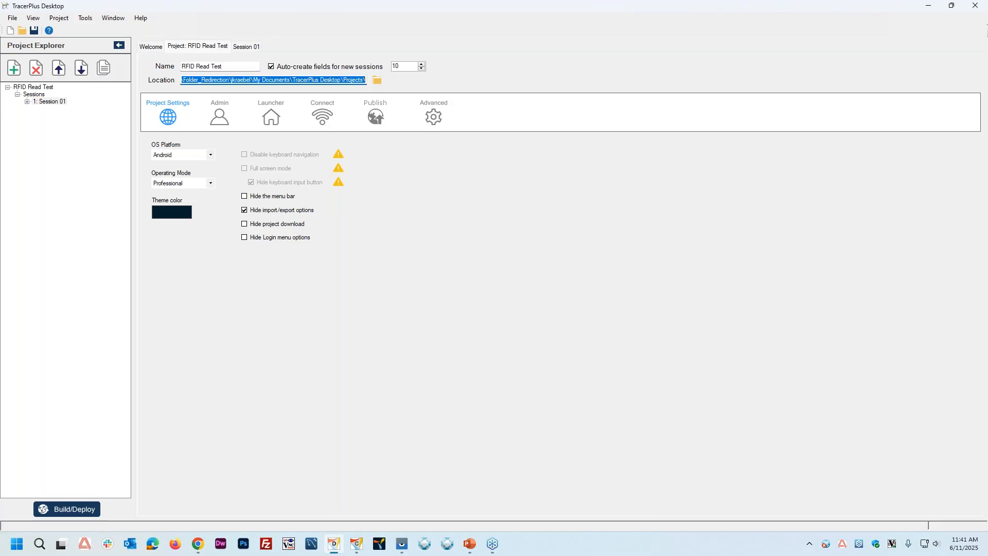
Step: Rename the project's first session to Scan Tags
{"action": "left_click", "coordinate": [49, 101]}
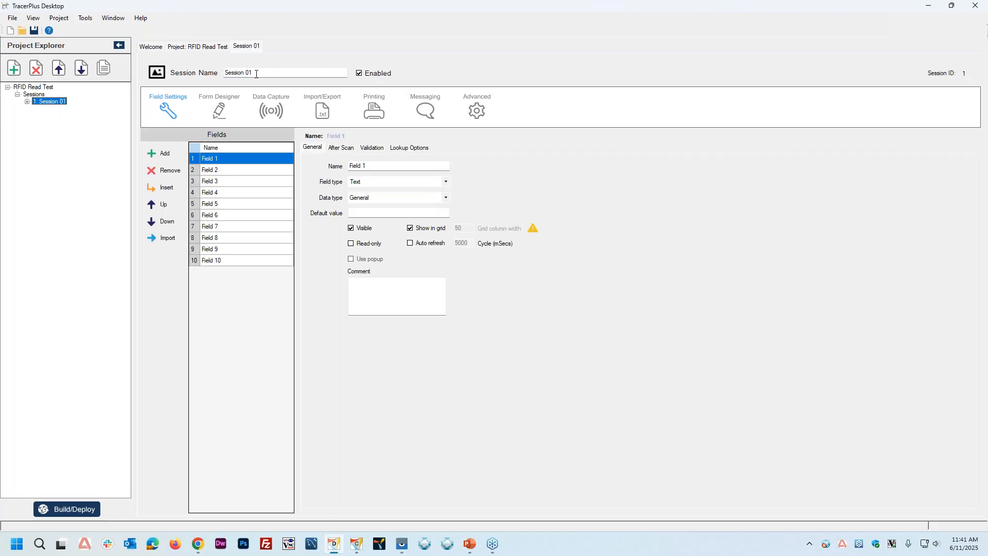
{"action": "left_click_drag", "start_coordinate": [259, 73], "coordinate": [201, 73]}
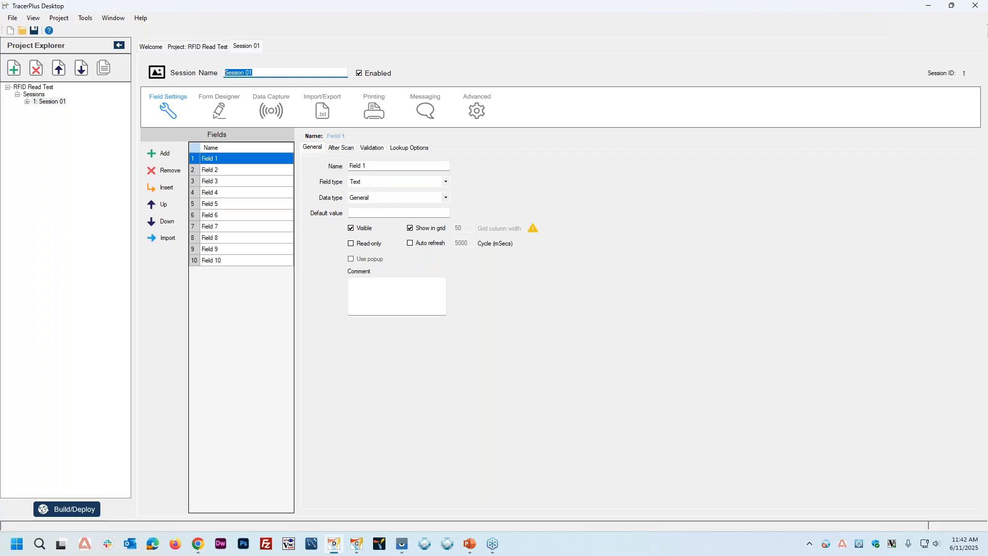
{"action": "type", "text": "Scan Tags"}
{"action": "key", "text": "Tab"}
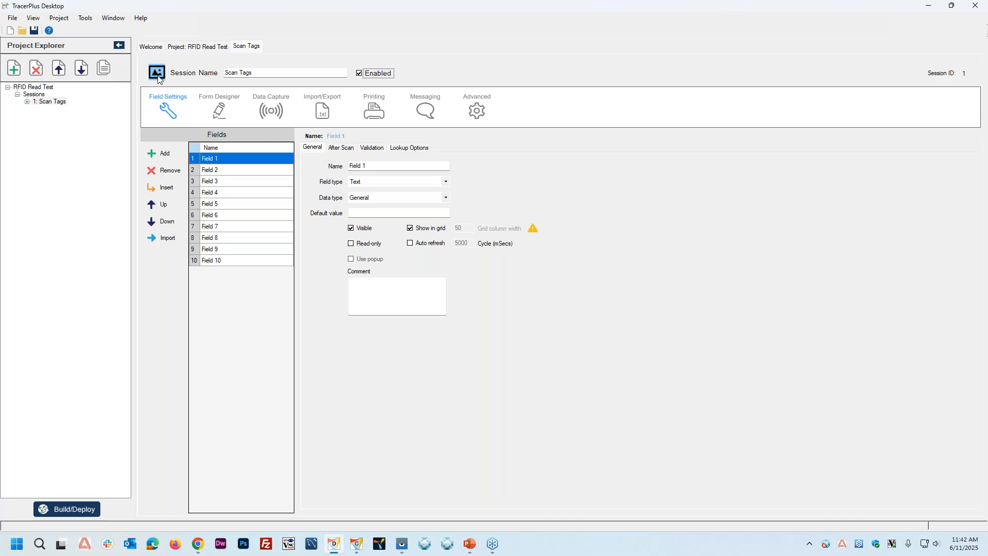
Step: Set the Scan Tags session's icon to the black RFID signal image in the Launcher icons folder
{"action": "left_click", "coordinate": [158, 75]}
{"action": "scroll", "coordinate": [48, 135], "scroll_direction": "up", "scroll_amount": 1}
{"action": "scroll", "coordinate": [48, 149], "scroll_direction": "down", "scroll_amount": 1}
{"action": "left_click", "coordinate": [46, 165]}
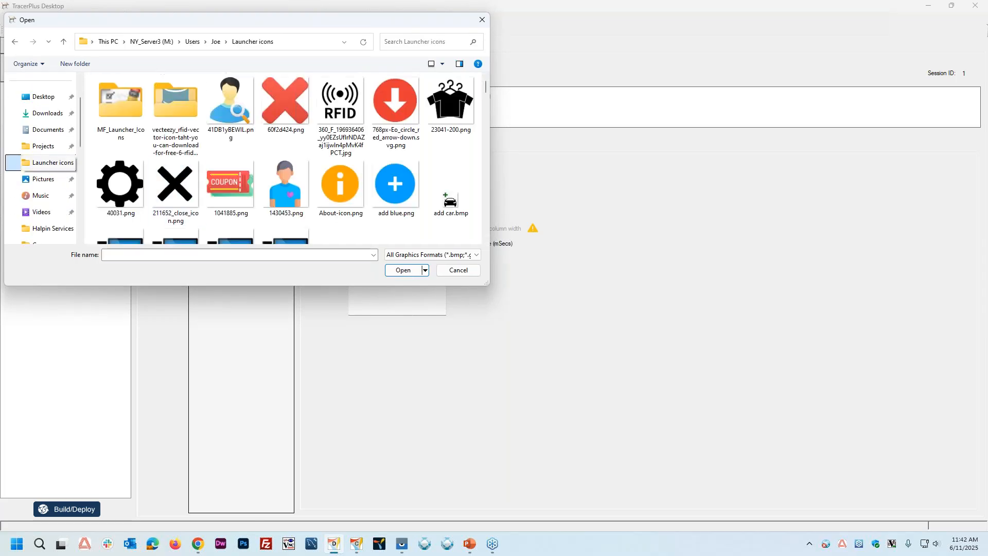
{"action": "scroll", "coordinate": [216, 153], "scroll_direction": "down", "scroll_amount": 10}
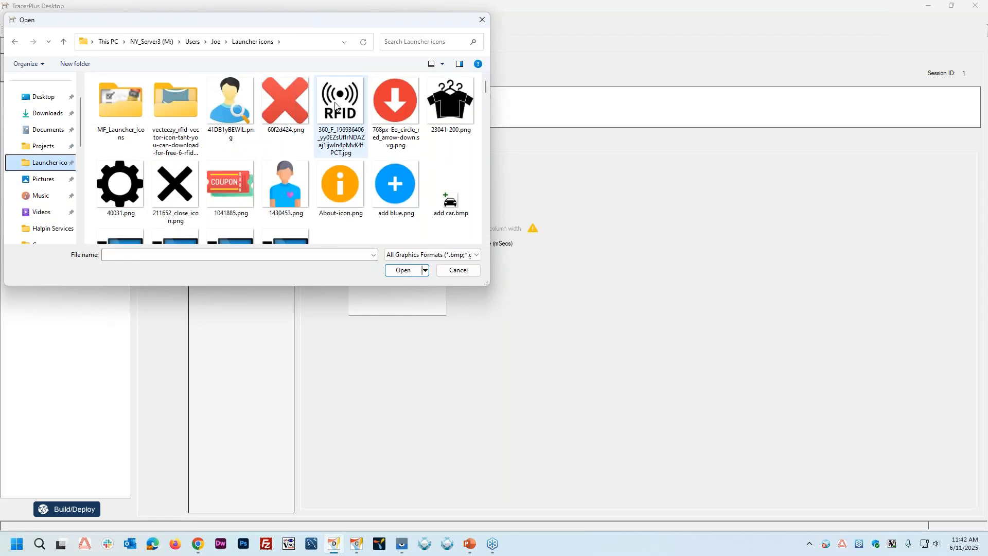
{"action": "double_click", "coordinate": [337, 107]}
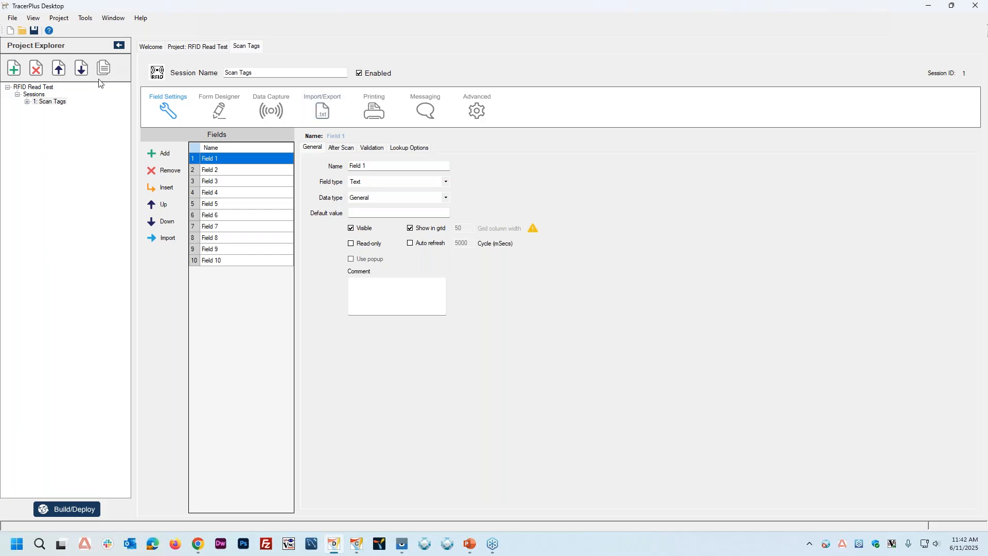
Step: Rename the first three fields of the Scan Tags session to Location, Tag and Date
{"action": "left_click", "coordinate": [228, 171]}
{"action": "left_click", "coordinate": [224, 160]}
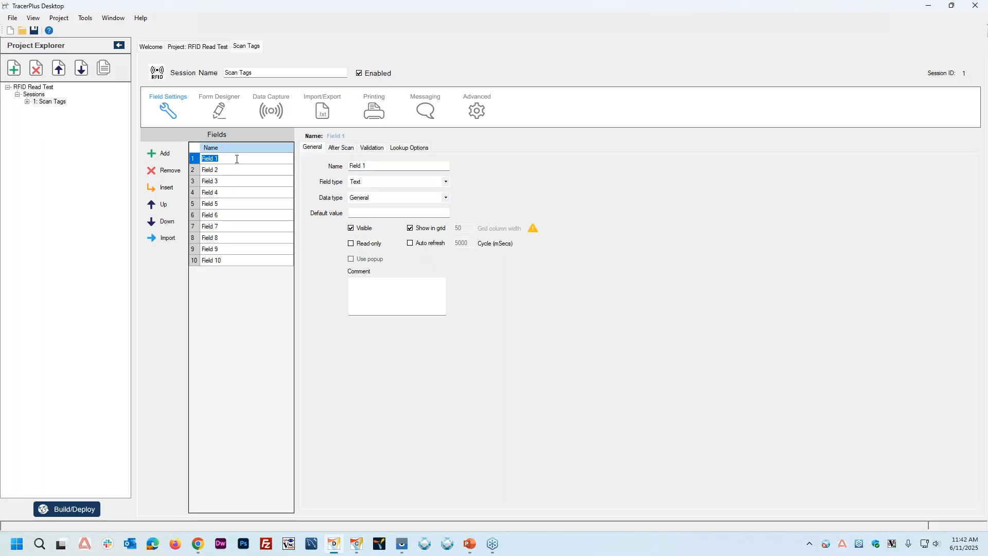
{"action": "type", "text": "Room"}
{"action": "key", "text": "BackSpace"}
{"action": "key", "text": "BackSpace"}
{"action": "key", "text": "BackSpace"}
{"action": "key", "text": "BackSpace"}
{"action": "type", "text": "Location"}
{"action": "key", "text": "Return"}
{"action": "type", "text": "Tag"}
{"action": "key", "text": "Return"}
{"action": "type", "text": "Date"}
{"action": "key", "text": "Return"}
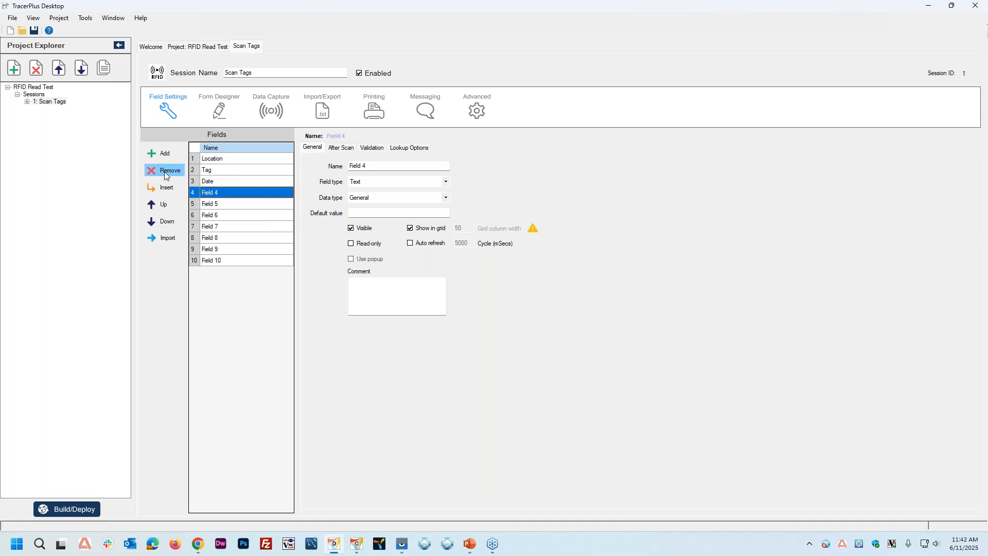
Step: Remove the unused fields from Field 4 through Field 10, keeping only Location, Tag and Date
{"action": "left_click", "coordinate": [164, 172]}
{"action": "left_click", "coordinate": [165, 171]}
{"action": "left_click", "coordinate": [164, 171]}
{"action": "left_click", "coordinate": [165, 171]}
{"action": "left_click", "coordinate": [165, 172]}
{"action": "left_click", "coordinate": [165, 171]}
{"action": "left_click", "coordinate": [164, 171]}
Step: Set the Location field's type to Drop Down
{"action": "left_click", "coordinate": [222, 160]}
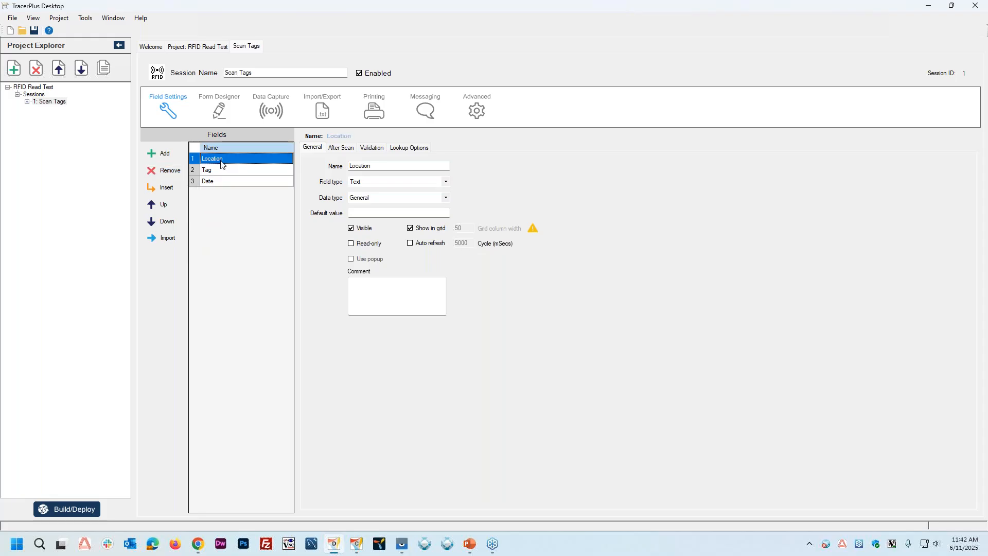
{"action": "left_click", "coordinate": [370, 182]}
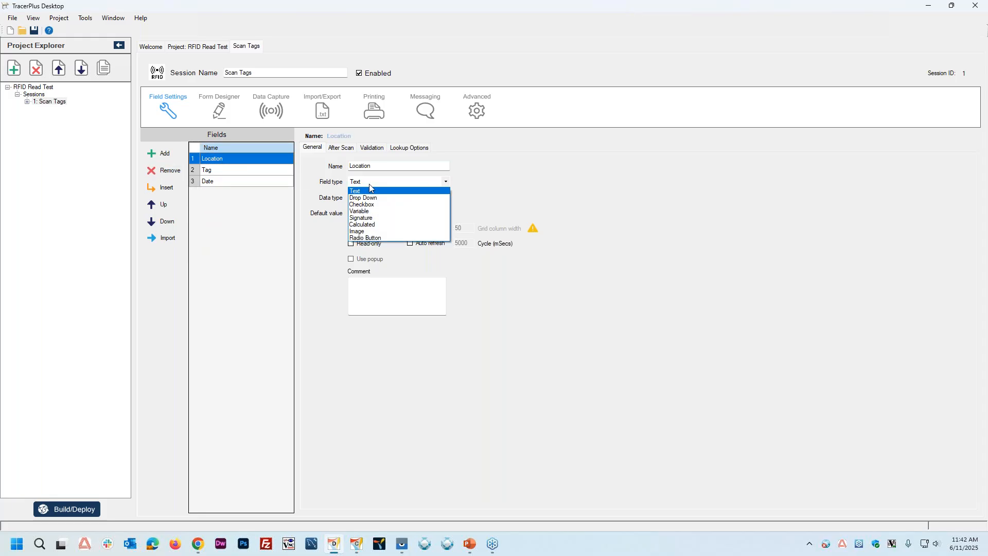
{"action": "left_click", "coordinate": [368, 198]}
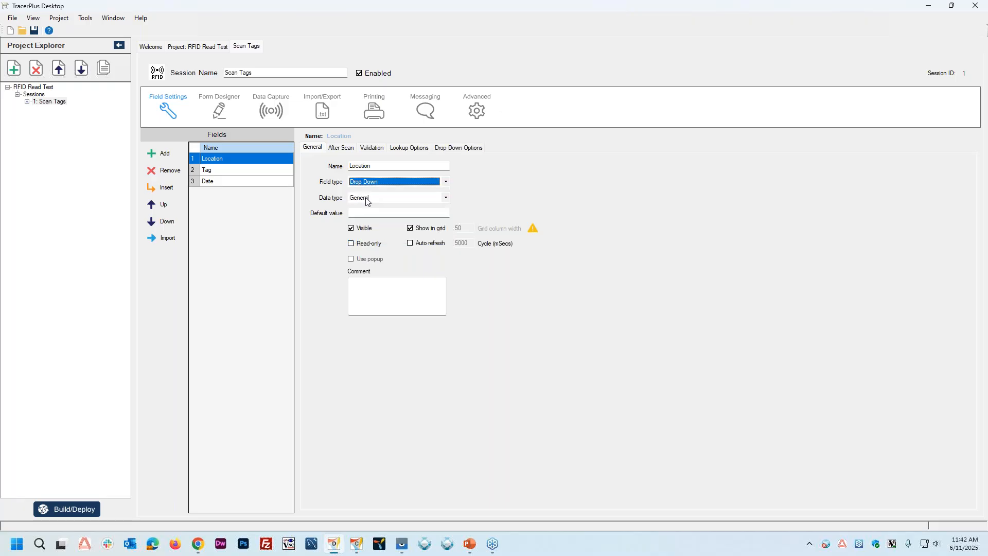
{"action": "left_click", "coordinate": [383, 183]}
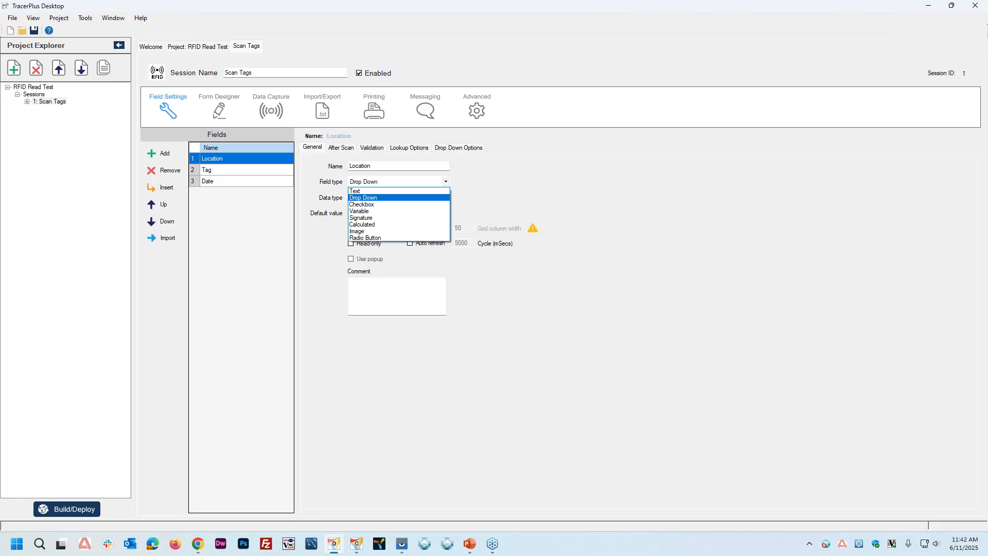
{"action": "left_click", "coordinate": [575, 192]}
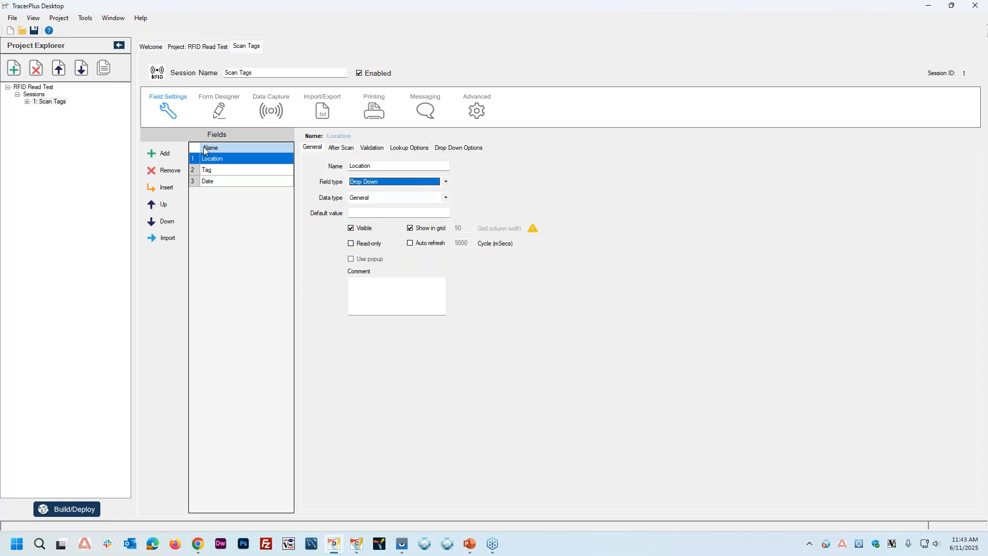
Step: Add Room 1, Room 2 and Room 3 as the Location field's drop-down items
{"action": "left_click", "coordinate": [457, 149]}
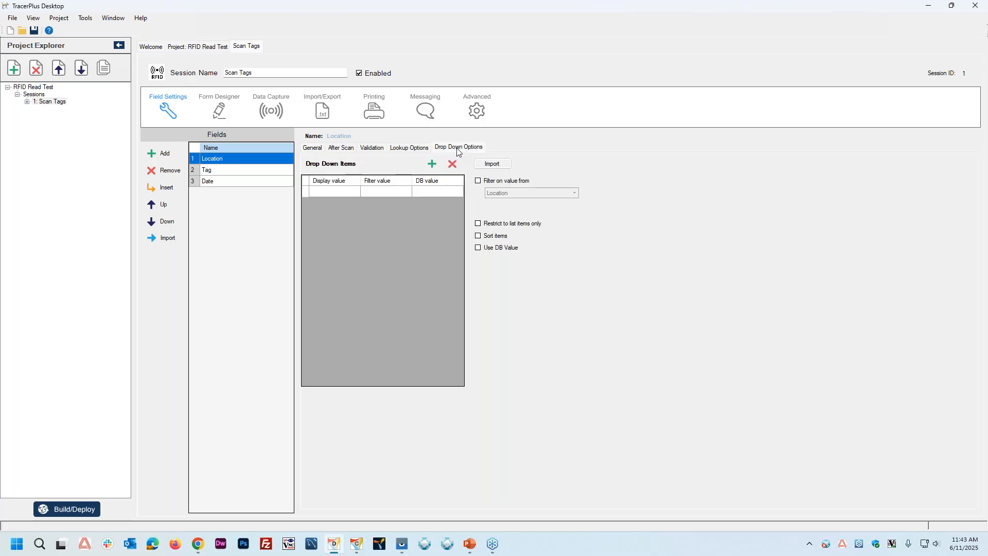
{"action": "left_click", "coordinate": [319, 192]}
{"action": "type", "text": "Room 1"}
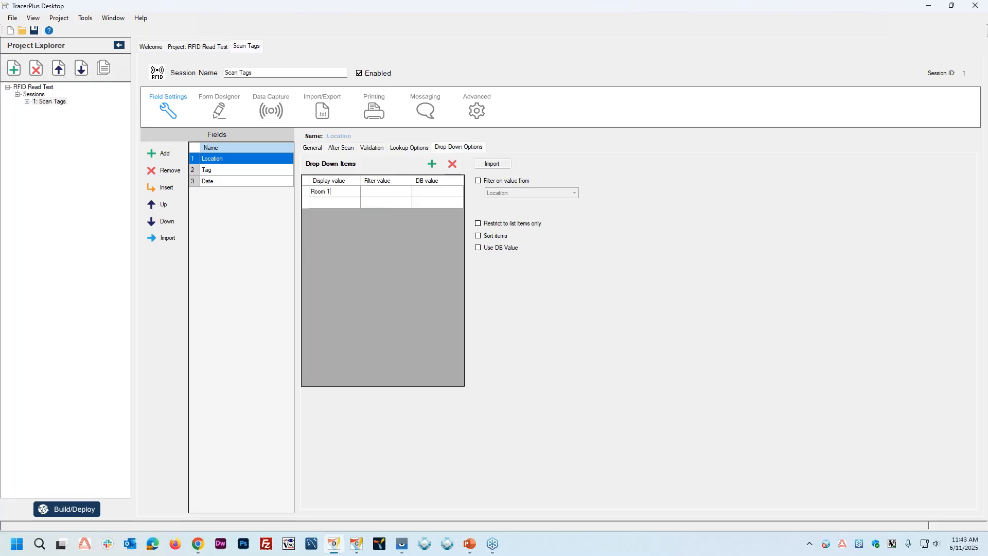
{"action": "key", "text": "Return"}
{"action": "type", "text": "Room 2"}
{"action": "key", "text": "Return"}
{"action": "type", "text": "Room 3"}
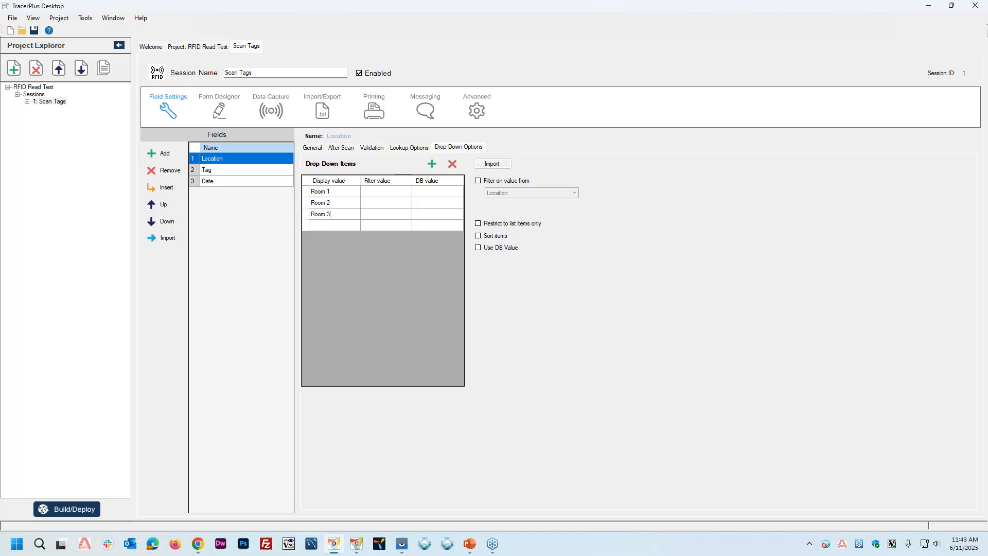
{"action": "key", "text": "Return"}
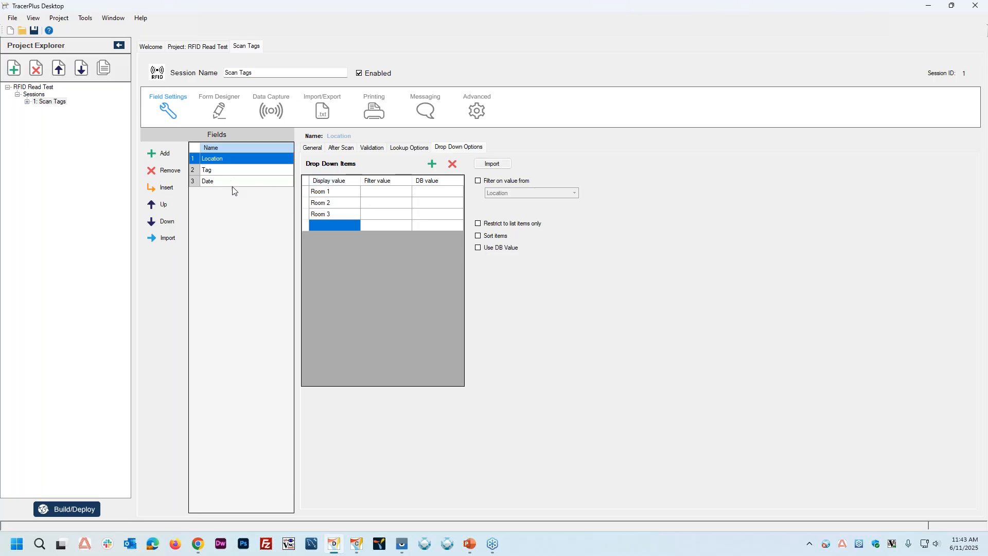
Step: Check the Tag field's general settings and set the Date field's data type to DateTime
{"action": "left_click", "coordinate": [210, 171]}
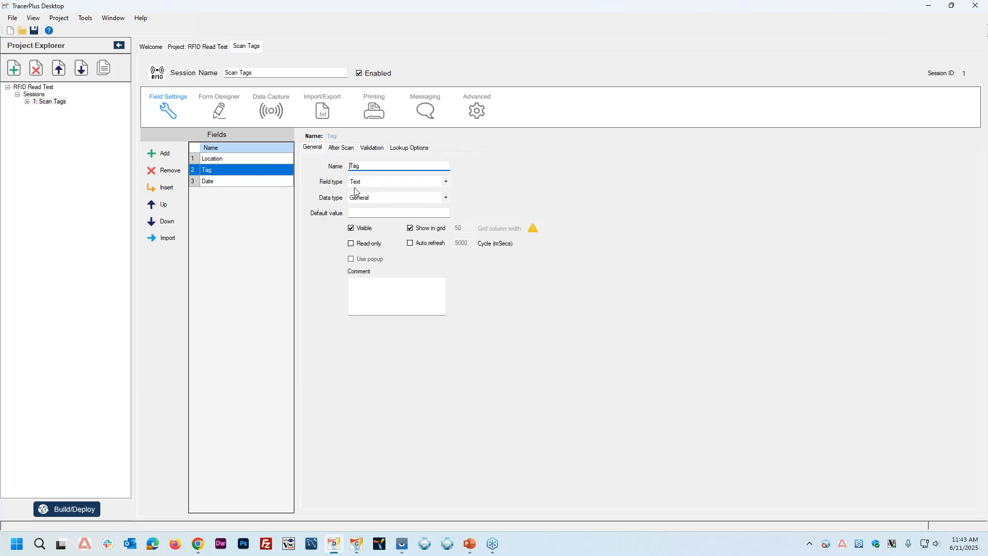
{"action": "left_click", "coordinate": [228, 186]}
{"action": "left_click", "coordinate": [373, 198]}
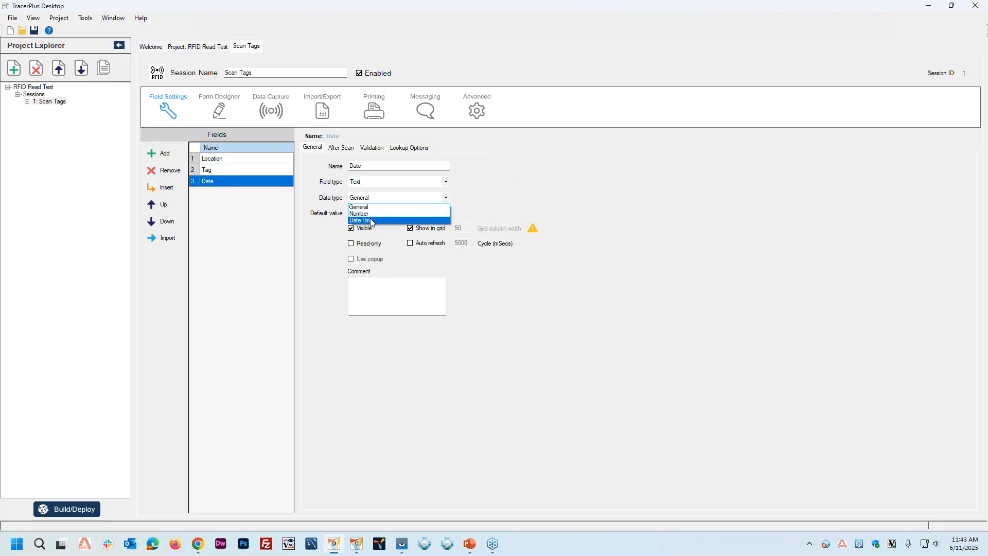
{"action": "left_click", "coordinate": [372, 221]}
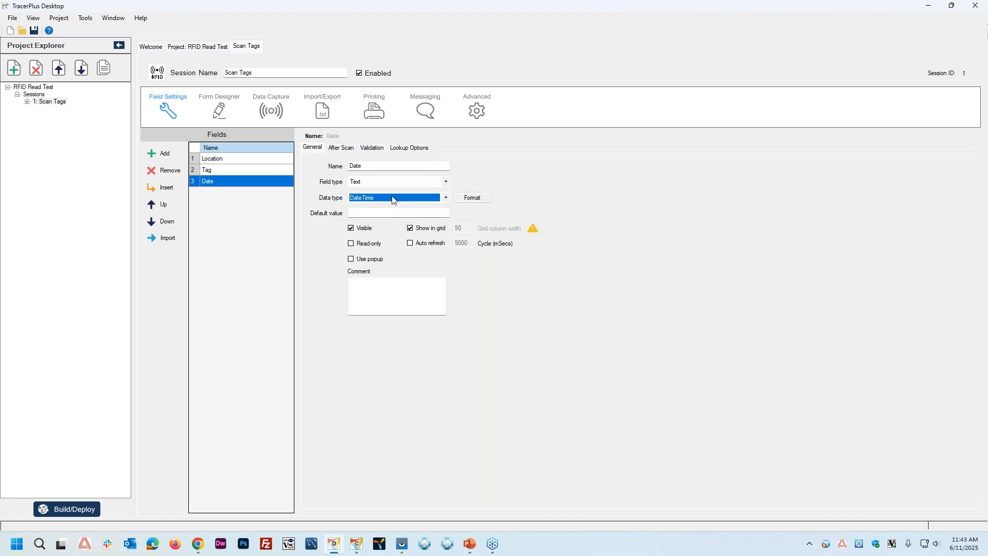
Step: Give the Date field the custom date/time format yyyy-MM-dd HH:mm:ss and make the field read-only
{"action": "left_click", "coordinate": [482, 199]}
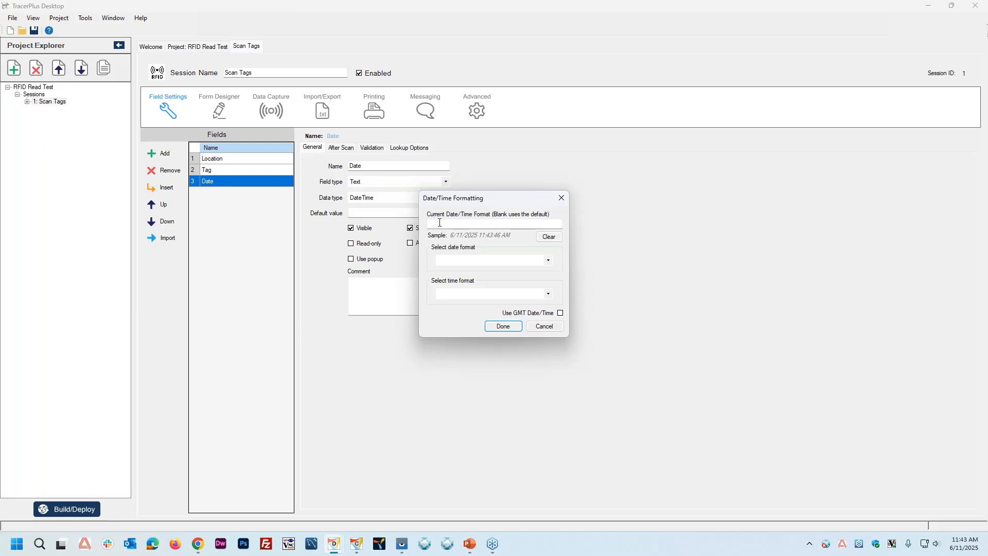
{"action": "left_click", "coordinate": [548, 260]}
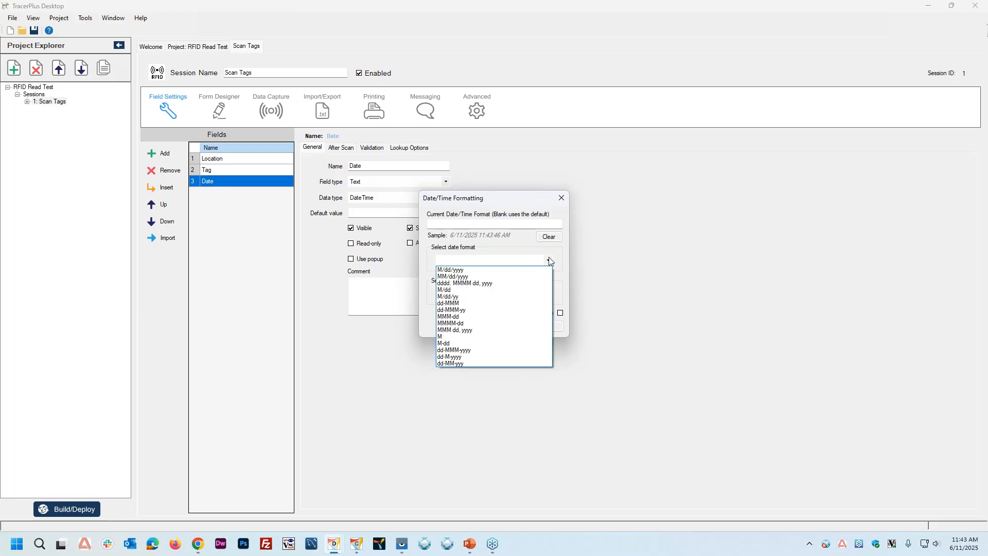
{"action": "left_click", "coordinate": [469, 249]}
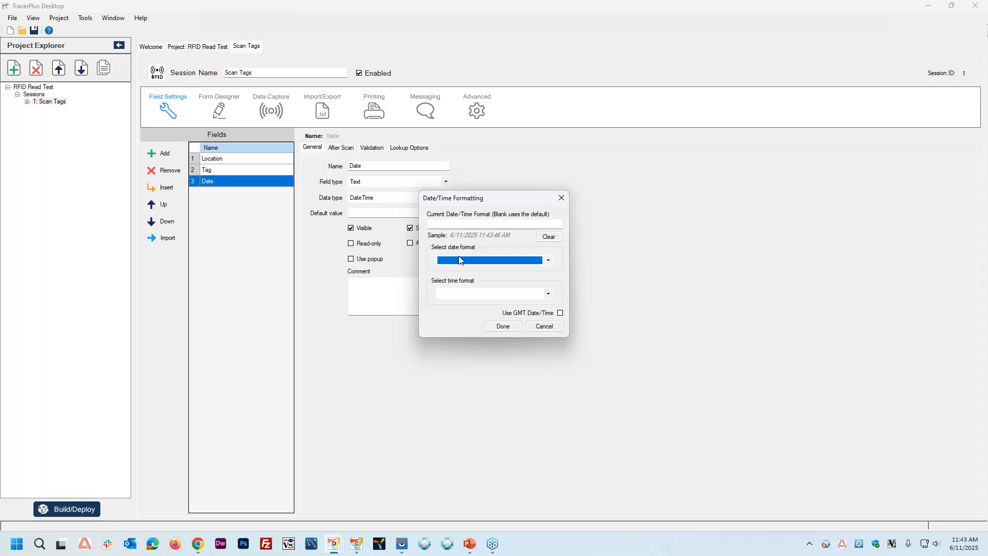
{"action": "left_click", "coordinate": [548, 294]}
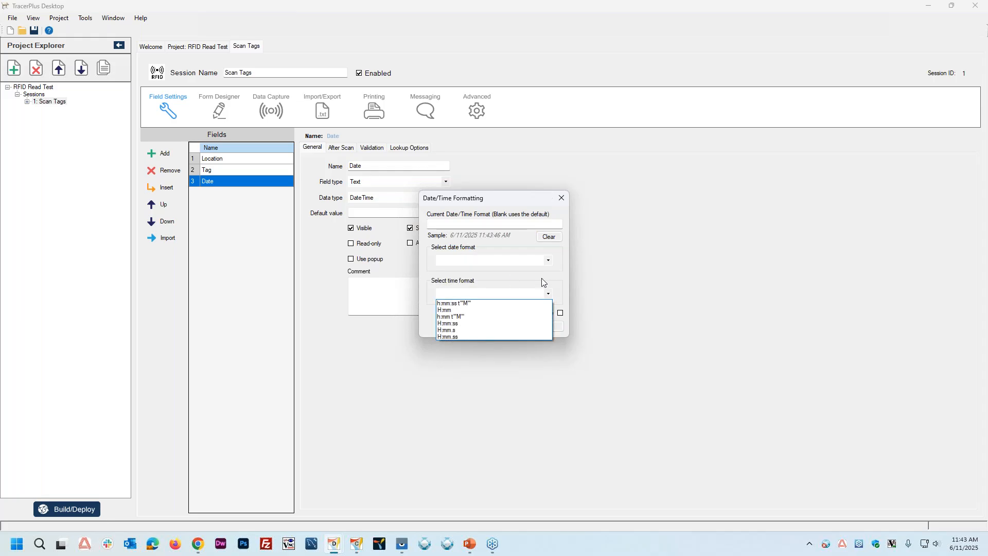
{"action": "left_click", "coordinate": [539, 276]}
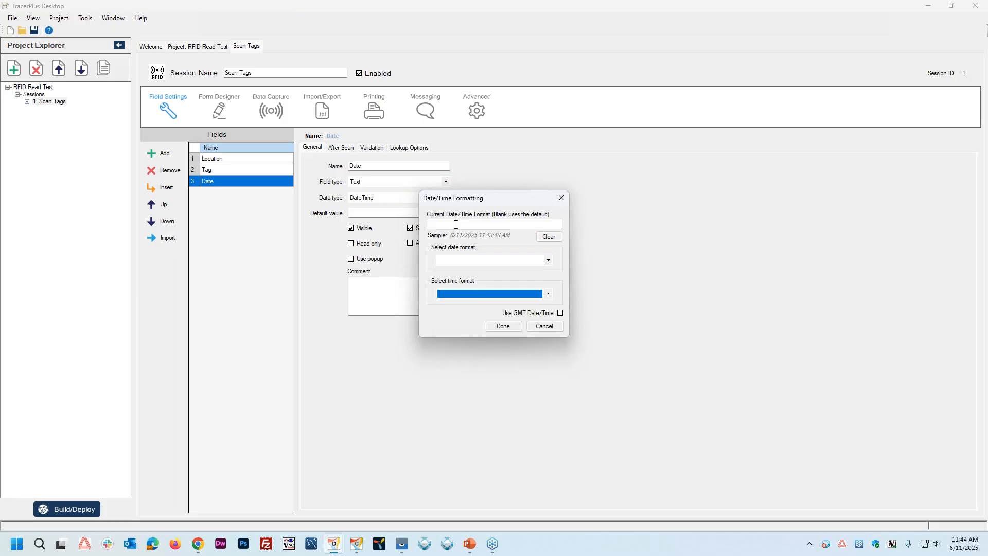
{"action": "left_click", "coordinate": [456, 225]}
{"action": "type", "text": "yy"}
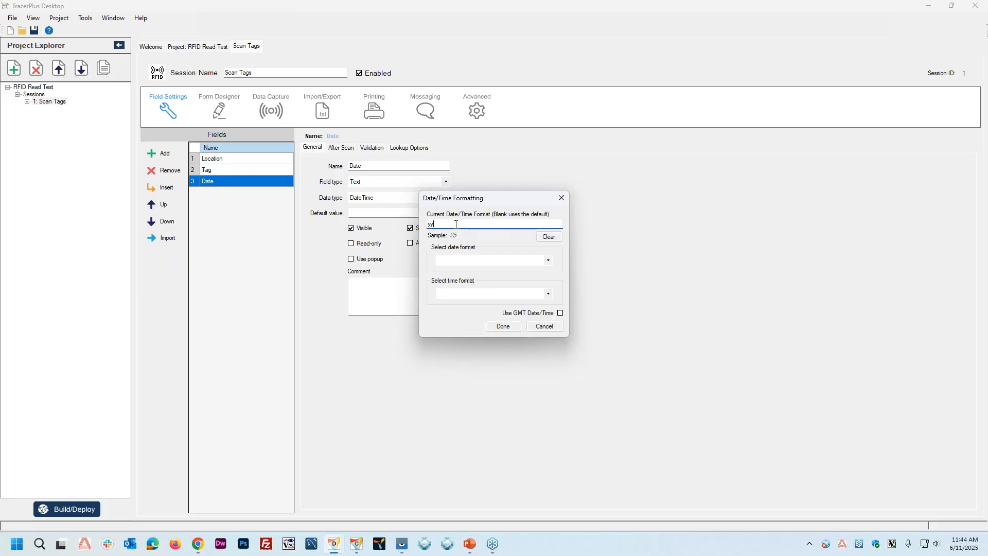
{"action": "type", "text": "yy-MM-dd HH:mm:s"}
{"action": "left_click", "coordinate": [504, 328]}
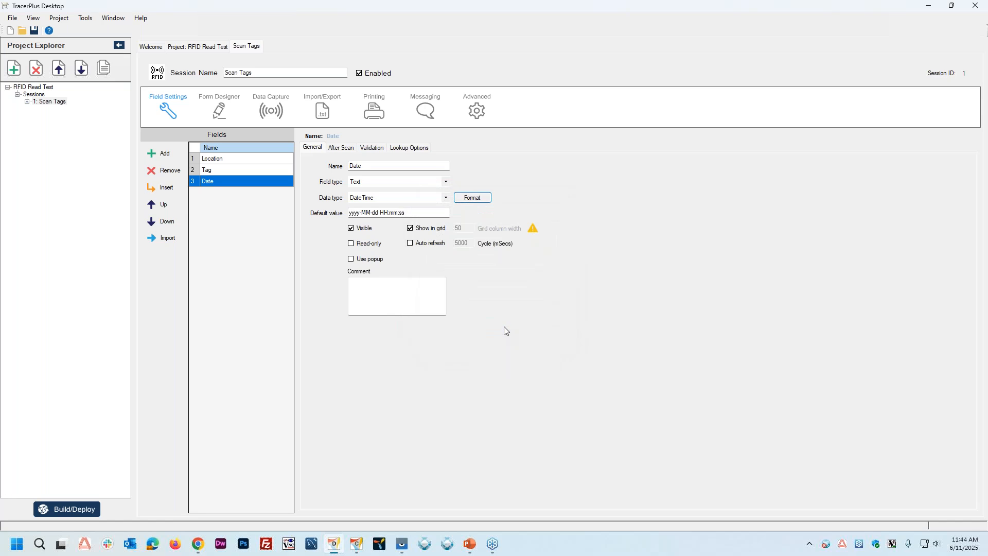
{"action": "left_click", "coordinate": [360, 247]}
Step: Check the Location field's after-scan settings and its list of go-to fields, keeping Tag as the go-to field
{"action": "left_click", "coordinate": [231, 161]}
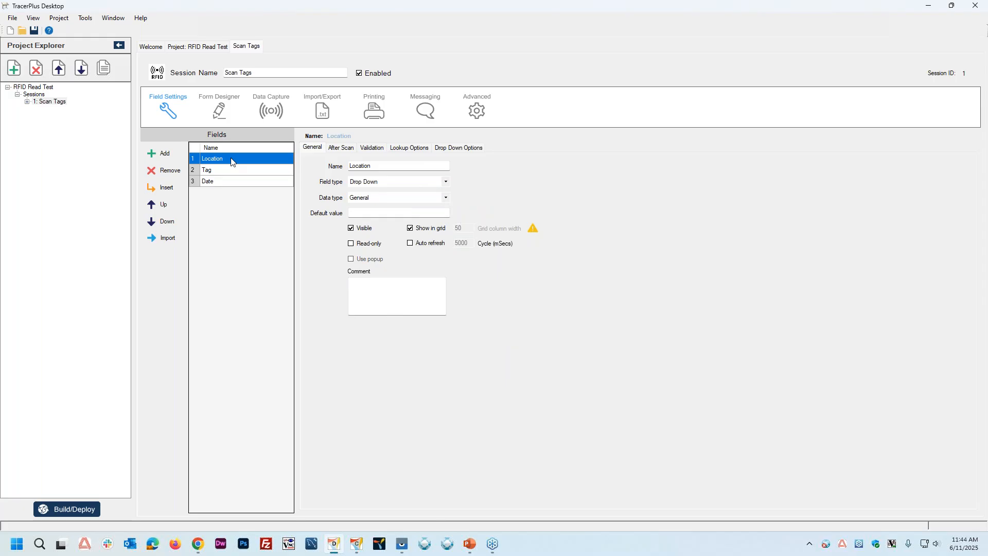
{"action": "left_click", "coordinate": [340, 148]}
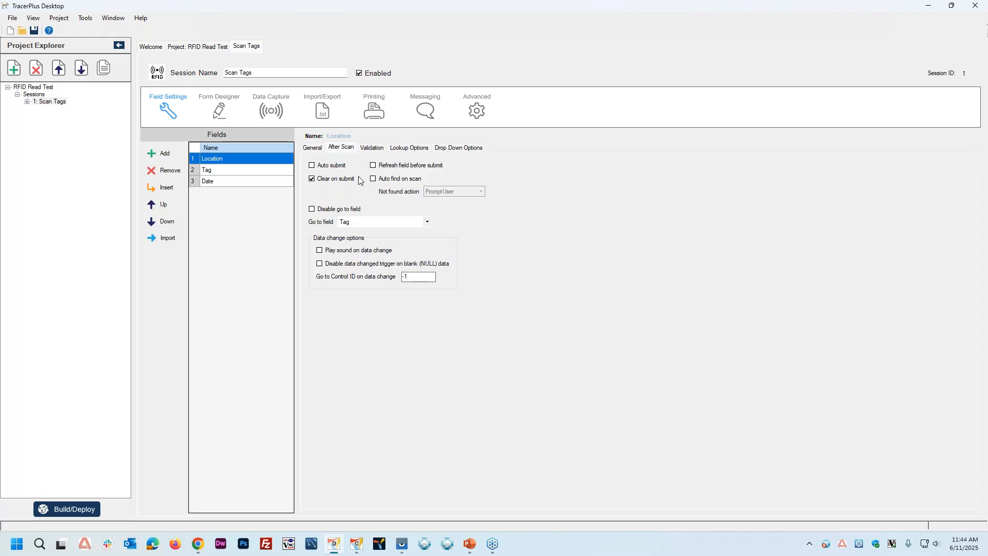
{"action": "left_click", "coordinate": [361, 224]}
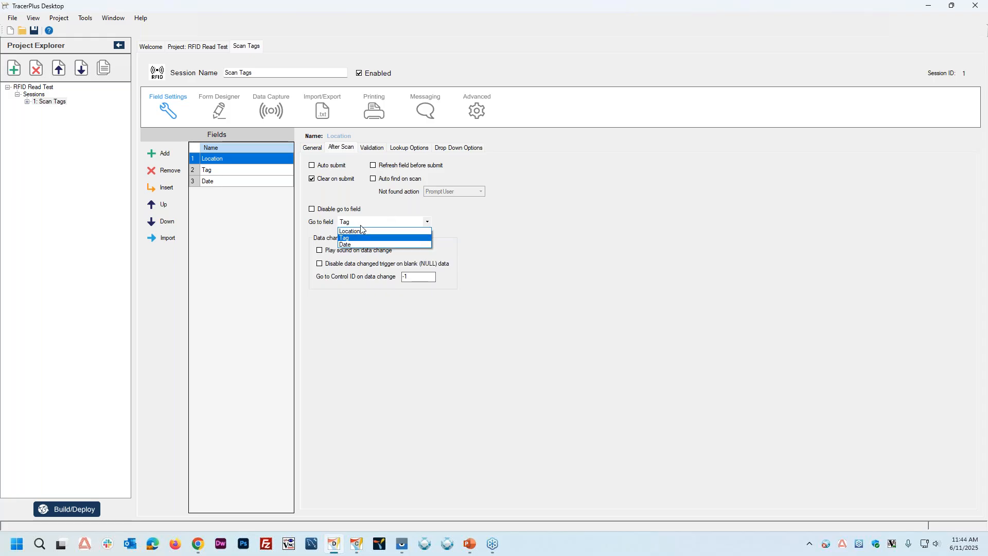
{"action": "left_click", "coordinate": [361, 229]}
Step: Set the Tag field's after-scan go-to field to Tag and check the Location field's go-to setting again
{"action": "left_click", "coordinate": [207, 176]}
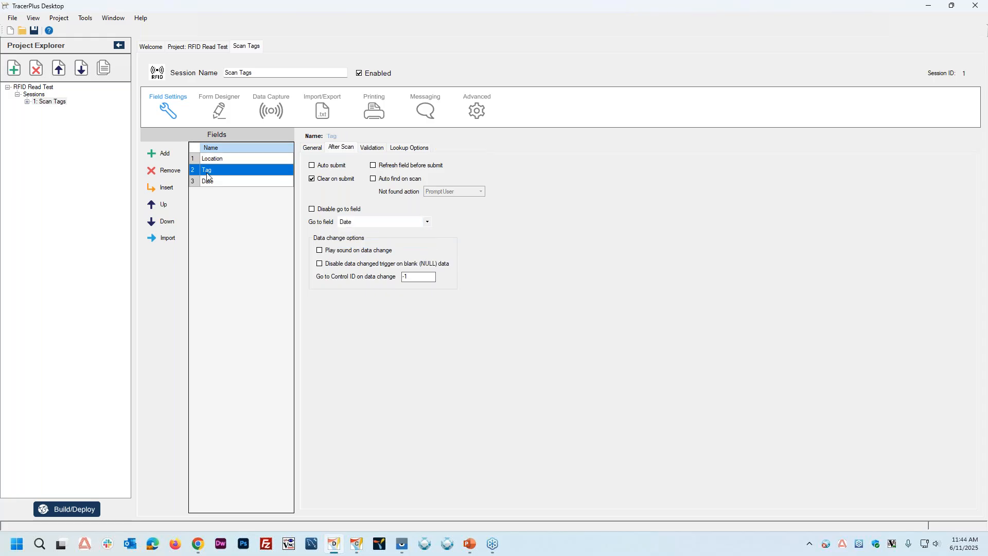
{"action": "left_click", "coordinate": [368, 223]}
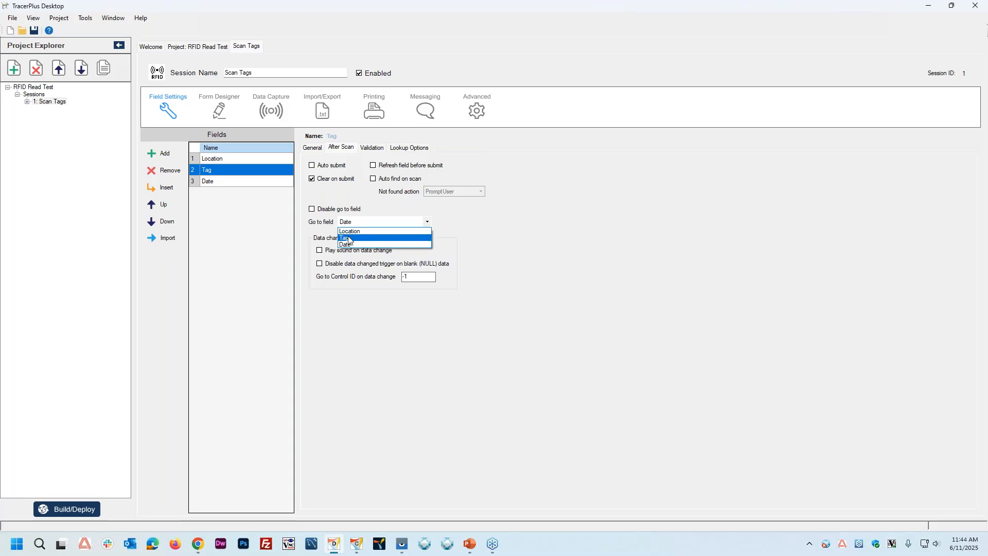
{"action": "left_click", "coordinate": [349, 240]}
{"action": "key", "text": "Tab"}
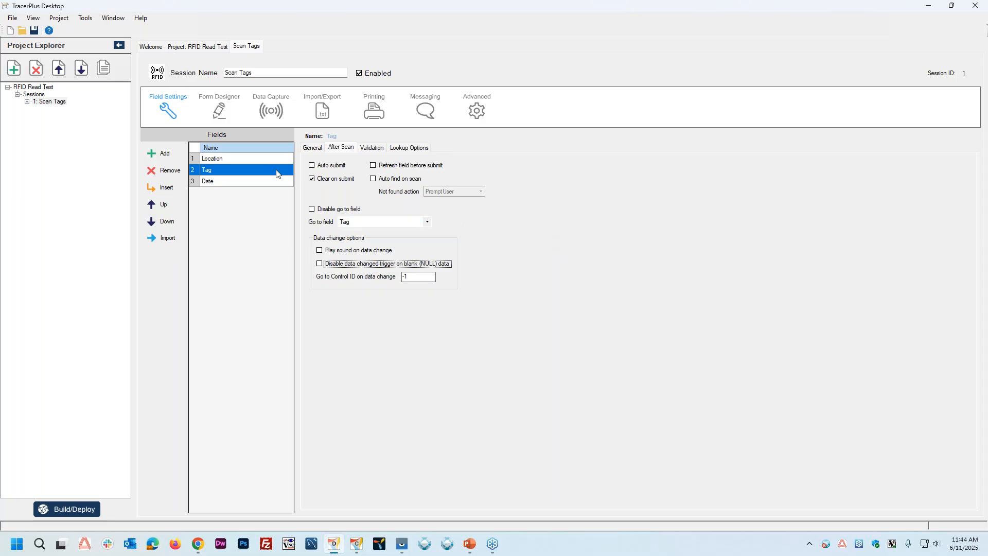
{"action": "left_click", "coordinate": [222, 160]}
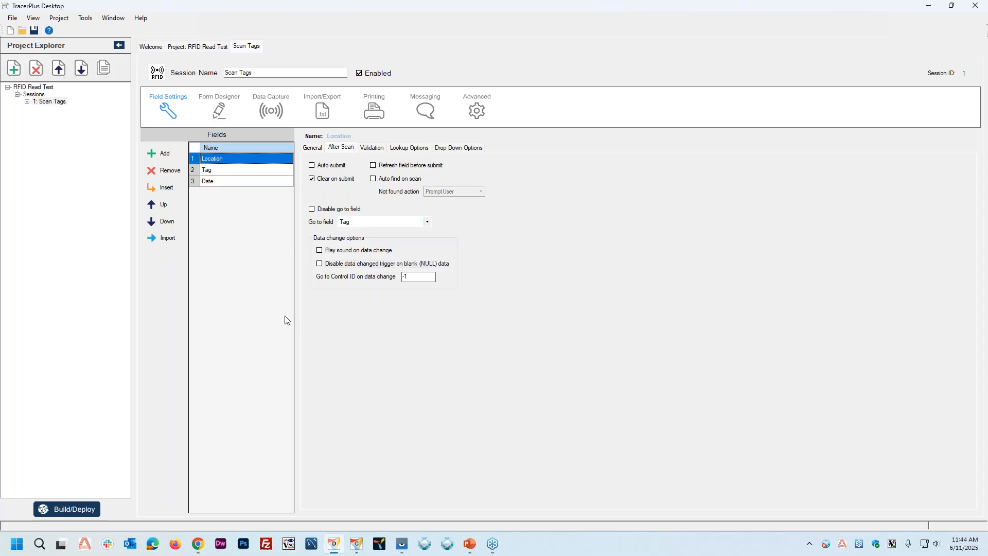
Step: Set the session form's background colour to White and create the default form layout from the field settings
{"action": "left_click", "coordinate": [221, 112]}
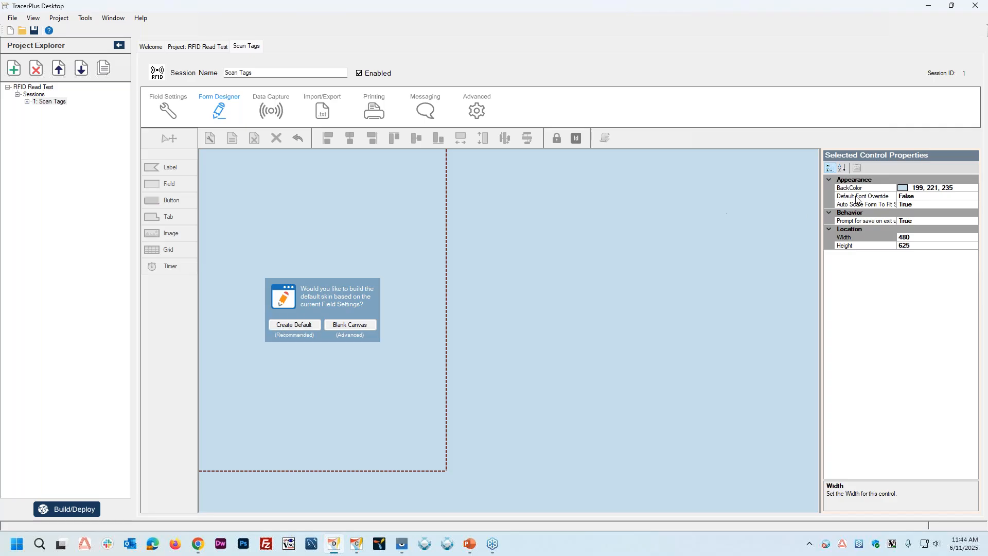
{"action": "left_click", "coordinate": [976, 188]}
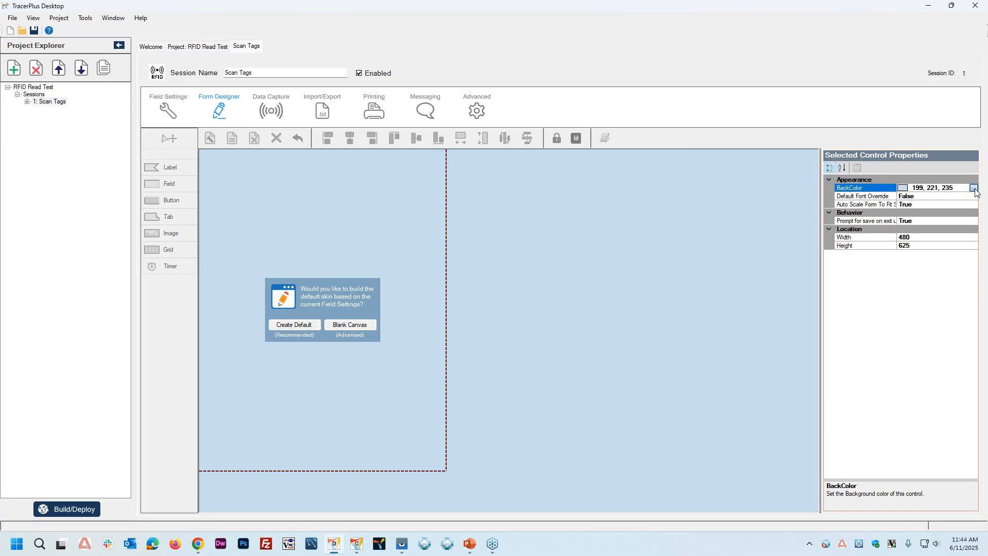
{"action": "left_click", "coordinate": [974, 188]}
{"action": "left_click", "coordinate": [887, 213]}
{"action": "left_click", "coordinate": [286, 325]}
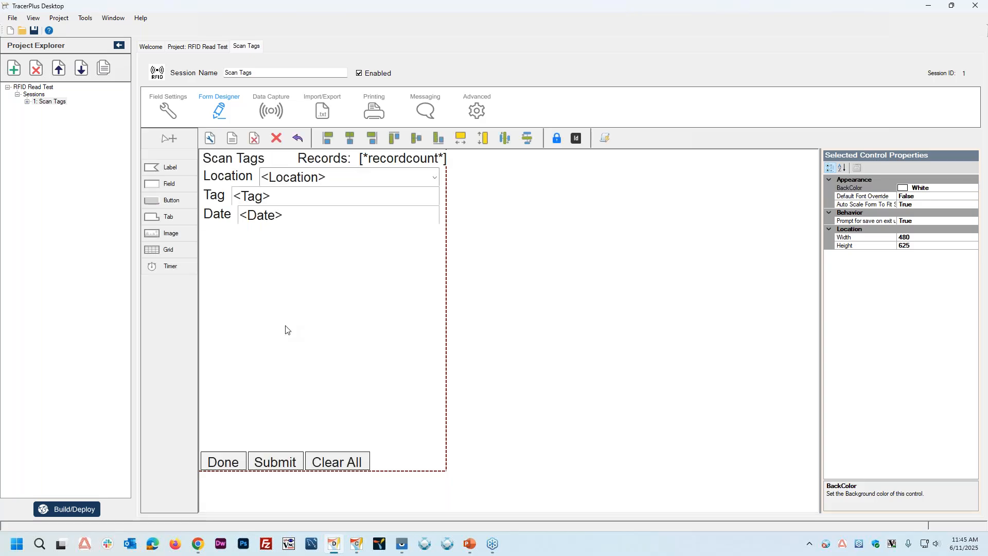
Step: Left-align the Location, Tag and Date entry fields on the form and make them the same width
{"action": "left_click", "coordinate": [313, 180]}
{"action": "left_click", "coordinate": [313, 195], "text": "ctrl"}
{"action": "left_click", "coordinate": [313, 214], "text": "ctrl"}
{"action": "left_click", "coordinate": [330, 143]}
{"action": "left_click", "coordinate": [462, 142]}
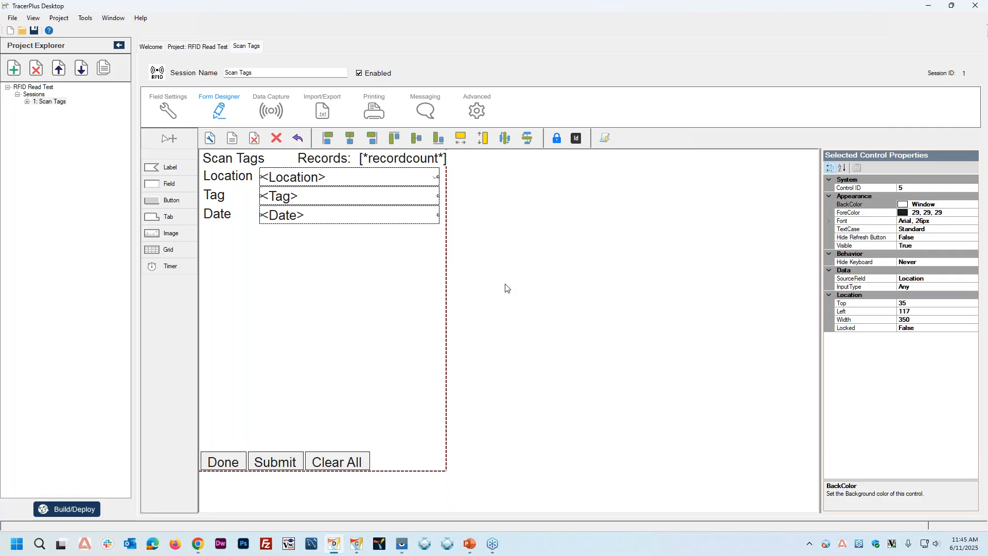
{"action": "left_click", "coordinate": [287, 300]}
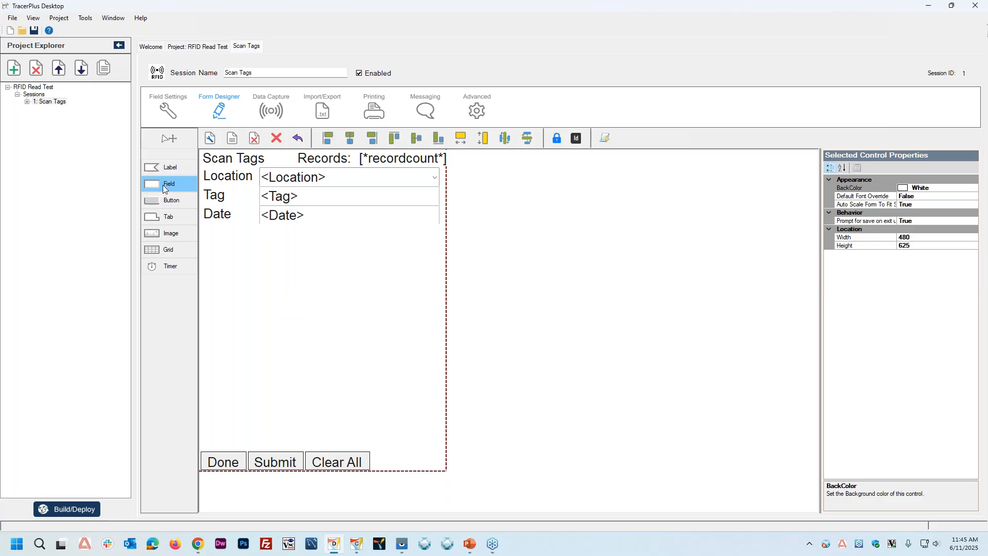
Step: Add a grid about 451 wide and 398 high below the Date field and display the control IDs on the form
{"action": "left_click", "coordinate": [156, 249]}
{"action": "left_click", "coordinate": [214, 244]}
{"action": "left_click_drag", "start_coordinate": [232, 258], "coordinate": [437, 256]}
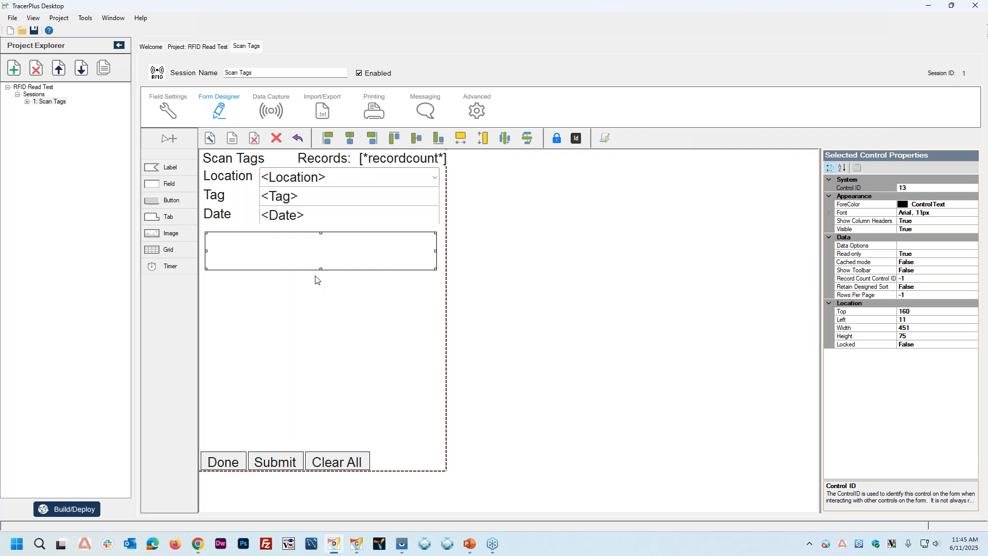
{"action": "left_click_drag", "start_coordinate": [321, 269], "coordinate": [324, 435]}
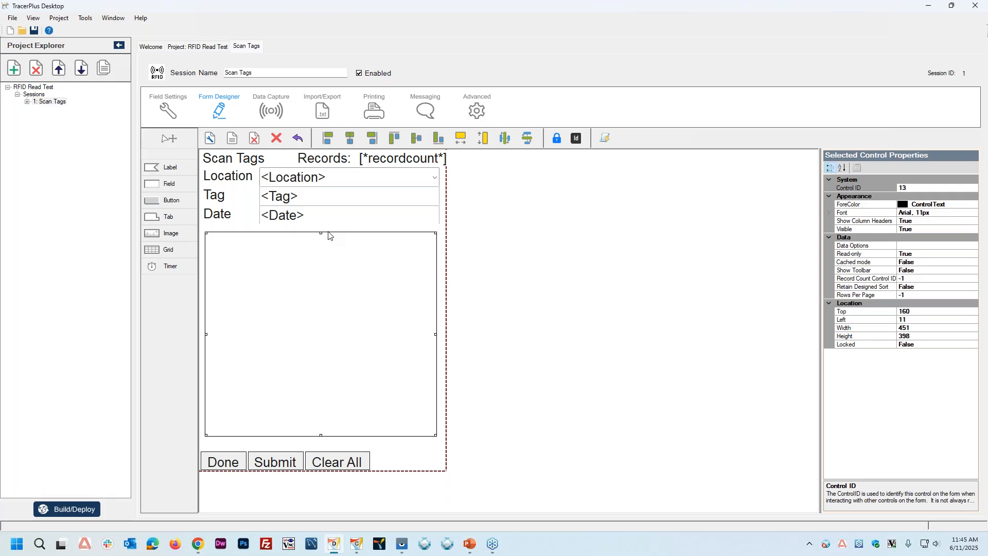
{"action": "left_click", "coordinate": [576, 137]}
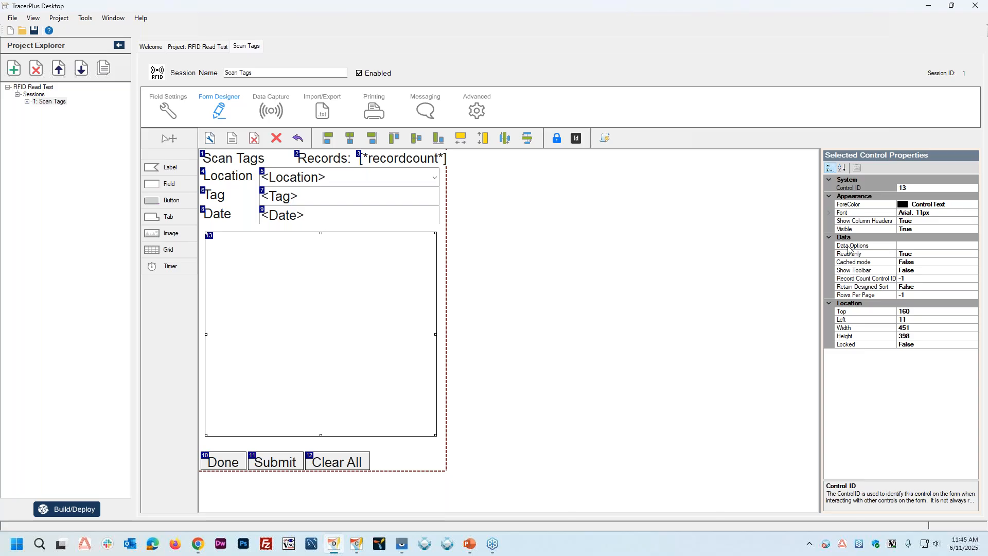
Step: Set the grid's source session to Scan Tags in its data options and add three columns
{"action": "left_click", "coordinate": [916, 247]}
{"action": "left_click", "coordinate": [974, 249]}
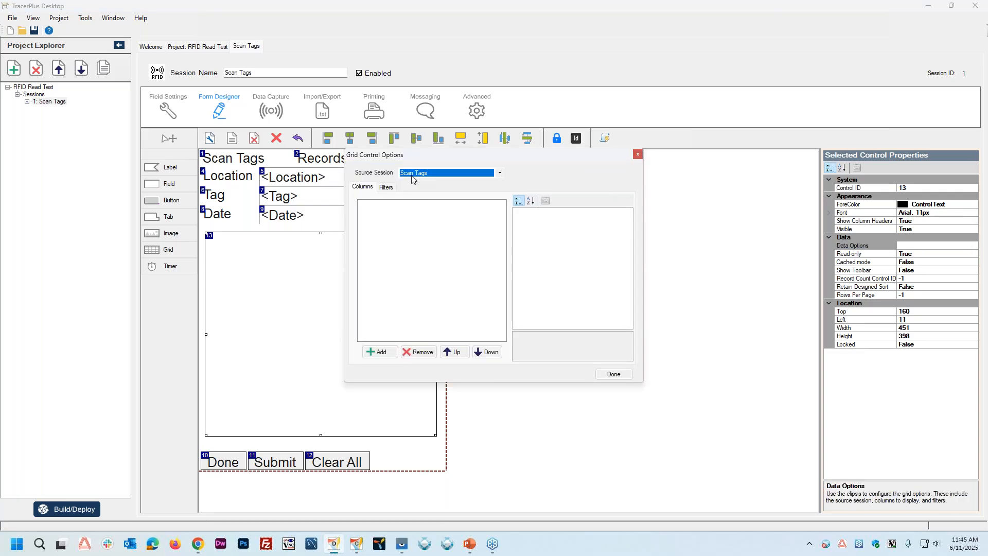
{"action": "left_click", "coordinate": [412, 175]}
{"action": "left_click", "coordinate": [414, 182]}
{"action": "left_click", "coordinate": [379, 353]}
{"action": "left_click", "coordinate": [379, 355]}
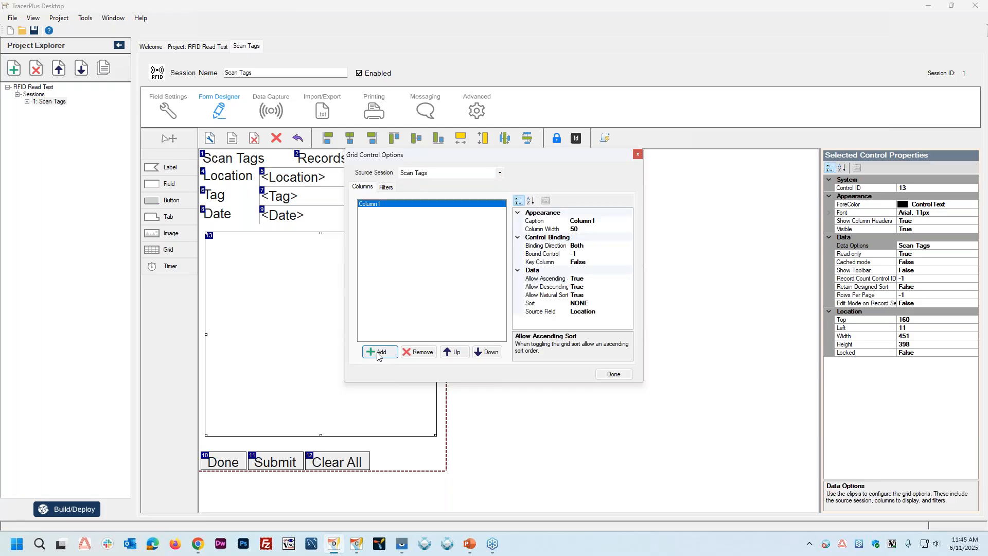
{"action": "left_click", "coordinate": [379, 354]}
Step: Set the first grid column's caption to Location
{"action": "left_click", "coordinate": [377, 205]}
{"action": "left_click", "coordinate": [600, 221]}
{"action": "type", "text": "Loc"}
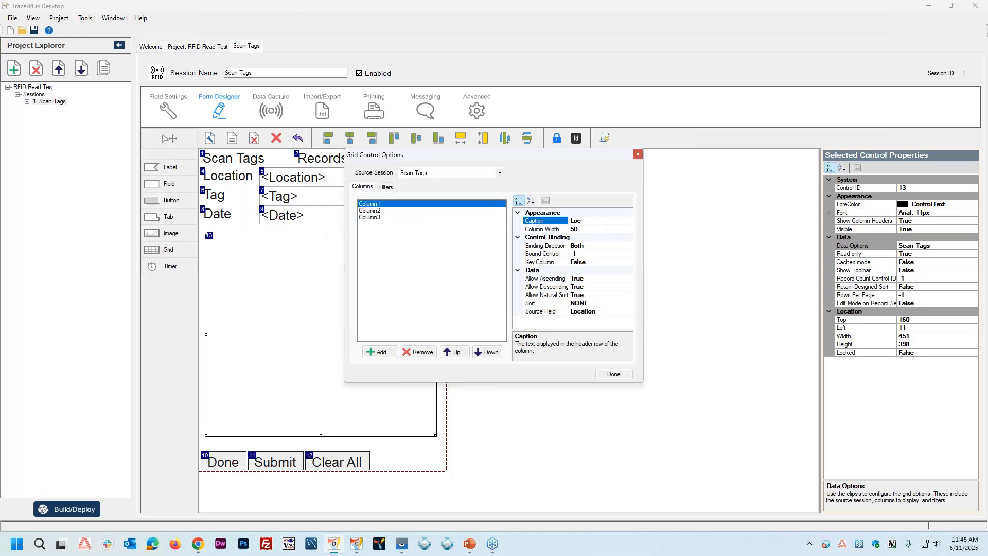
{"action": "type", "text": "ation"}
{"action": "key", "text": "Return"}
Step: Set the second grid column's caption to Tag ID
{"action": "left_click", "coordinate": [374, 212]}
{"action": "left_click", "coordinate": [599, 222]}
{"action": "type", "text": "Tag ID"}
{"action": "key", "text": "Return"}
Step: Set the third grid column's caption to Date
{"action": "left_click", "coordinate": [375, 217]}
{"action": "left_click", "coordinate": [564, 221]}
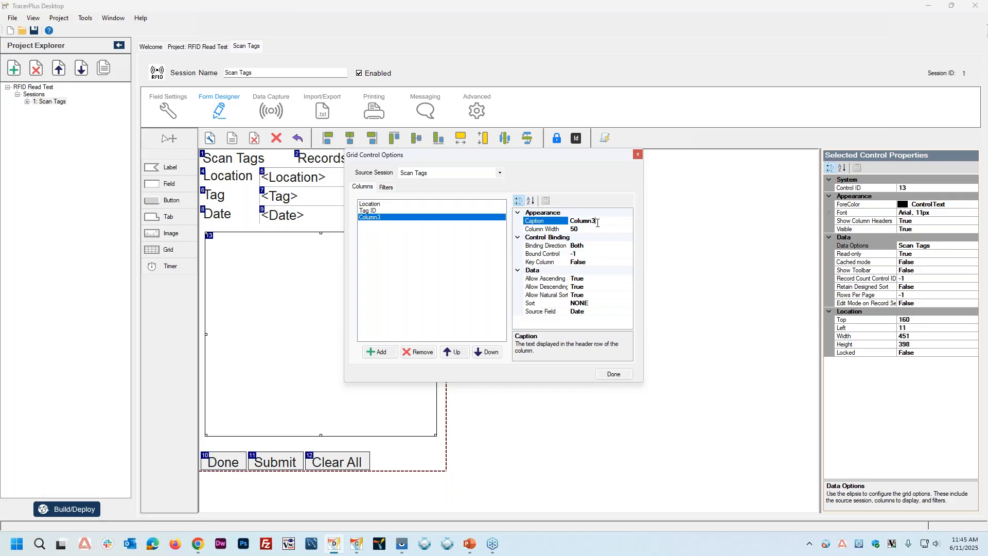
{"action": "type", "text": "Date"}
{"action": "key", "text": "Return"}
Step: Set the Location column's binding direction to FromControl and its bound control to 5
{"action": "left_click_drag", "start_coordinate": [502, 160], "coordinate": [620, 206]}
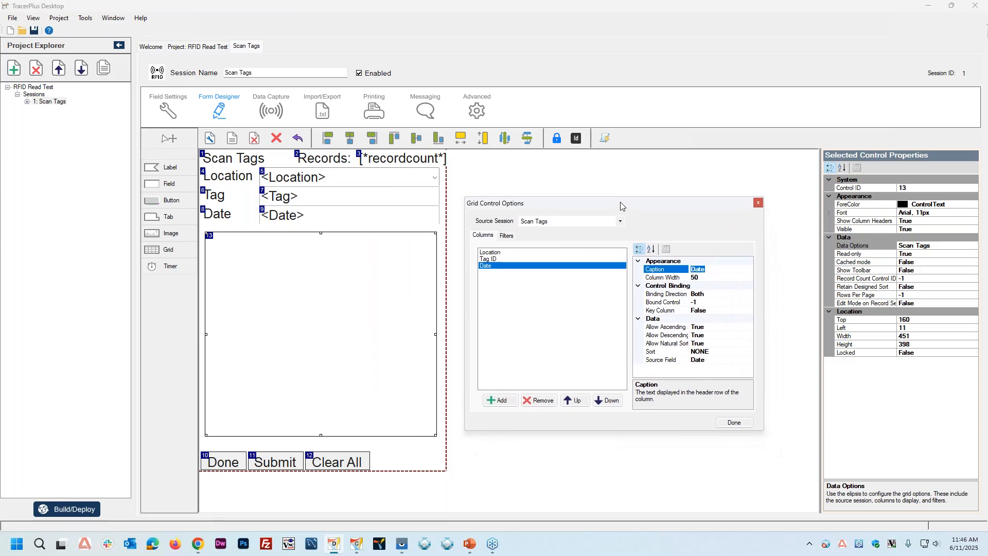
{"action": "left_click", "coordinate": [486, 251]}
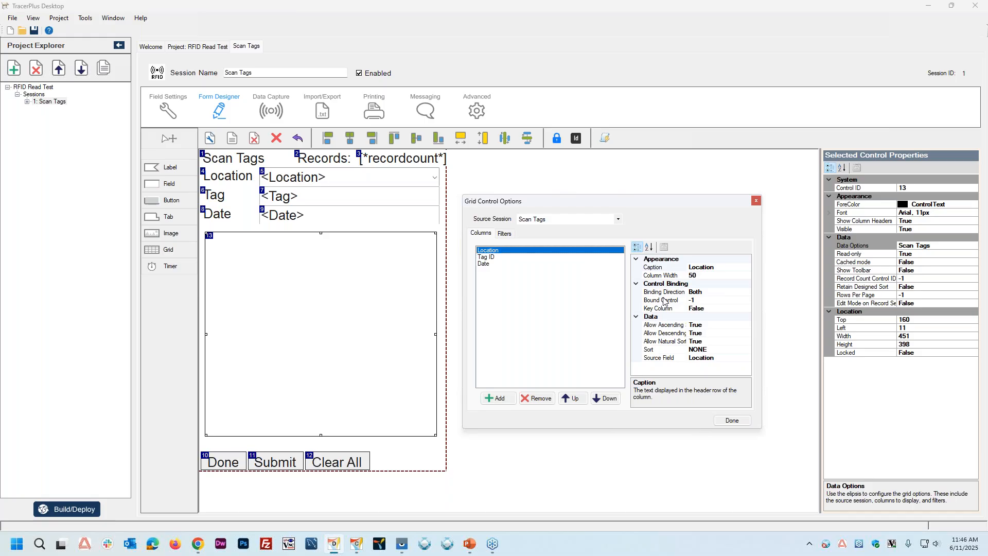
{"action": "left_click", "coordinate": [717, 293]}
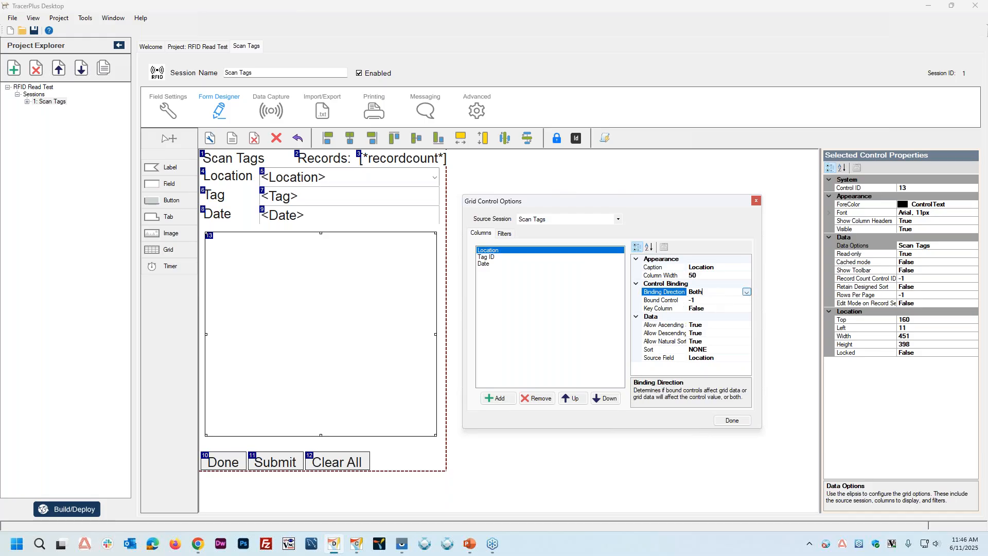
{"action": "left_click", "coordinate": [747, 292]}
{"action": "left_click", "coordinate": [710, 319]}
{"action": "double_click", "coordinate": [714, 302]}
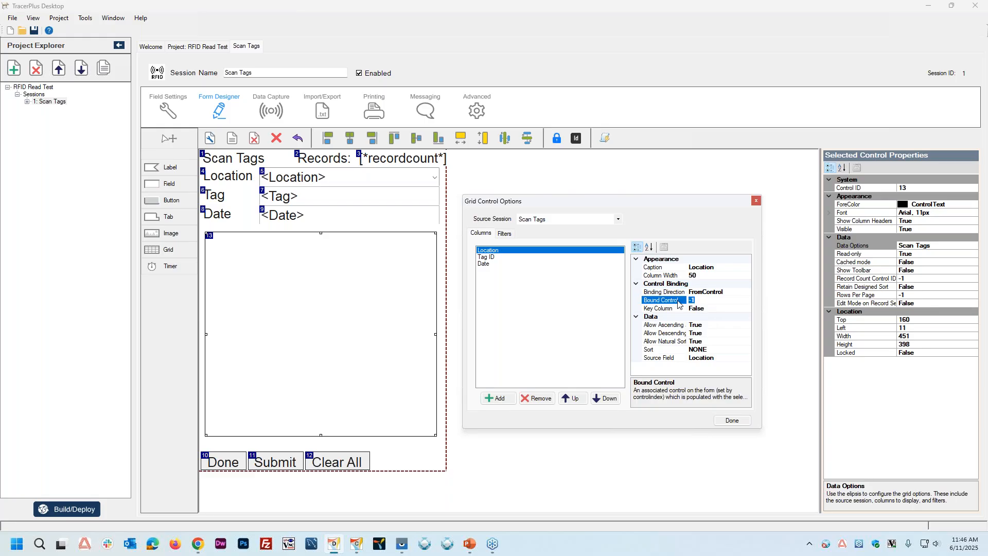
{"action": "type", "text": "5"}
Step: Set the Tag ID column's binding direction to FromControl and its bound control to 7
{"action": "left_click", "coordinate": [494, 257]}
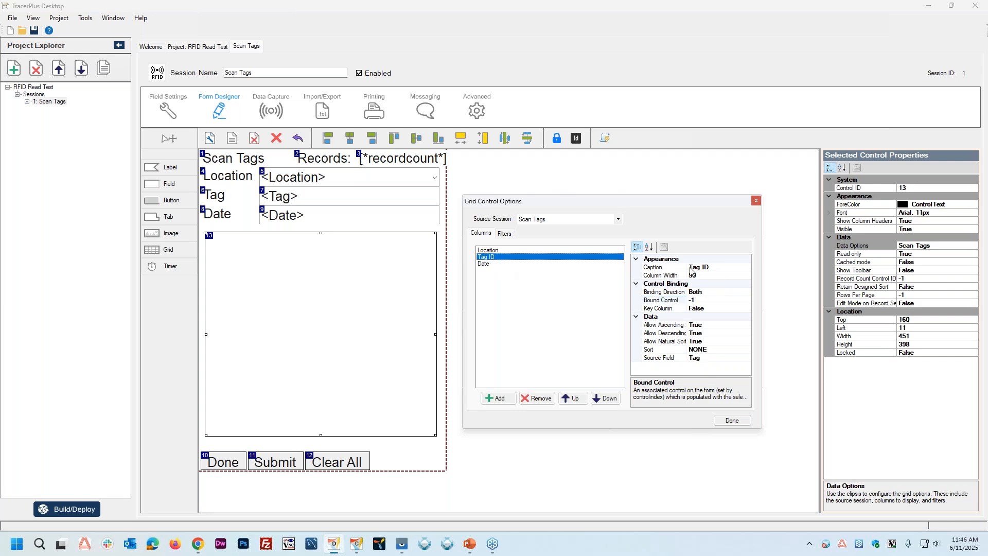
{"action": "double_click", "coordinate": [715, 292]}
{"action": "left_click", "coordinate": [652, 301]}
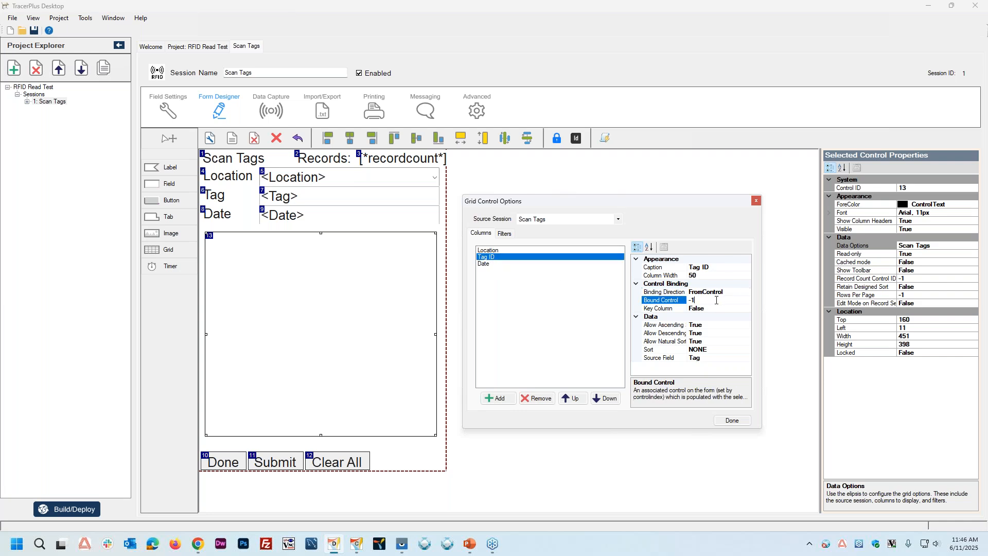
{"action": "type", "text": "7"}
Step: Change the Date column's binding direction, set its bound control to 9 and finish the grid options
{"action": "left_click", "coordinate": [482, 264]}
{"action": "double_click", "coordinate": [715, 292]}
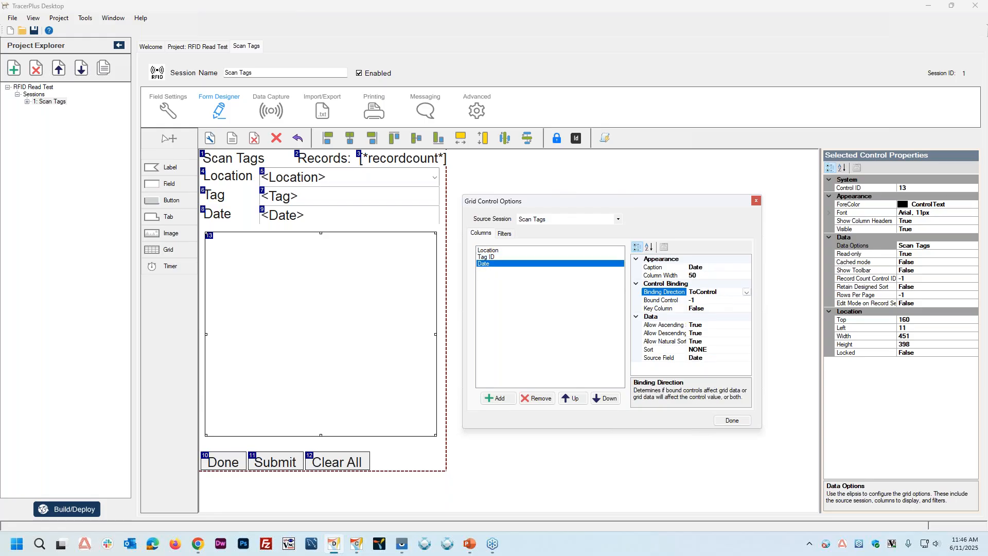
{"action": "left_click", "coordinate": [669, 301]}
{"action": "type", "text": "9"}
{"action": "left_click", "coordinate": [733, 421]}
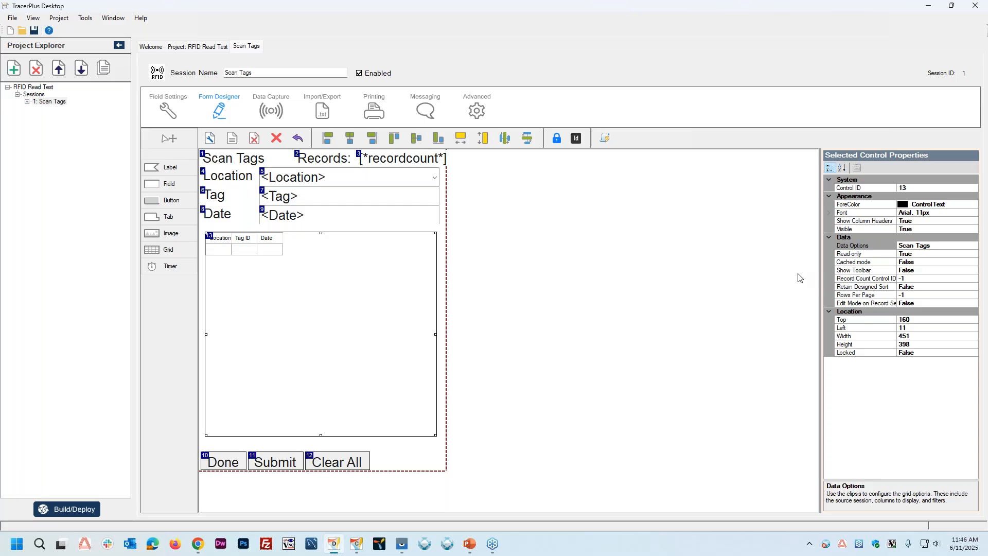
Step: Set the grid's cached mode to True and turn on the beep when a row is added
{"action": "left_click", "coordinate": [859, 263]}
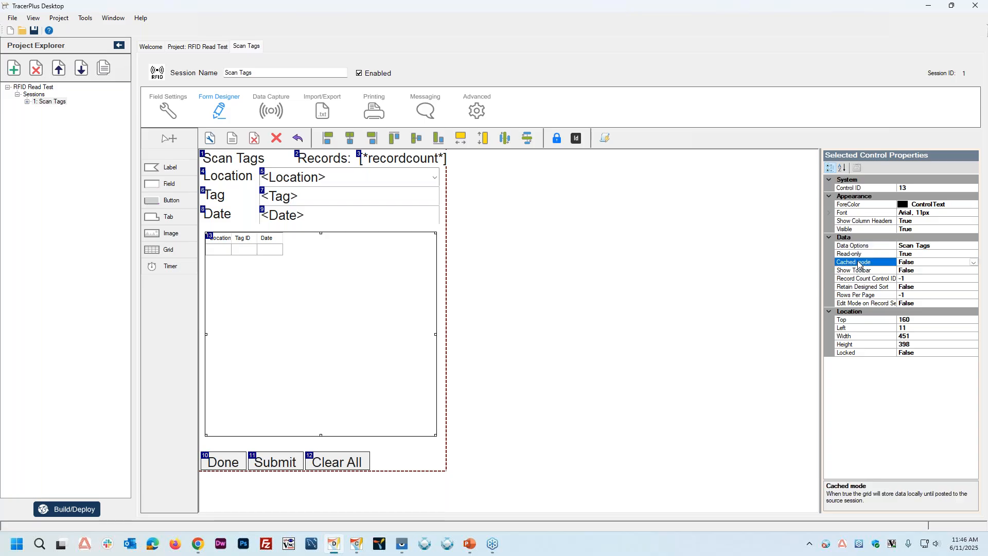
{"action": "double_click", "coordinate": [929, 263]}
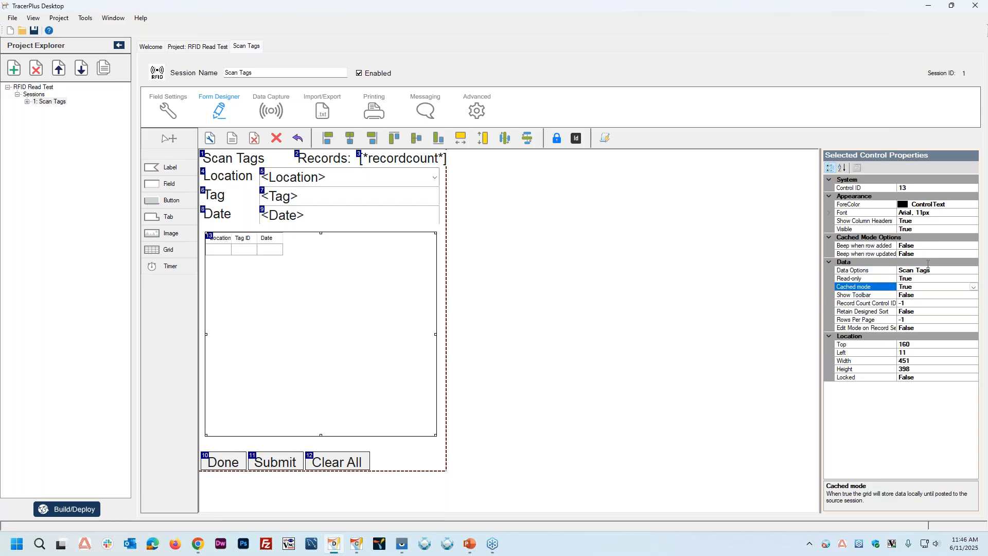
{"action": "left_click", "coordinate": [915, 246]}
{"action": "double_click", "coordinate": [915, 245]}
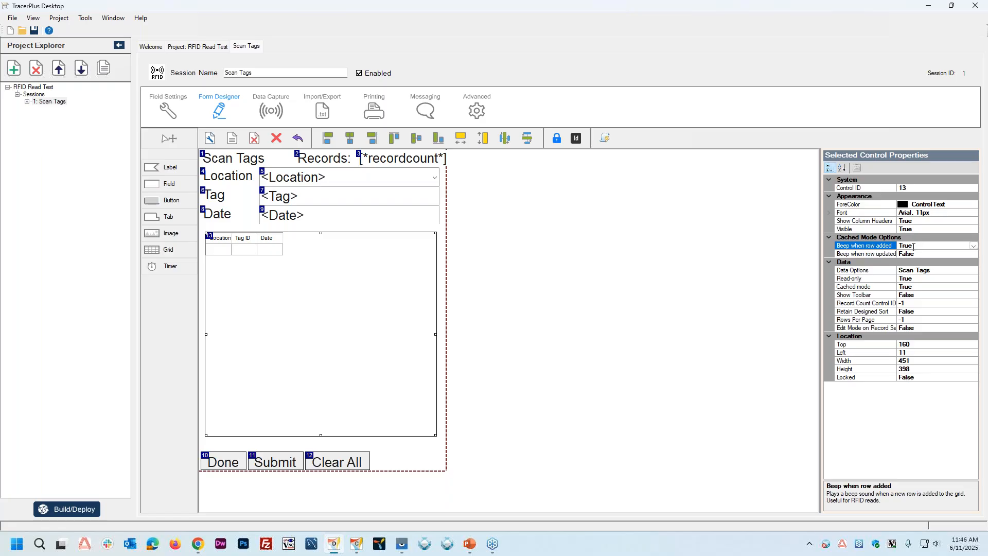
Step: Set the grid's record count control ID to 3 and its rows per page to 250
{"action": "left_click", "coordinate": [913, 303]}
{"action": "left_click_drag", "start_coordinate": [922, 304], "coordinate": [898, 303]}
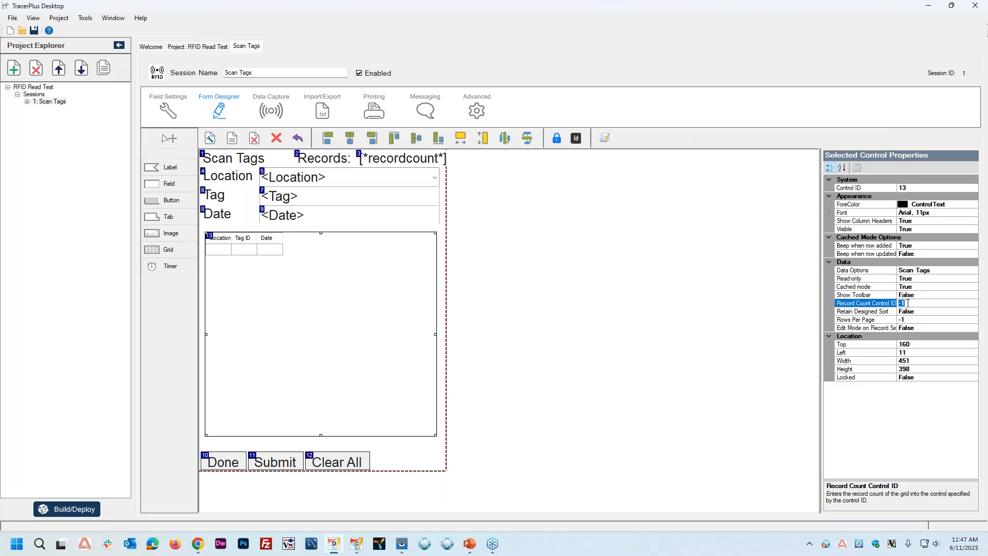
{"action": "type", "text": "3"}
{"action": "left_click", "coordinate": [882, 320]}
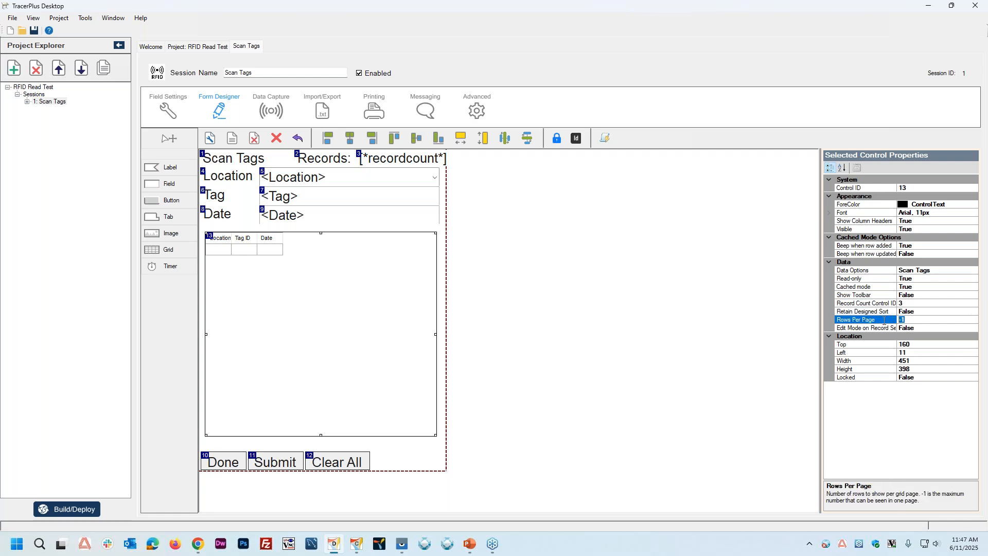
{"action": "type", "text": "250"}
{"action": "key", "text": "Down"}
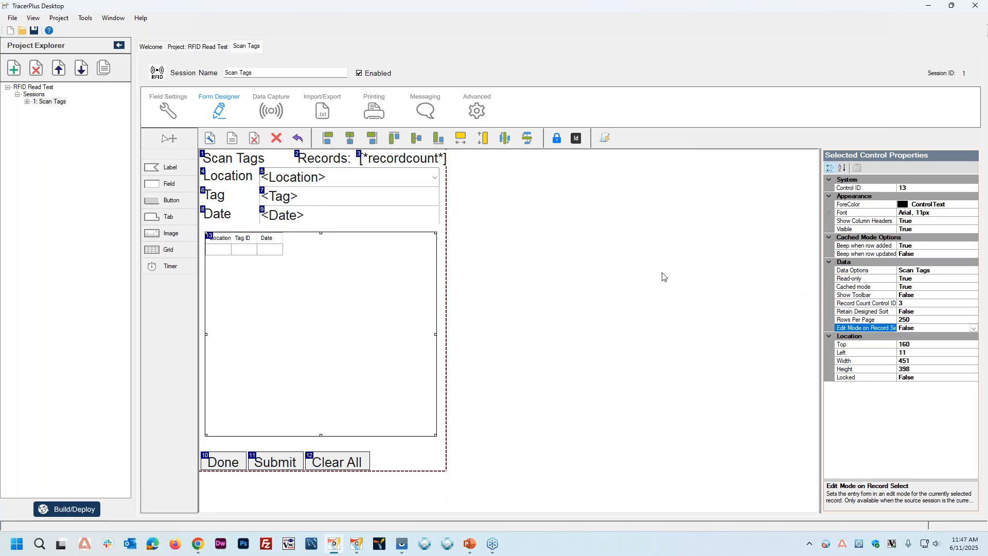
Step: Reopen the grid's data options and set the Location column's Triggers Binding to False and Required in Binding to True
{"action": "left_click", "coordinate": [346, 298]}
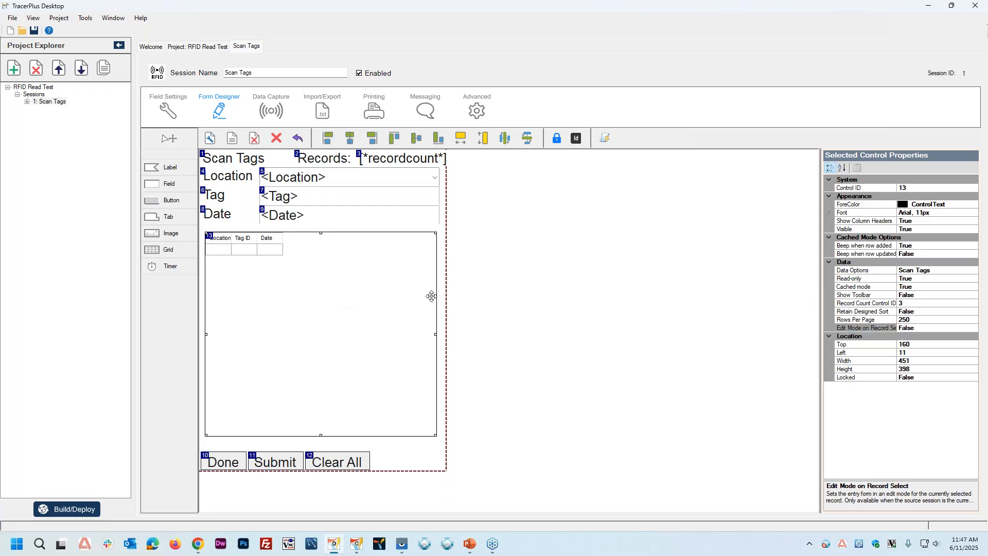
{"action": "left_click", "coordinate": [981, 274]}
{"action": "left_click", "coordinate": [976, 271]}
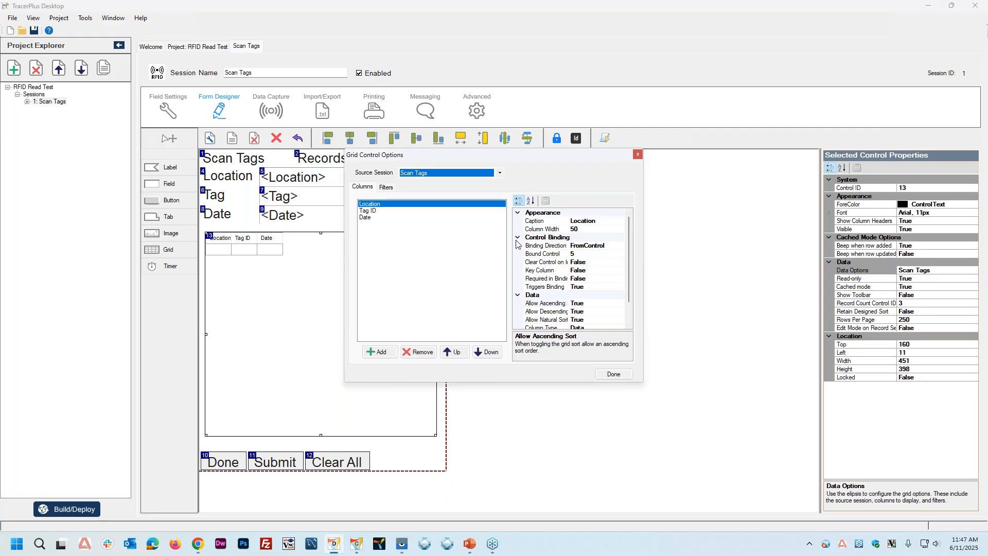
{"action": "double_click", "coordinate": [597, 288]}
{"action": "double_click", "coordinate": [597, 278]}
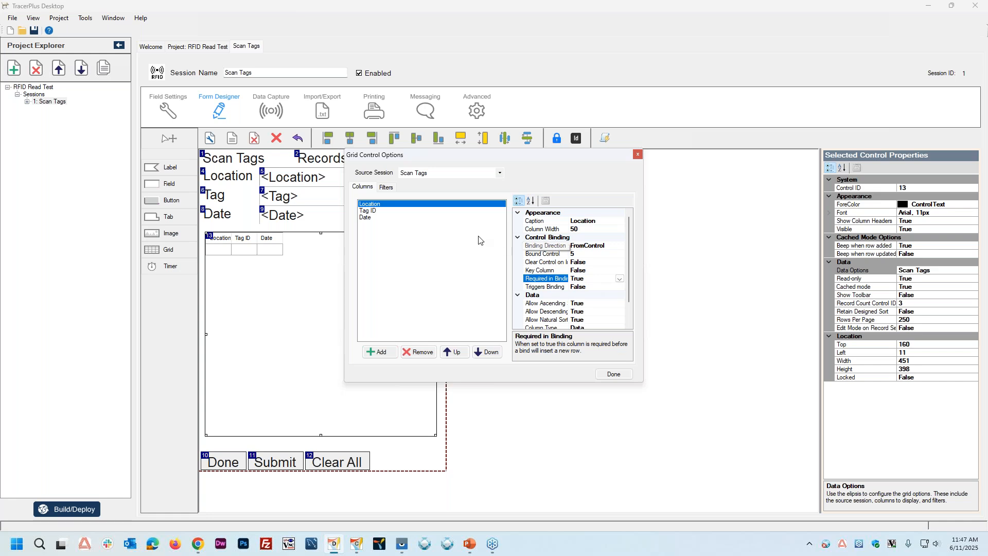
Step: Set Clear Control on Insert/Update, Key Column and Required in Binding to True for the Tag ID column
{"action": "left_click", "coordinate": [375, 211]}
{"action": "double_click", "coordinate": [599, 263]}
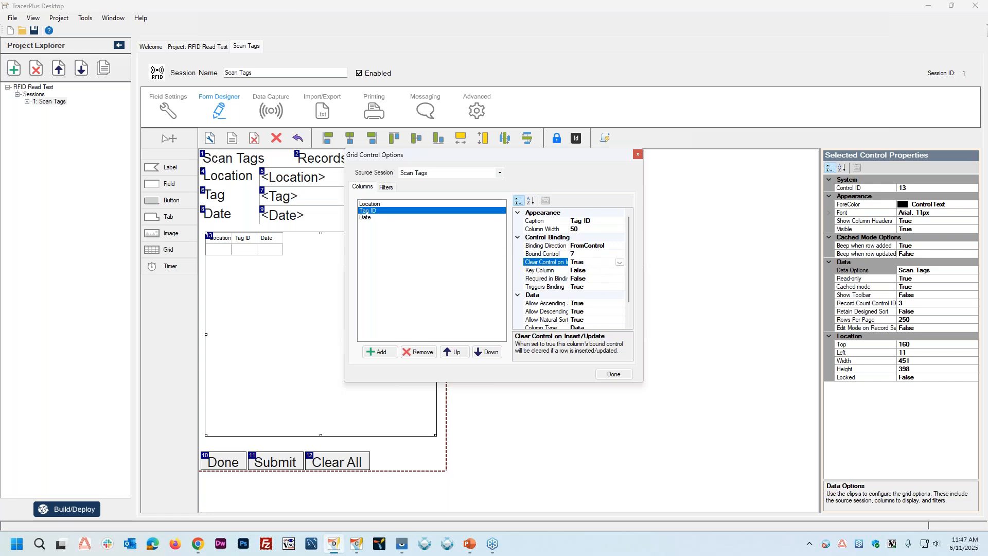
{"action": "double_click", "coordinate": [596, 271]}
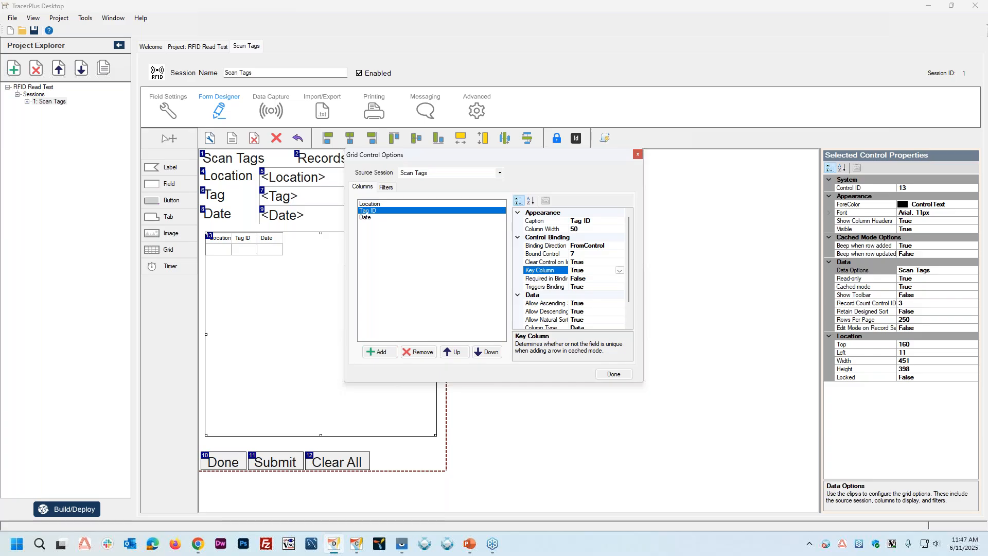
{"action": "double_click", "coordinate": [594, 279]}
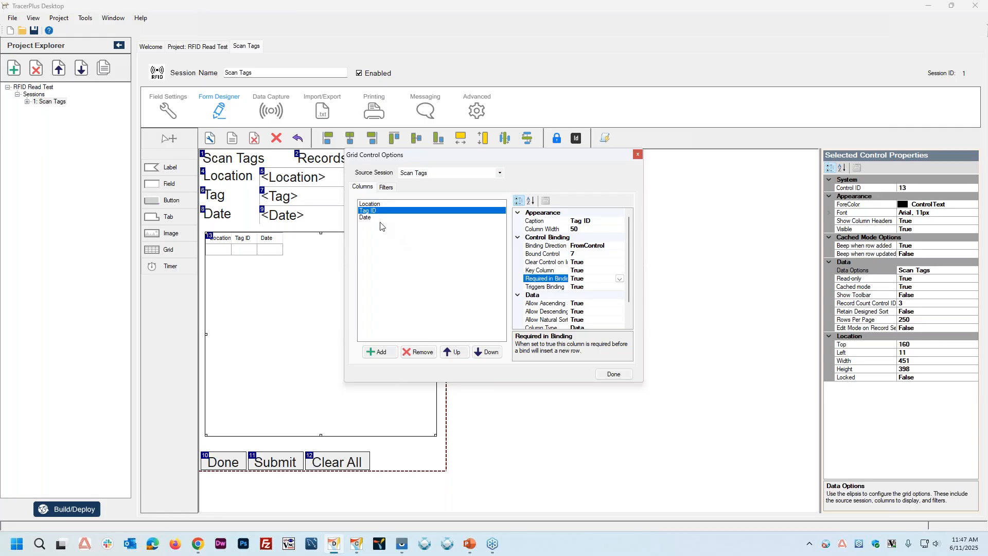
Step: Set the Date column's Triggers Binding to False and its column width to 0
{"action": "left_click", "coordinate": [364, 217]}
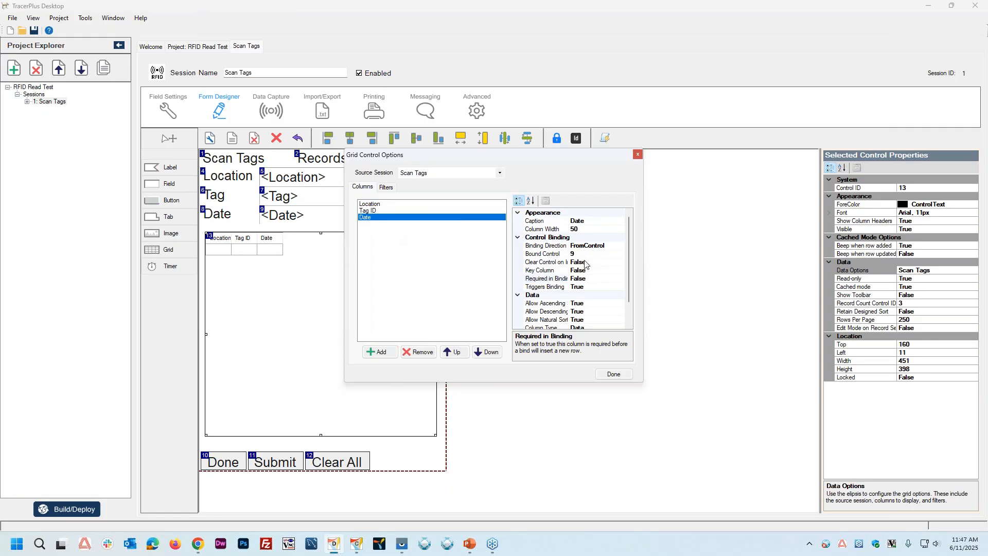
{"action": "double_click", "coordinate": [593, 286]}
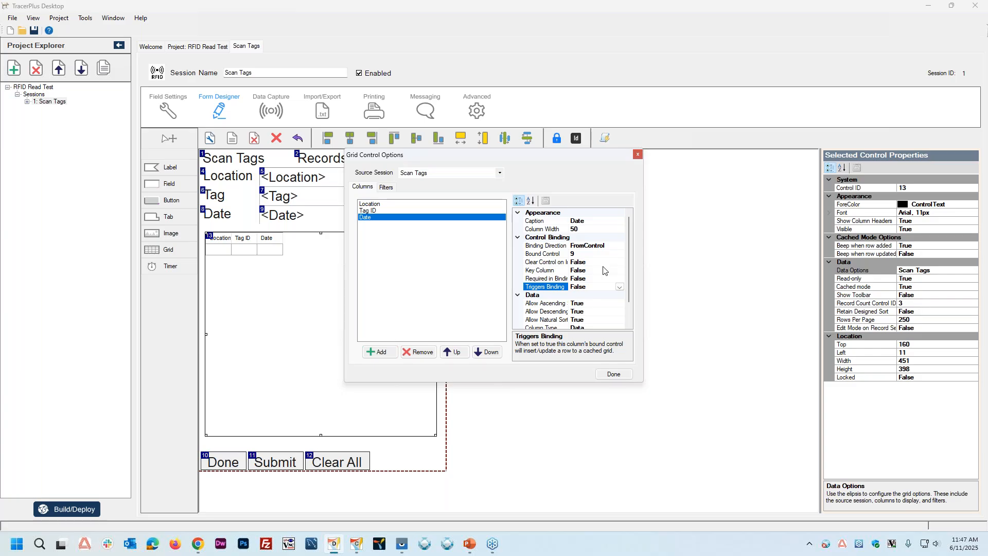
{"action": "left_click", "coordinate": [552, 230]}
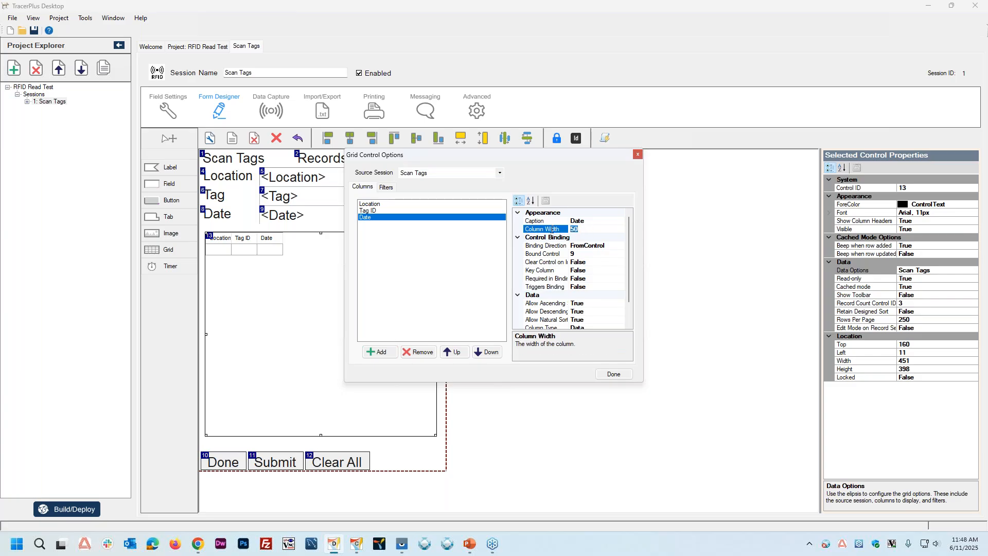
{"action": "type", "text": "0"}
Step: Set the column width to 0 for Location and 350 for Tag ID, and finish the grid options
{"action": "left_click", "coordinate": [373, 205]}
{"action": "left_click", "coordinate": [554, 230]}
{"action": "type", "text": "0"}
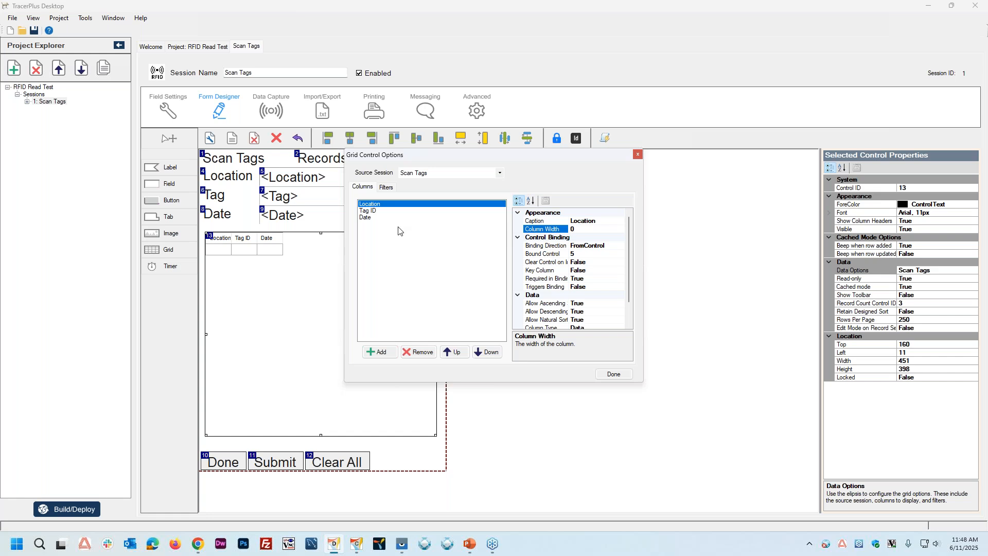
{"action": "left_click", "coordinate": [371, 212]}
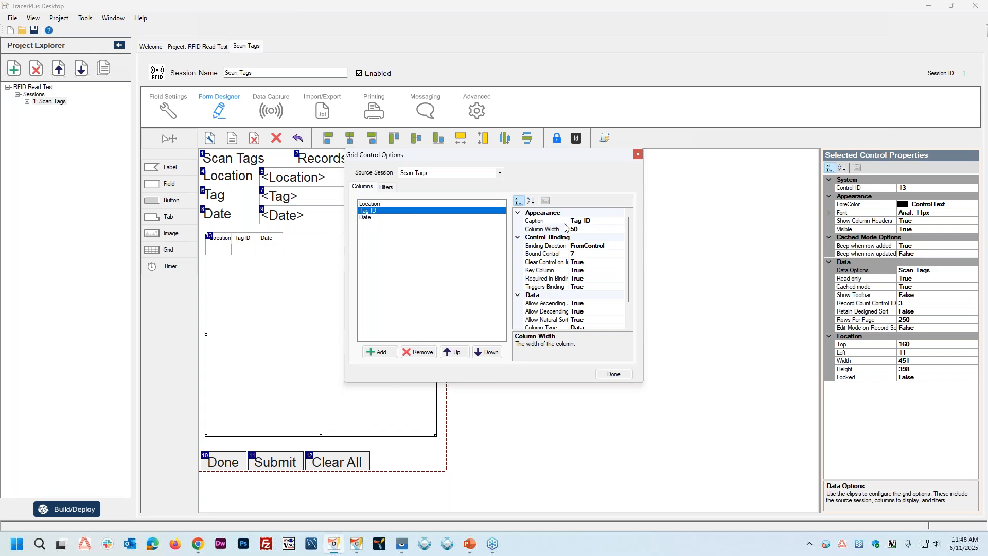
{"action": "left_click", "coordinate": [591, 227]}
{"action": "double_click", "coordinate": [591, 227]}
{"action": "type", "text": "350"}
{"action": "key", "text": "Return"}
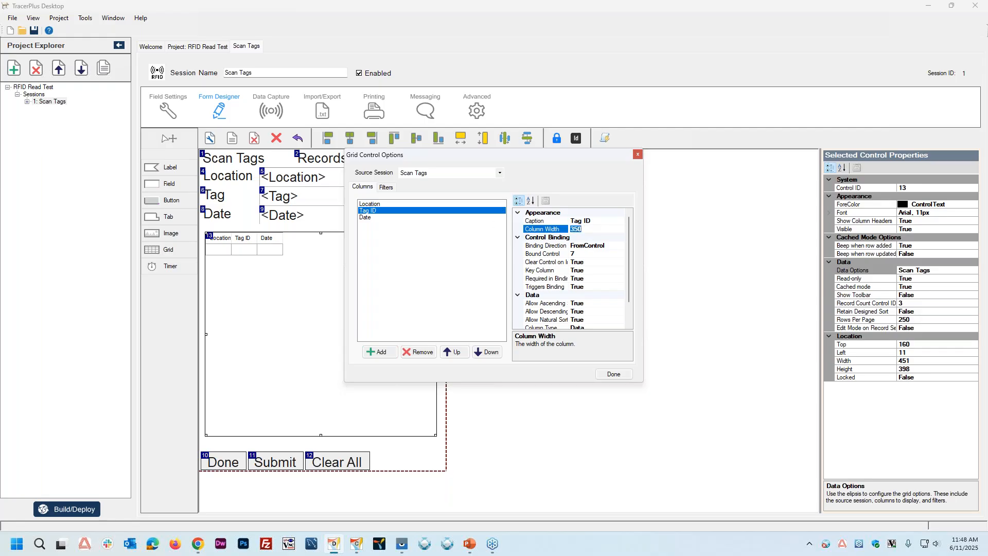
{"action": "left_click", "coordinate": [629, 377]}
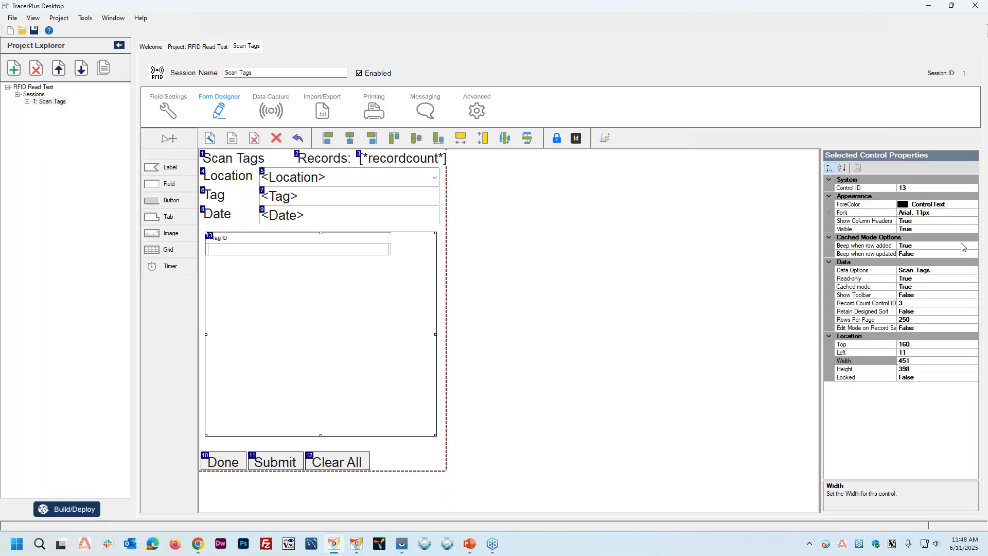
Step: Set the grid's font size to 20
{"action": "left_click", "coordinate": [830, 213]}
{"action": "left_click", "coordinate": [916, 229]}
{"action": "double_click", "coordinate": [916, 229]}
{"action": "type", "text": "20"}
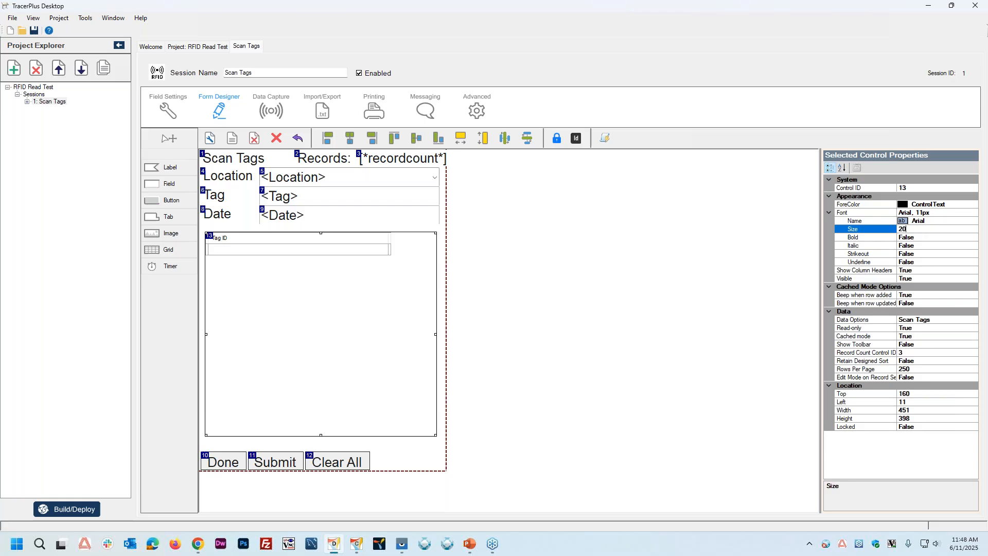
{"action": "key", "text": "Tab"}
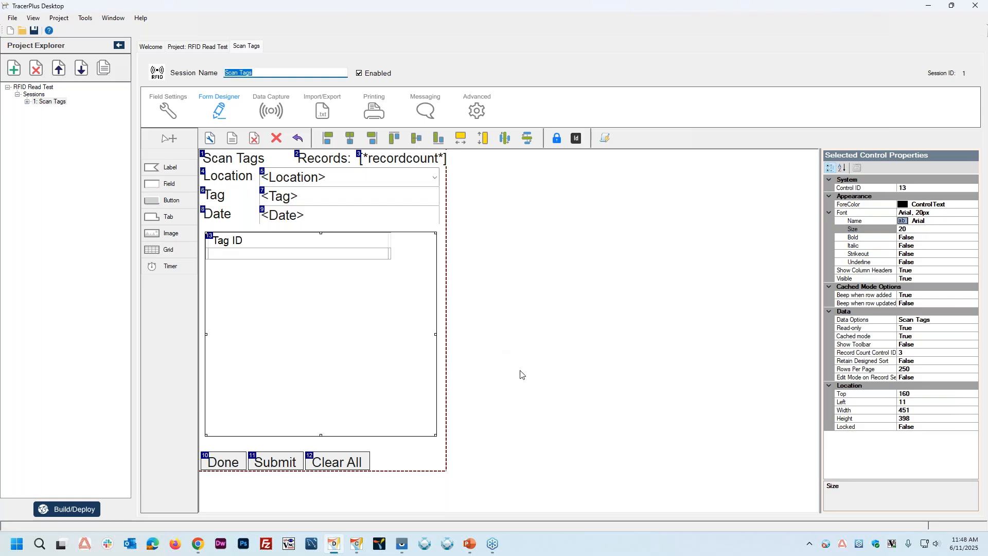
Step: Space out the form's button row by moving Clear All to the right edge and Submit to about left 147, top 583
{"action": "left_click", "coordinate": [520, 370]}
{"action": "left_click_drag", "start_coordinate": [348, 463], "coordinate": [418, 462]}
{"action": "left_click", "coordinate": [517, 472]}
{"action": "left_click_drag", "start_coordinate": [278, 460], "coordinate": [305, 461]}
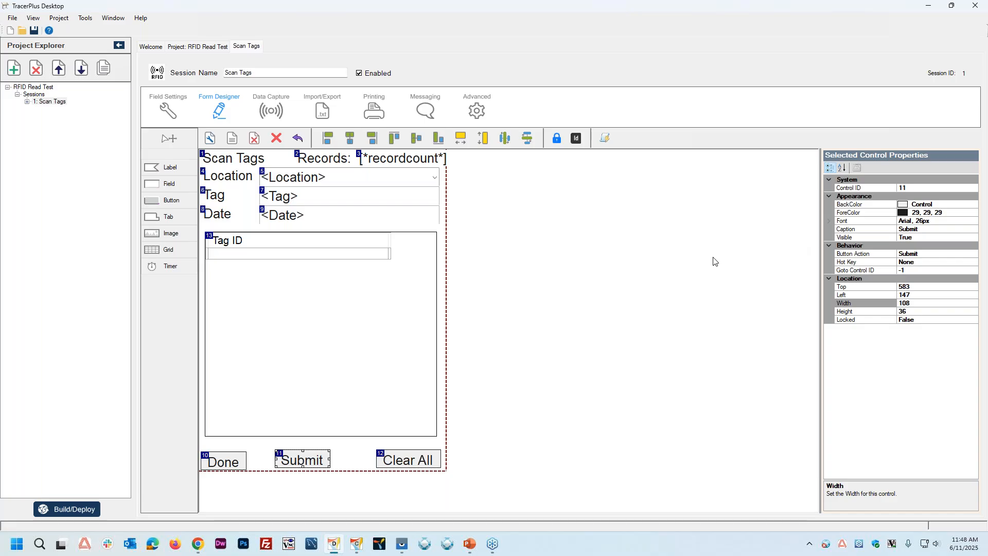
Step: Change the Submit button's action to GridPost
{"action": "left_click", "coordinate": [974, 256]}
{"action": "left_click", "coordinate": [974, 256]}
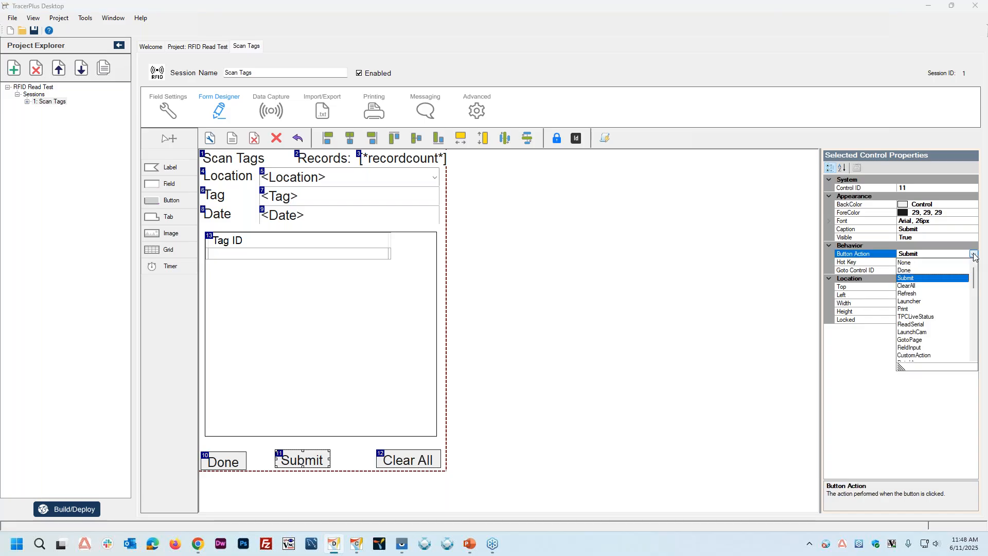
{"action": "scroll", "coordinate": [960, 295], "scroll_direction": "down", "scroll_amount": 3}
{"action": "scroll", "coordinate": [960, 295], "scroll_direction": "down", "scroll_amount": 5}
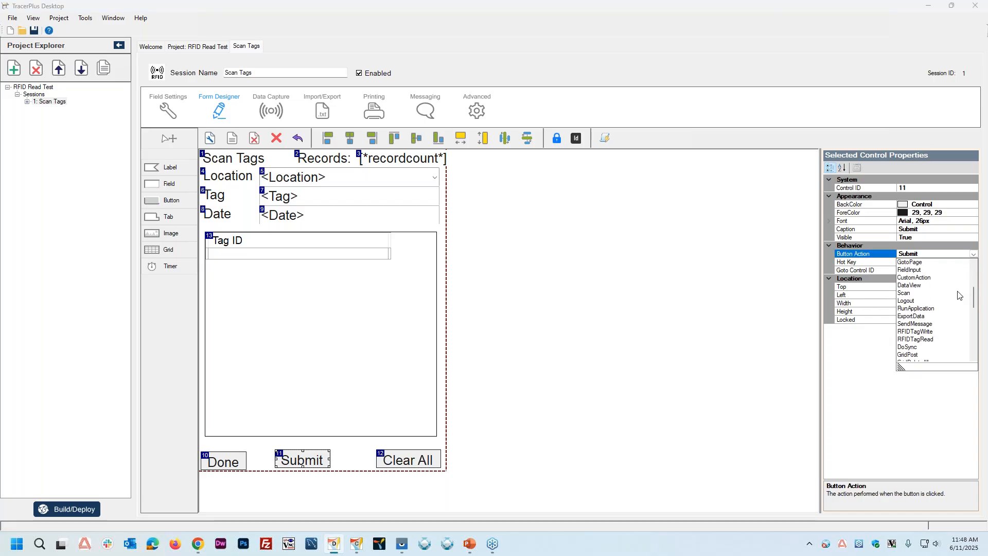
{"action": "scroll", "coordinate": [959, 295], "scroll_direction": "down", "scroll_amount": 4}
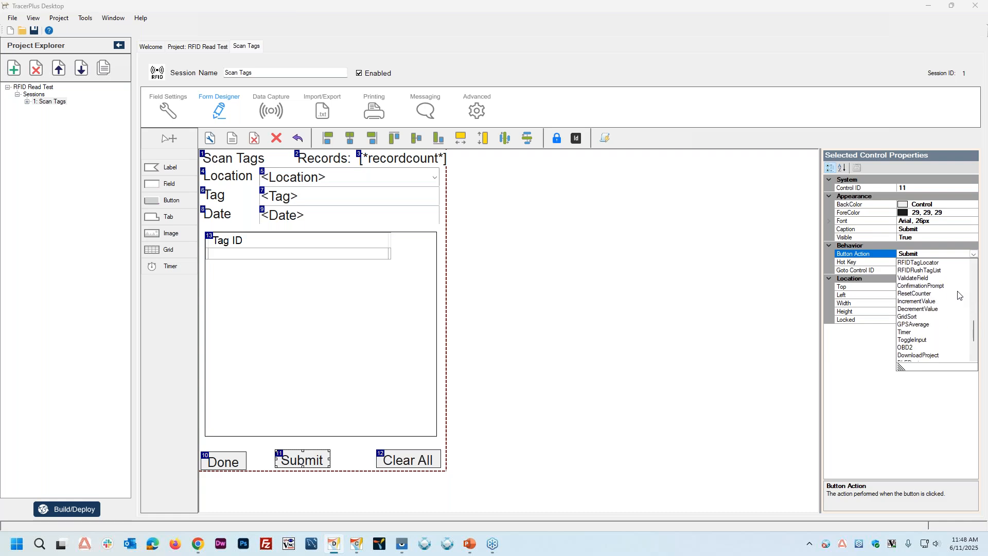
{"action": "scroll", "coordinate": [959, 295], "scroll_direction": "up", "scroll_amount": 5}
{"action": "scroll", "coordinate": [956, 296], "scroll_direction": "up", "scroll_amount": 5}
{"action": "left_click", "coordinate": [919, 275]}
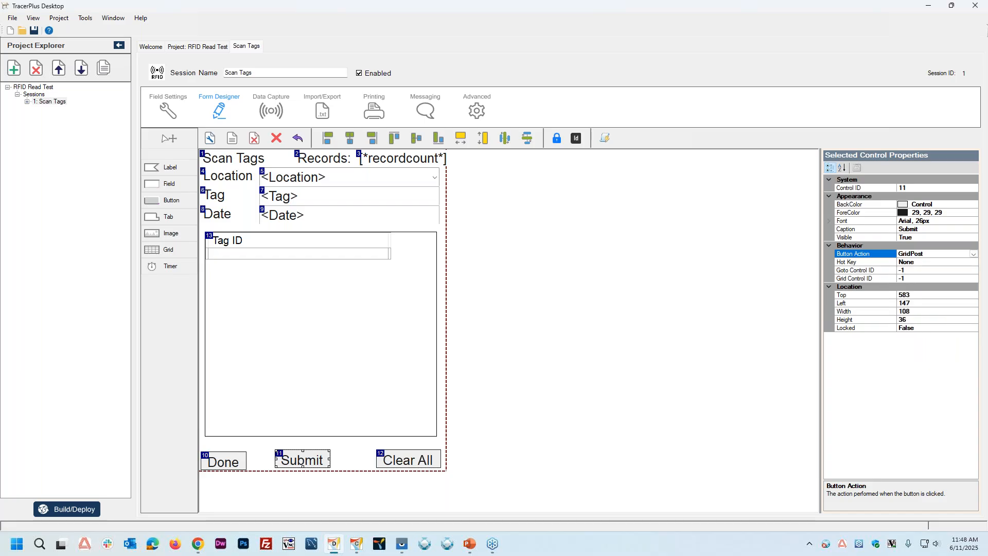
Step: Set the Submit button's grid control ID to 13 and select the grid
{"action": "left_click", "coordinate": [850, 278]}
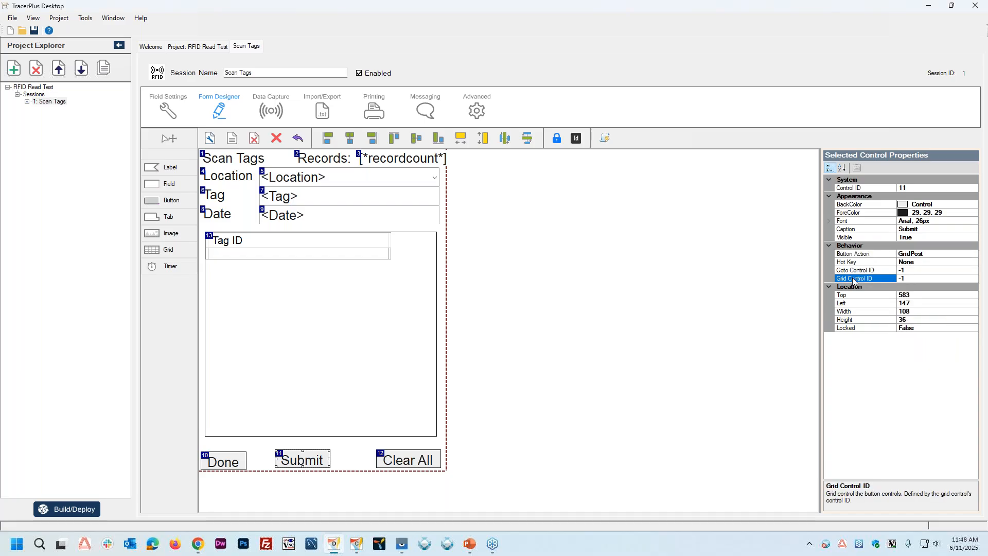
{"action": "left_click", "coordinate": [922, 279]}
{"action": "type", "text": "13"}
{"action": "left_click", "coordinate": [838, 294]}
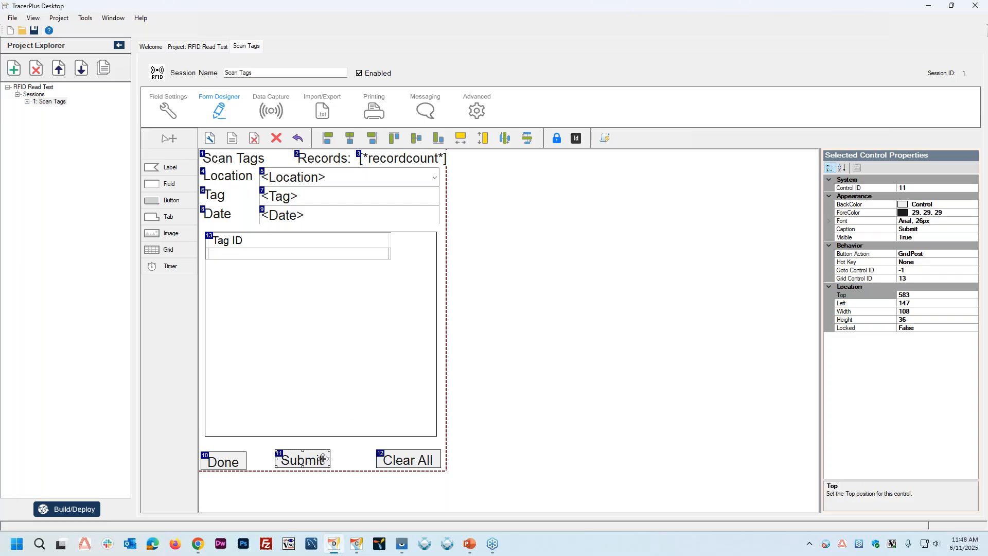
{"action": "left_click", "coordinate": [306, 297]}
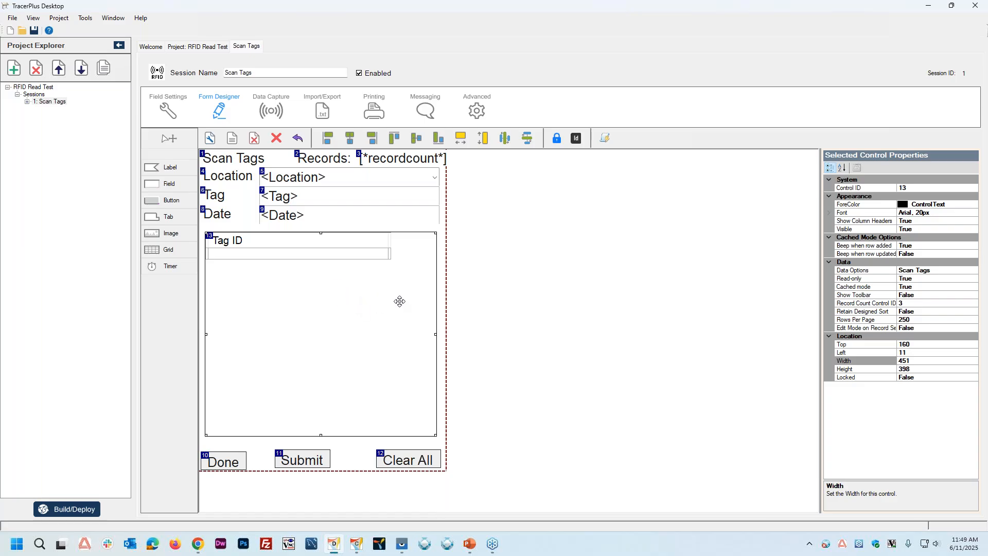
Step: In the session's data capture settings, disable the NFC scanner and enable the RFID scanner with a radio power of 30
{"action": "left_click", "coordinate": [269, 114]}
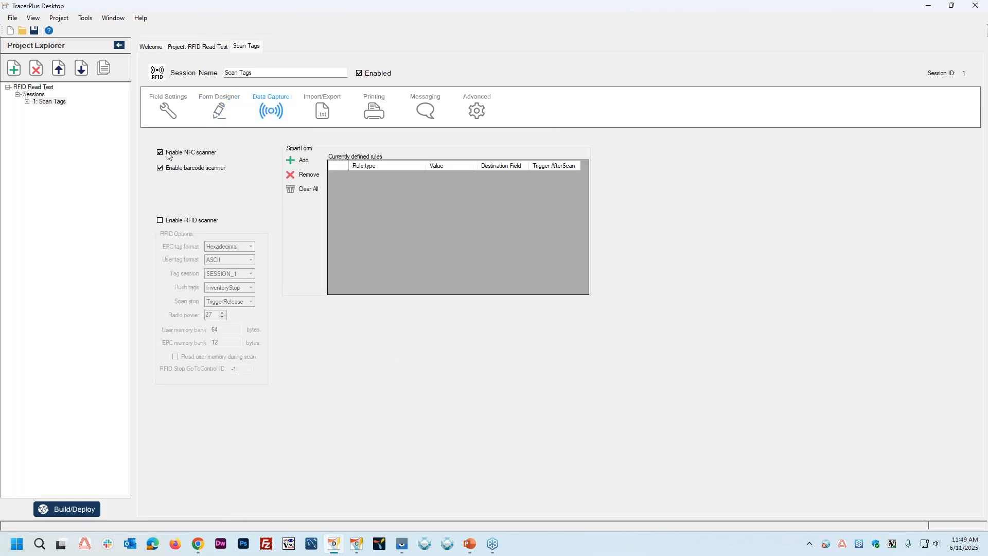
{"action": "left_click", "coordinate": [160, 153]}
{"action": "left_click", "coordinate": [160, 221]}
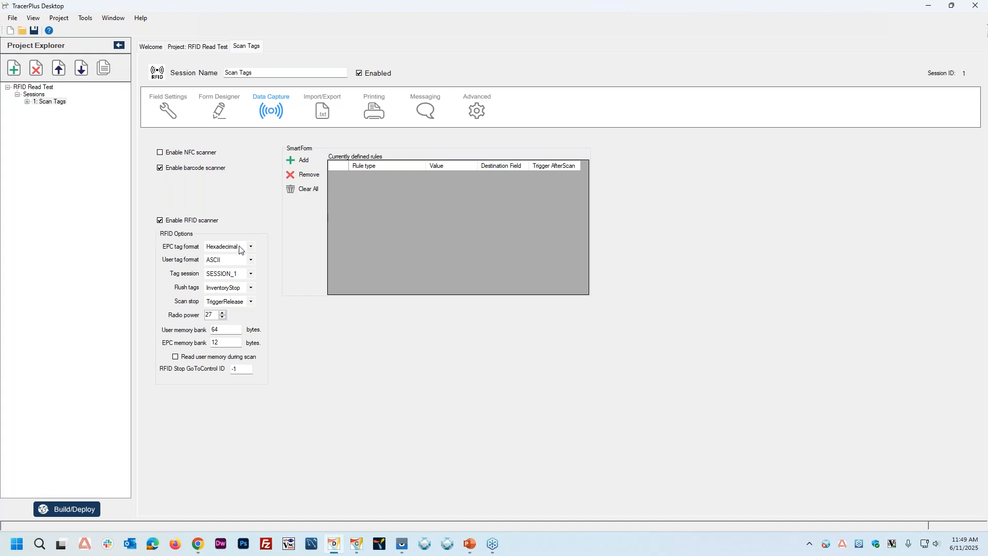
{"action": "left_click", "coordinate": [218, 247]}
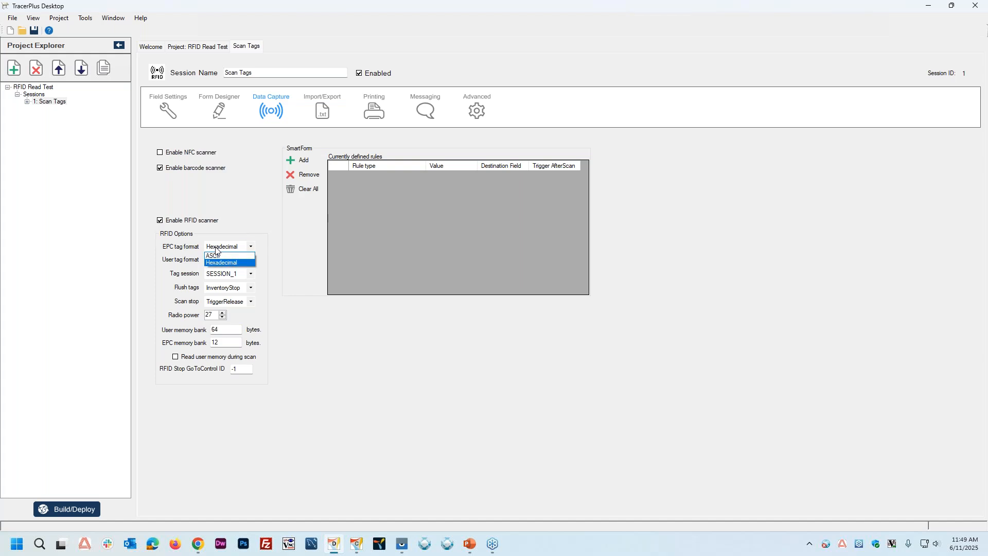
{"action": "left_click", "coordinate": [222, 228]}
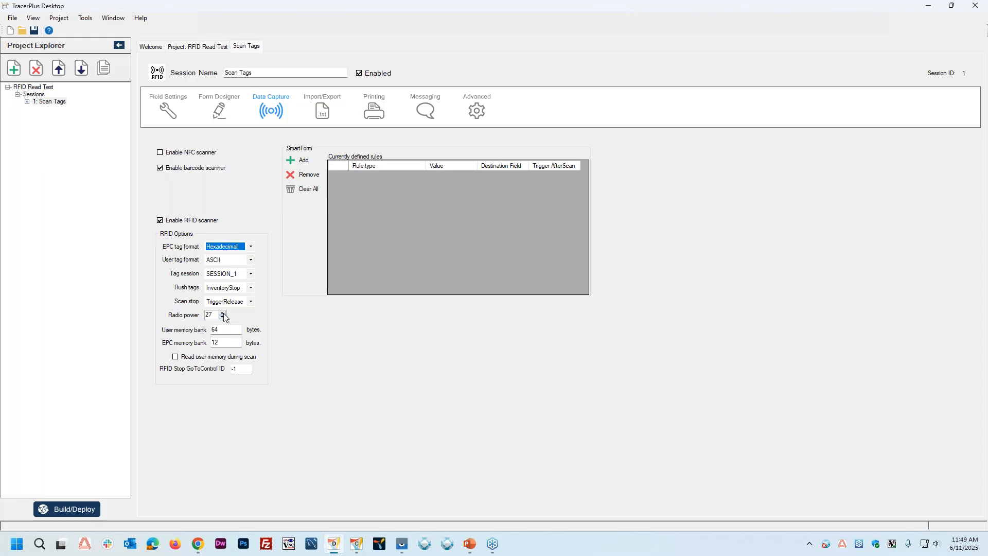
{"action": "left_click", "coordinate": [223, 313]}
{"action": "left_click", "coordinate": [223, 313]}
{"action": "left_click", "coordinate": [223, 313]}
Step: Add a SmartForm rule of type RFID Read Complete with the Tag field as destination and Trigger AfterScan turned off
{"action": "left_click", "coordinate": [304, 160]}
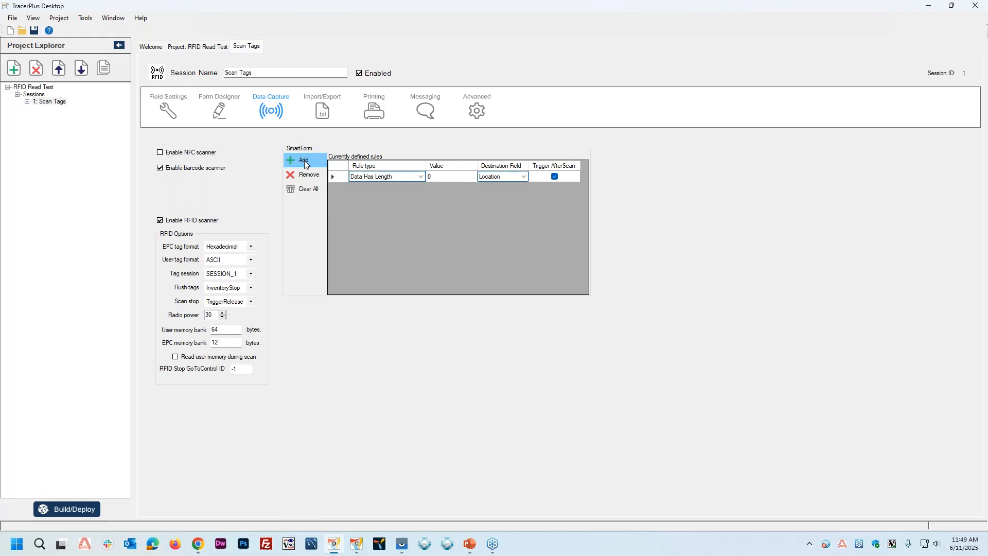
{"action": "left_click", "coordinate": [421, 177]}
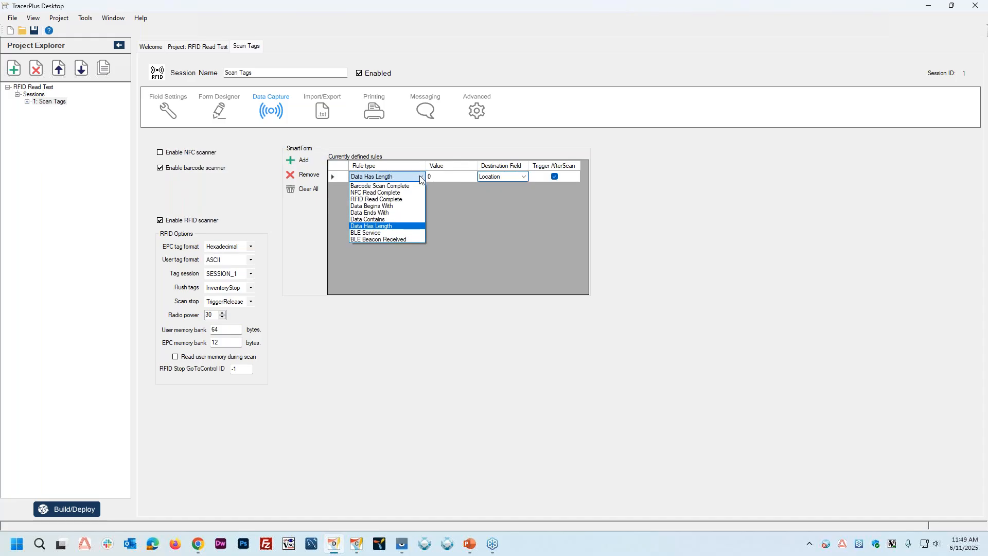
{"action": "left_click", "coordinate": [387, 200]}
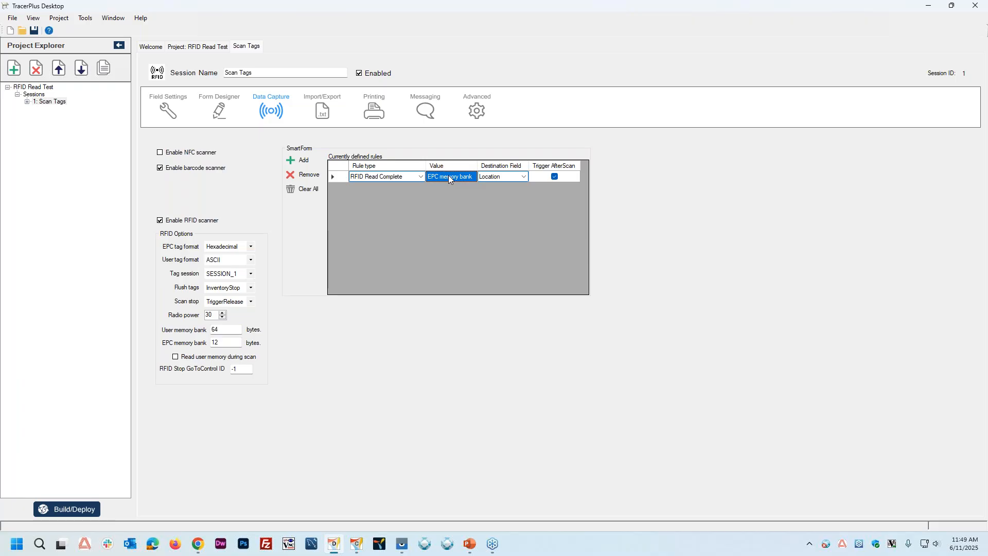
{"action": "left_click", "coordinate": [525, 176]}
{"action": "left_click", "coordinate": [525, 176]}
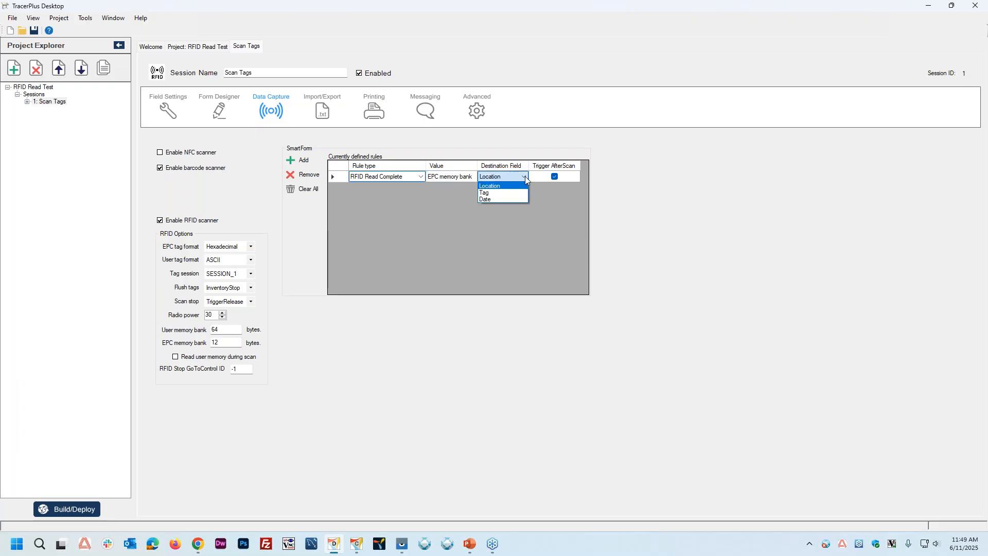
{"action": "left_click", "coordinate": [493, 193]}
{"action": "left_click", "coordinate": [555, 176]}
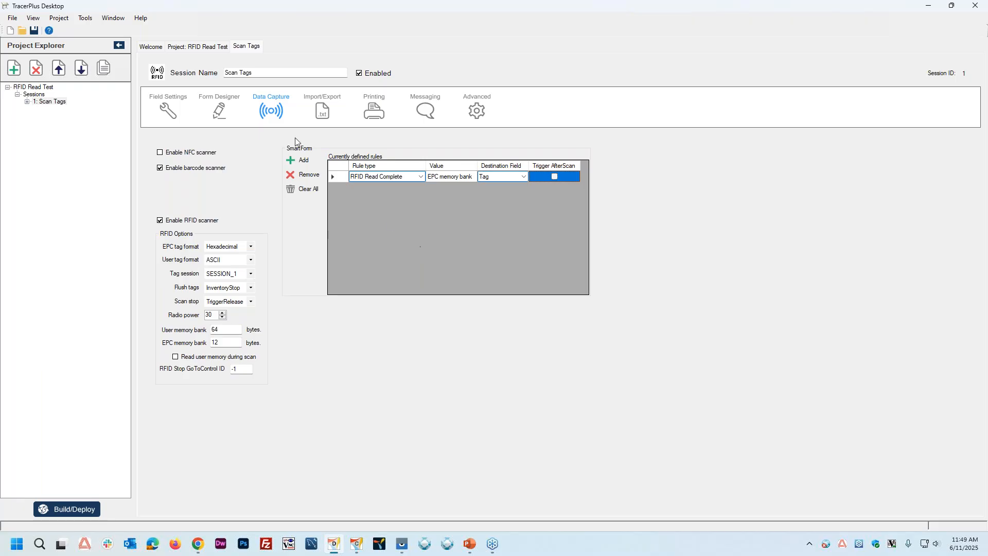
Step: Return to the form design, then build and deploy the project for Android through the Deploy Server
{"action": "left_click", "coordinate": [230, 112]}
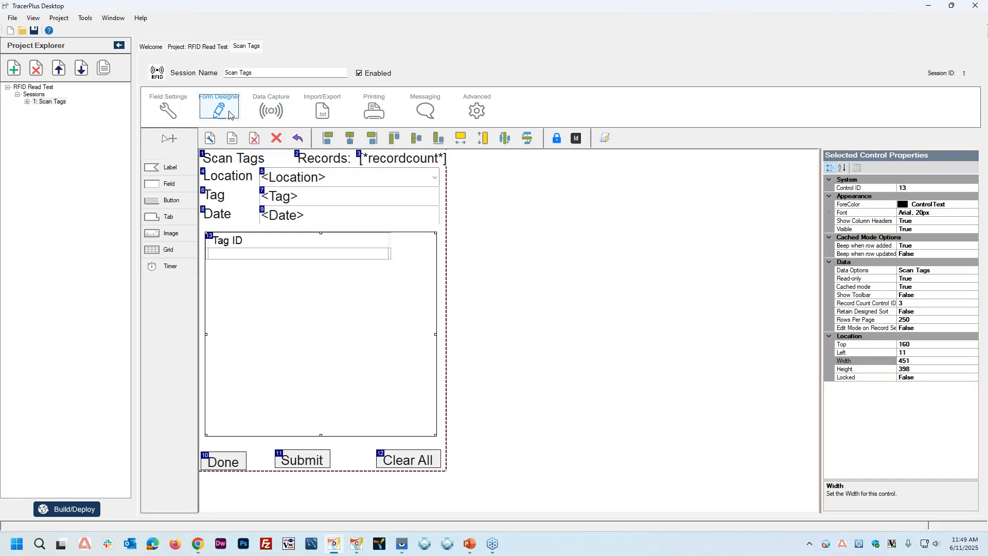
{"action": "left_click", "coordinate": [71, 508]}
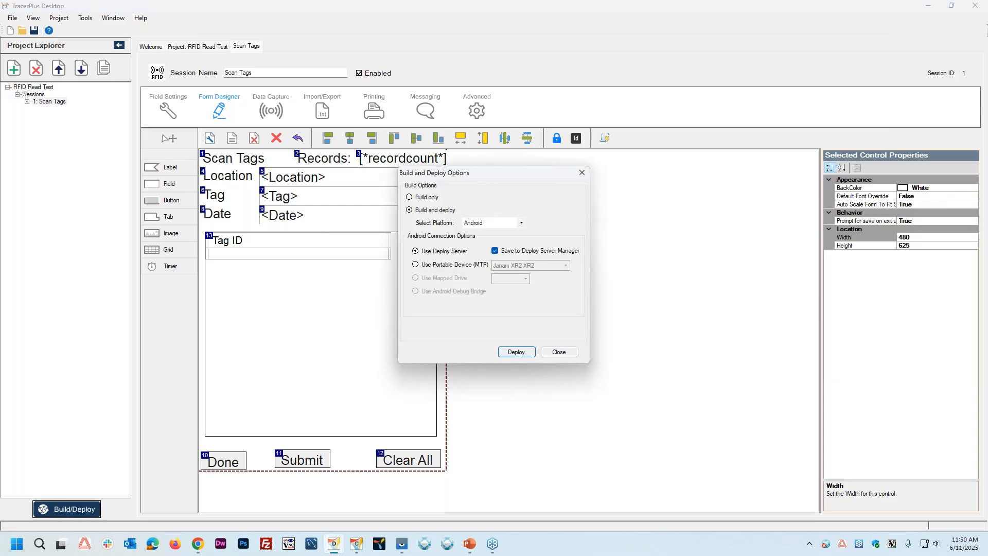
{"action": "left_click", "coordinate": [516, 352]}
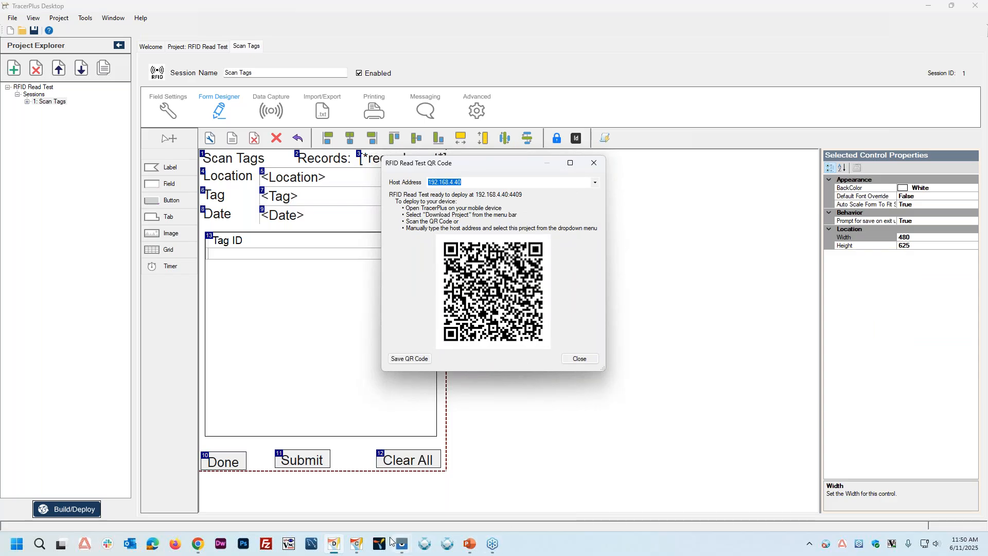
Step: Download the RFID Read Test project onto the mirrored XR2 device and dismiss the project's QR code window on the desktop
{"action": "mouse_move", "coordinate": [400, 546]}
{"action": "left_click", "coordinate": [433, 505]}
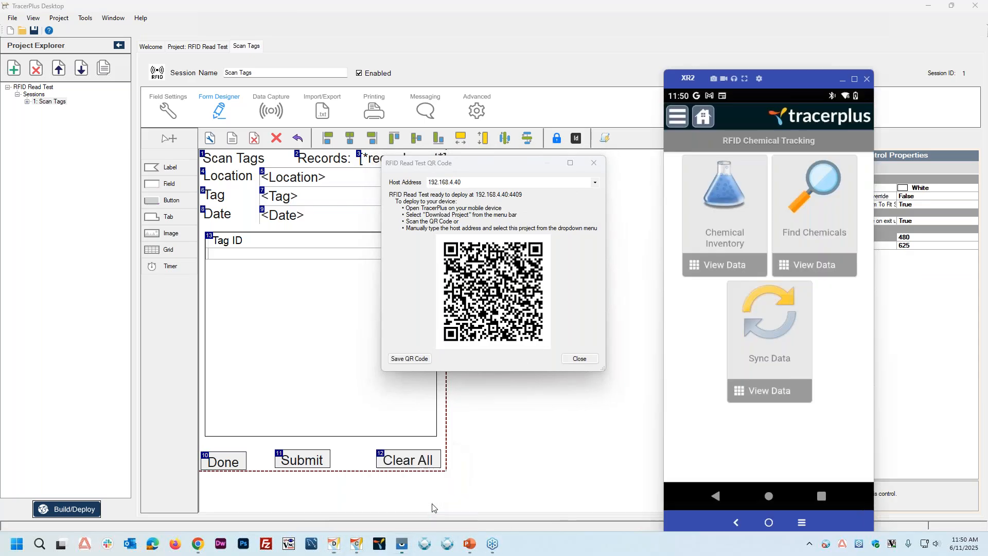
{"action": "left_click", "coordinate": [685, 122]}
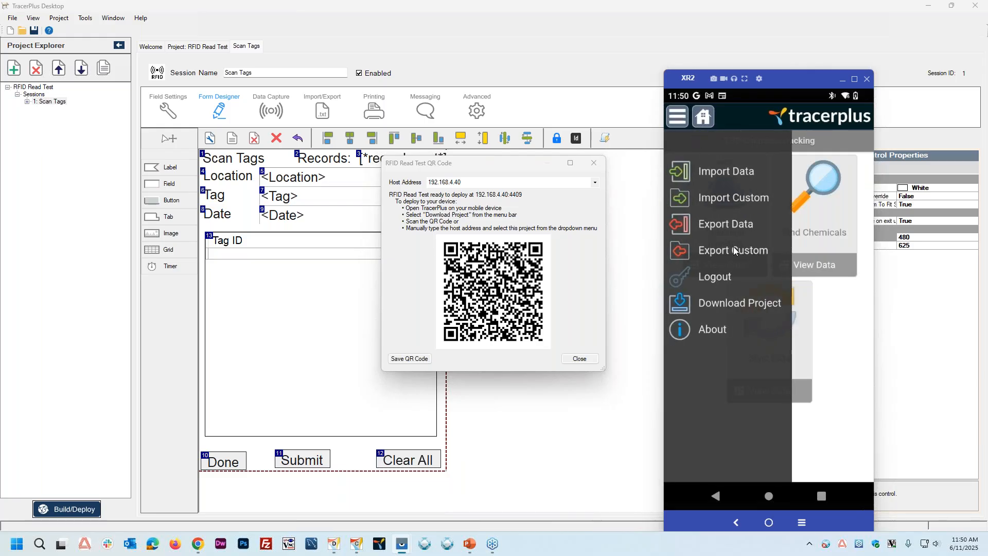
{"action": "left_click", "coordinate": [733, 305]}
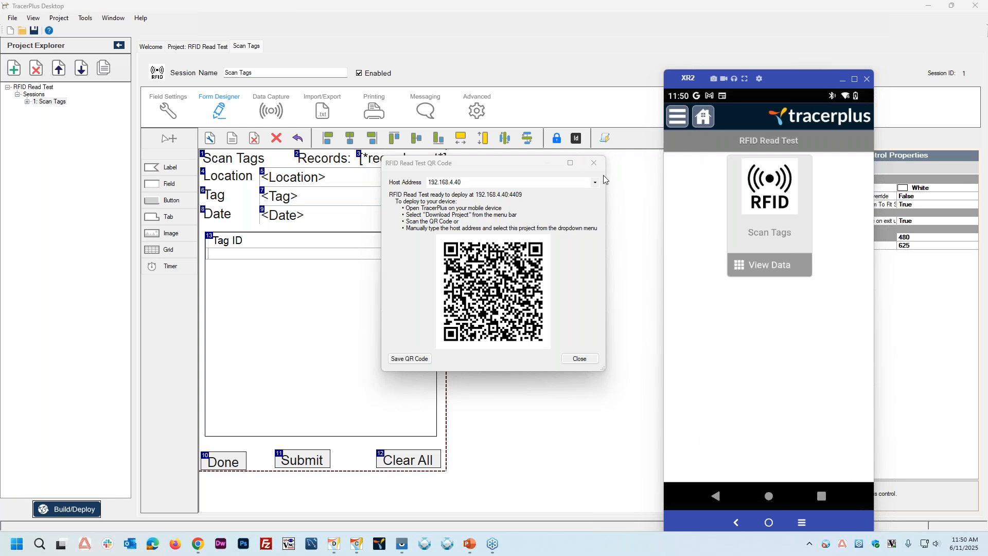
{"action": "left_click", "coordinate": [580, 363]}
{"action": "left_click", "coordinate": [572, 357]}
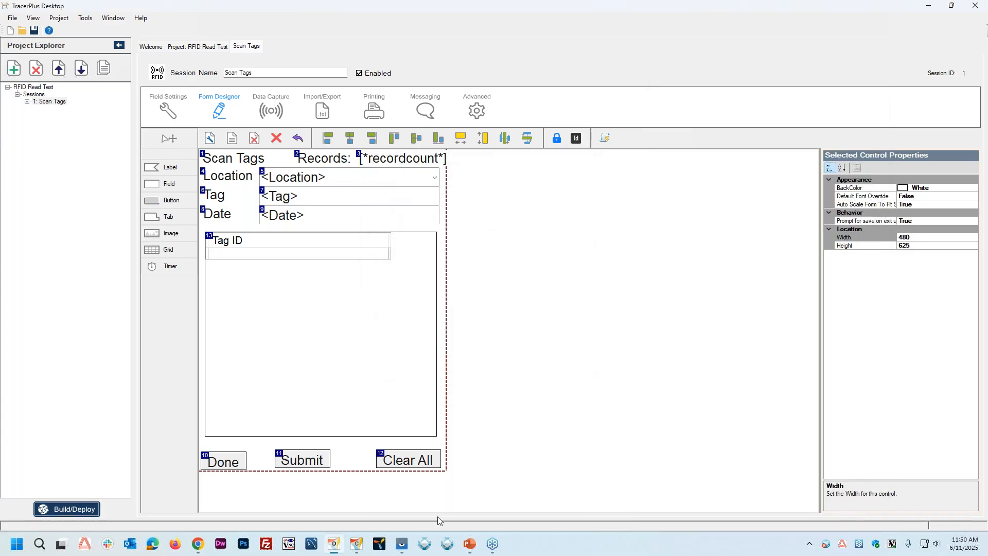
Step: On the XR2 device, open the Scan Tags session and set its Location to Room 1
{"action": "left_click", "coordinate": [434, 505]}
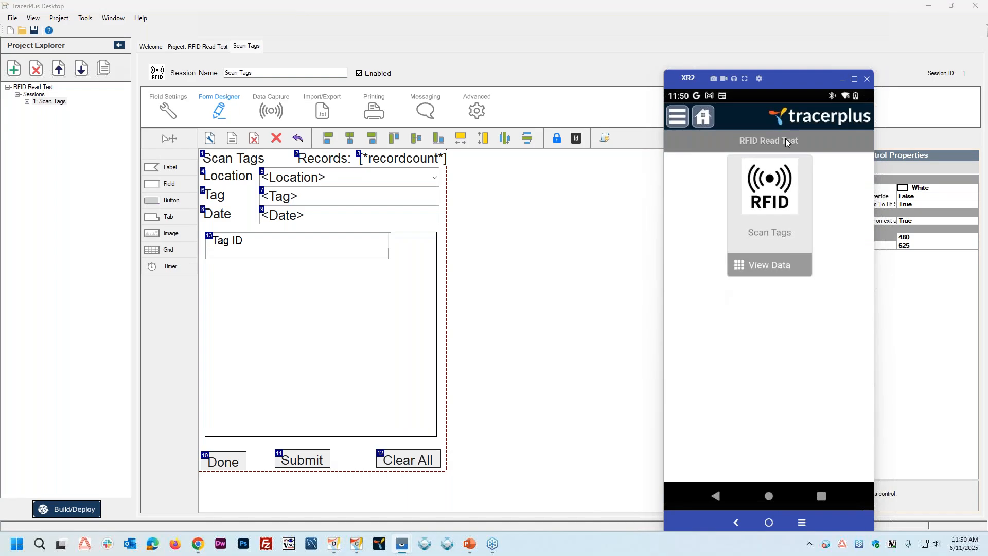
{"action": "left_click", "coordinate": [769, 190]}
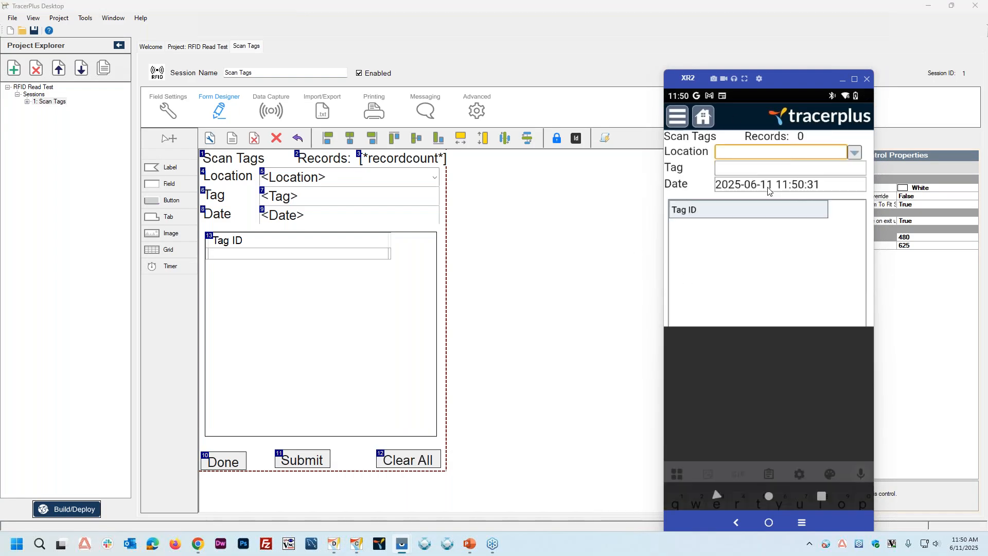
{"action": "left_click", "coordinate": [854, 153]}
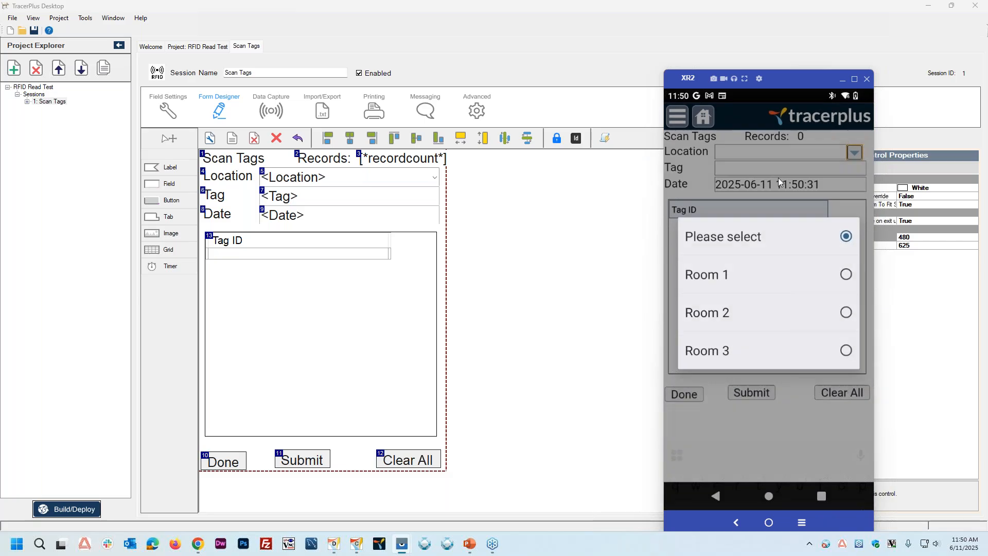
{"action": "left_click", "coordinate": [708, 277]}
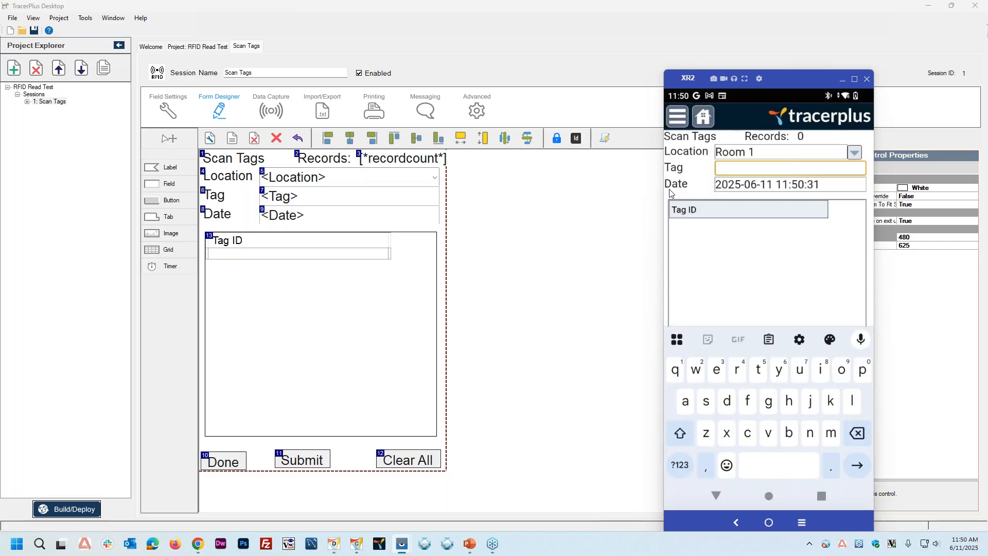
Step: In the TracerPlus Desktop form design, set the Location field's input type to Keyboard and the Tag field's input type to Barcode
{"action": "left_click", "coordinate": [508, 258]}
{"action": "left_click", "coordinate": [335, 181]}
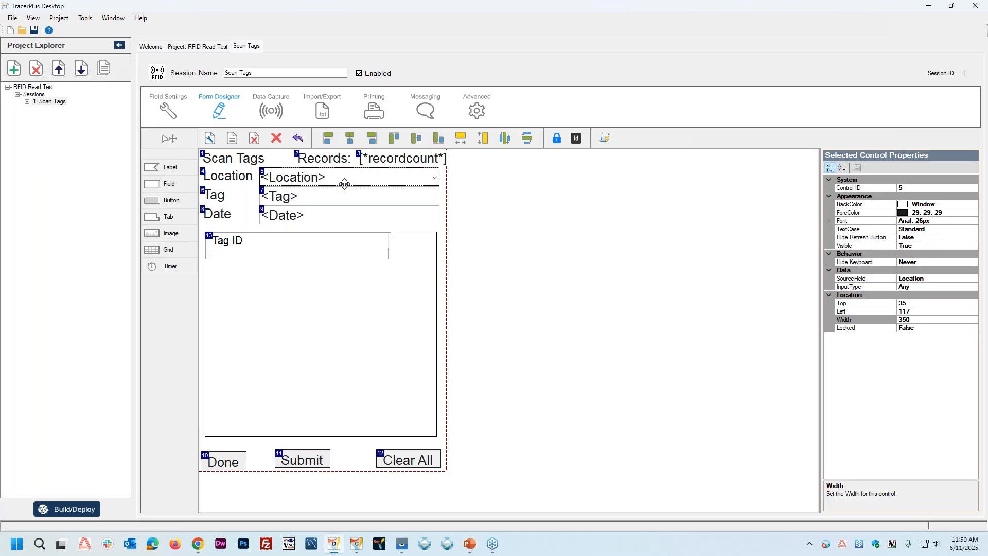
{"action": "double_click", "coordinate": [926, 288]}
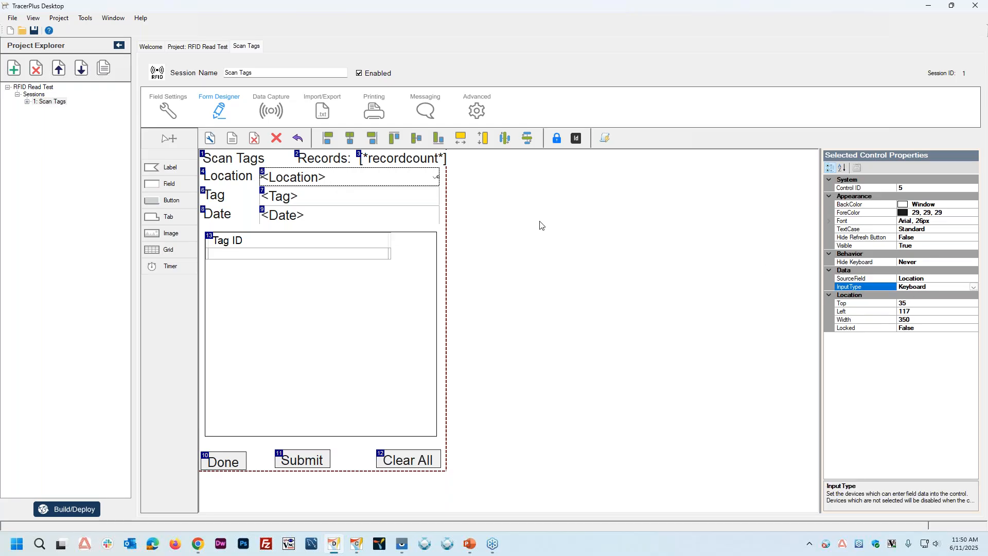
{"action": "left_click", "coordinate": [364, 201]}
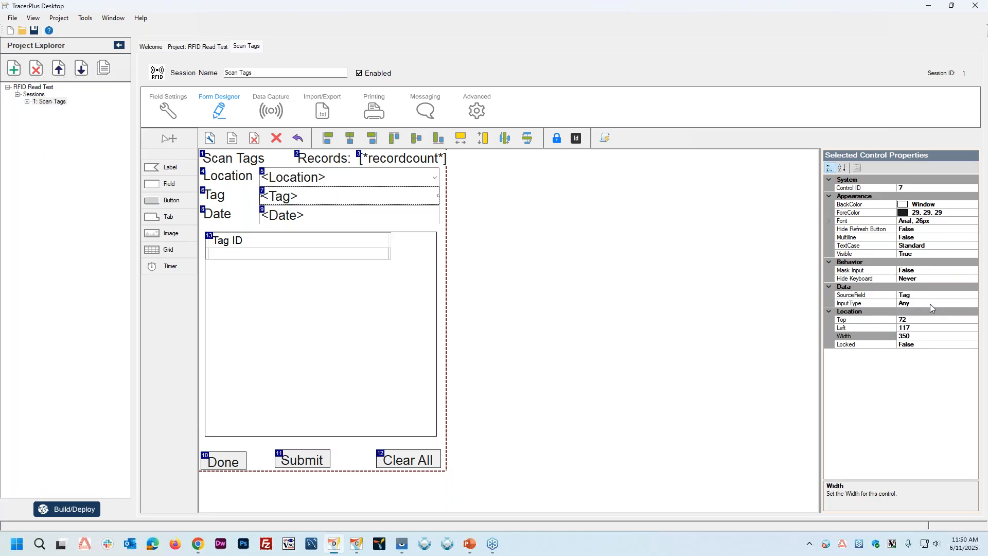
{"action": "double_click", "coordinate": [931, 304]}
{"action": "double_click", "coordinate": [927, 304]}
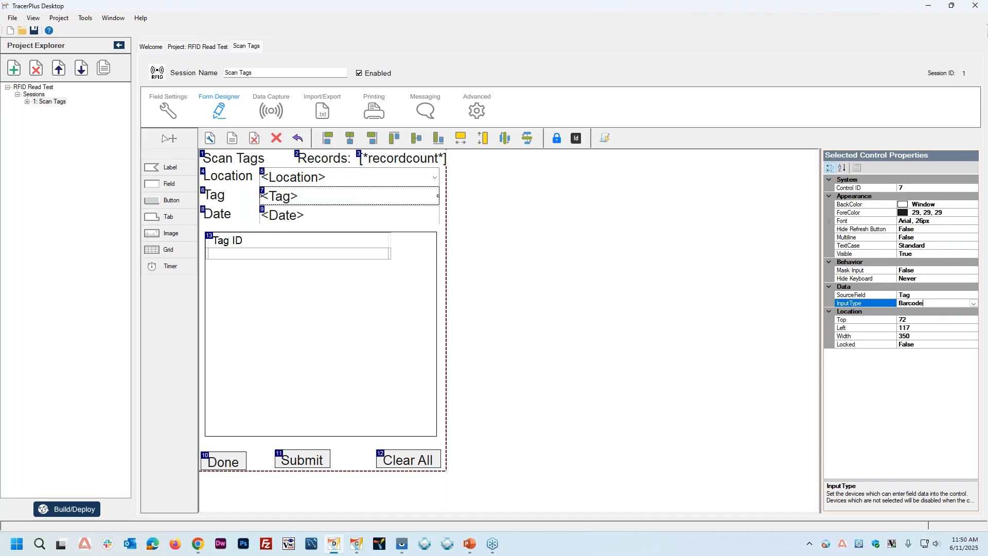
Step: In the project's advanced reader parameters, set Enabled to True for the Janam RFID - XR2 reader
{"action": "left_click", "coordinate": [205, 46]}
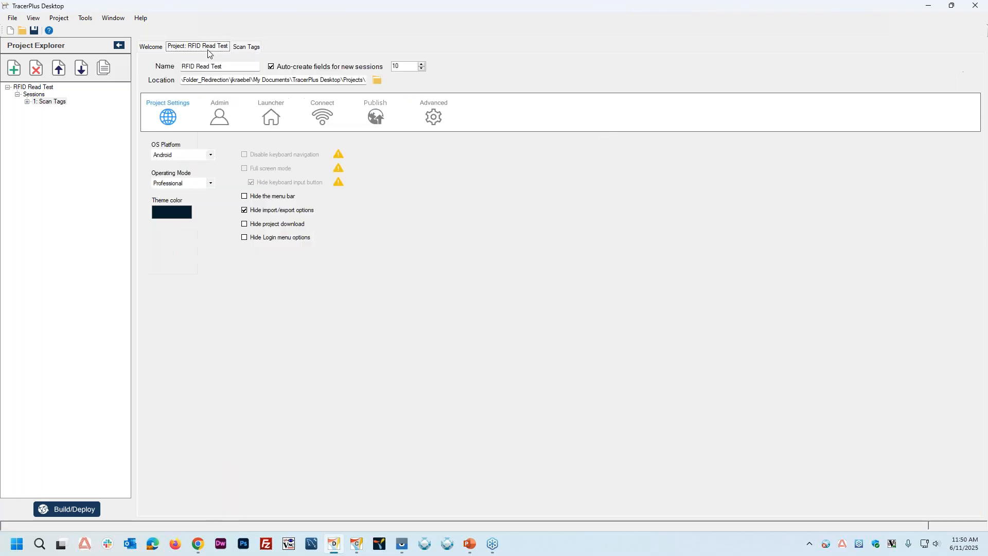
{"action": "left_click", "coordinate": [432, 117]}
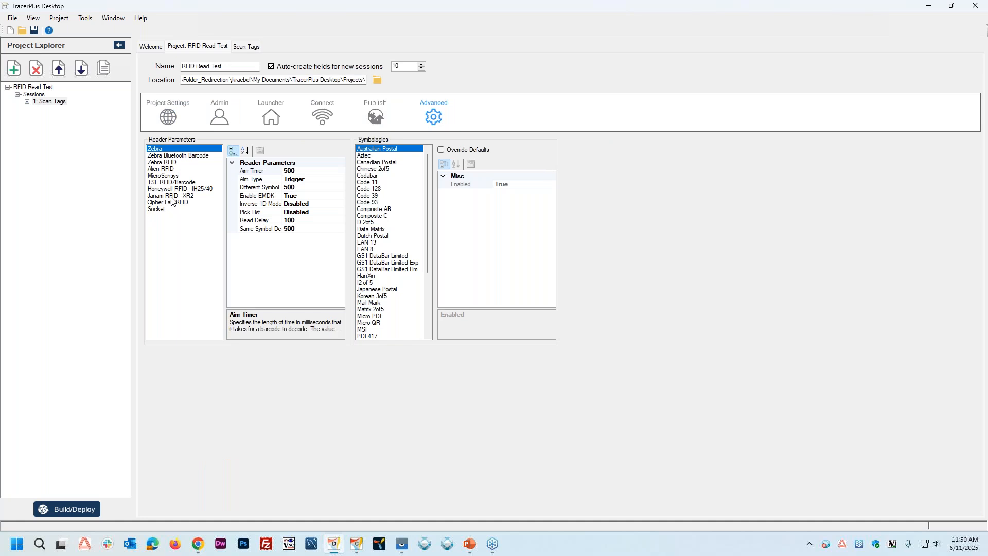
{"action": "left_click", "coordinate": [172, 197]}
{"action": "left_click", "coordinate": [306, 171]}
{"action": "double_click", "coordinate": [306, 172]}
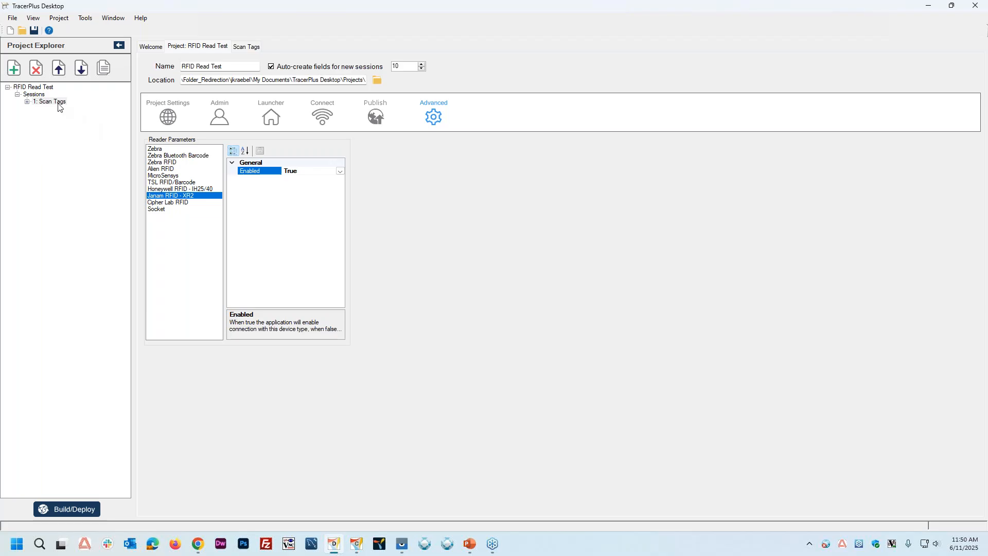
Step: Return to the Scan Tags session, rebuild the project and download it again onto the XR2 device
{"action": "left_click", "coordinate": [59, 105]}
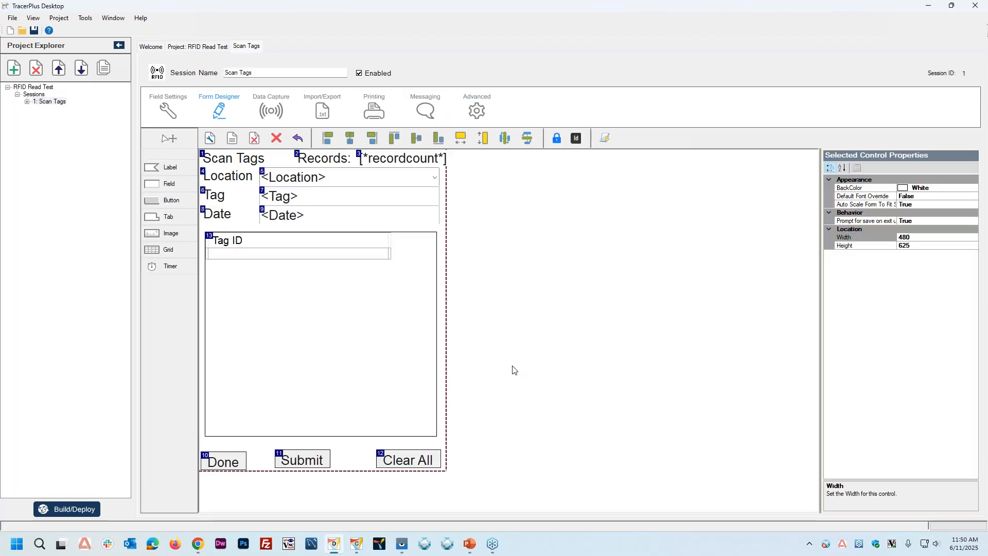
{"action": "key", "text": "Return"}
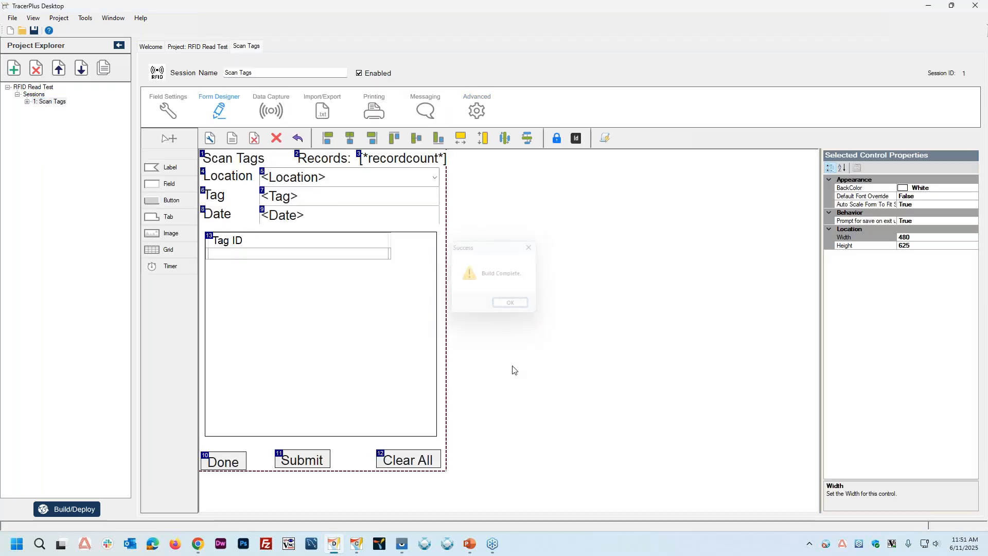
{"action": "left_click", "coordinate": [356, 545]}
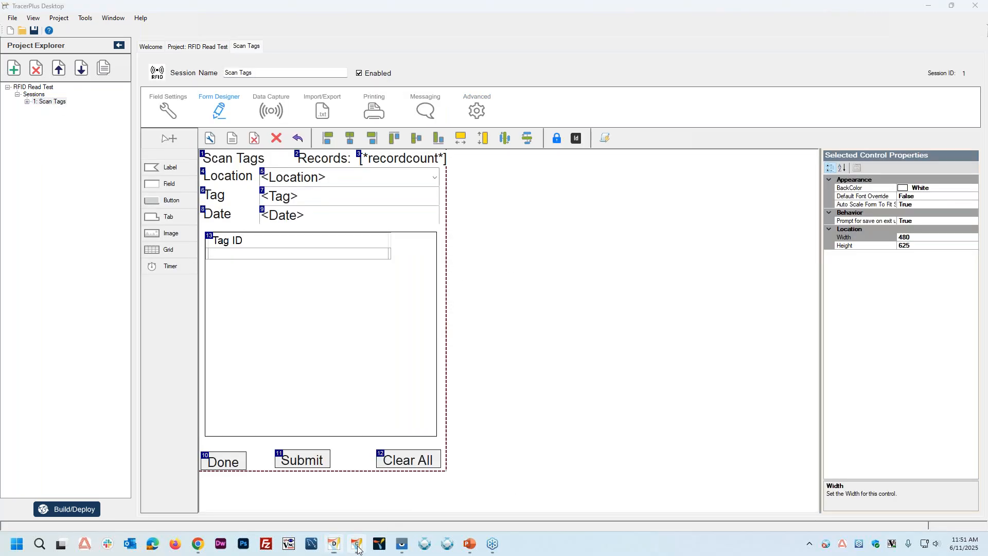
{"action": "left_click", "coordinate": [357, 544]}
{"action": "left_click", "coordinate": [434, 501]}
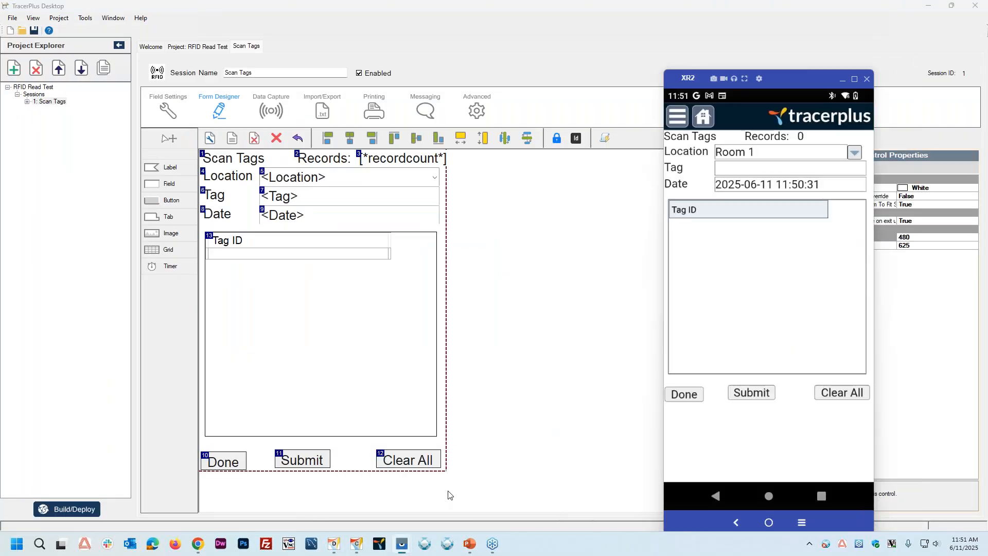
{"action": "left_click", "coordinate": [676, 118]}
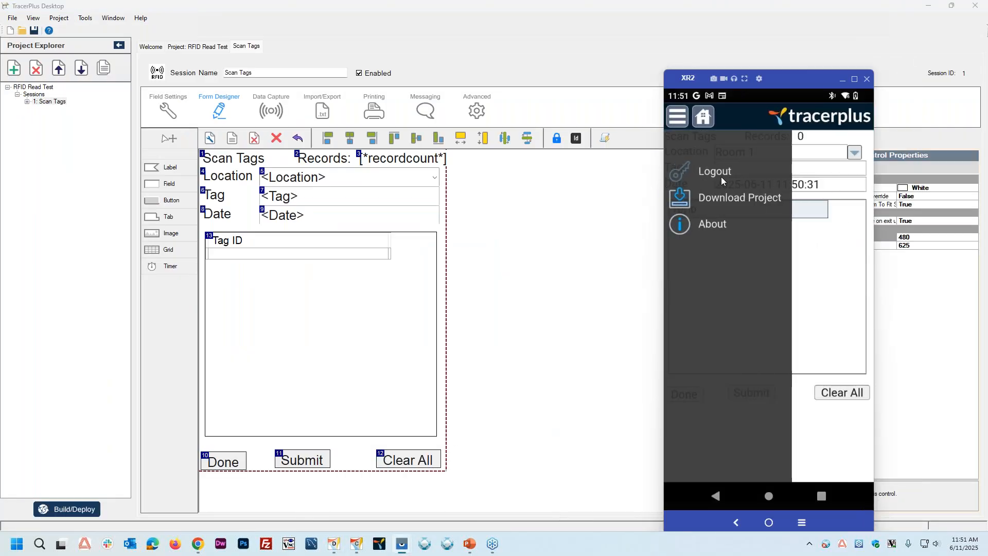
{"action": "left_click", "coordinate": [726, 199]}
{"action": "left_click", "coordinate": [765, 261]}
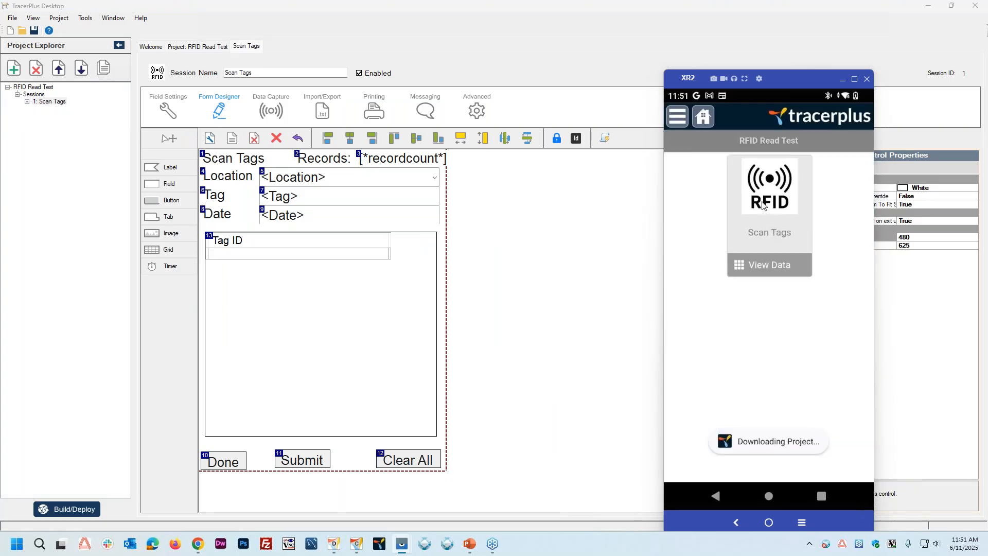
Step: Open the Scan Tags session on the device and choose Room 1 as the location for the tag scan
{"action": "left_click", "coordinate": [765, 203]}
{"action": "left_click", "coordinate": [853, 153]}
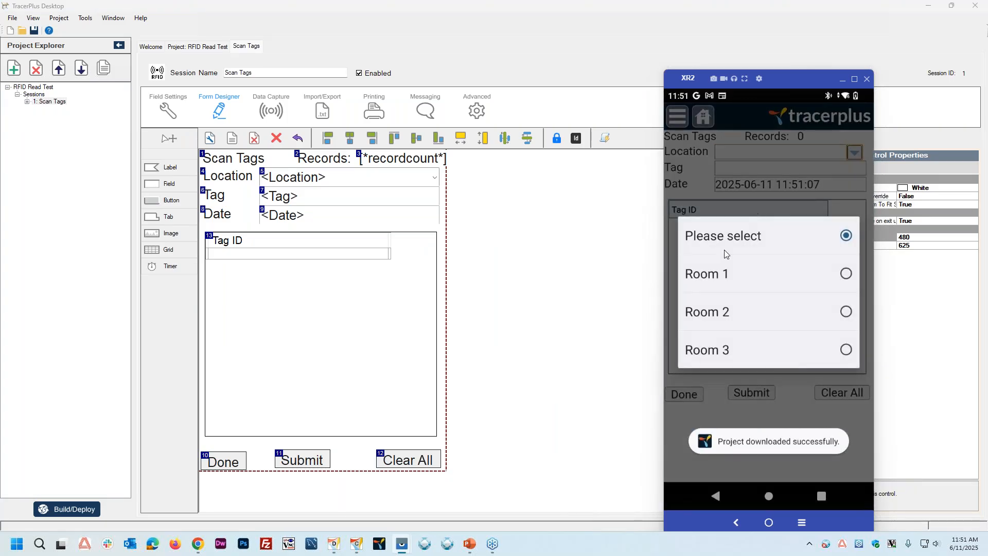
{"action": "left_click", "coordinate": [716, 278]}
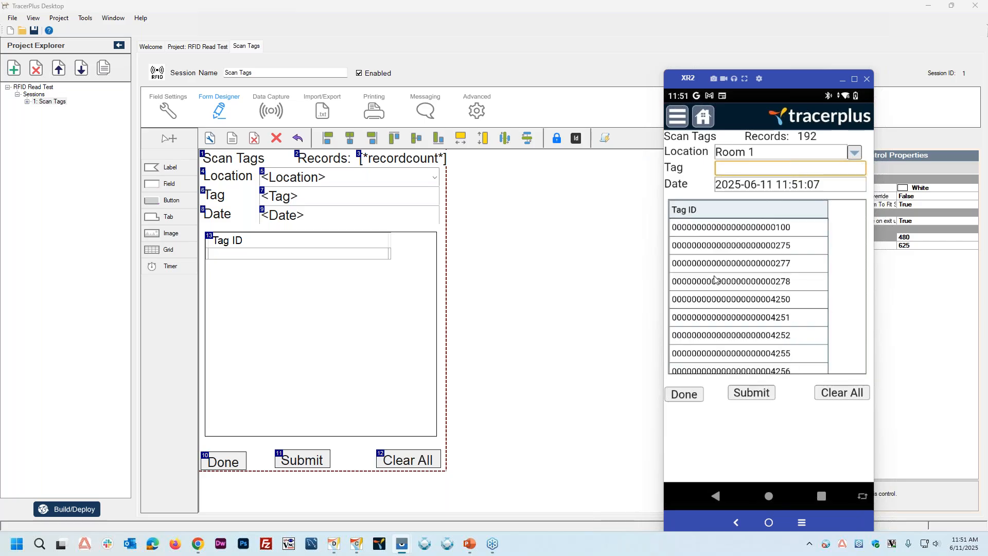
Step: Submit the scanned tags, leave the session with Done and open the saved Scan Tags records for viewing
{"action": "left_click", "coordinate": [752, 392]}
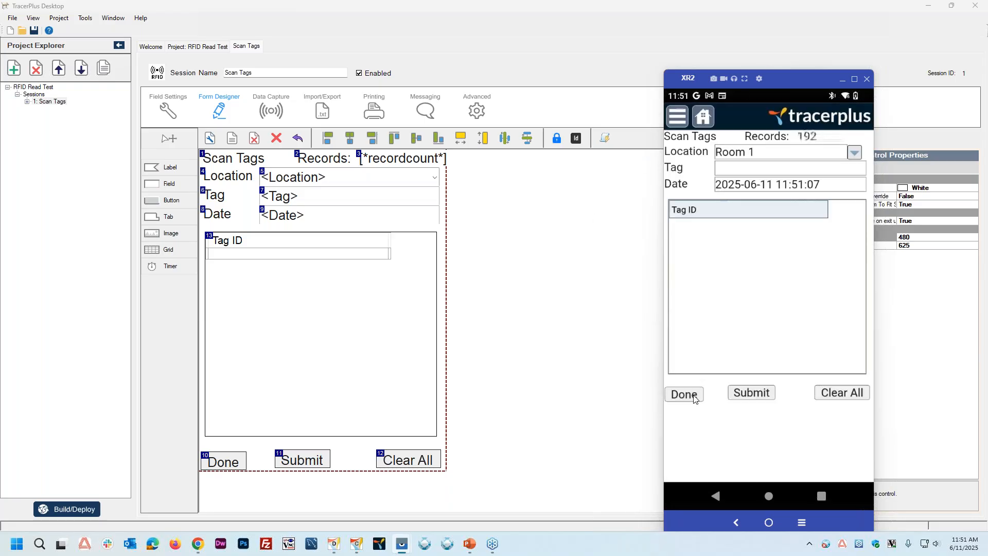
{"action": "left_click", "coordinate": [695, 396]}
{"action": "left_click", "coordinate": [699, 323]}
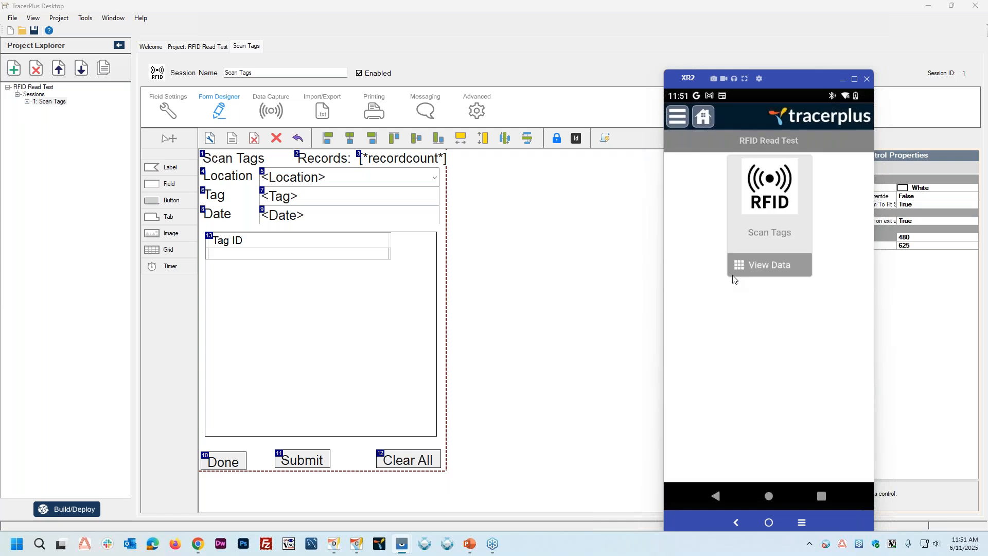
{"action": "left_click", "coordinate": [768, 267]}
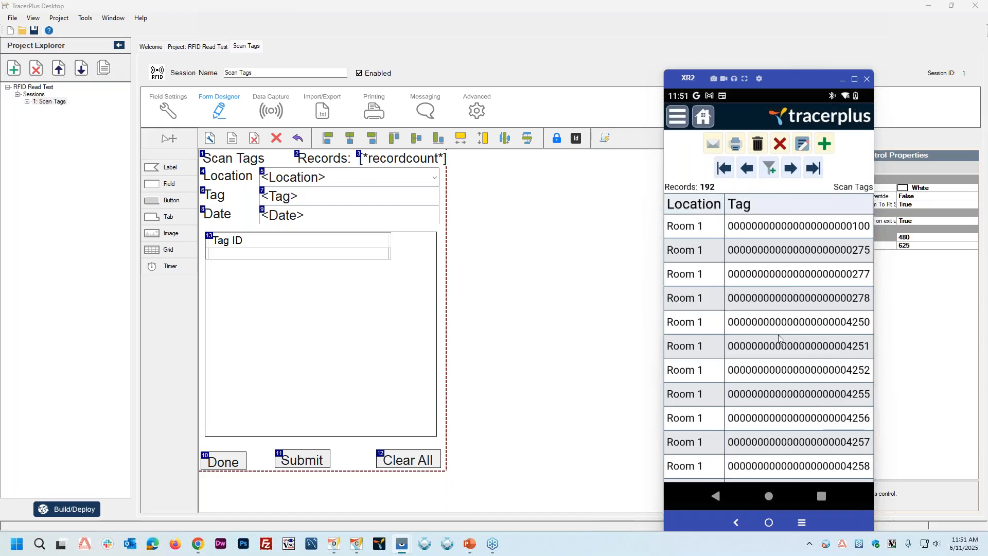
Step: Switch to the TracerPlus Getting Started presentation in PowerPoint and start the slide show at the Questions? slide
{"action": "left_click", "coordinate": [595, 278]}
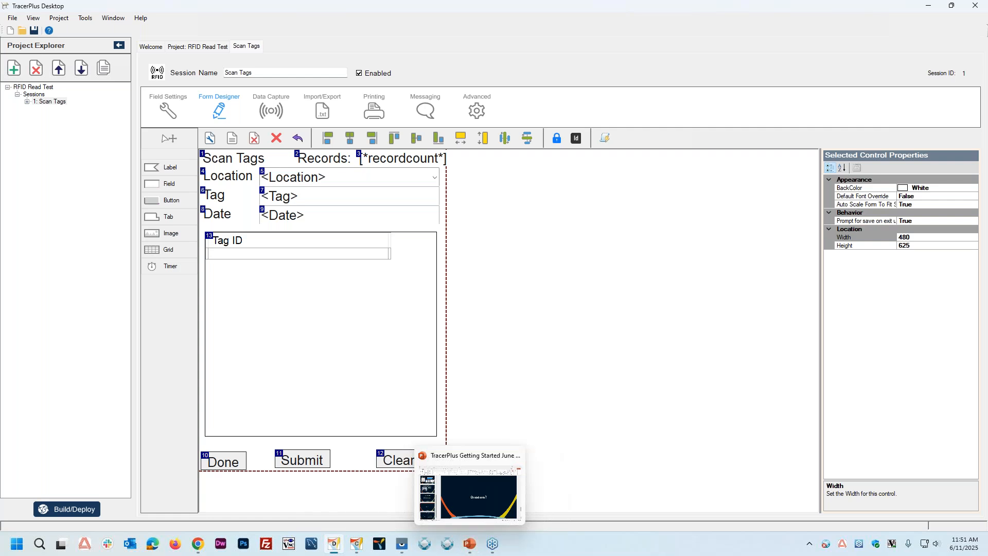
{"action": "left_click", "coordinate": [469, 544]}
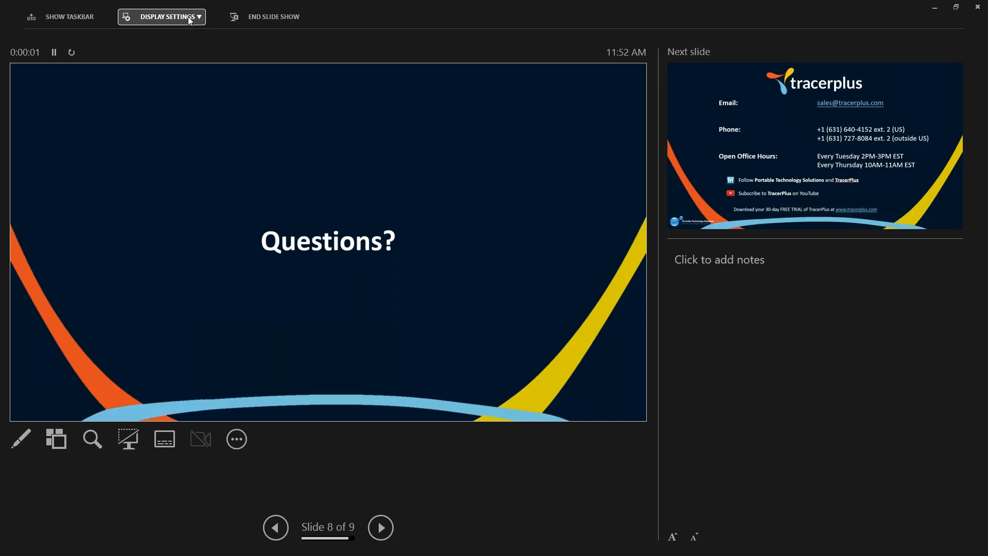
{"action": "left_click", "coordinate": [198, 17]}
{"action": "left_click", "coordinate": [198, 58]}
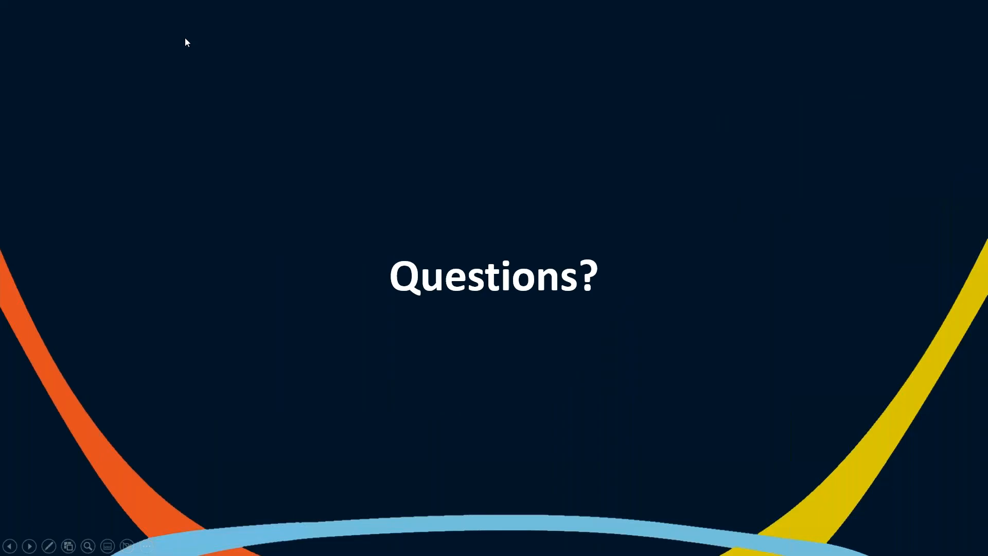
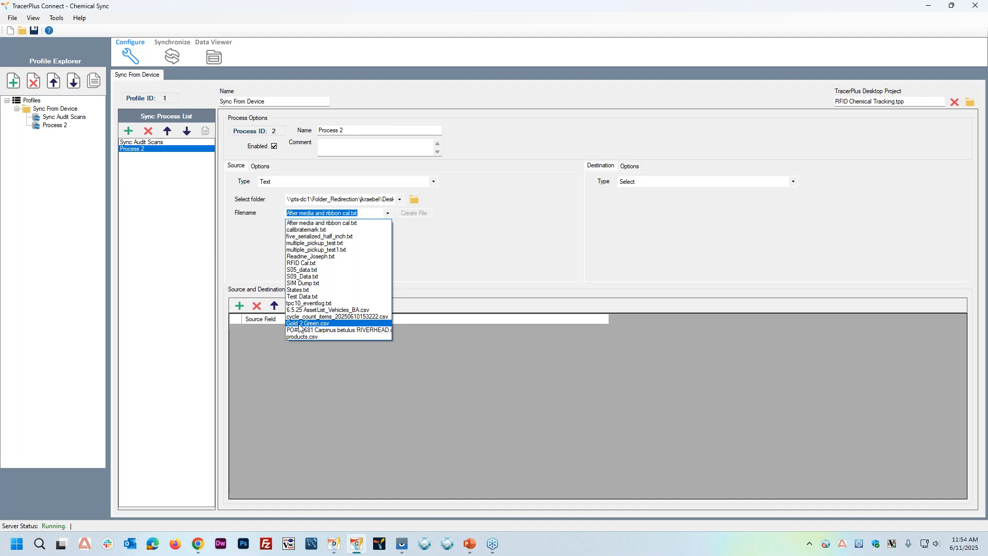
Step: Choose 6.5.25 AssetList_Vehicles_BA.csv as the text source file for Process 2
{"action": "left_click", "coordinate": [355, 310]}
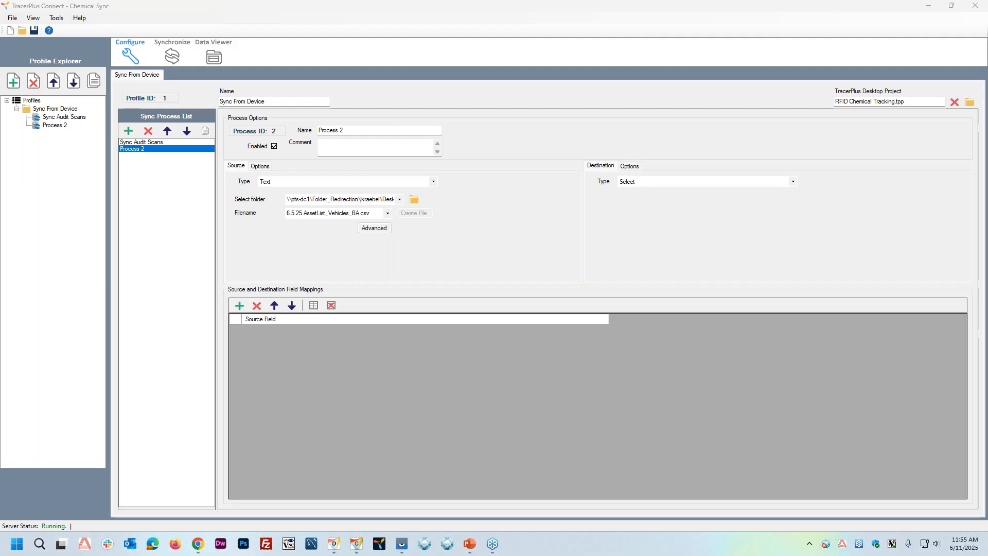
Step: Switch to TracerPlus Desktop and add two fields named Tag1_Filter and Tag2_Filter to the Scan Tags session
{"action": "left_click", "coordinate": [336, 544]}
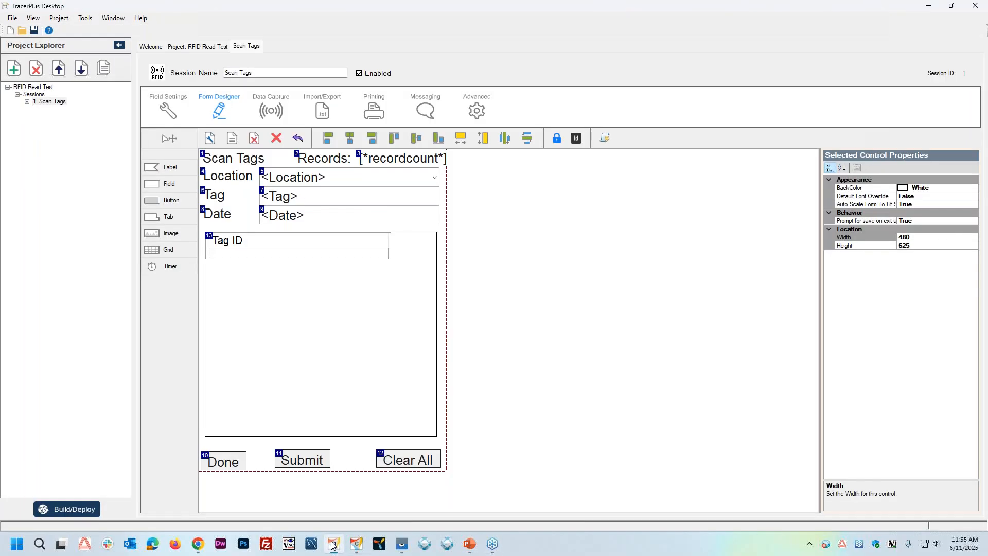
{"action": "left_click", "coordinate": [163, 113]}
{"action": "left_click", "coordinate": [161, 154]}
{"action": "left_click", "coordinate": [160, 154]}
{"action": "left_click", "coordinate": [230, 192]}
{"action": "type", "text": "Tag1_Filter"}
{"action": "key", "text": "Return"}
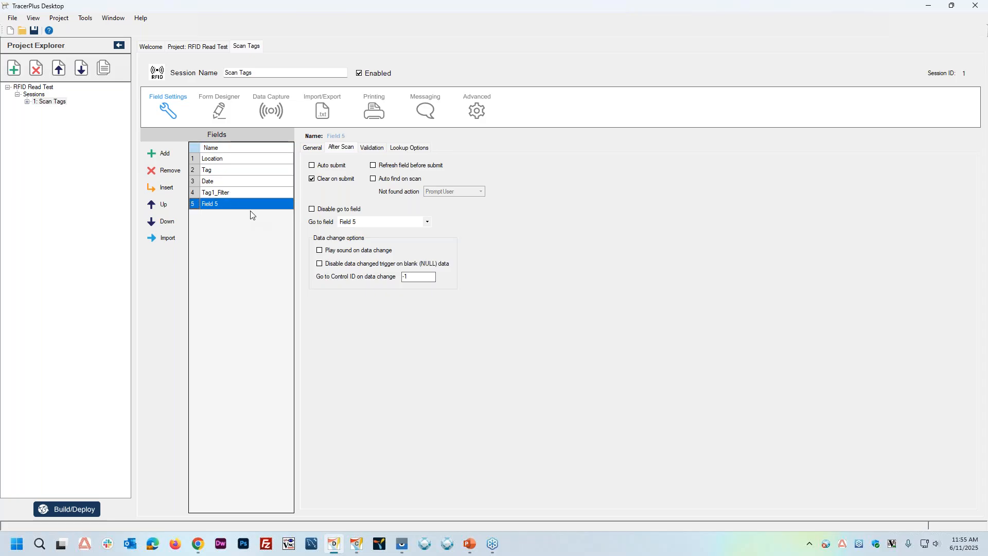
{"action": "left_click", "coordinate": [233, 206]}
{"action": "type", "text": "Tag_Filter"}
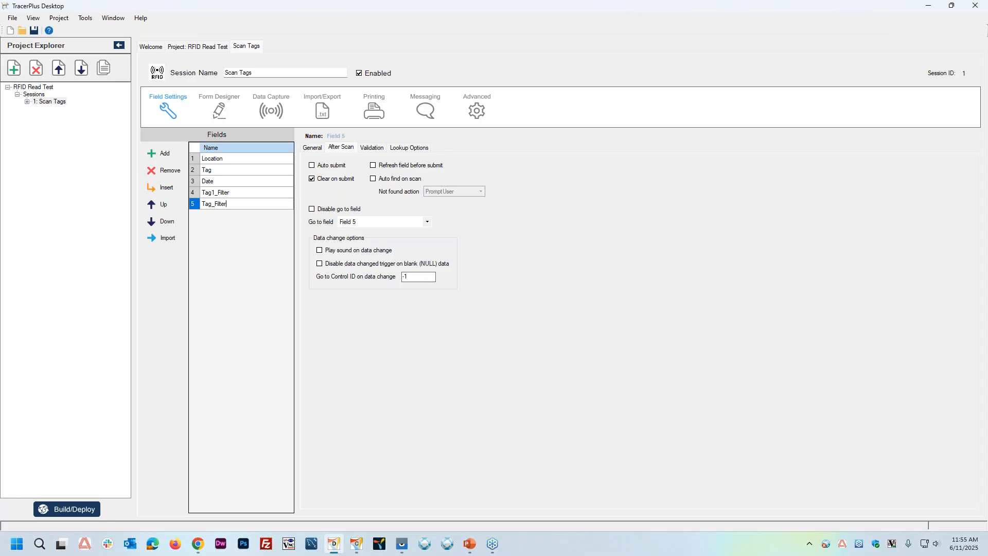
{"action": "left_click", "coordinate": [213, 204]}
{"action": "type", "text": "2"}
Step: Set the default value of Tag1_Filter to 1234 and that of Tag2_Filter to 112233%
{"action": "left_click", "coordinate": [247, 193]}
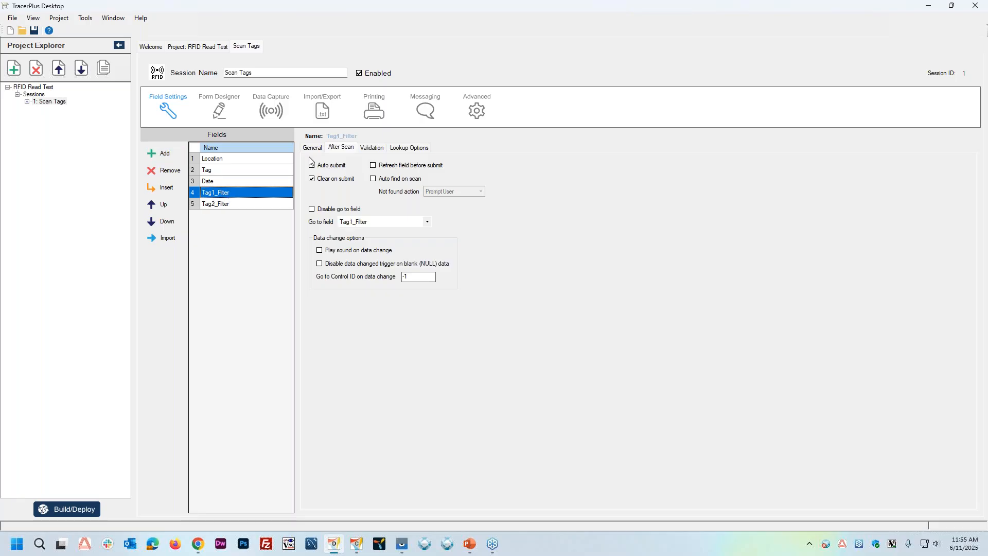
{"action": "left_click", "coordinate": [312, 147]}
{"action": "left_click", "coordinate": [354, 213]}
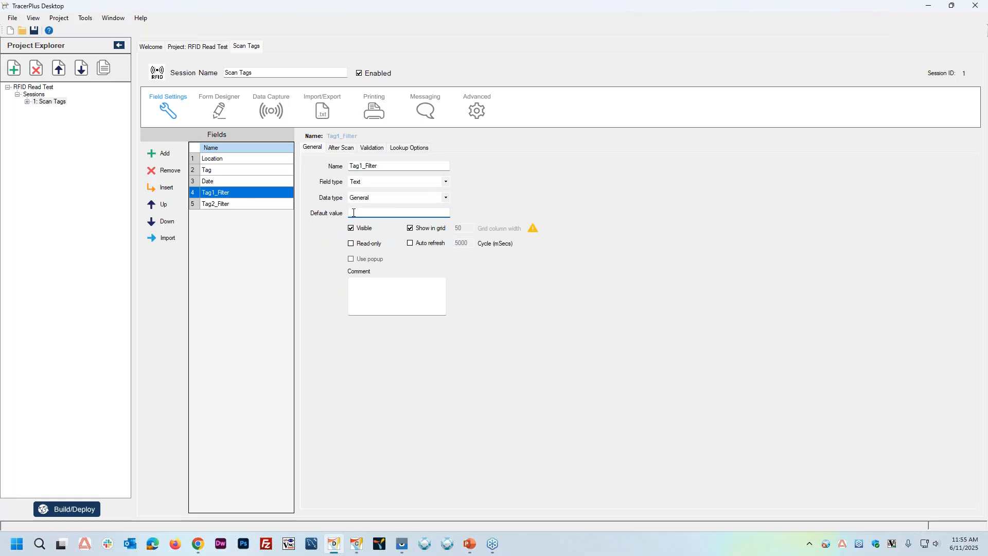
{"action": "type", "text": "1234"}
{"action": "left_click", "coordinate": [250, 204]}
{"action": "left_click", "coordinate": [356, 212]}
{"action": "type", "text": "112233"}
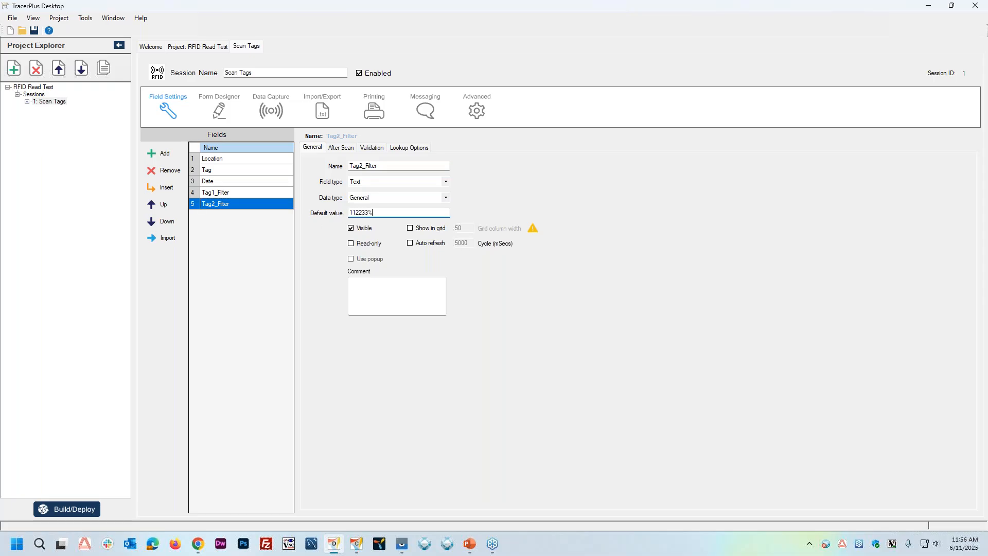
Step: Open the data options of the Tag ID grid on the Scan Tags form and add a filter
{"action": "left_click", "coordinate": [219, 108]}
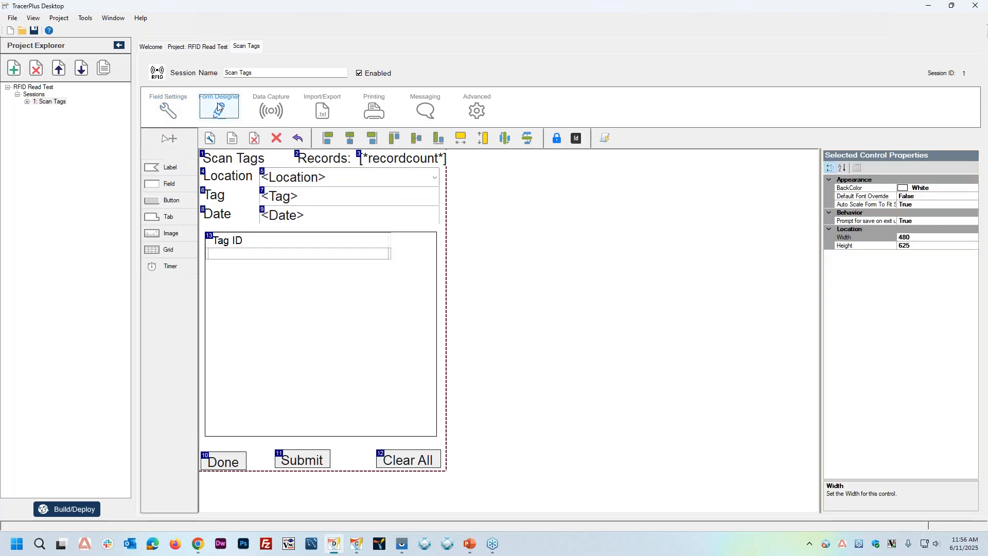
{"action": "left_click", "coordinate": [298, 310]}
{"action": "left_click", "coordinate": [973, 273]}
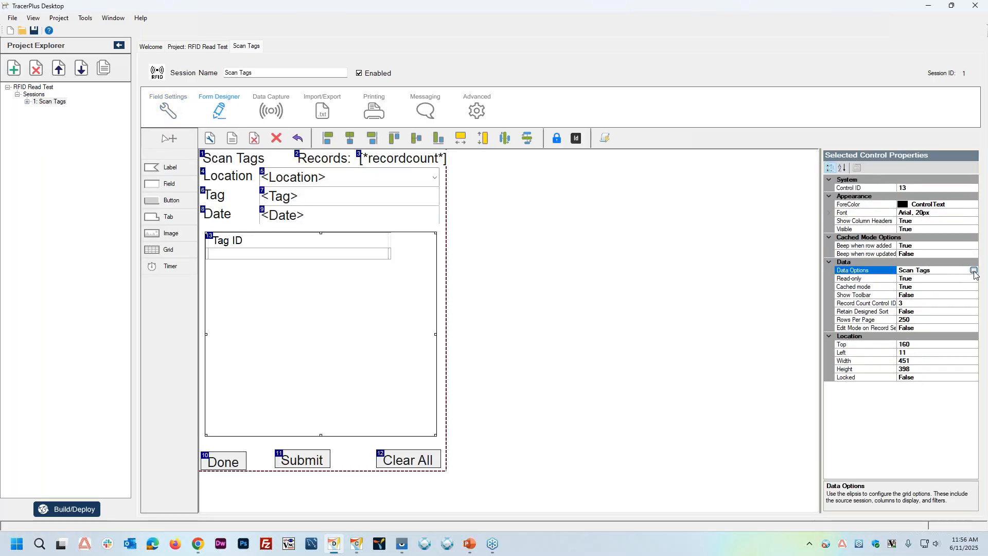
{"action": "left_click", "coordinate": [975, 271]}
{"action": "left_click", "coordinate": [388, 187]}
{"action": "left_click", "coordinate": [380, 352]}
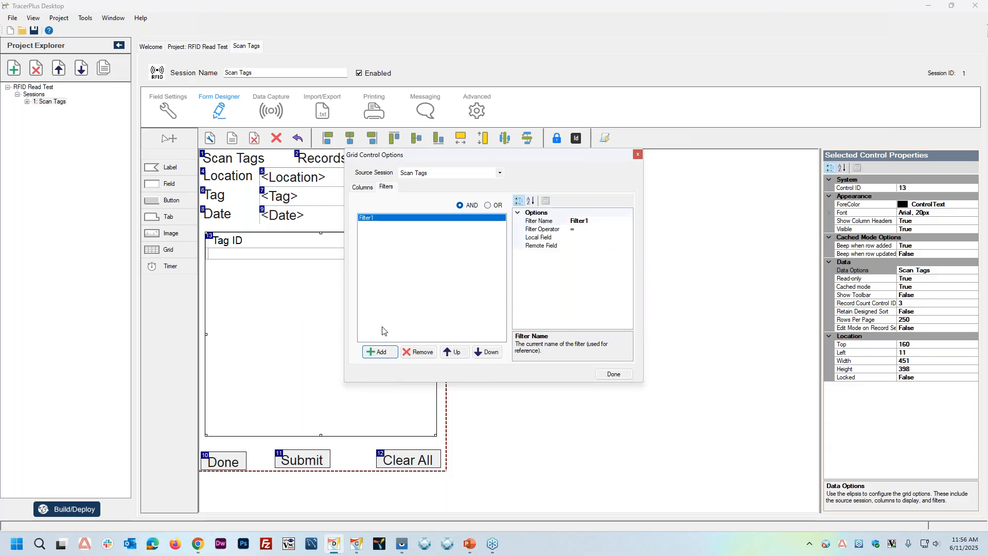
Step: Configure the first grid filter with the LIKE operator, Tag1_Filter as local field and Tag as remote field
{"action": "left_click", "coordinate": [607, 230]}
{"action": "left_click", "coordinate": [629, 229]}
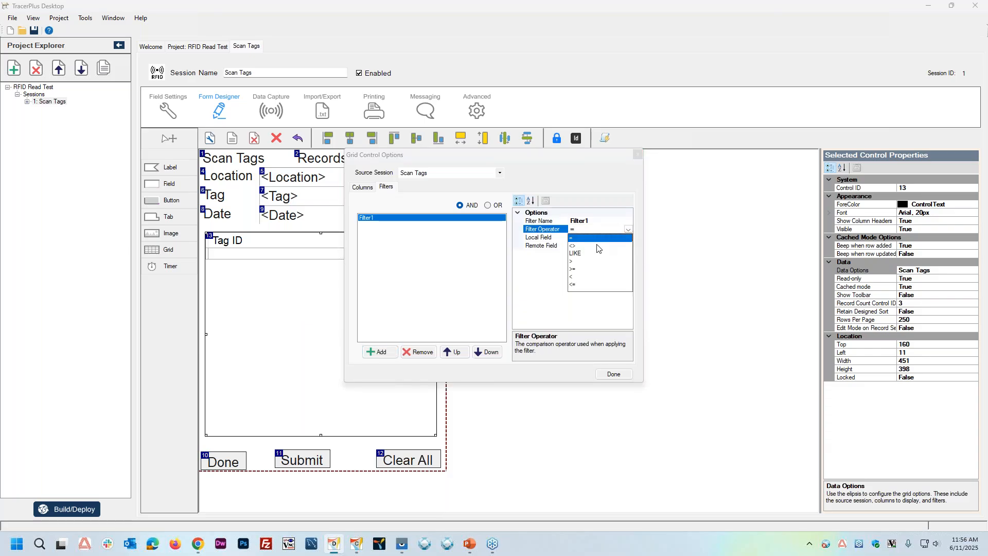
{"action": "left_click", "coordinate": [597, 253]}
{"action": "left_click", "coordinate": [626, 239]}
{"action": "left_click", "coordinate": [628, 238]}
{"action": "left_click", "coordinate": [590, 269]}
{"action": "left_click", "coordinate": [629, 246]}
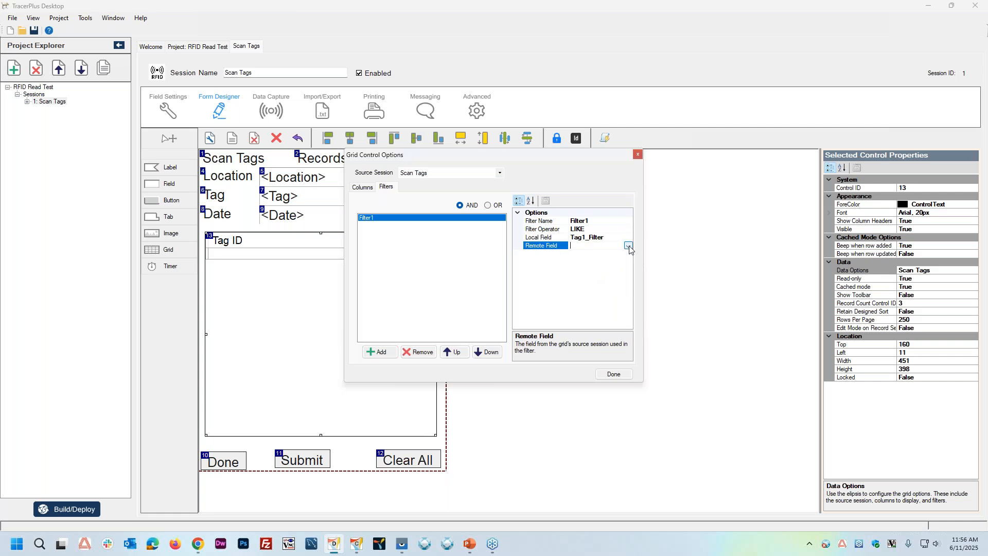
{"action": "left_click", "coordinate": [629, 246]}
{"action": "left_click", "coordinate": [581, 263]}
Step: Add a second grid filter using the LIKE operator, with Tag2_Filter as local field and Tag as remote field
{"action": "left_click", "coordinate": [381, 353]}
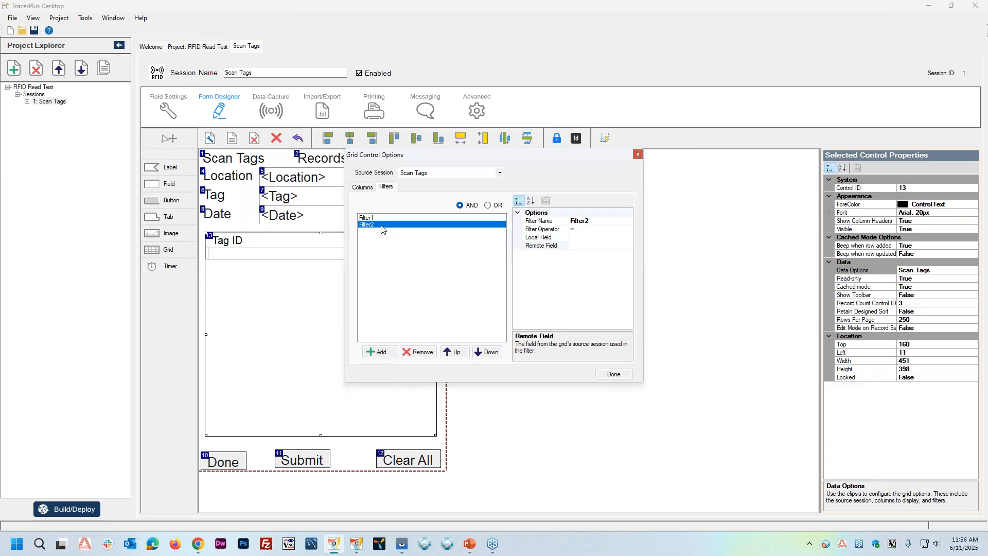
{"action": "left_click", "coordinate": [616, 229]}
{"action": "left_click", "coordinate": [628, 230]}
{"action": "left_click", "coordinate": [590, 256]}
{"action": "left_click", "coordinate": [625, 237]}
{"action": "left_click", "coordinate": [628, 237]}
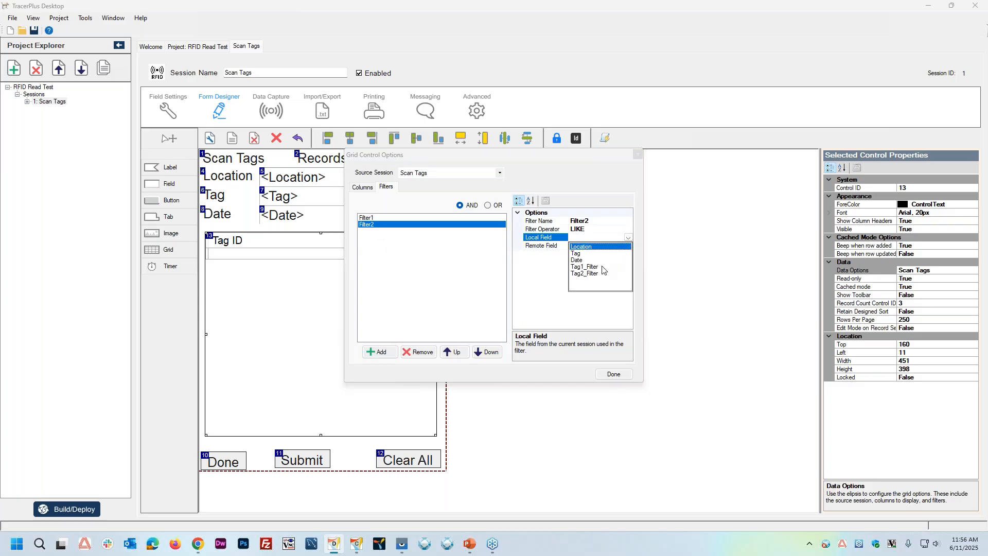
{"action": "left_click", "coordinate": [590, 273]}
{"action": "left_click", "coordinate": [629, 246]}
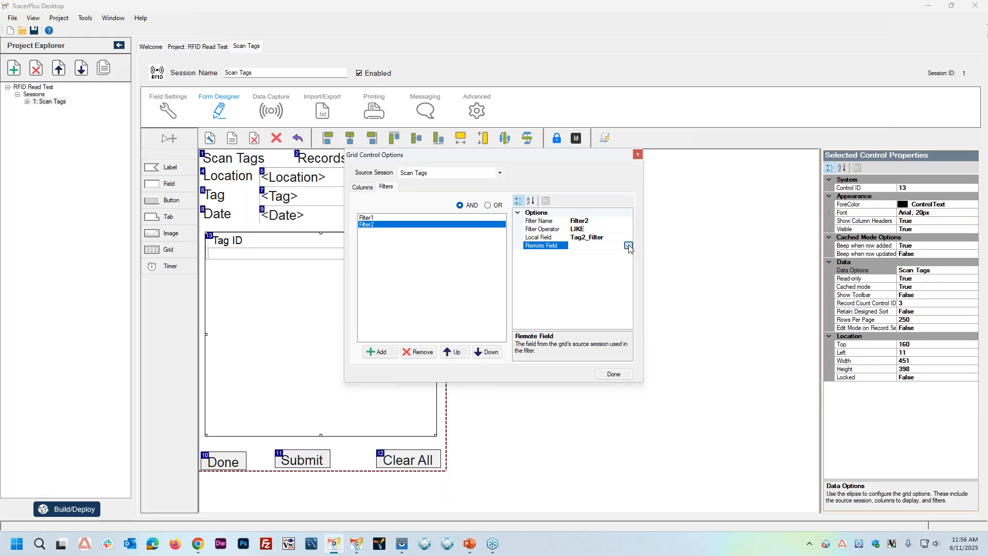
{"action": "left_click", "coordinate": [589, 261]}
Step: Combine the two grid filters with OR and close the grid control options
{"action": "left_click", "coordinate": [382, 218]}
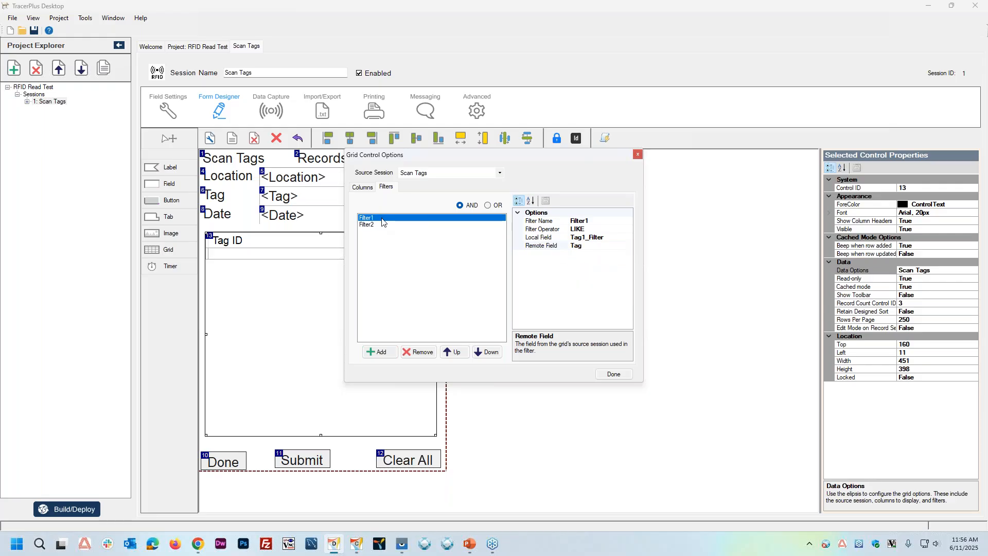
{"action": "left_click", "coordinate": [489, 206]}
{"action": "left_click", "coordinate": [488, 205]}
{"action": "left_click", "coordinate": [612, 375]}
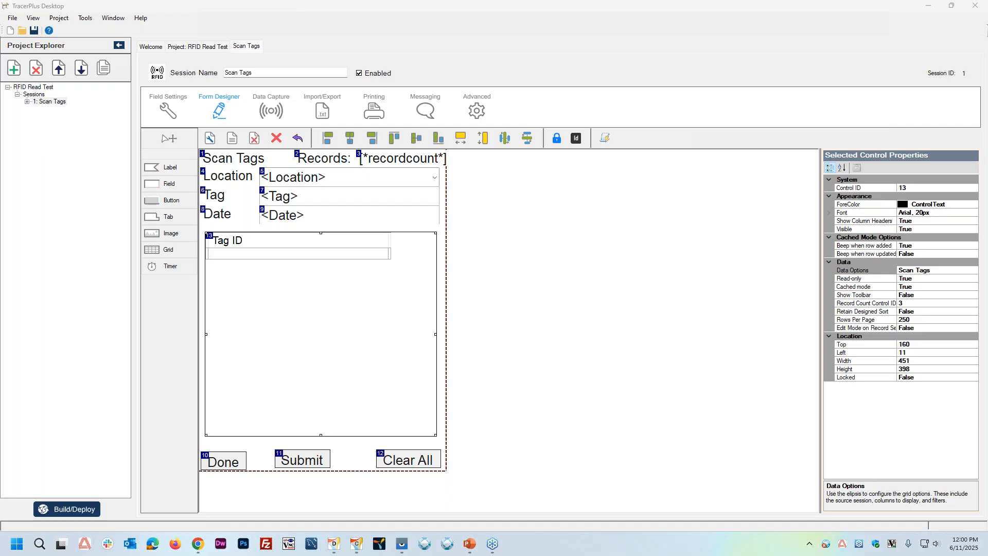
Step: Minimise TracerPlus Desktop and TracerPlus Connect, and advance the PowerPoint slide show from Questions? to the contact details slide
{"action": "left_click", "coordinate": [929, 8]}
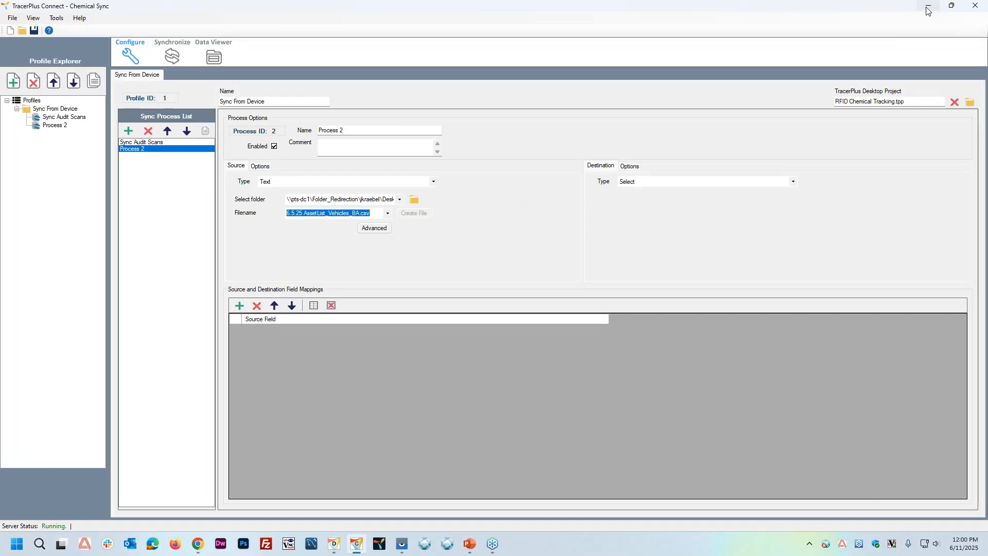
{"action": "left_click", "coordinate": [929, 10]}
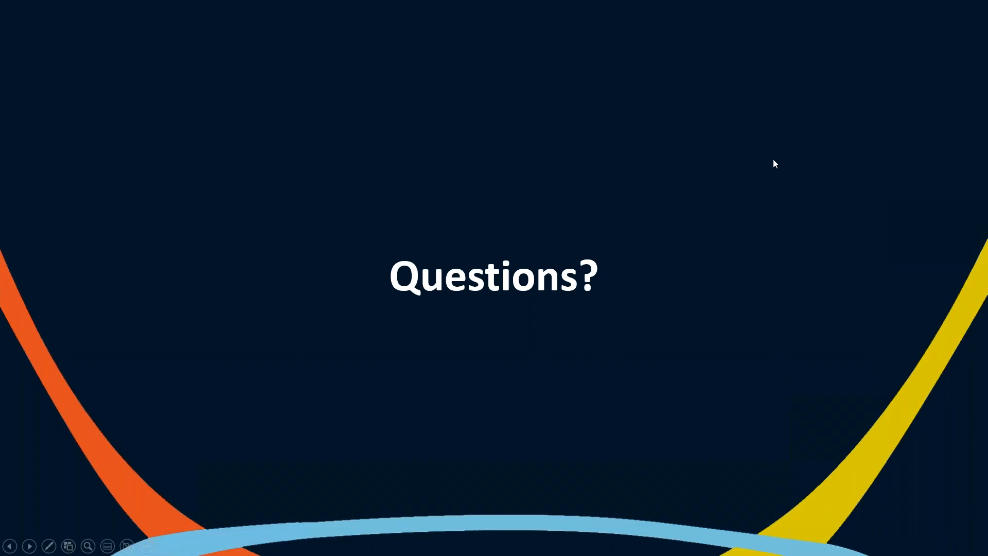
{"action": "left_click", "coordinate": [316, 261]}
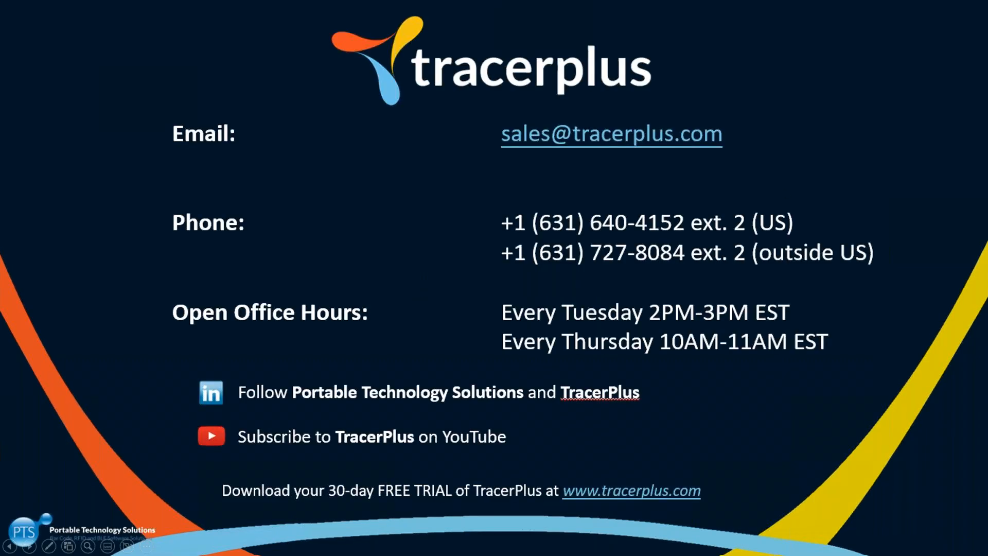